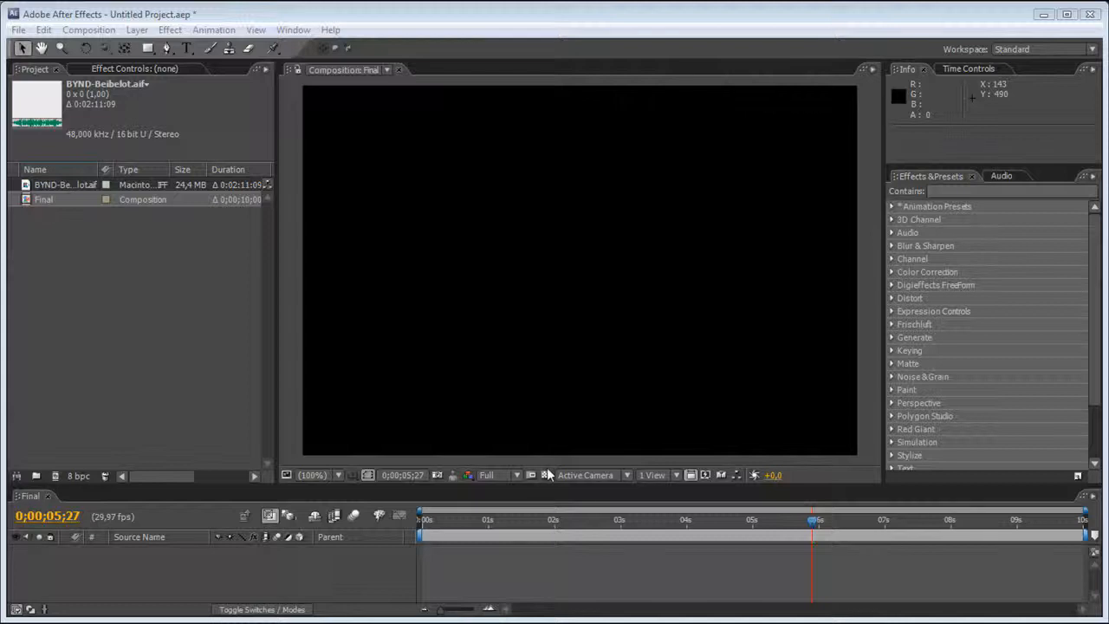
Look at the details of the imported BYND-Beibelot.aif audio file in the project.
{"action": "left_click", "coordinate": [157, 375]}
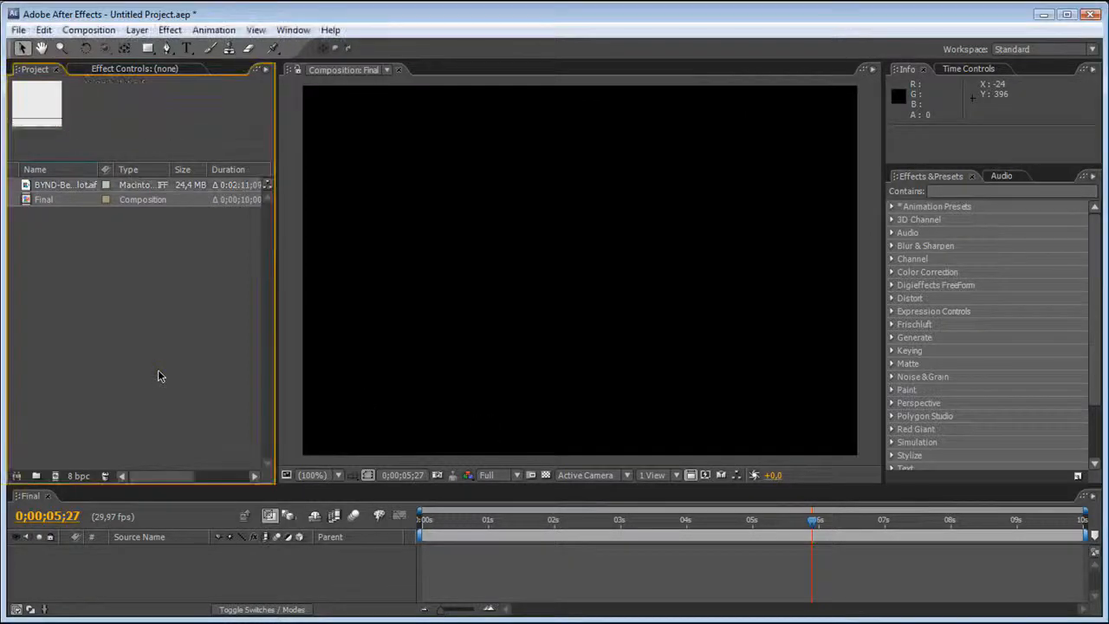
{"action": "left_click", "coordinate": [64, 191]}
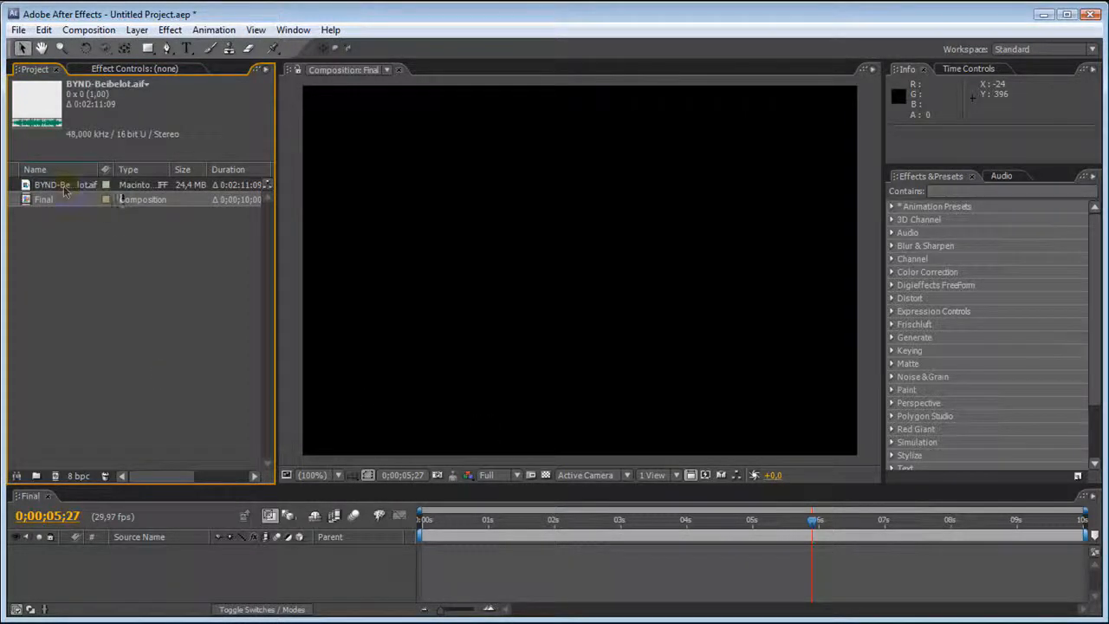
{"action": "left_click", "coordinate": [118, 247]}
Switch to Firefox, find the BYND-Beibelot-30 track in MusicBeyond's BL - Cool collection, and return to After Effects.
{"action": "key", "text": "alt+Tab"}
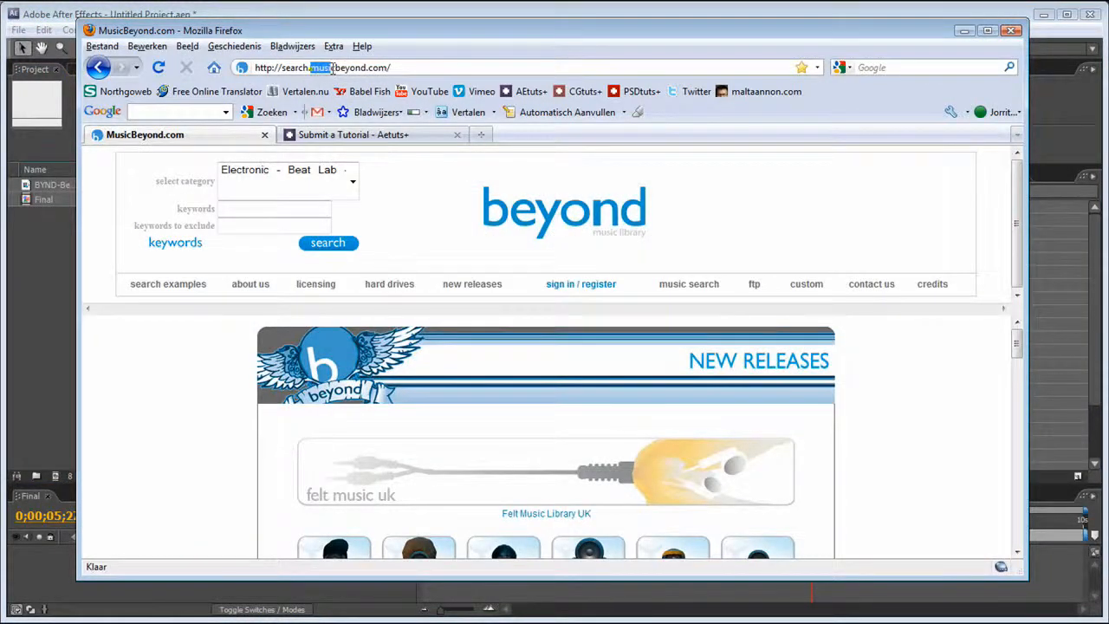
{"action": "left_click_drag", "start_coordinate": [332, 69], "coordinate": [392, 69]}
{"action": "left_click", "coordinate": [210, 448]}
{"action": "scroll", "coordinate": [222, 435], "scroll_direction": "down", "scroll_amount": 3}
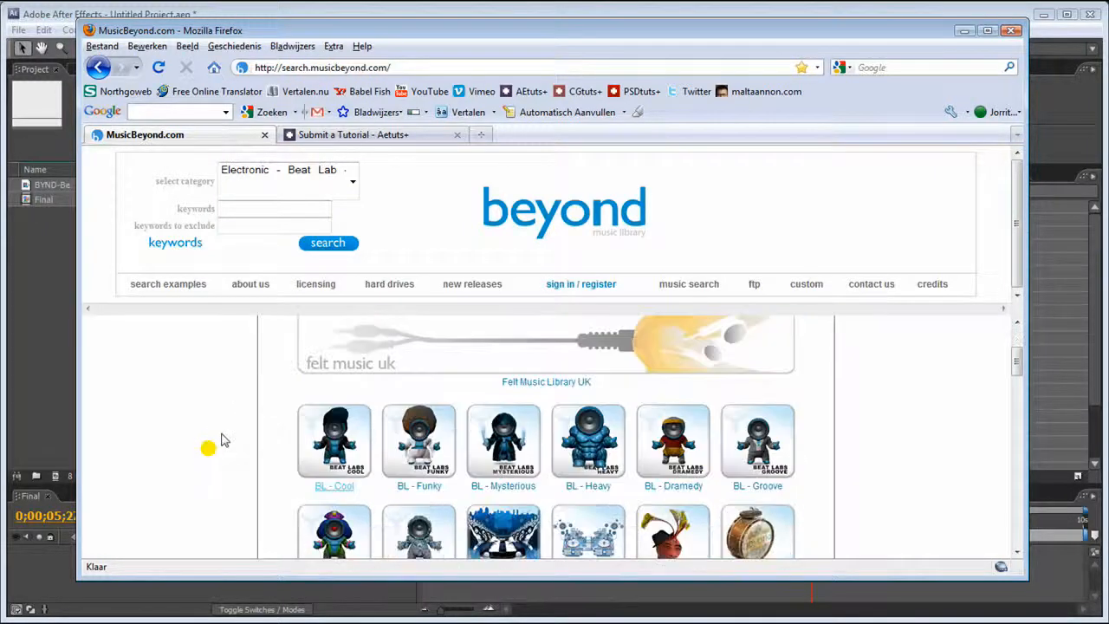
{"action": "left_click", "coordinate": [322, 449]}
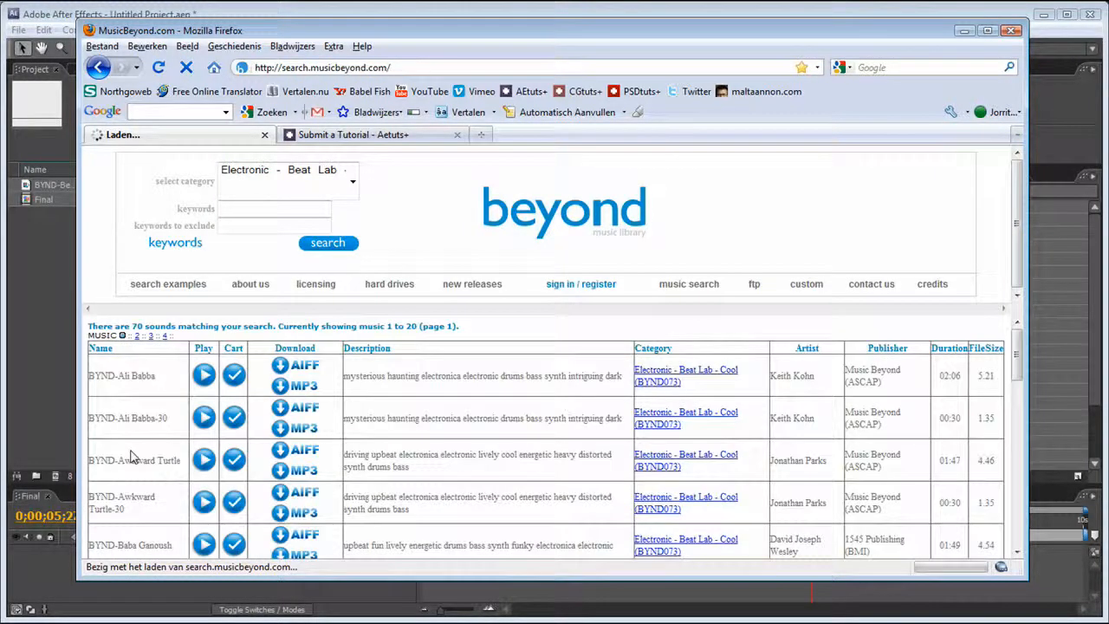
{"action": "scroll", "coordinate": [147, 442], "scroll_direction": "down", "scroll_amount": 4}
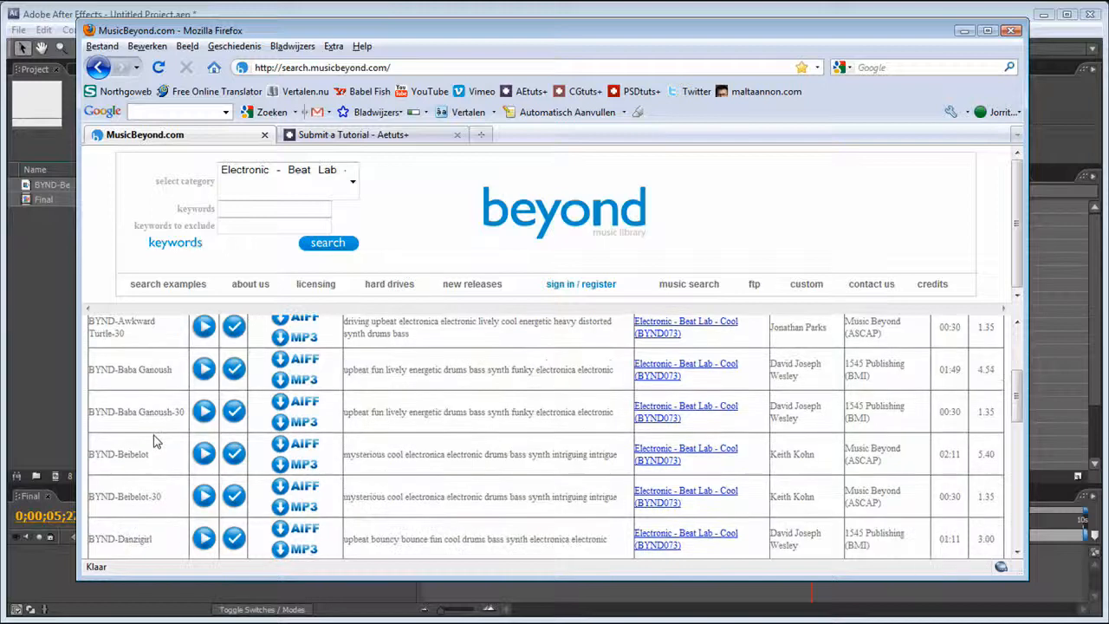
{"action": "left_click_drag", "start_coordinate": [163, 497], "coordinate": [139, 495]}
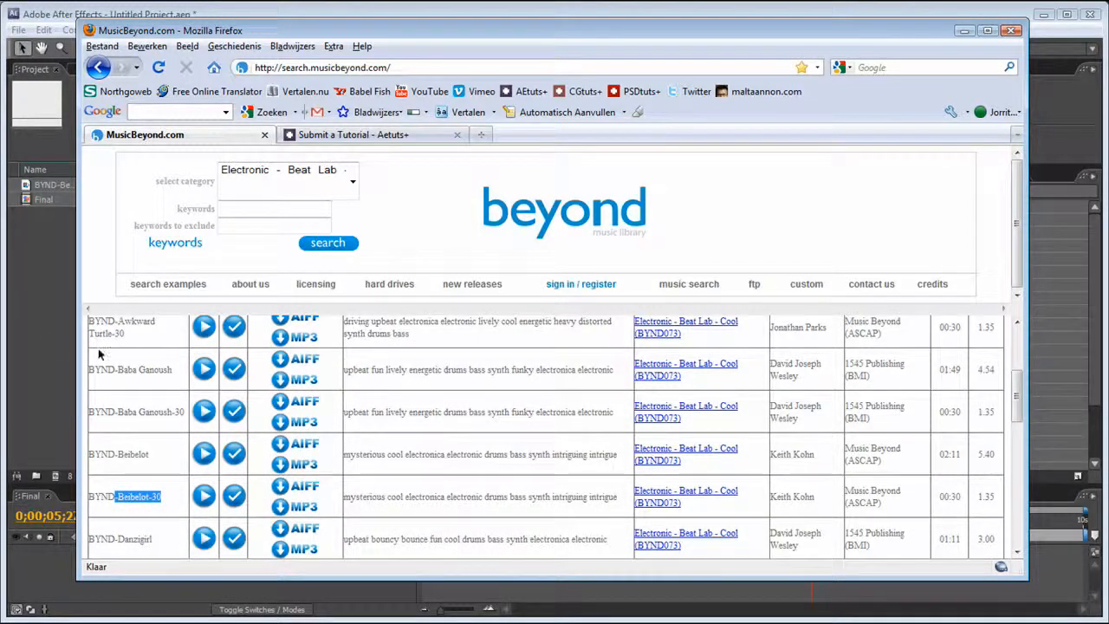
{"action": "left_click", "coordinate": [53, 339]}
{"action": "left_click", "coordinate": [319, 340]}
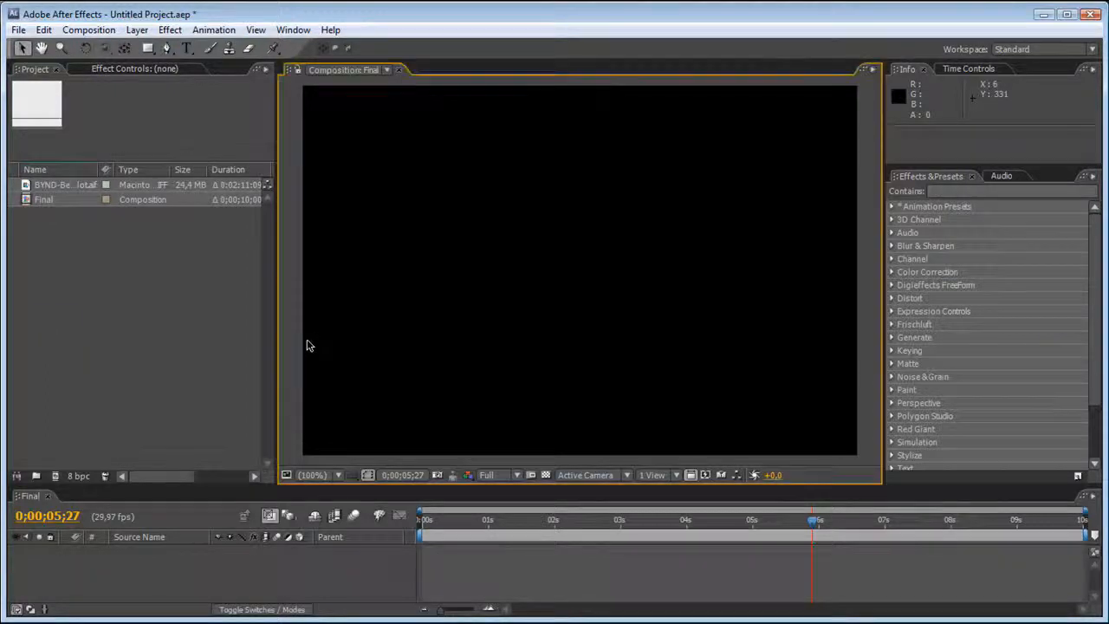
Create a black 720 x 480 pixel solid layer named BG in the Final composition.
{"action": "left_click", "coordinate": [137, 29]}
{"action": "mouse_move", "coordinate": [204, 49]}
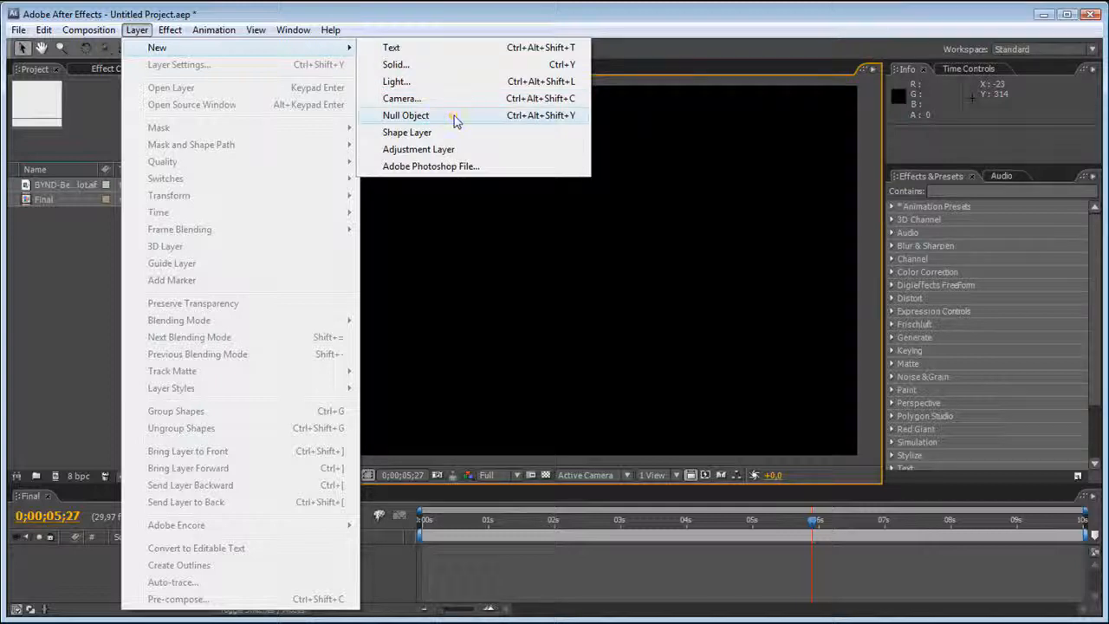
{"action": "left_click", "coordinate": [433, 64]}
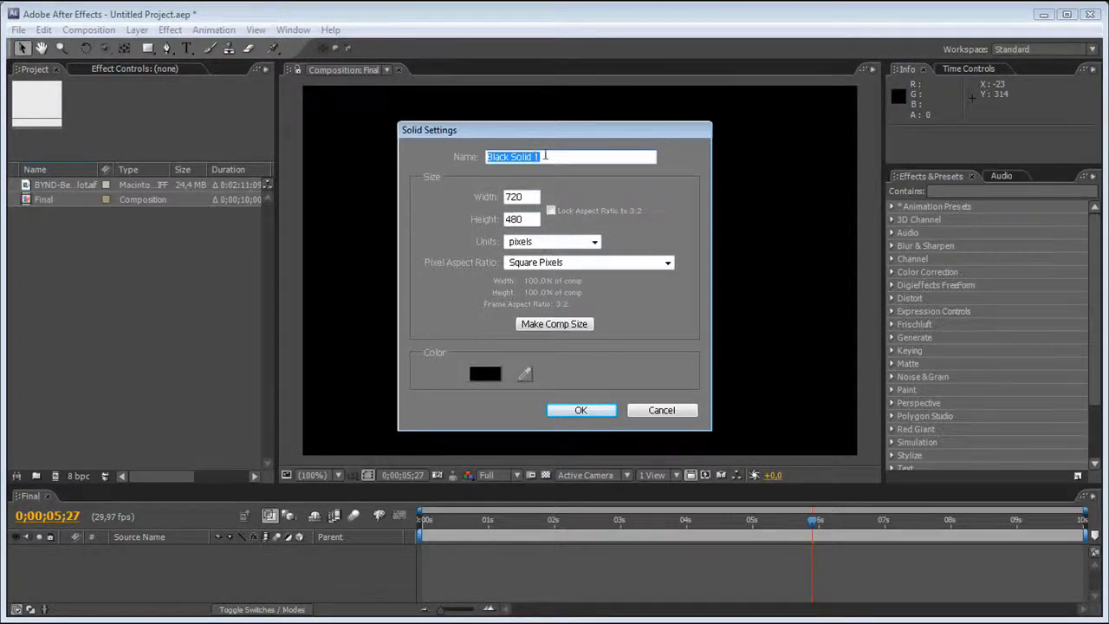
{"action": "left_click_drag", "start_coordinate": [544, 156], "coordinate": [465, 154]}
{"action": "type", "text": "BG"}
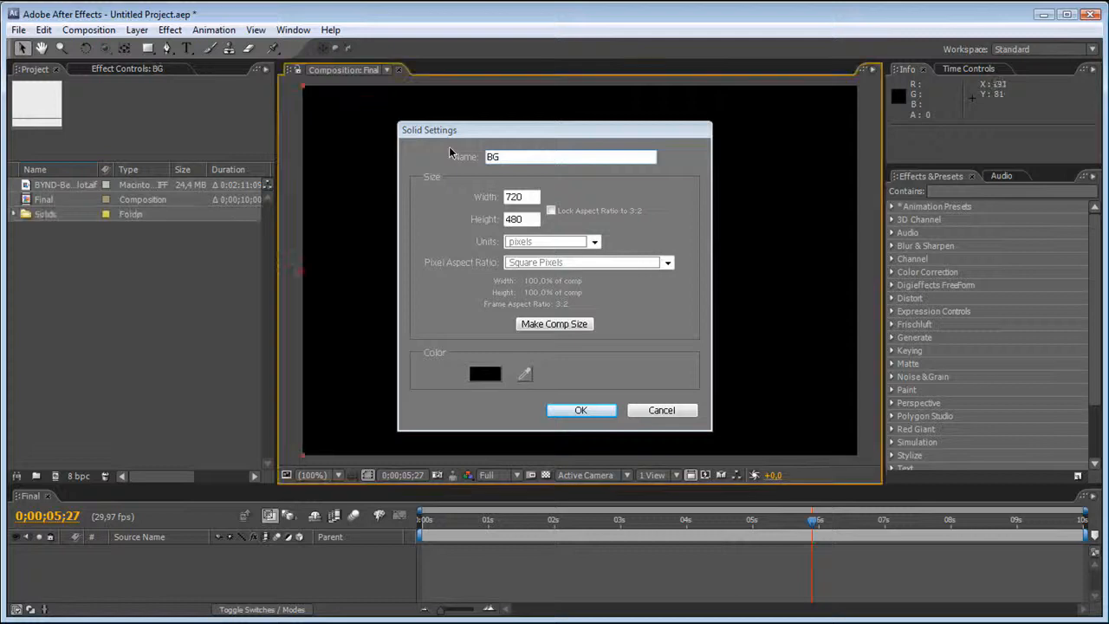
{"action": "key", "text": "Return"}
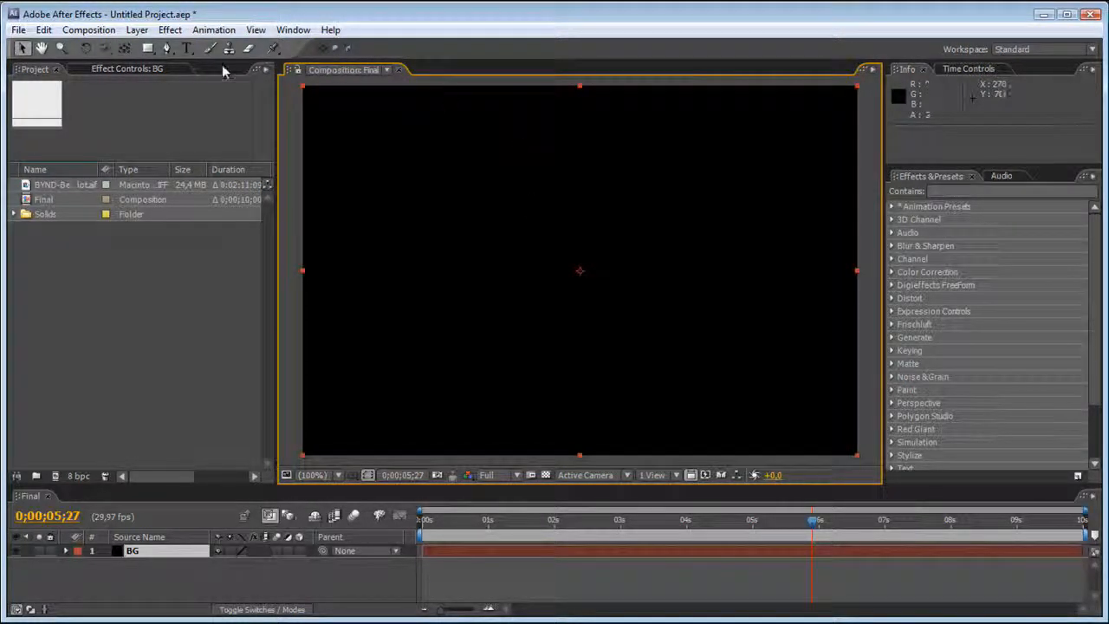
Find the Fill effect and apply it to the BG solid.
{"action": "left_click", "coordinate": [123, 71]}
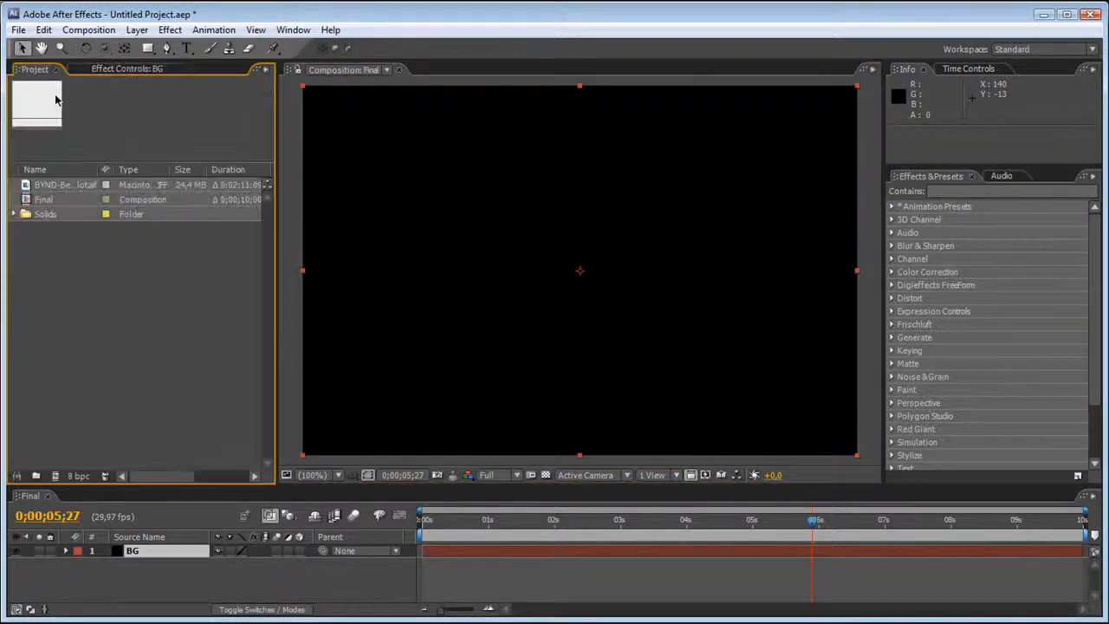
{"action": "left_click", "coordinate": [62, 69]}
{"action": "left_click", "coordinate": [987, 191]}
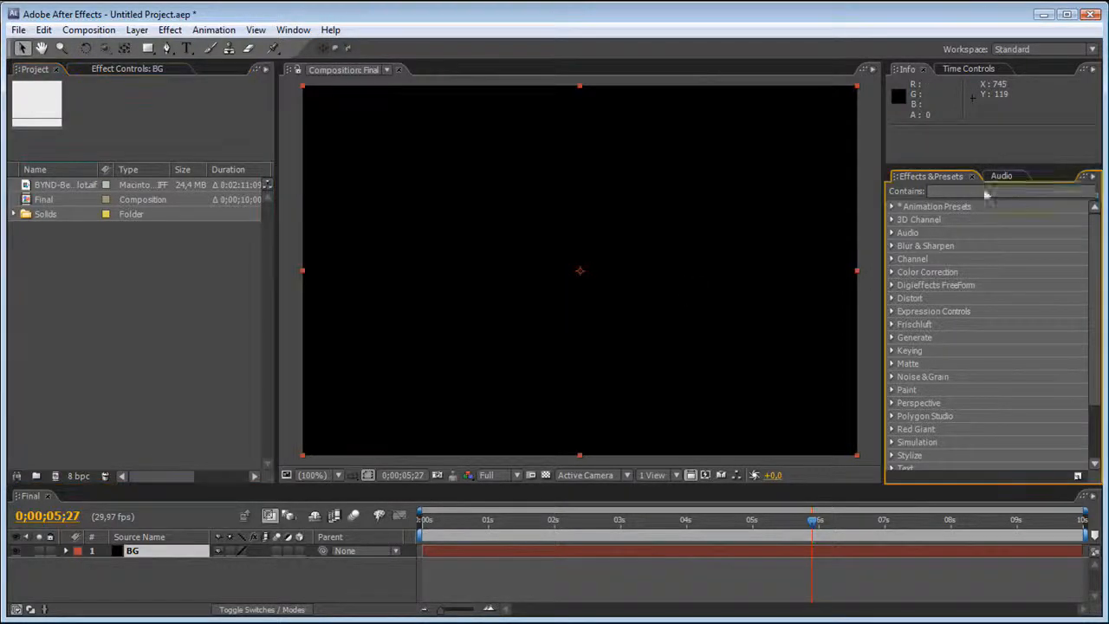
{"action": "type", "text": "Fill"}
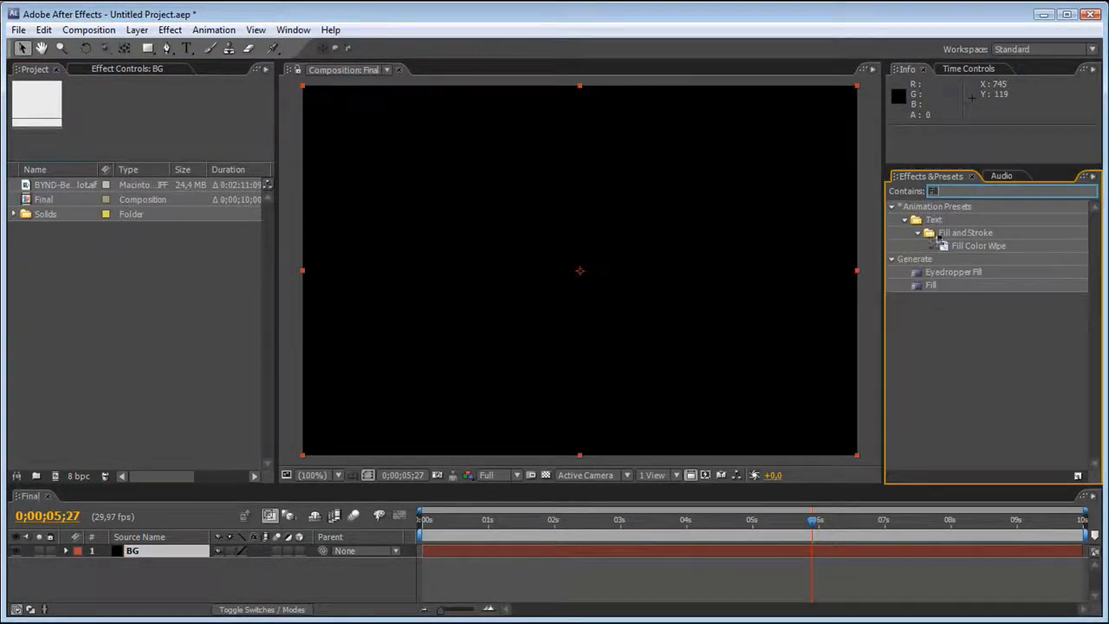
{"action": "left_click_drag", "start_coordinate": [930, 285], "coordinate": [683, 292]}
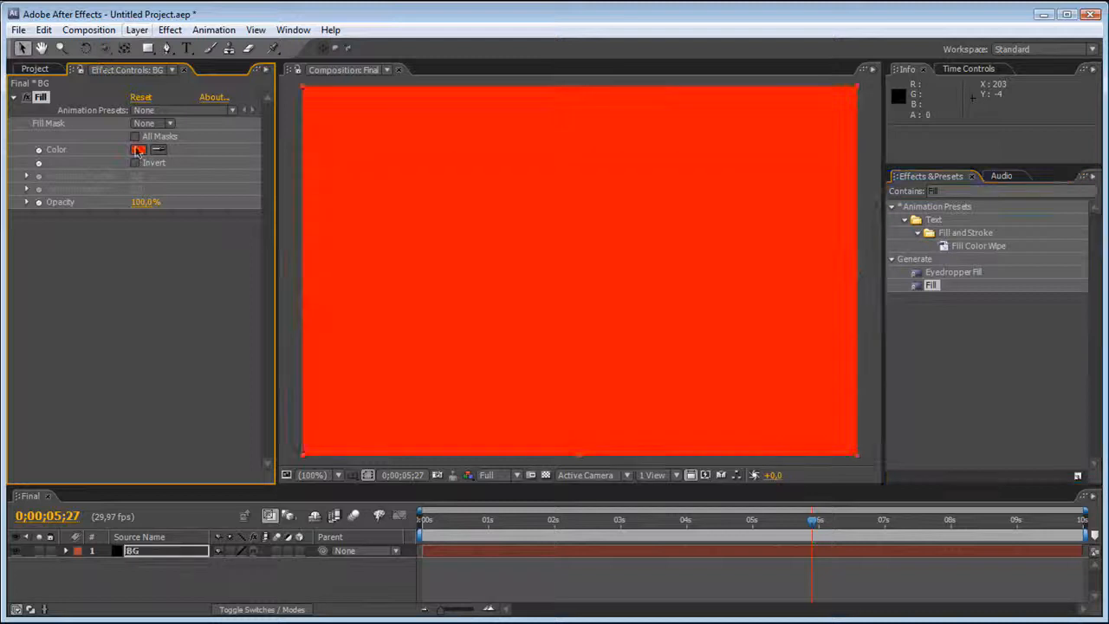
Set the Fill effect's color to a very dark navy blue, #020A1D.
{"action": "left_click", "coordinate": [139, 148]}
{"action": "left_click_drag", "start_coordinate": [532, 511], "coordinate": [535, 436]}
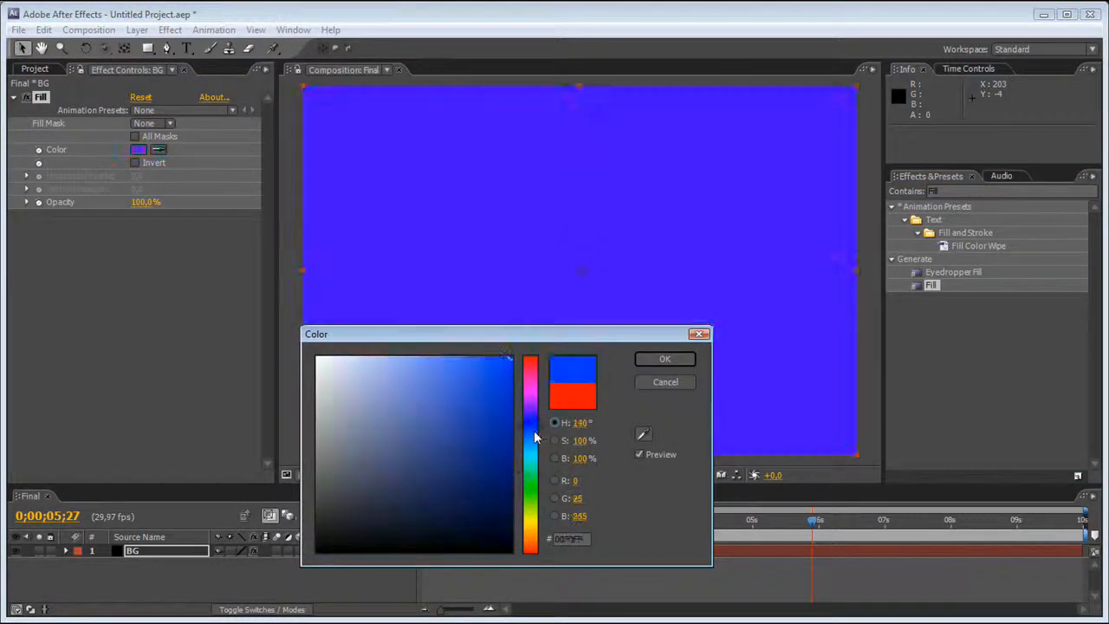
{"action": "left_click", "coordinate": [508, 504]}
{"action": "left_click_drag", "start_coordinate": [509, 504], "coordinate": [499, 521]}
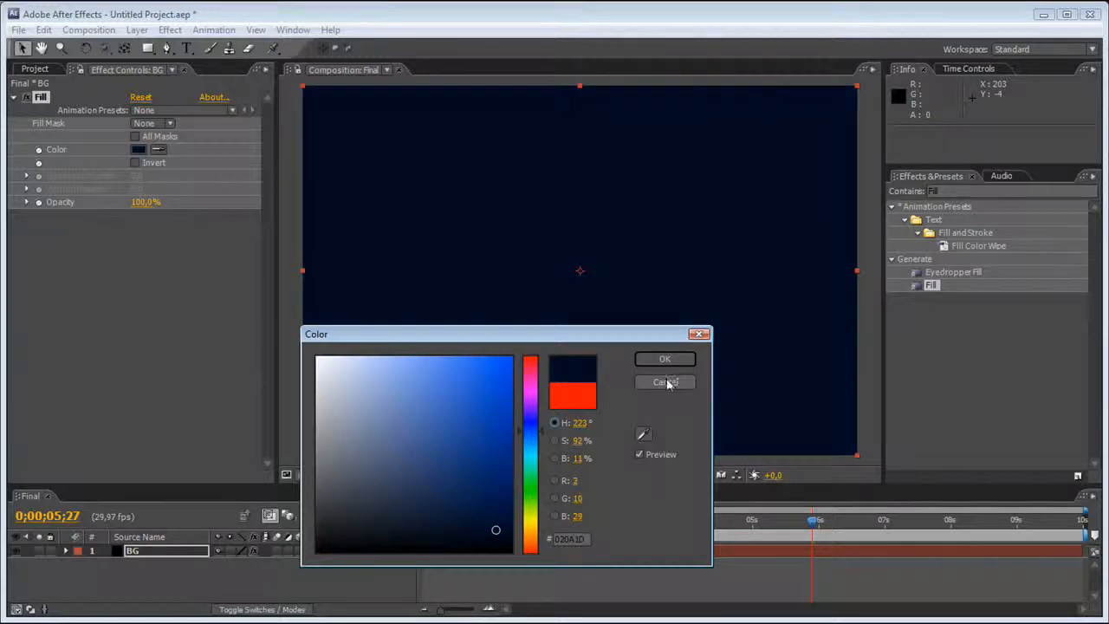
{"action": "left_click", "coordinate": [664, 359]}
Apply the Circle effect to the BG layer and set its blending mode to Add.
{"action": "left_click", "coordinate": [911, 192]}
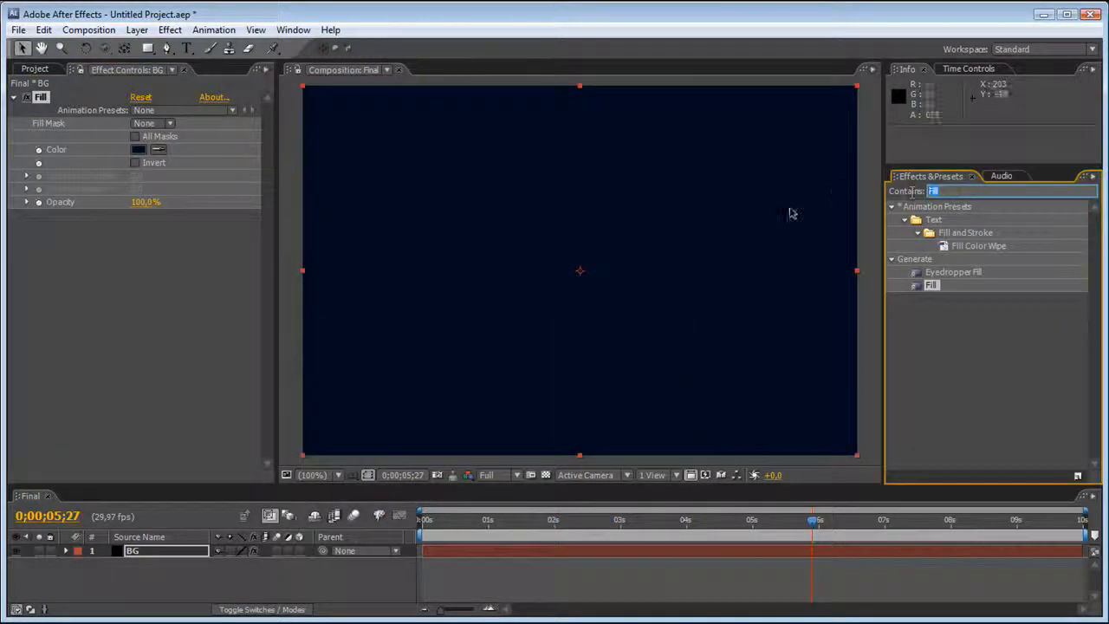
{"action": "type", "text": "Circle"}
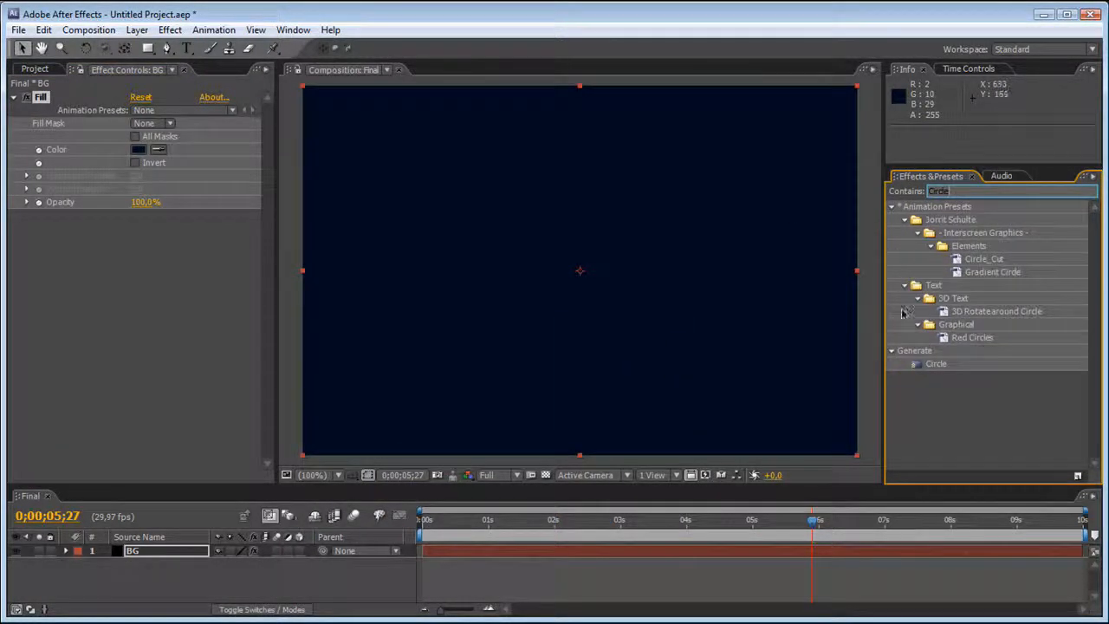
{"action": "left_click_drag", "start_coordinate": [933, 364], "coordinate": [127, 333]}
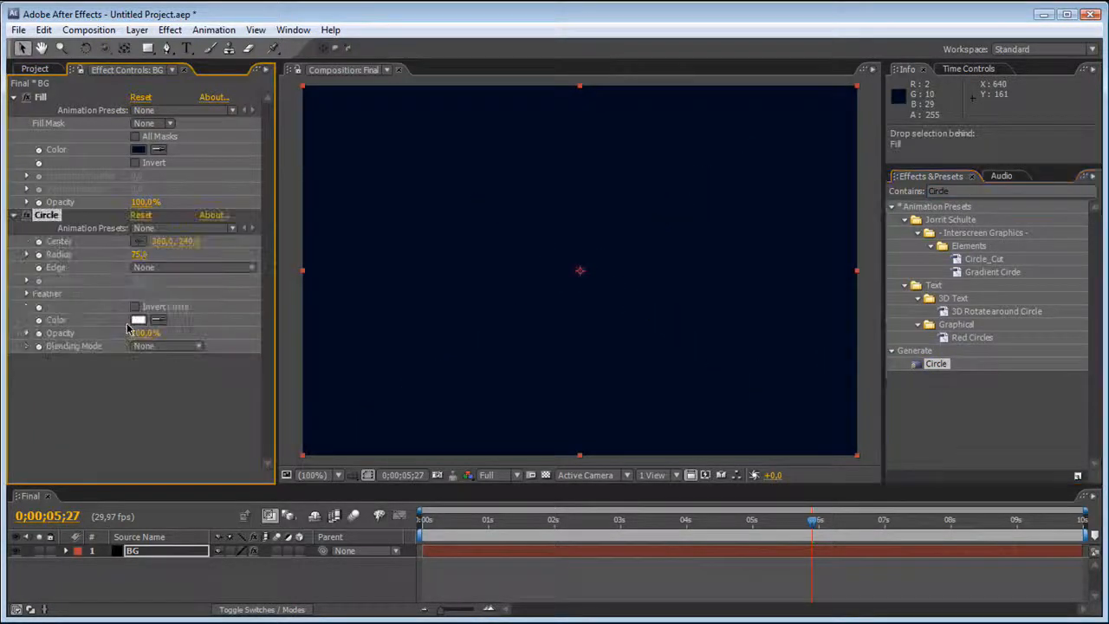
{"action": "left_click", "coordinate": [193, 349]}
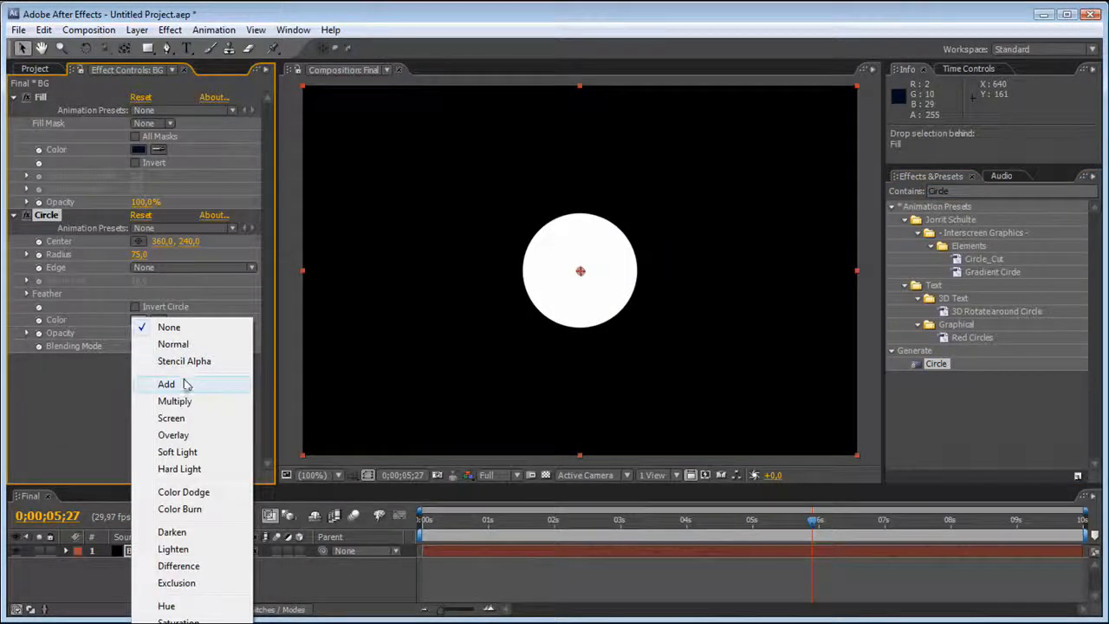
{"action": "left_click", "coordinate": [182, 384]}
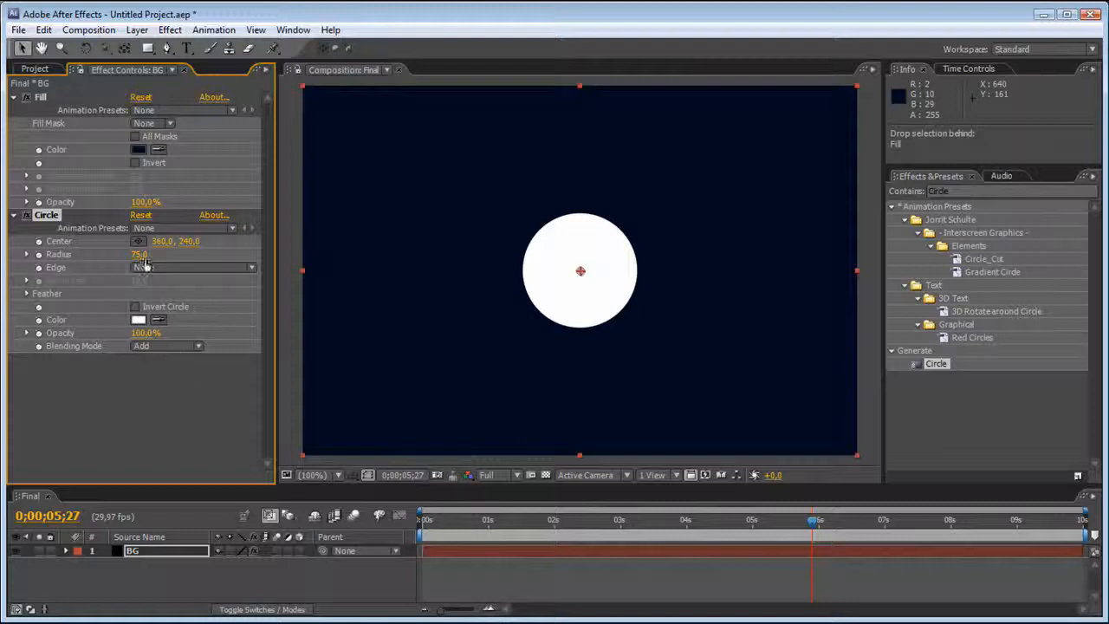
Set the circle's opacity to 48%, center it near the frame's lower-left corner at 22, 454, and enlarge its radius to 615.
{"action": "left_click_drag", "start_coordinate": [146, 332], "coordinate": [100, 335]}
{"action": "left_click_drag", "start_coordinate": [145, 257], "coordinate": [697, 325]}
{"action": "left_click_drag", "start_coordinate": [580, 271], "coordinate": [319, 441]}
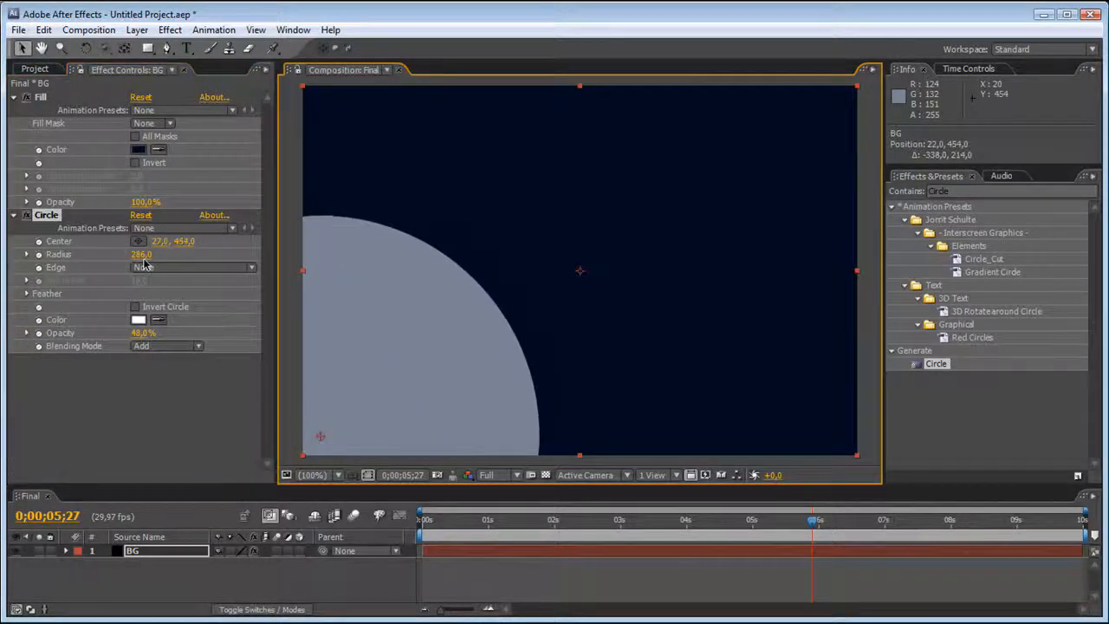
{"action": "left_click_drag", "start_coordinate": [142, 253], "coordinate": [276, 223]}
{"action": "left_click_drag", "start_coordinate": [428, 169], "coordinate": [395, 187]}
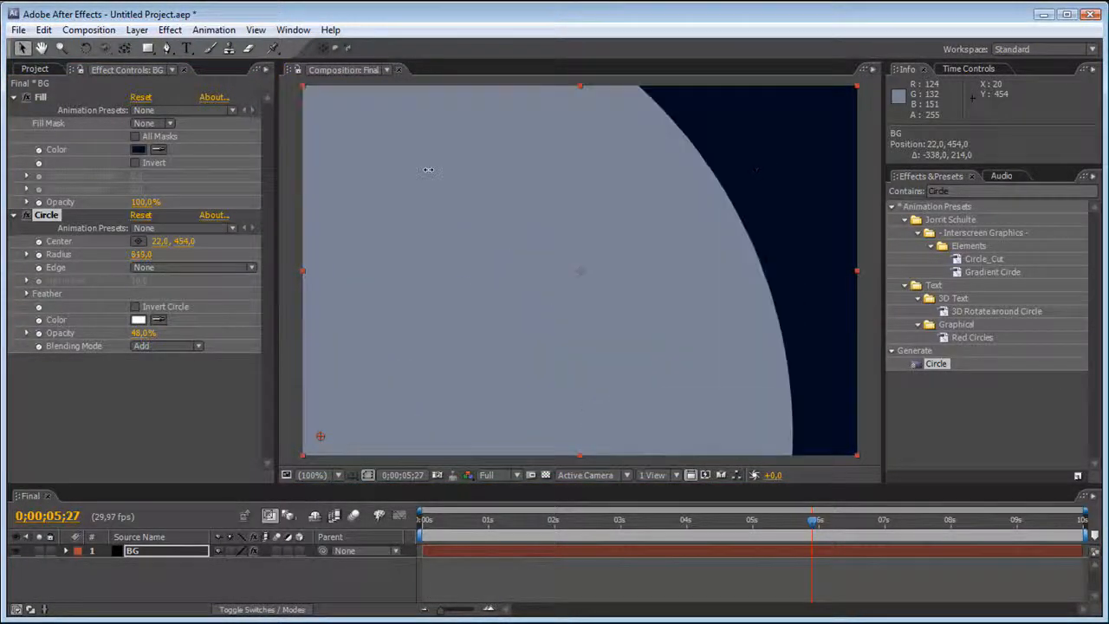
Feather the circle's outer edge to 741, reduce its radius to 482, and lower its opacity slightly below 14%.
{"action": "left_click", "coordinate": [27, 295]}
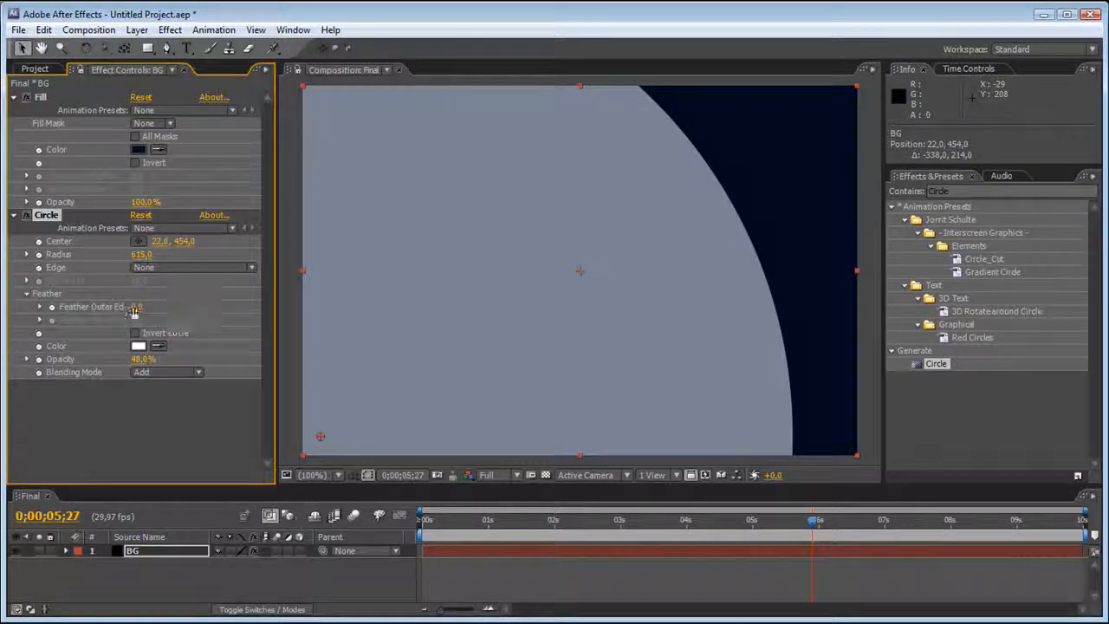
{"action": "left_click_drag", "start_coordinate": [142, 307], "coordinate": [367, 289]}
{"action": "left_click_drag", "start_coordinate": [640, 237], "coordinate": [197, 325]}
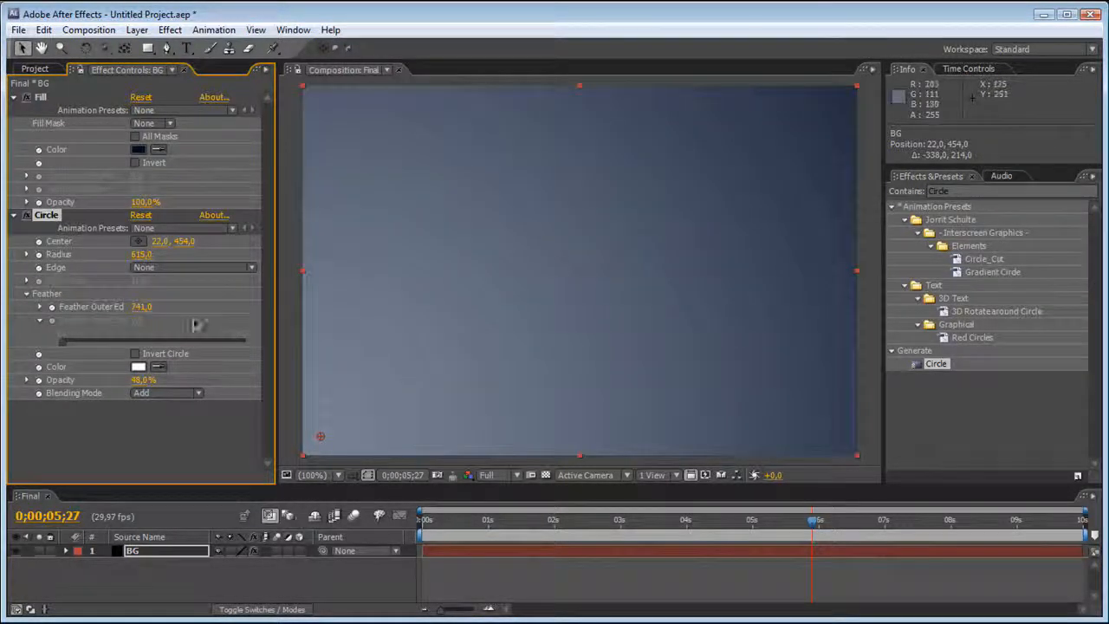
{"action": "left_click_drag", "start_coordinate": [121, 388], "coordinate": [109, 376]}
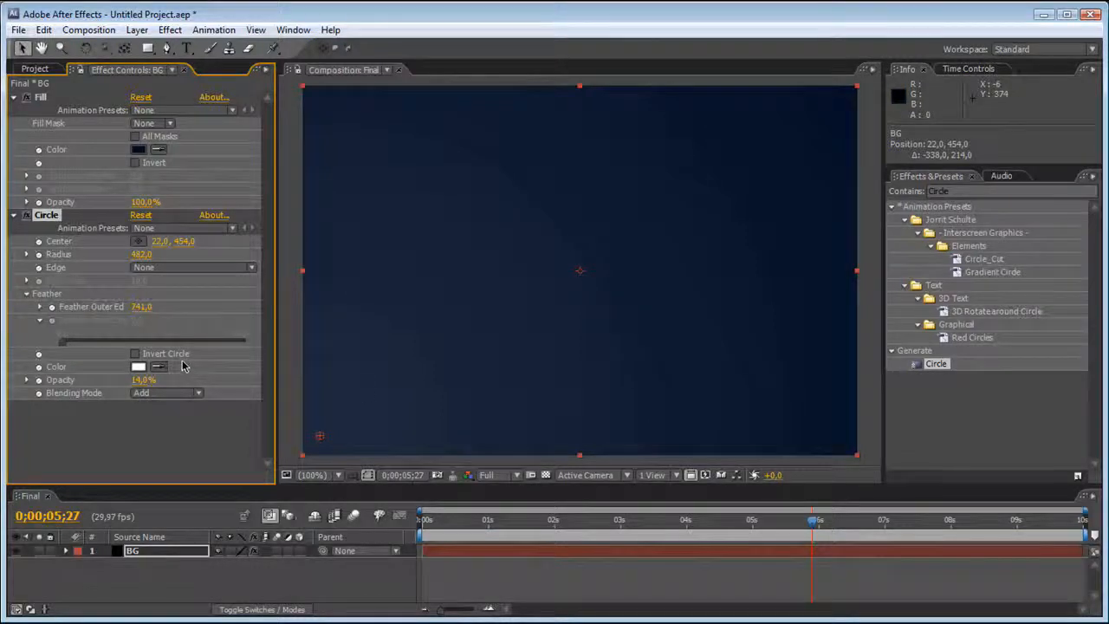
{"action": "left_click_drag", "start_coordinate": [143, 380], "coordinate": [135, 380]}
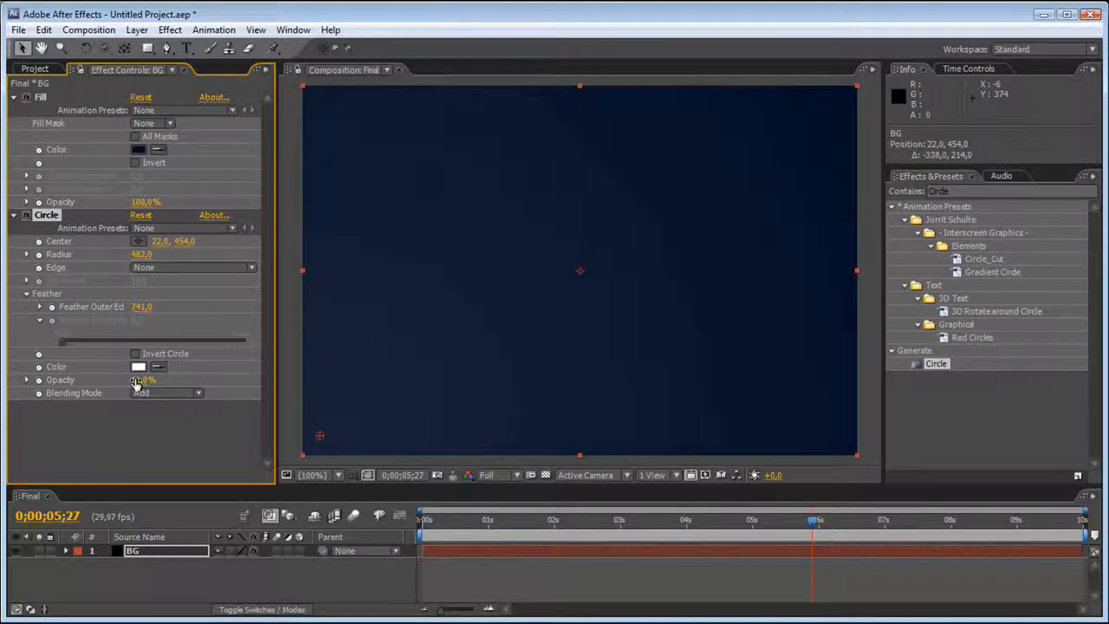
{"action": "left_click", "coordinate": [13, 214]}
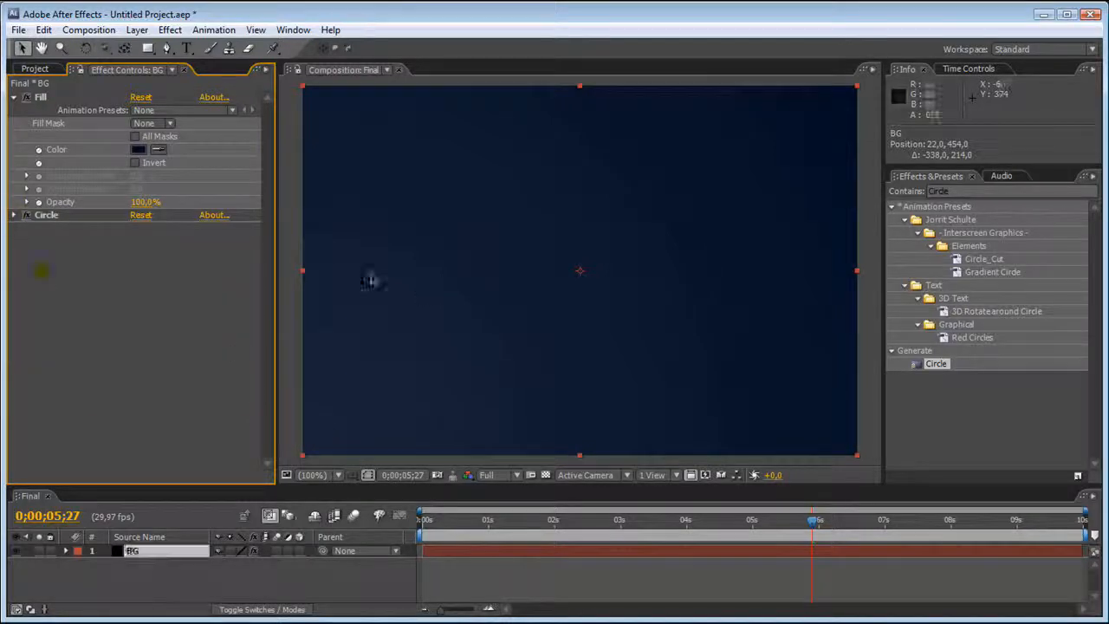
Apply the Grid effect to the BG layer and set its blending mode to Color Burn.
{"action": "left_click", "coordinate": [967, 189]}
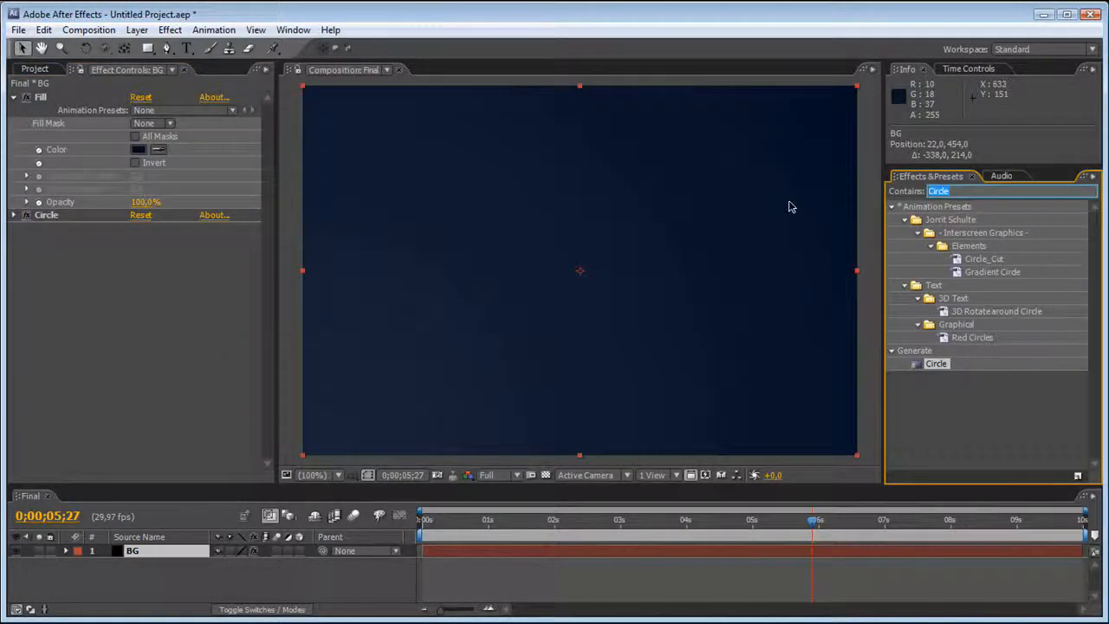
{"action": "type", "text": "Grid"}
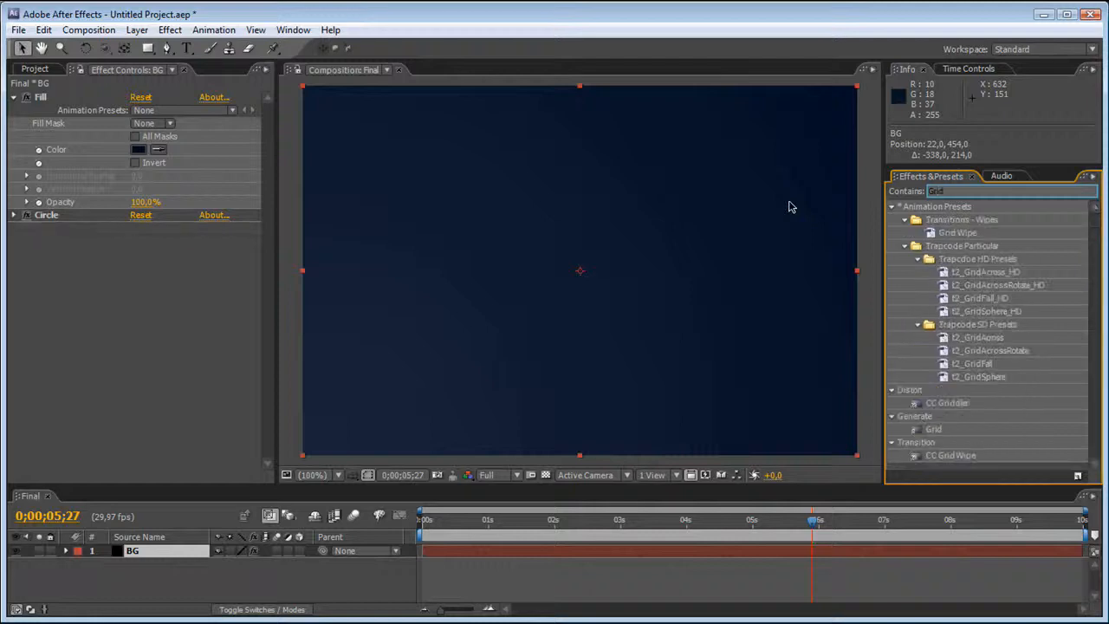
{"action": "left_click_drag", "start_coordinate": [934, 427], "coordinate": [606, 248]}
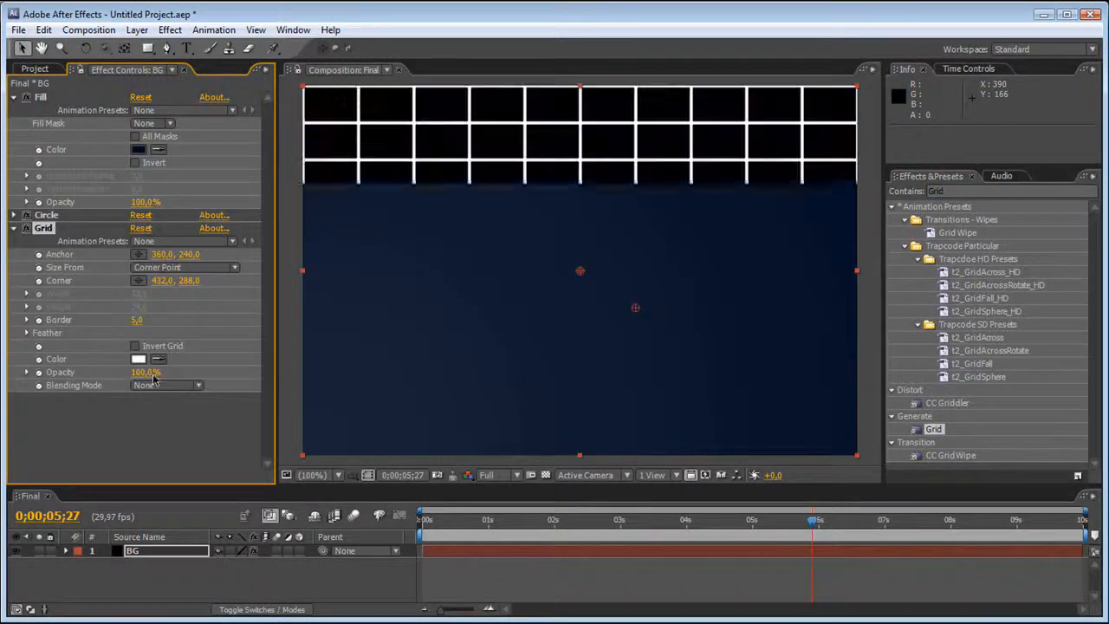
{"action": "left_click", "coordinate": [147, 387]}
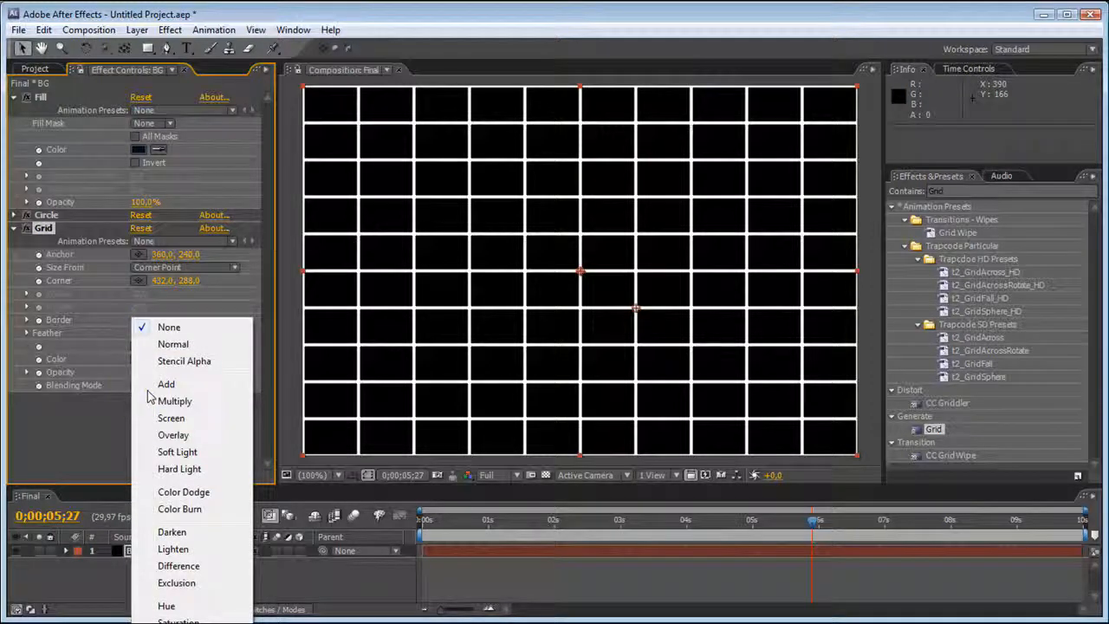
{"action": "left_click", "coordinate": [180, 329]}
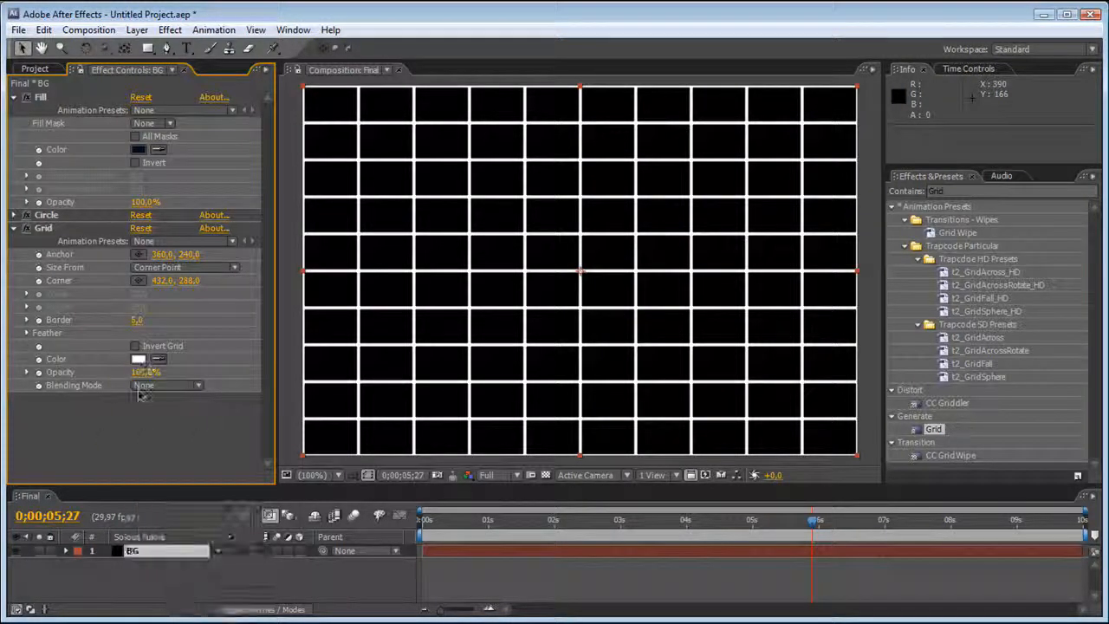
{"action": "left_click", "coordinate": [143, 386]}
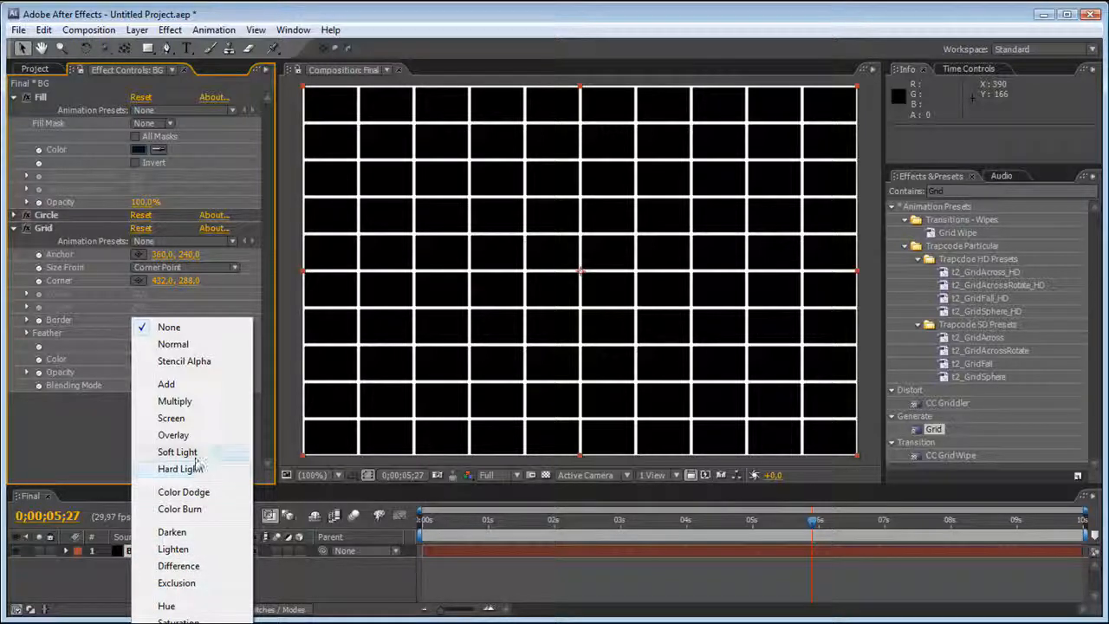
{"action": "left_click", "coordinate": [194, 509]}
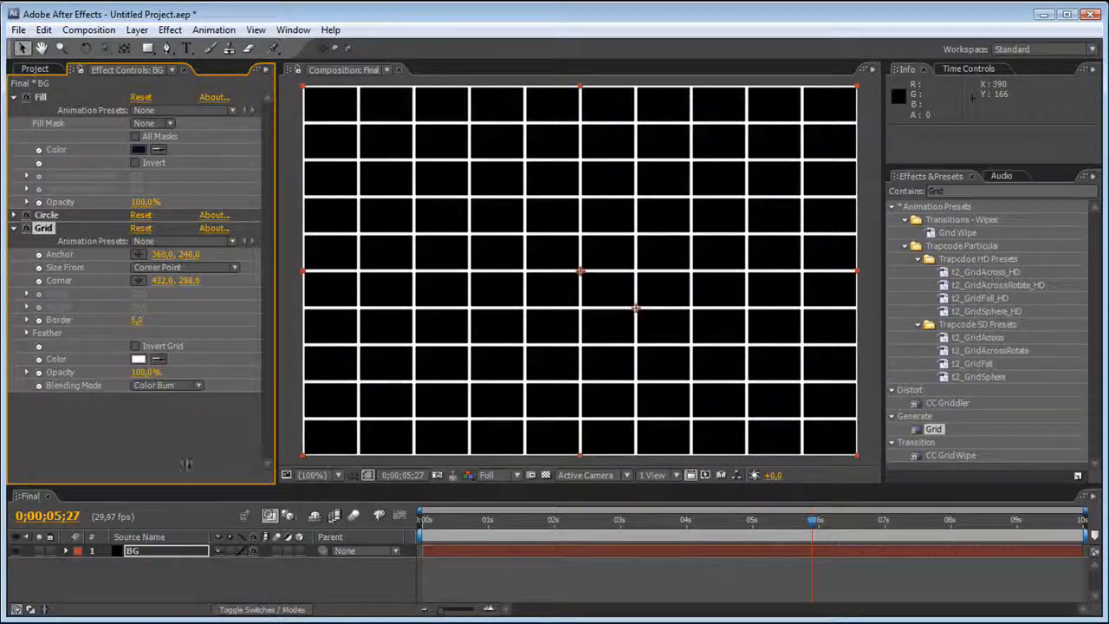
Change the grid's color to black, #000000.
{"action": "left_click", "coordinate": [149, 357]}
{"action": "left_click_drag", "start_coordinate": [453, 463], "coordinate": [626, 572]}
{"action": "left_click", "coordinate": [664, 359]}
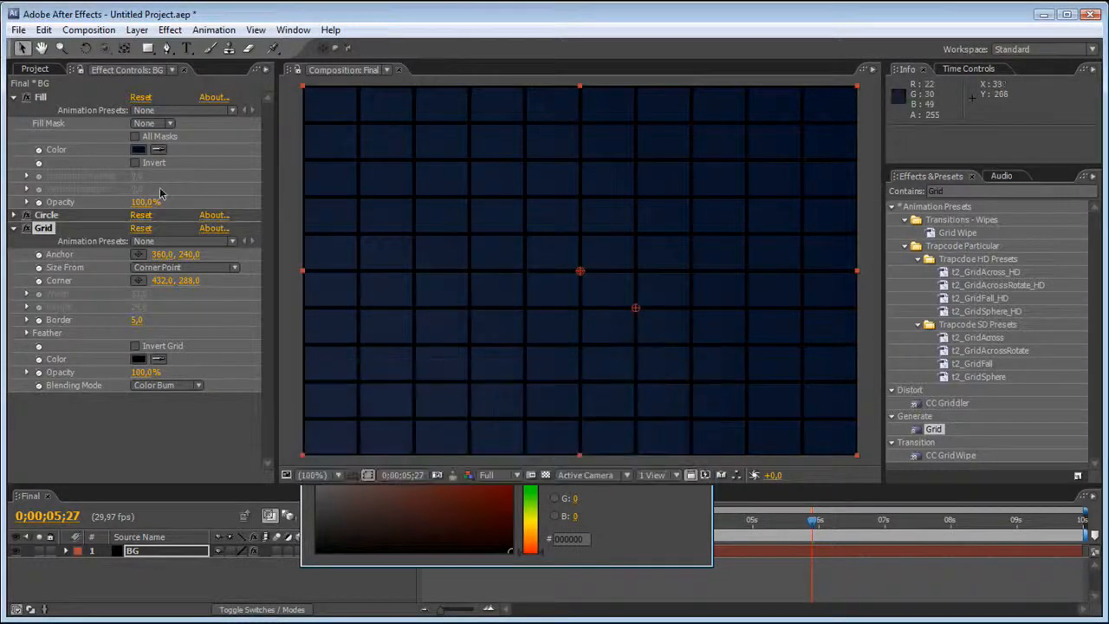
Size the grid by Width Slider with a width of 90 and lower its opacity to 7%.
{"action": "left_click", "coordinate": [169, 269]}
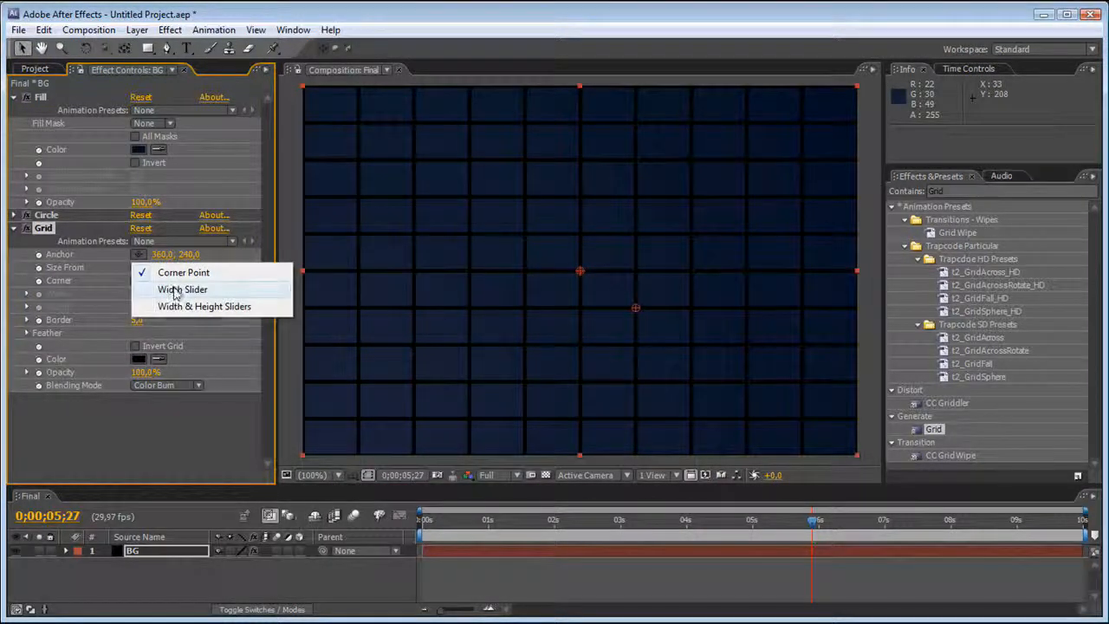
{"action": "left_click", "coordinate": [180, 290]}
{"action": "left_click", "coordinate": [139, 293]}
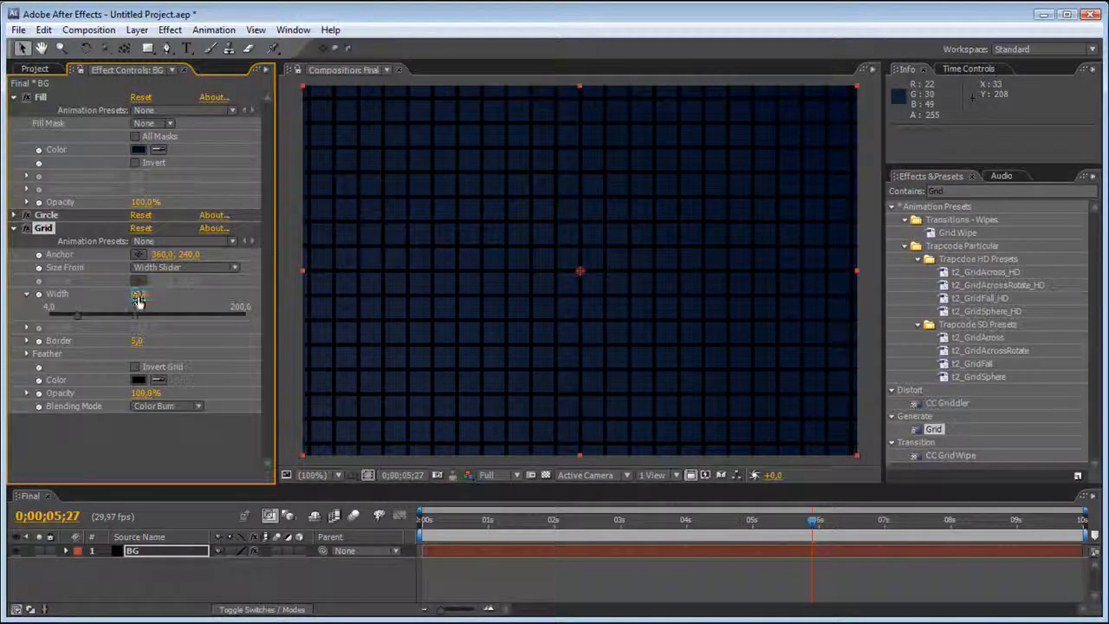
{"action": "type", "text": "90"}
{"action": "key", "text": "Return"}
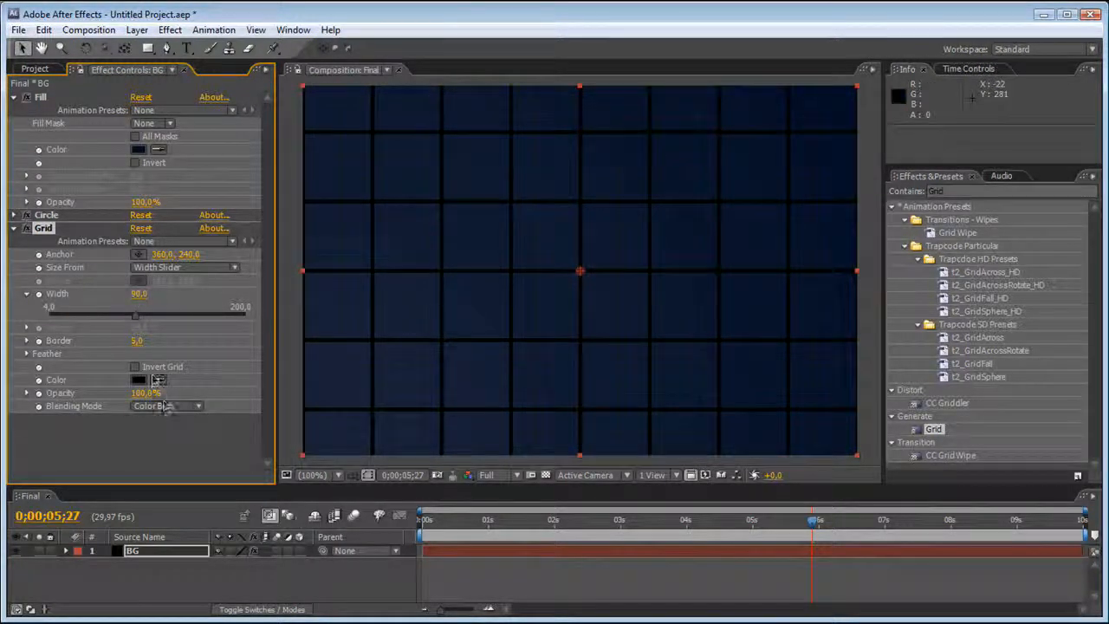
{"action": "left_click_drag", "start_coordinate": [145, 392], "coordinate": [55, 380]}
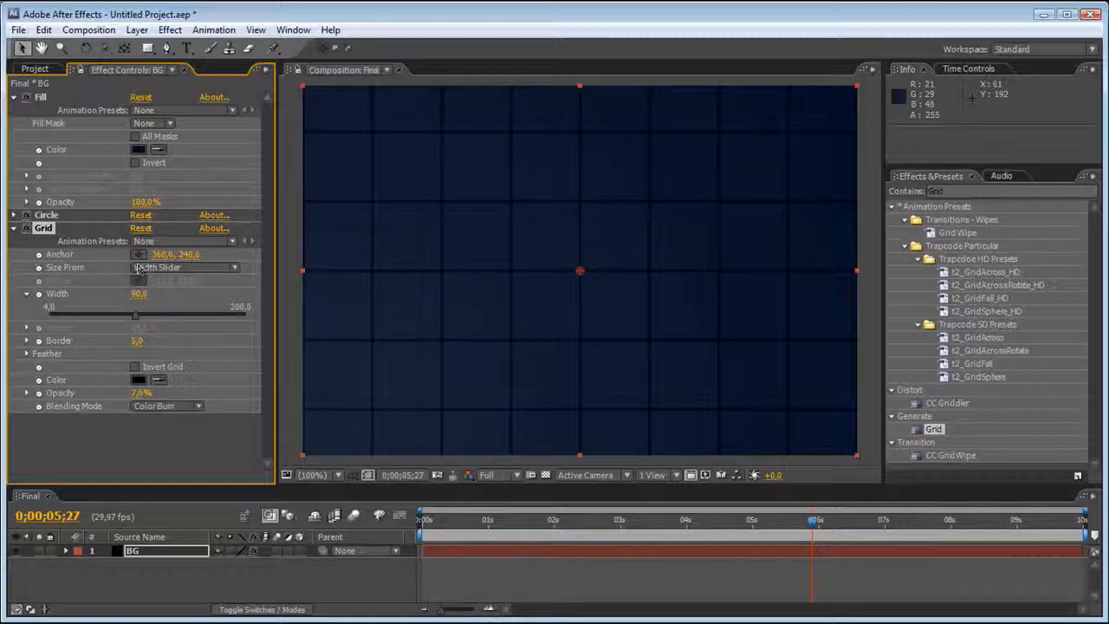
Duplicate the Grid effect and set the copy's width to 45 and its border to 3.
{"action": "left_click", "coordinate": [45, 229]}
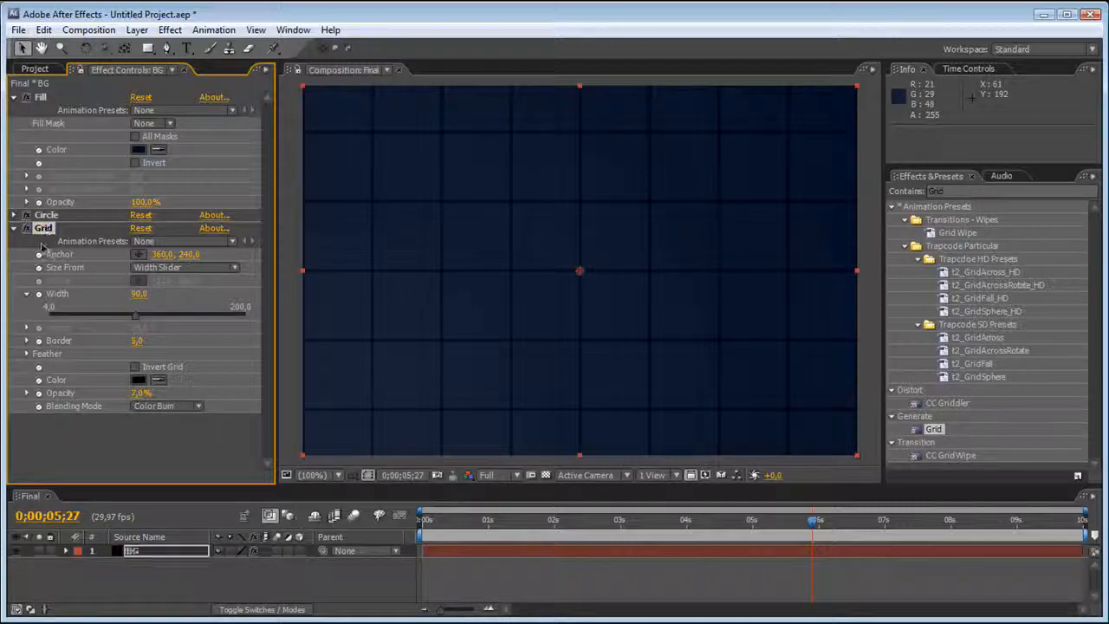
{"action": "key", "text": "ctrl+d"}
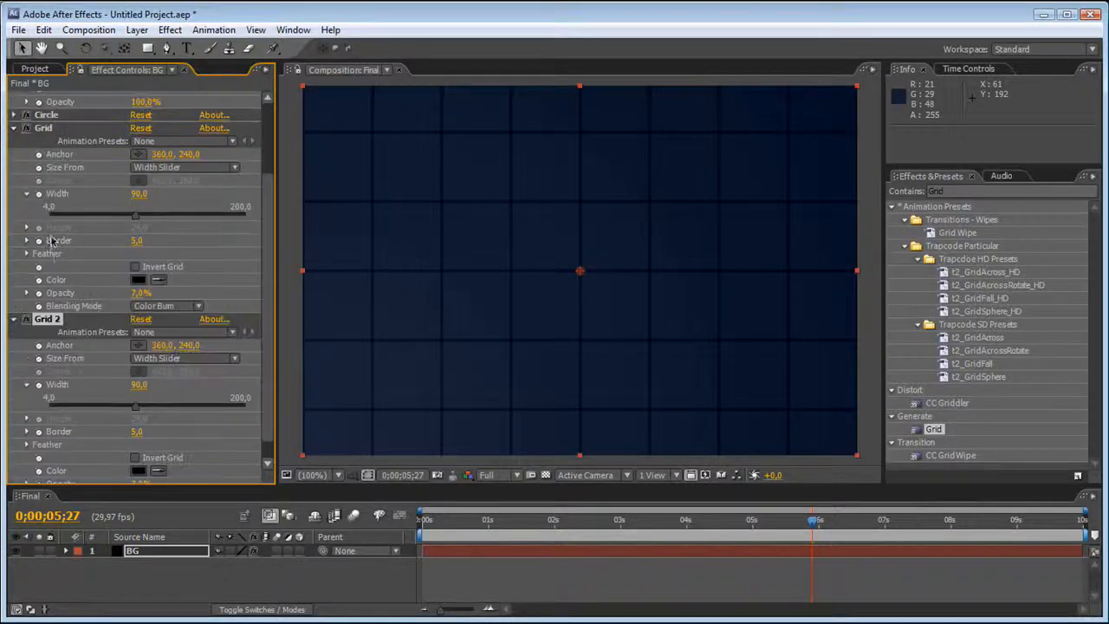
{"action": "left_click", "coordinate": [139, 385]}
{"action": "type", "text": "45"}
{"action": "key", "text": "Return"}
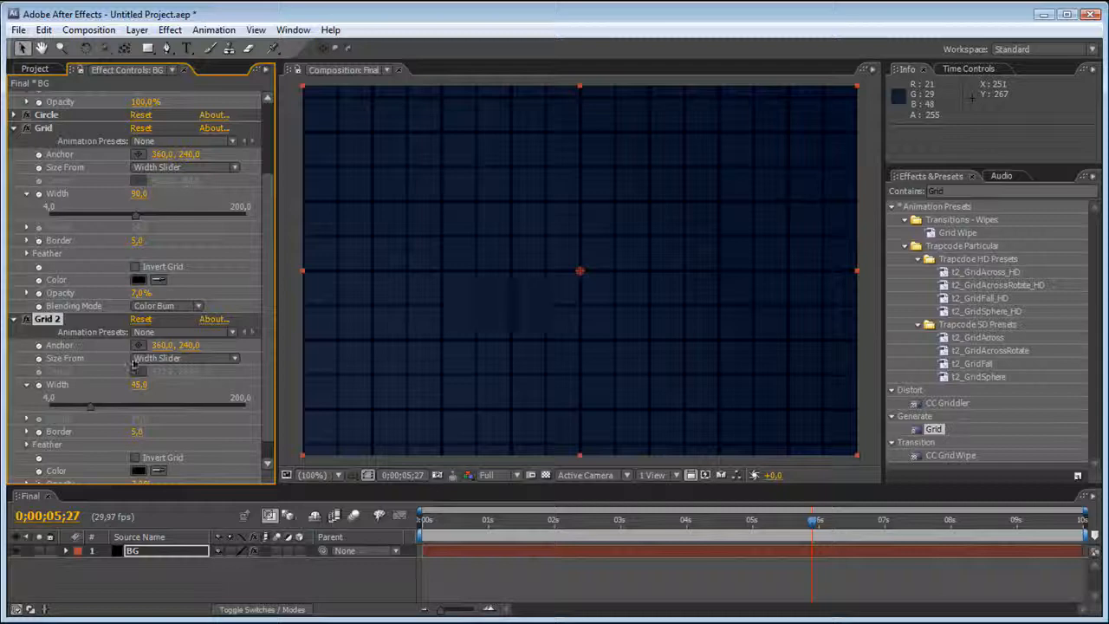
{"action": "left_click", "coordinate": [137, 431]}
{"action": "type", "text": "3"}
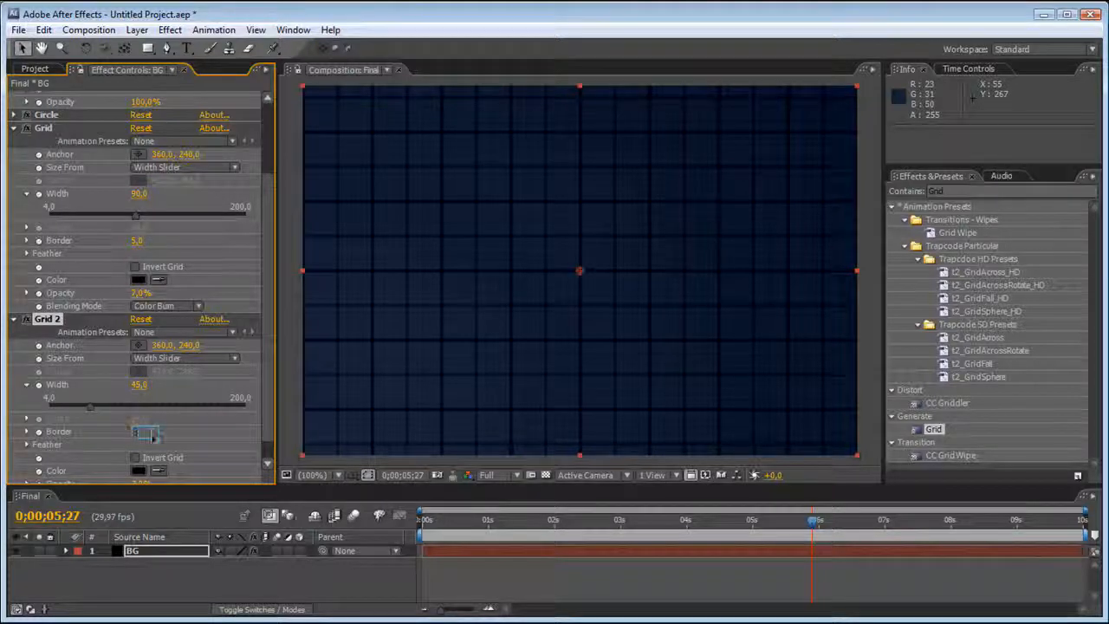
{"action": "key", "text": "Return"}
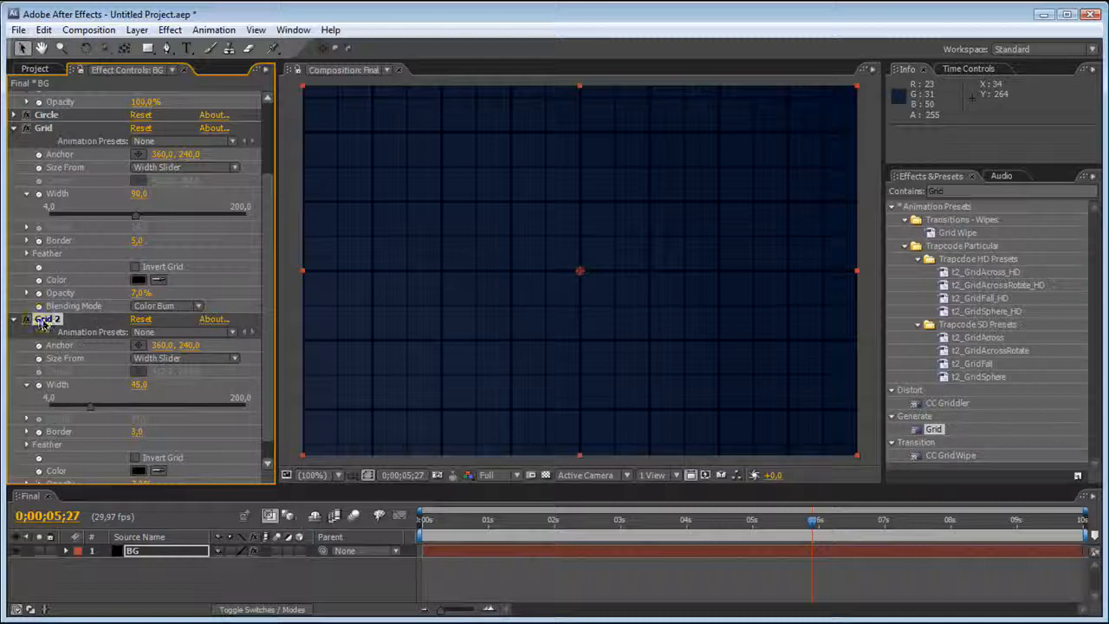
Duplicate the second grid and halve the new copy's values to a width of 22.5 and a border of 1.5.
{"action": "key", "text": "ctrl+d"}
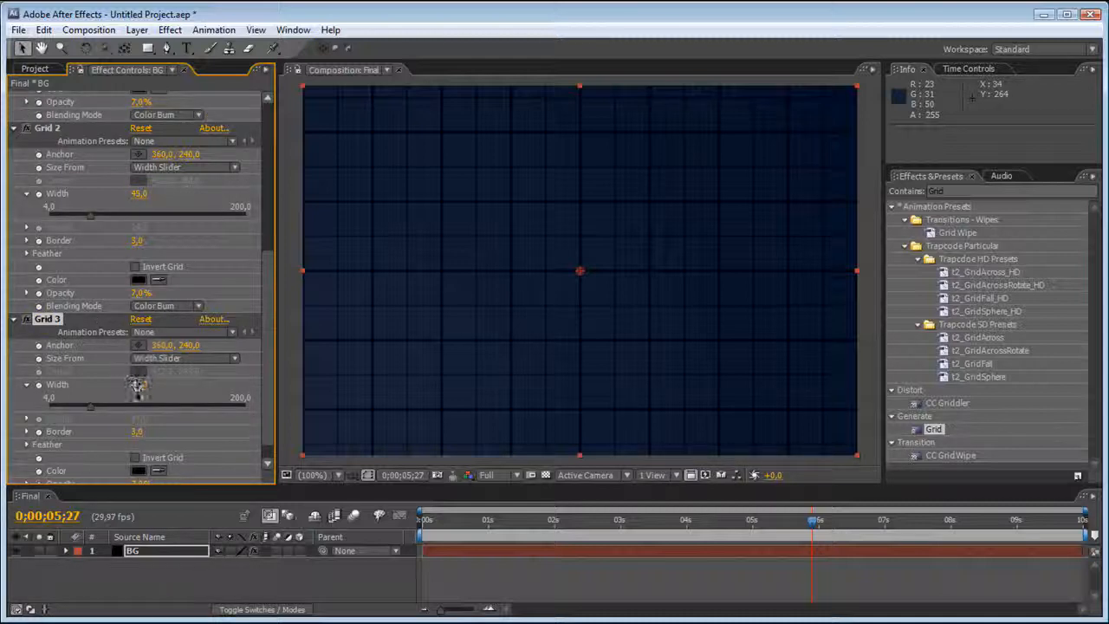
{"action": "left_click", "coordinate": [137, 384]}
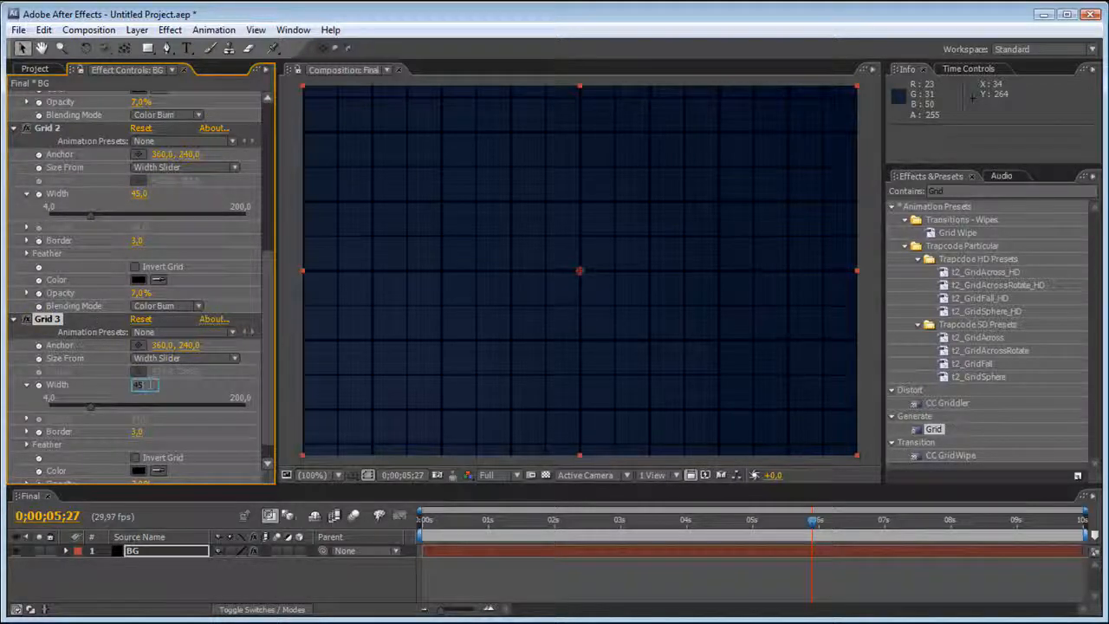
{"action": "type", "text": "-"}
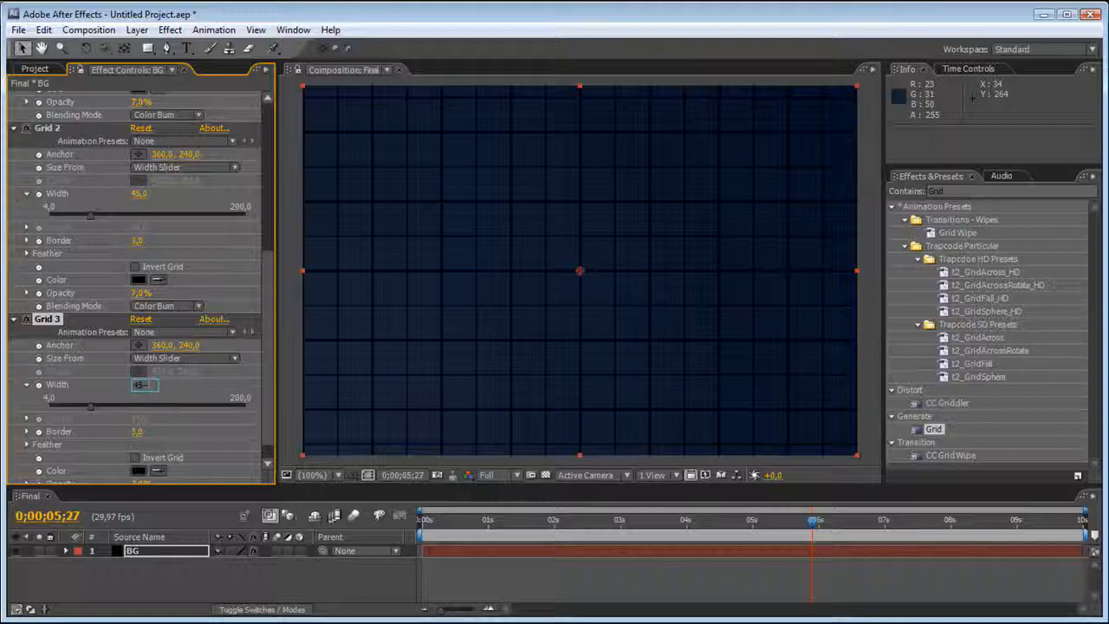
{"action": "type", "text": "-2"}
{"action": "key", "text": "Return"}
{"action": "left_click", "coordinate": [143, 386]}
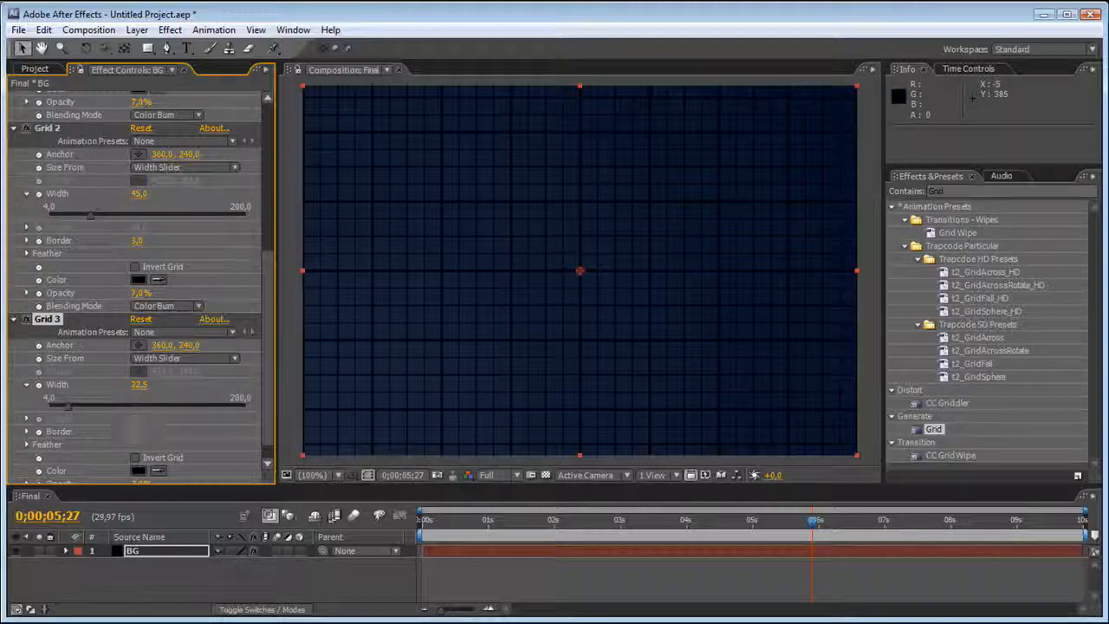
{"action": "left_click", "coordinate": [138, 433]}
{"action": "key", "text": "Return"}
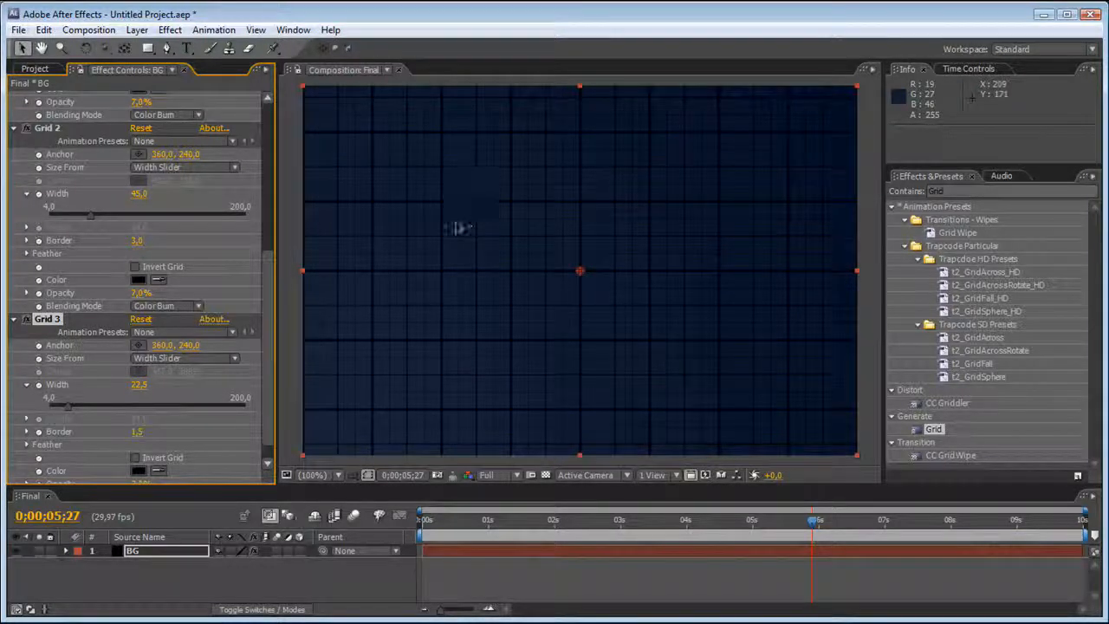
Collapse the settings of all effects on the BG layer and move the current time to 0;00;00;28.
{"action": "scroll", "coordinate": [487, 246], "scroll_direction": "down", "scroll_amount": 1}
{"action": "scroll", "coordinate": [512, 235], "scroll_direction": "up", "scroll_amount": 1}
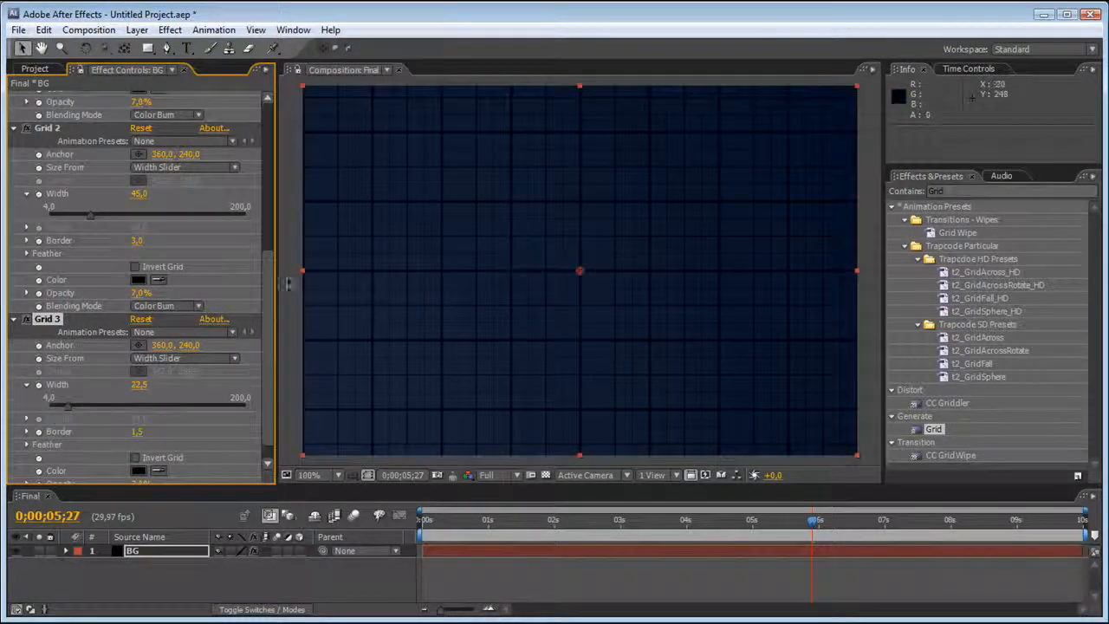
{"action": "left_click", "coordinate": [13, 319]}
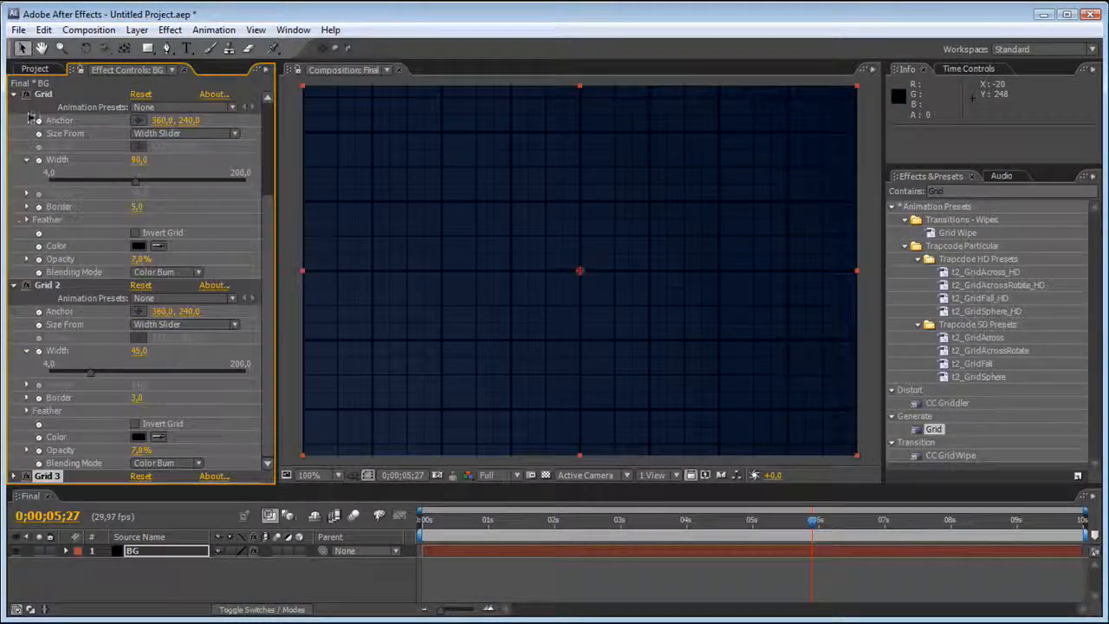
{"action": "left_click", "coordinate": [13, 284], "text": "ctrl"}
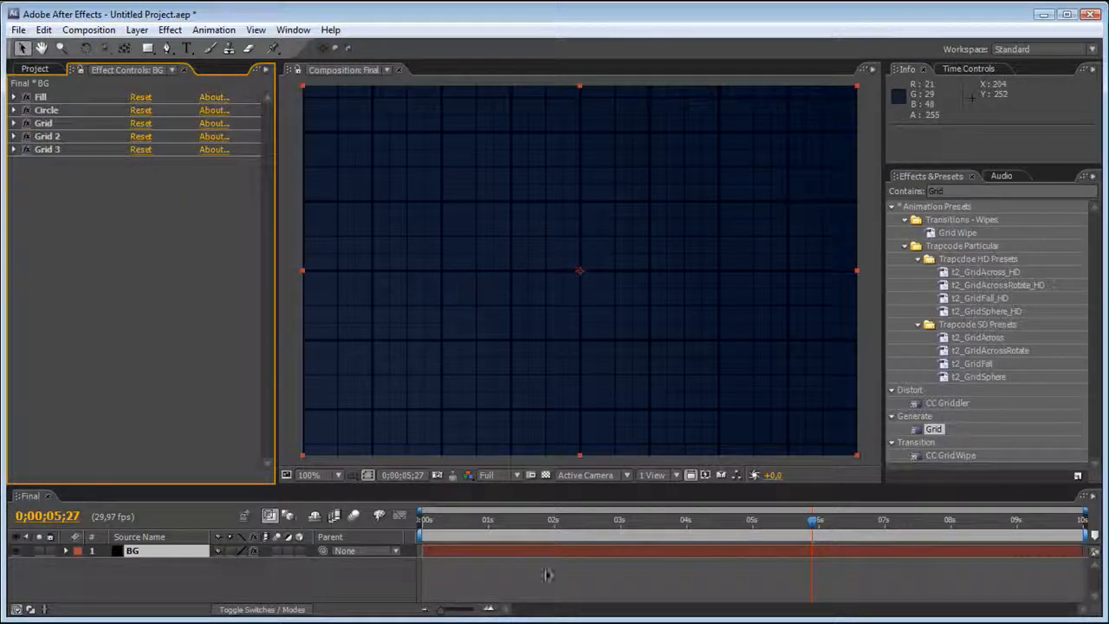
{"action": "left_click", "coordinate": [482, 527]}
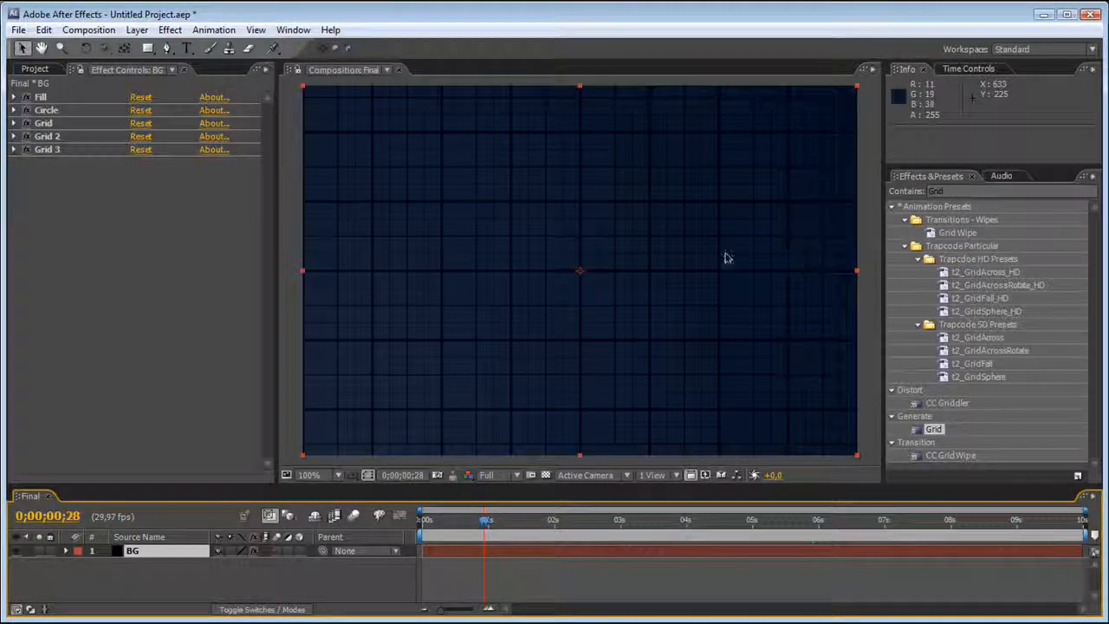
Add the BYND-Beibelot.aif audio below the BG layer in the Final composition and play a RAM preview.
{"action": "left_click", "coordinate": [21, 71]}
{"action": "left_click_drag", "start_coordinate": [59, 185], "coordinate": [142, 587]}
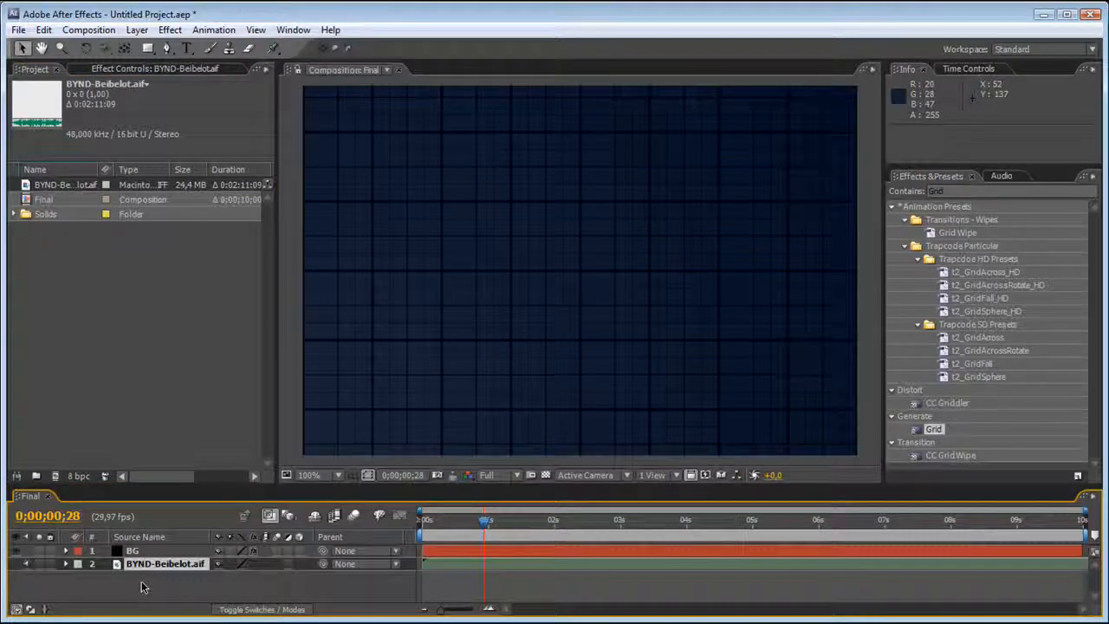
{"action": "key", "text": "KP_0"}
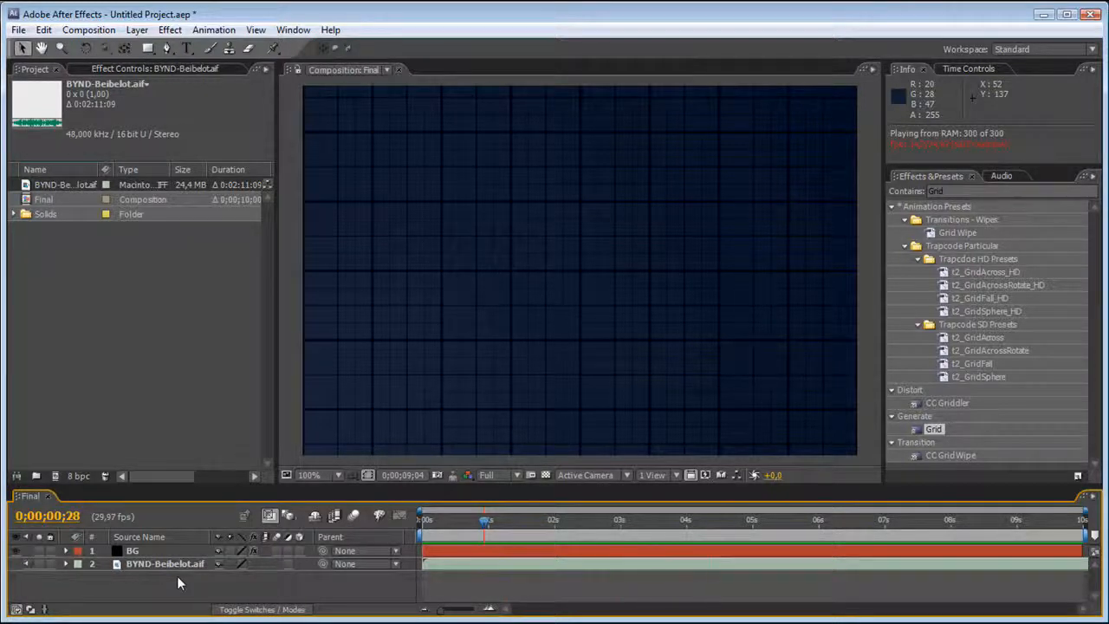
Examine the audio waveform of the BYND-Beibelot.aif layer, then collapse the layer's properties.
{"action": "left_click", "coordinate": [66, 564]}
{"action": "left_click", "coordinate": [74, 576]}
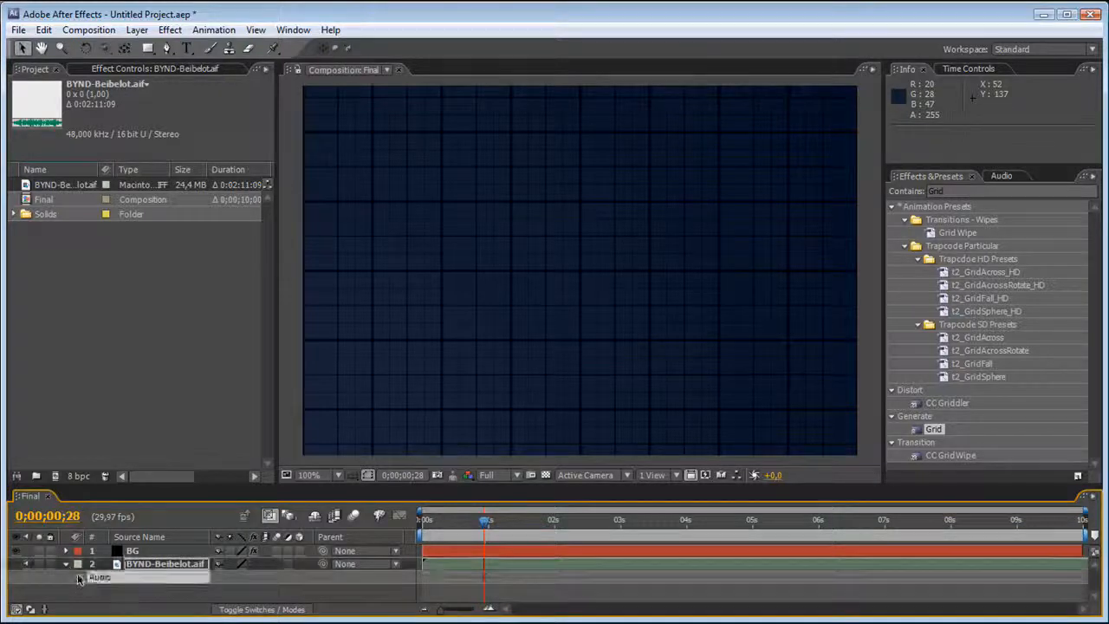
{"action": "left_click", "coordinate": [78, 576]}
{"action": "left_click", "coordinate": [94, 596]}
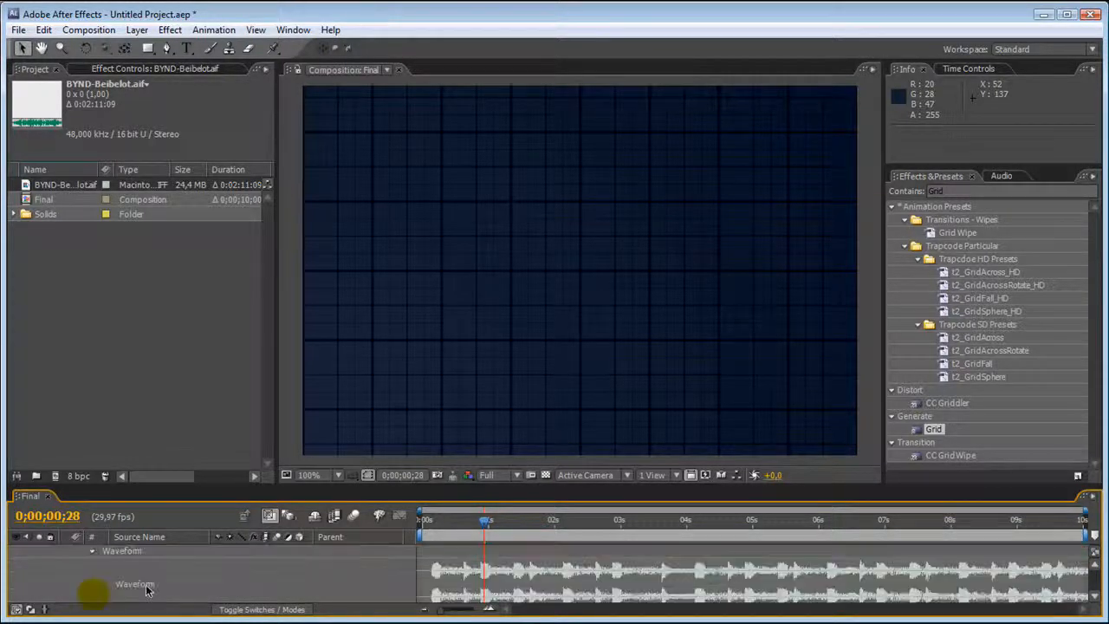
{"action": "scroll", "coordinate": [89, 578], "scroll_direction": "up", "scroll_amount": 2}
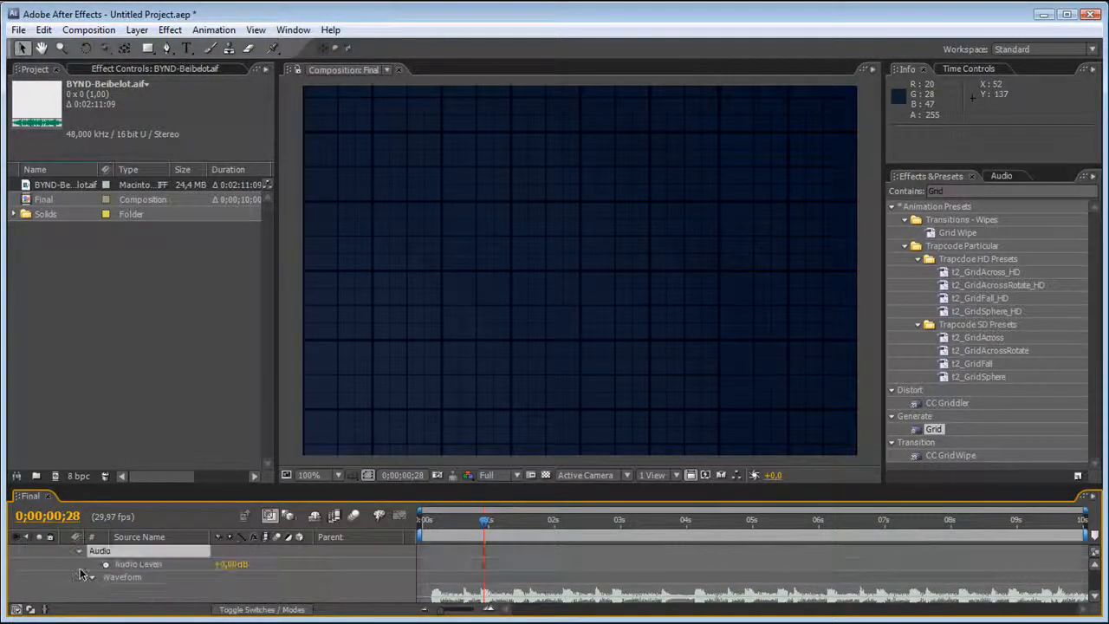
{"action": "left_click", "coordinate": [66, 564]}
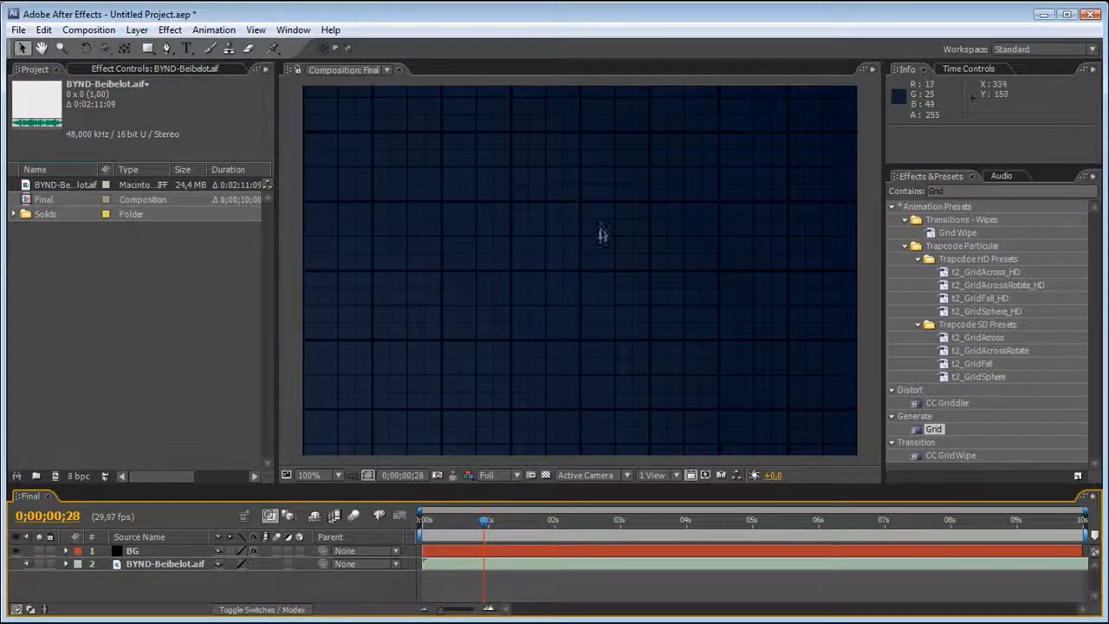
Create a black 720 × 480 pixel solid named Particles above the BG layer.
{"action": "left_click", "coordinate": [332, 195]}
{"action": "key", "text": "ctrl+y"}
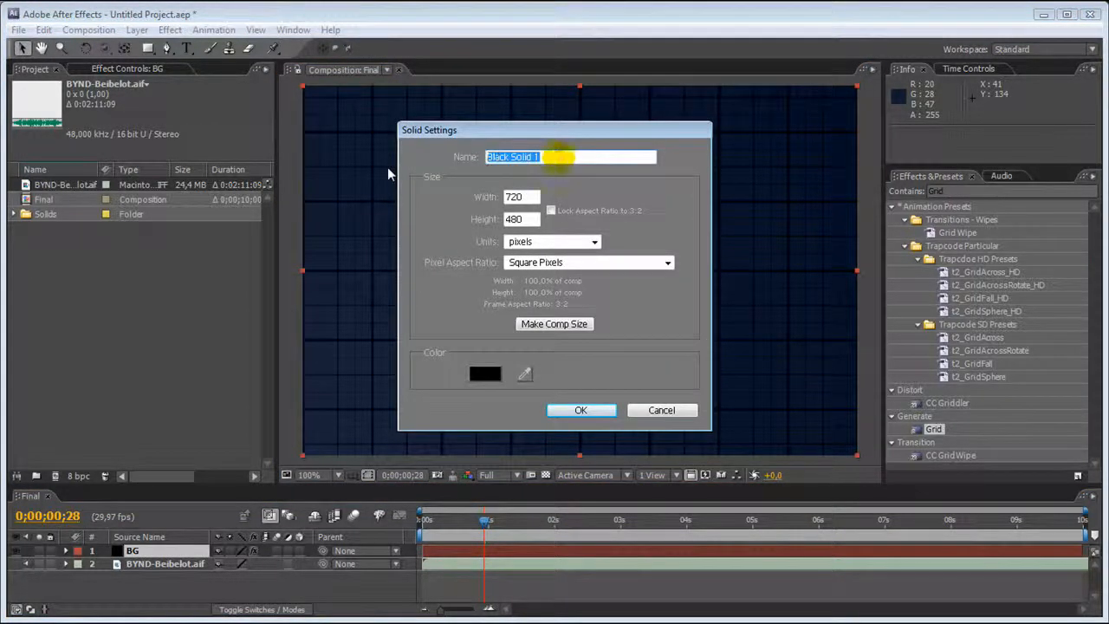
{"action": "type", "text": "Particle"}
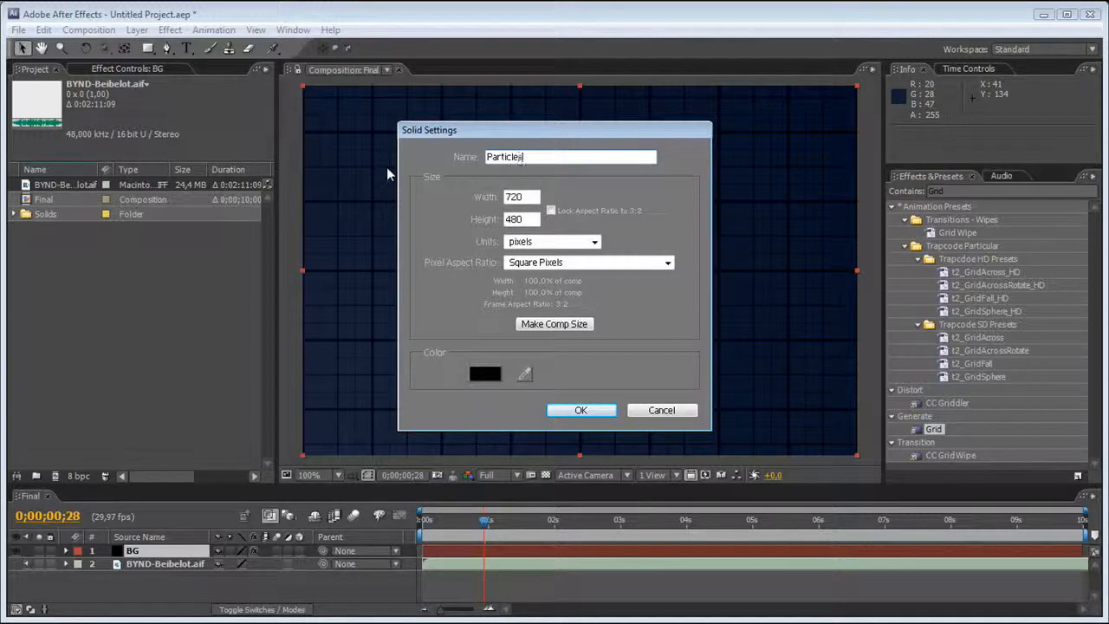
{"action": "type", "text": "s"}
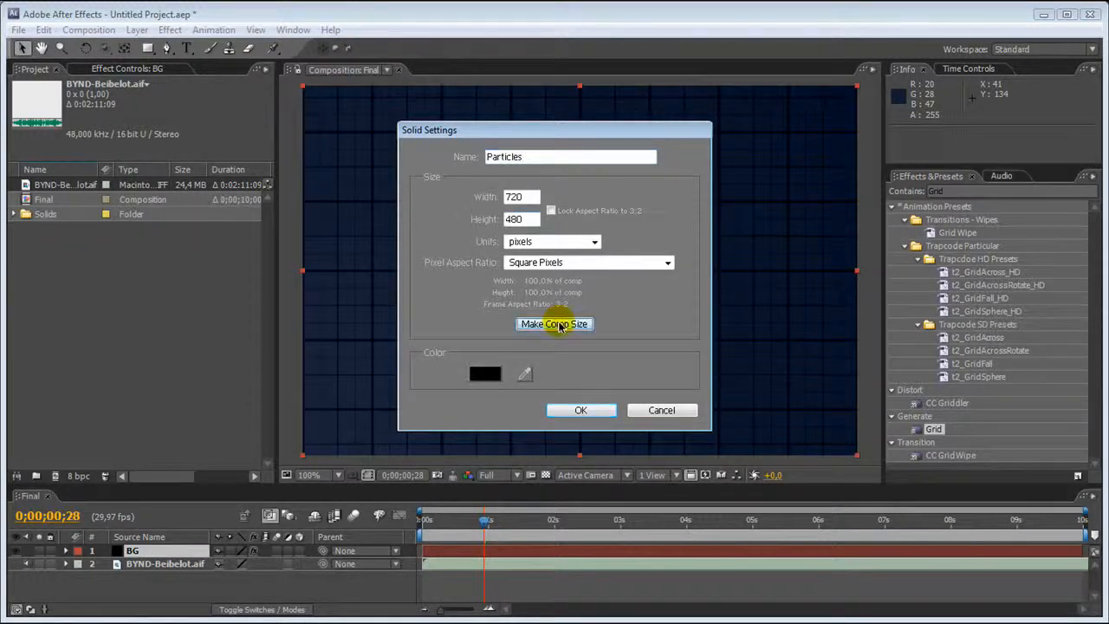
{"action": "left_click", "coordinate": [577, 410]}
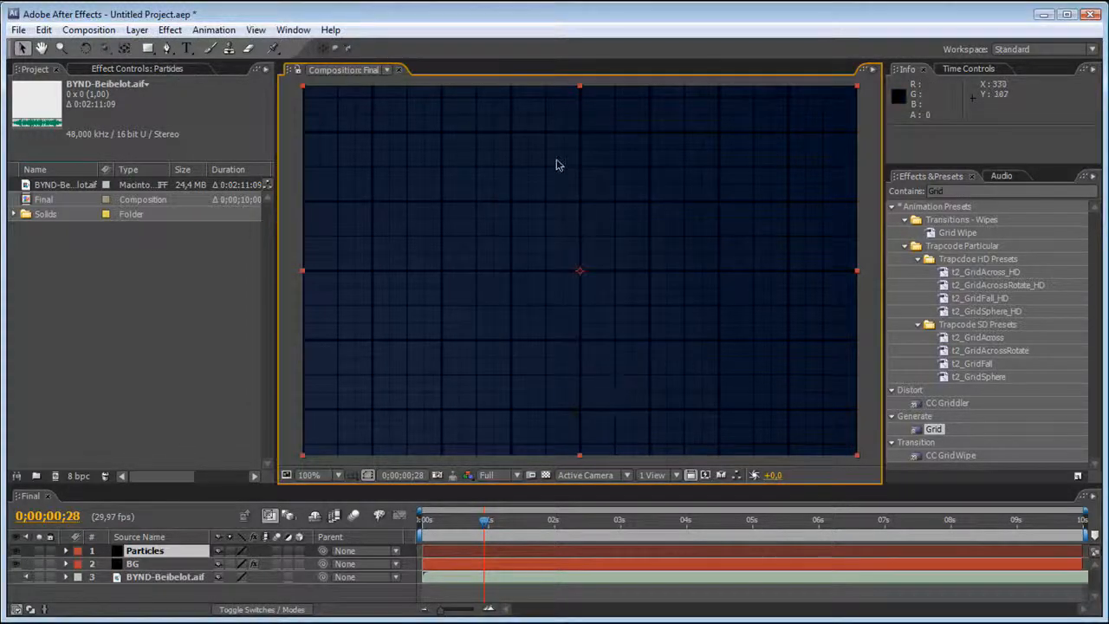
Find the Trapcode Particular effect, apply it to the Particles layer and inspect its Emitter settings at 0;00;01;04.
{"action": "left_click", "coordinate": [972, 190]}
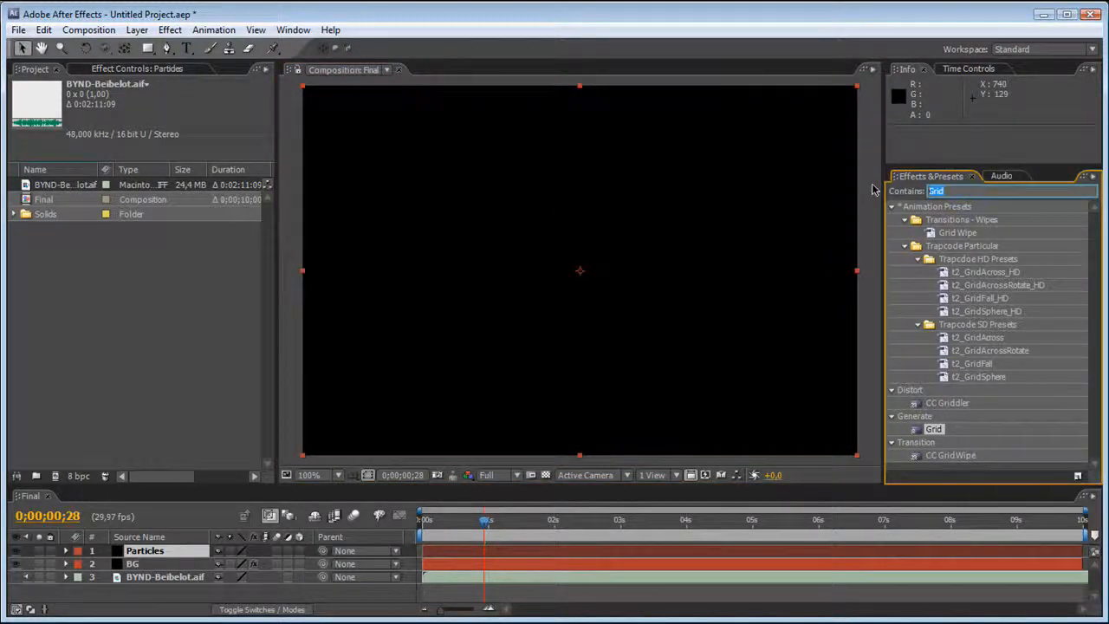
{"action": "type", "text": "part"}
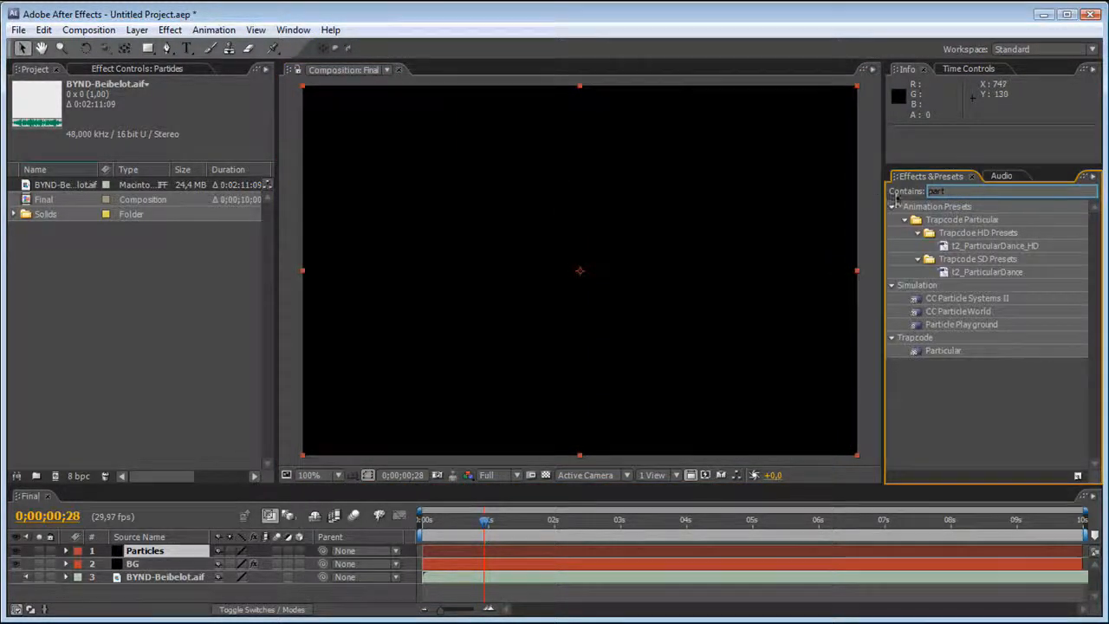
{"action": "left_click_drag", "start_coordinate": [946, 349], "coordinate": [576, 201]}
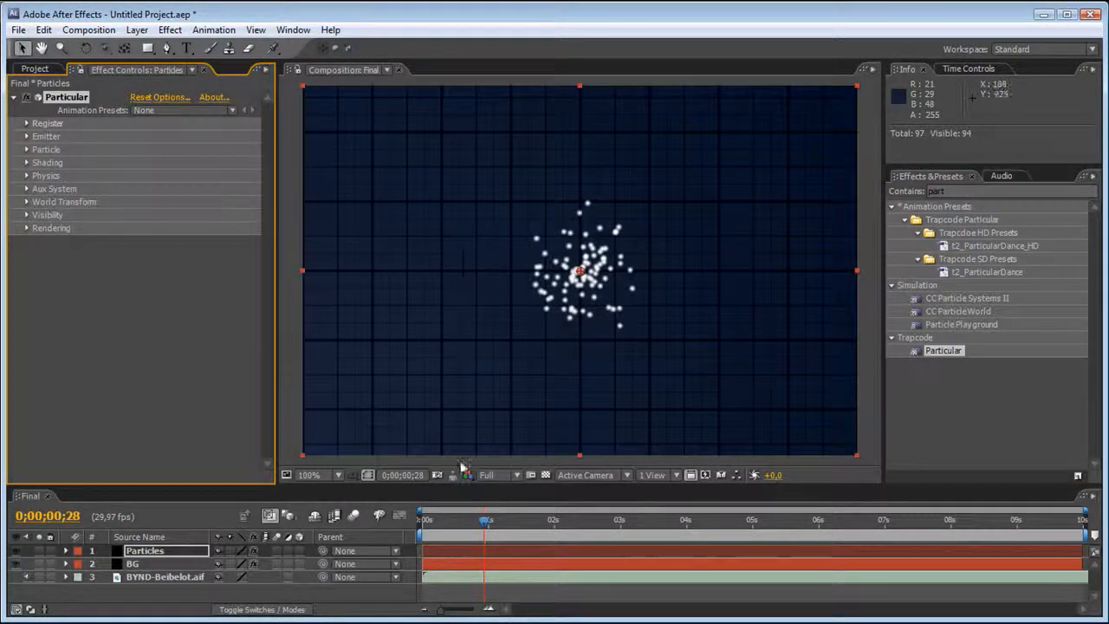
{"action": "mouse_move", "coordinate": [485, 521]}
{"action": "left_mouse_down"}
{"action": "mouse_move", "coordinate": [425, 521]}
{"action": "mouse_move", "coordinate": [496, 522]}
{"action": "left_mouse_up"}
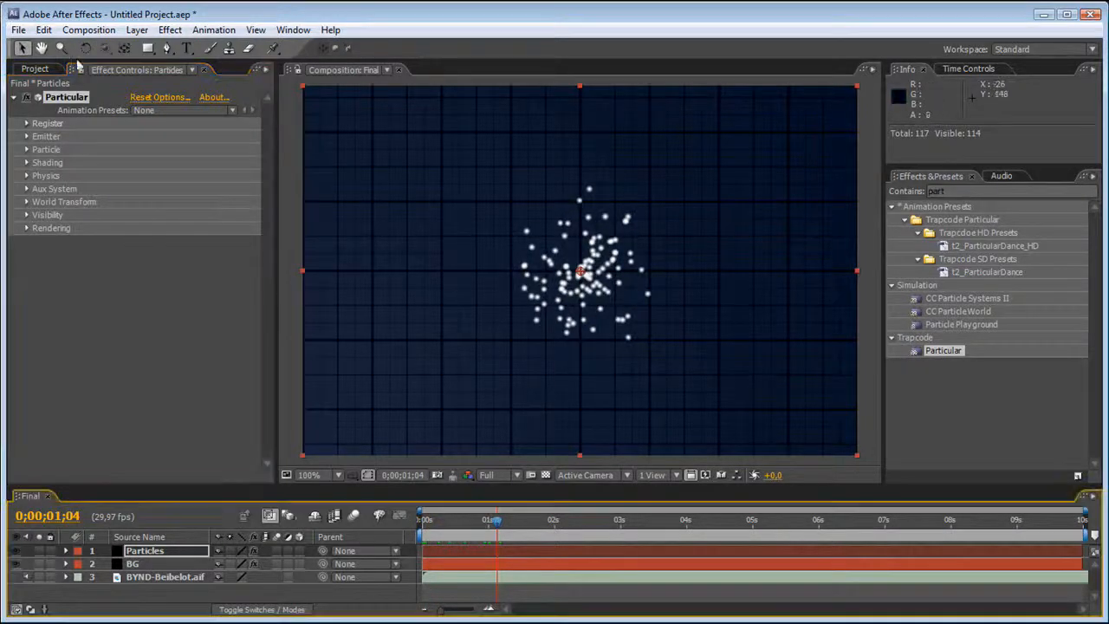
{"action": "left_click", "coordinate": [27, 137]}
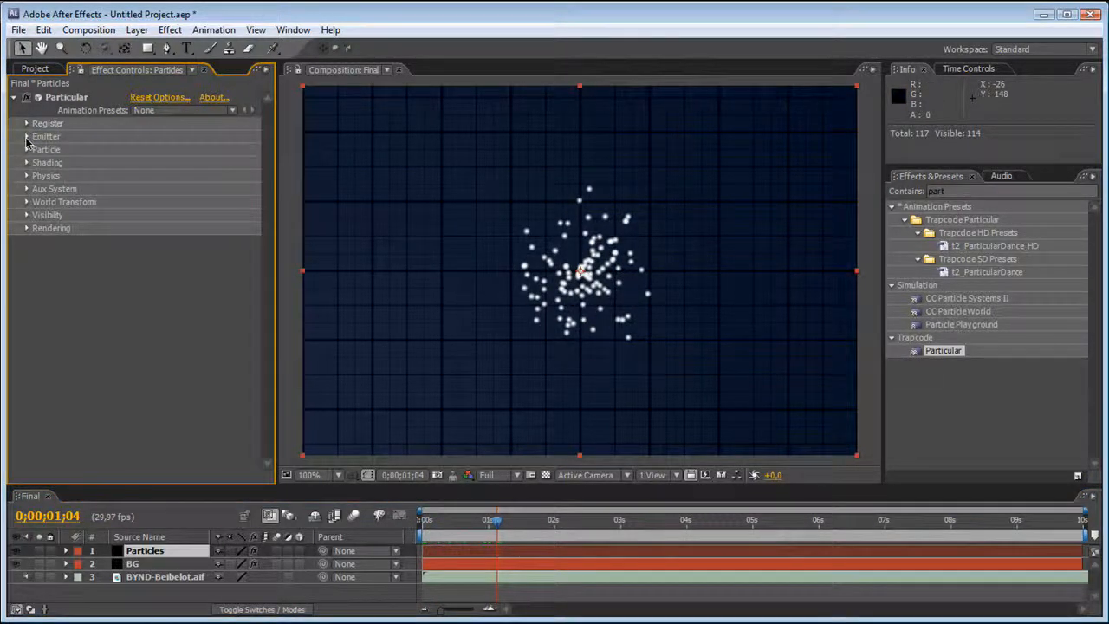
Try shifting the emitter's Position XY vertically and horizontally, undoing each change.
{"action": "mouse_move", "coordinate": [185, 176]}
{"action": "left_mouse_down"}
{"action": "mouse_move", "coordinate": [217, 190]}
{"action": "mouse_move", "coordinate": [195, 192]}
{"action": "left_mouse_up"}
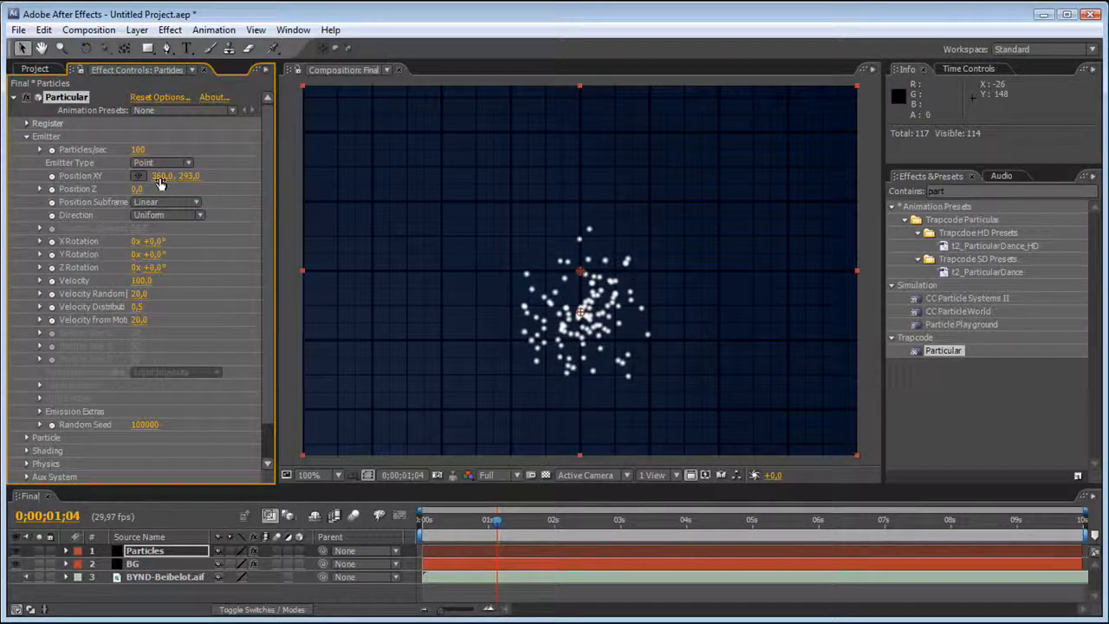
{"action": "key", "text": "ctrl+z"}
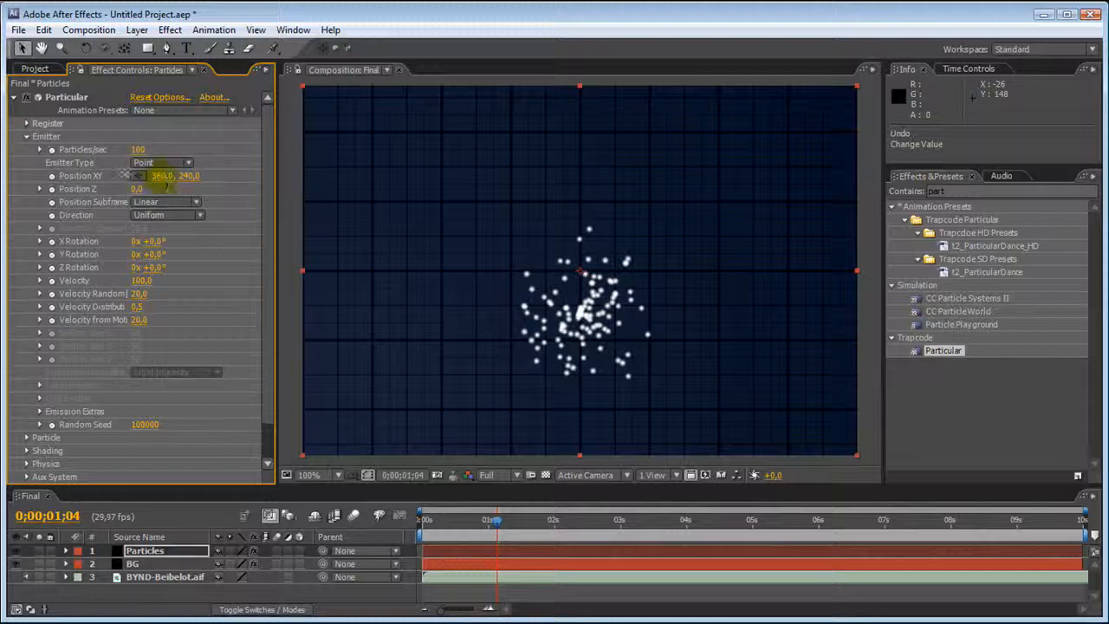
{"action": "left_click_drag", "start_coordinate": [161, 176], "coordinate": [124, 175]}
{"action": "left_click_drag", "start_coordinate": [216, 175], "coordinate": [53, 176]}
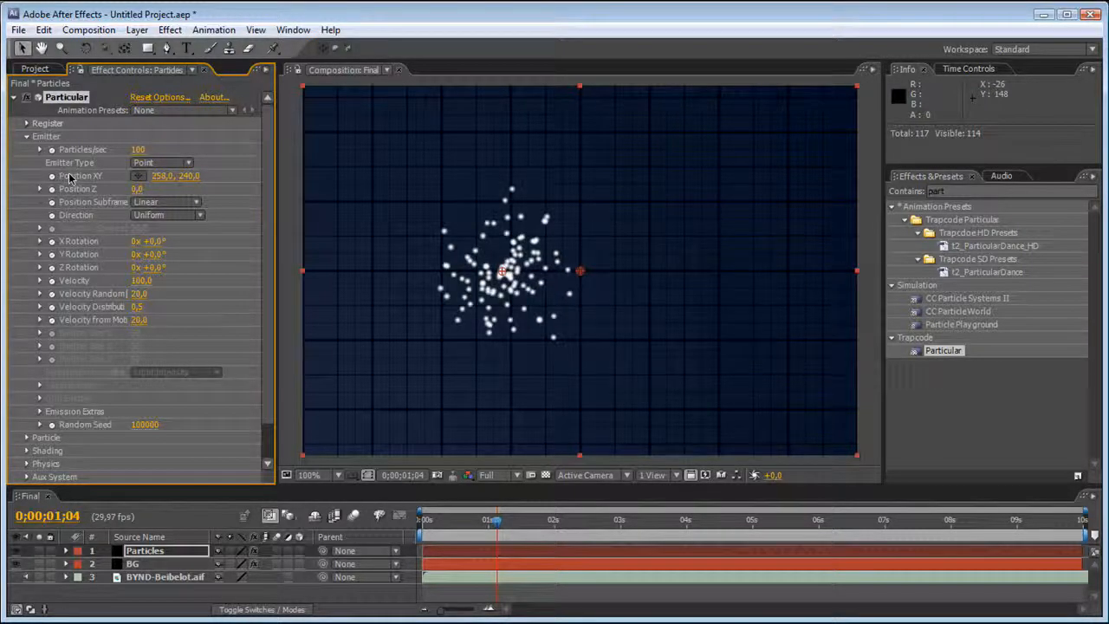
{"action": "key", "text": "ctrl+z"}
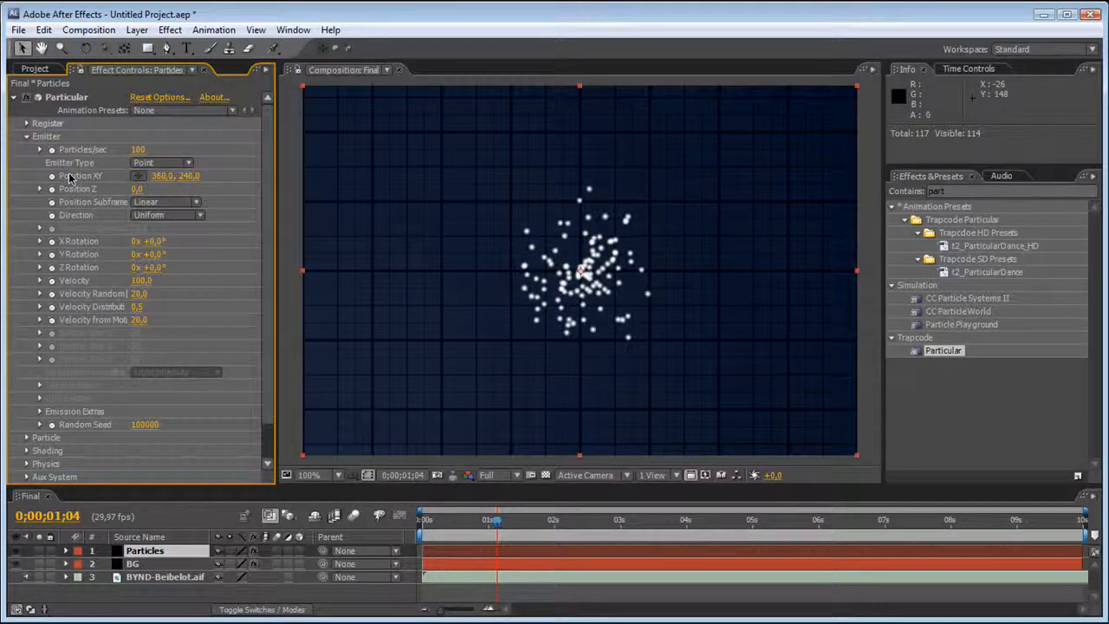
Add an expression to the emitter's Position XY and enter X = linear(-25, width+25); in an enlarged expression field.
{"action": "left_click", "coordinate": [53, 175], "text": "alt"}
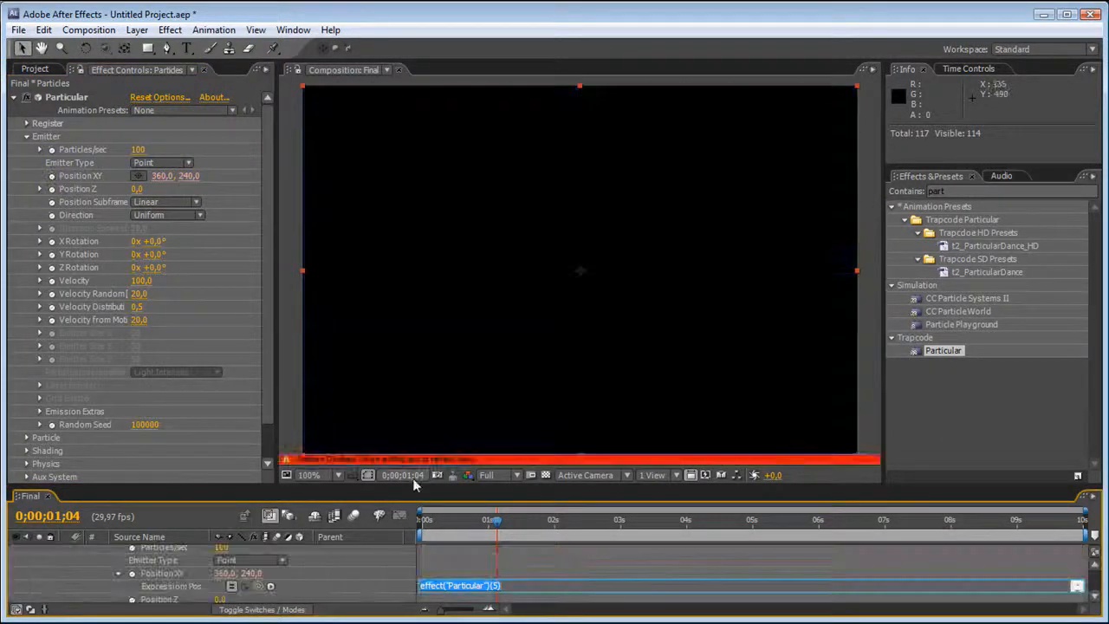
{"action": "left_click_drag", "start_coordinate": [413, 485], "coordinate": [421, 357]}
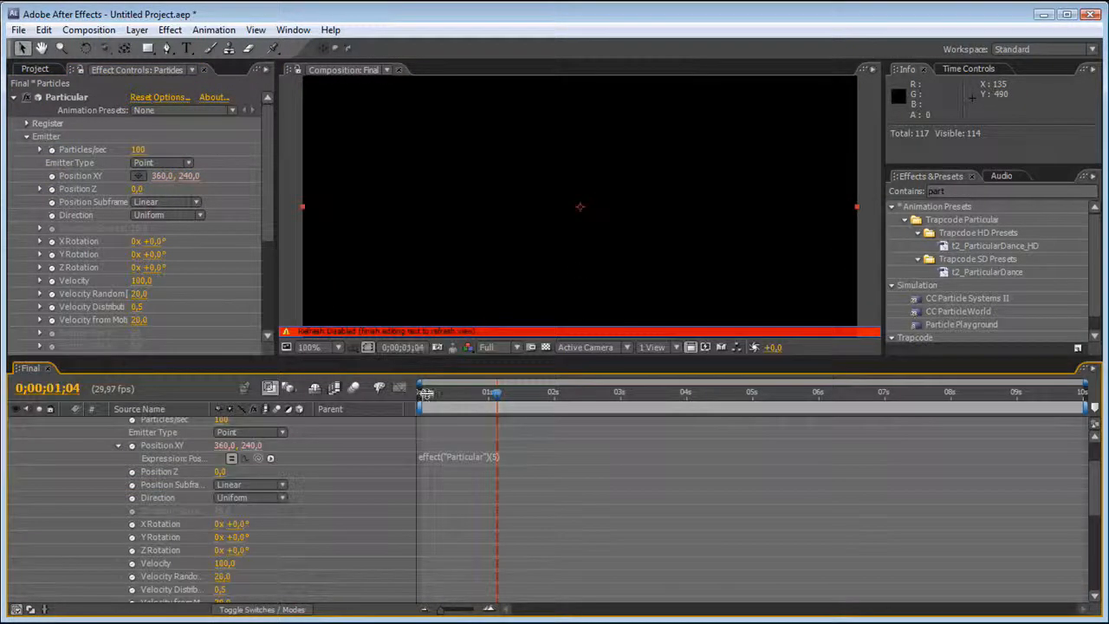
{"action": "left_click_drag", "start_coordinate": [454, 465], "coordinate": [466, 535]}
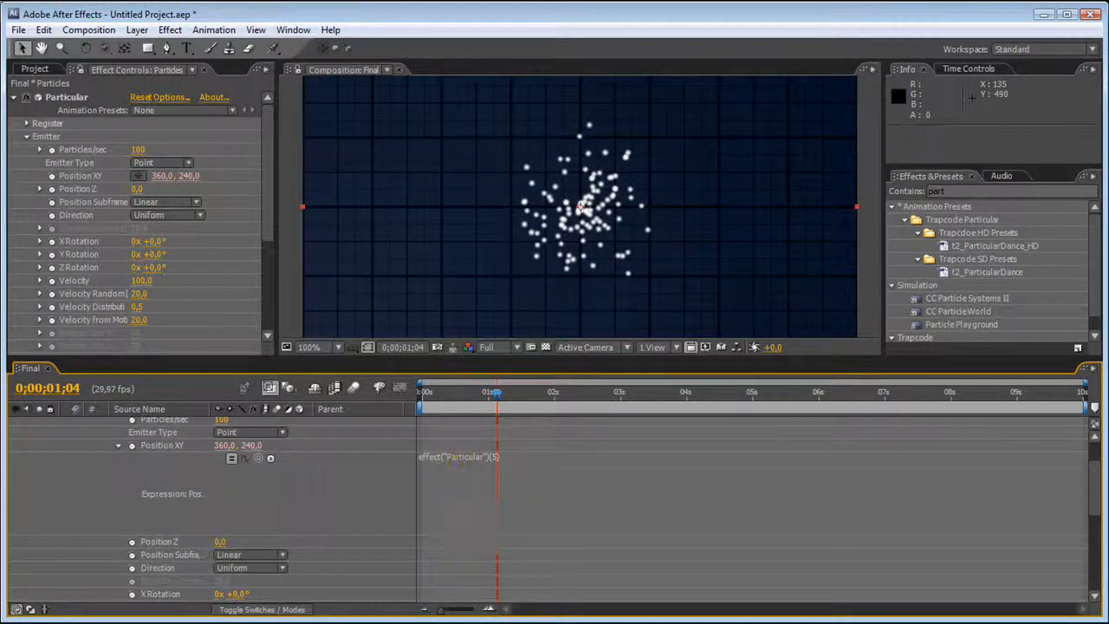
{"action": "left_click", "coordinate": [470, 506]}
{"action": "type", "text": "x = linear(-25, width+25);"}
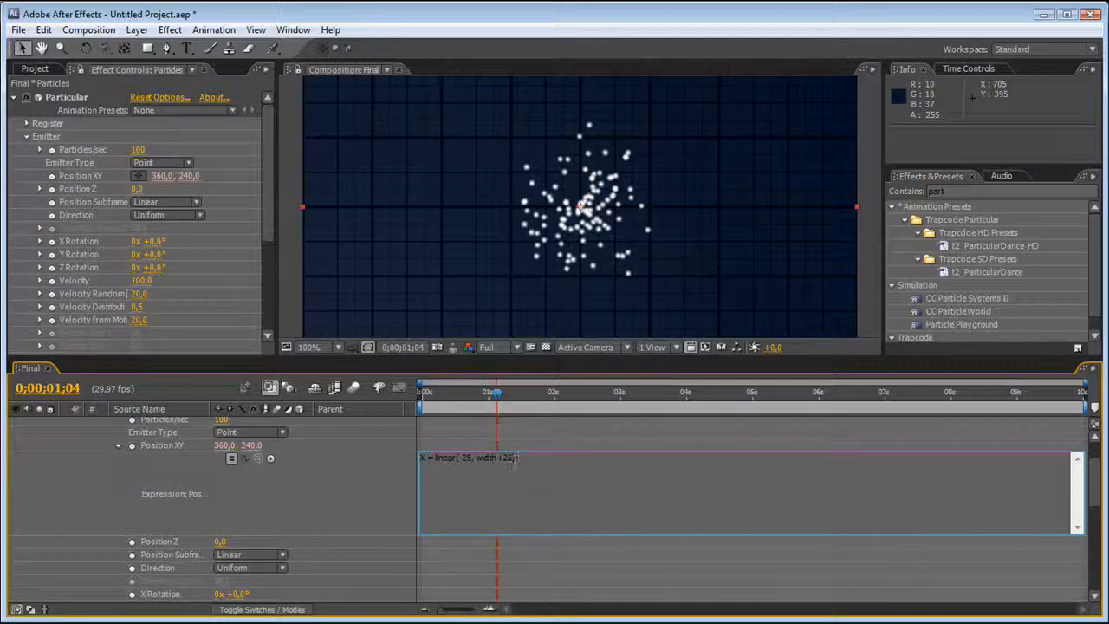
Insert t as the first argument of the linear function and define t = time; on the line above it.
{"action": "left_click", "coordinate": [457, 458]}
{"action": "type", "text": "t,"}
{"action": "key", "text": "Return"}
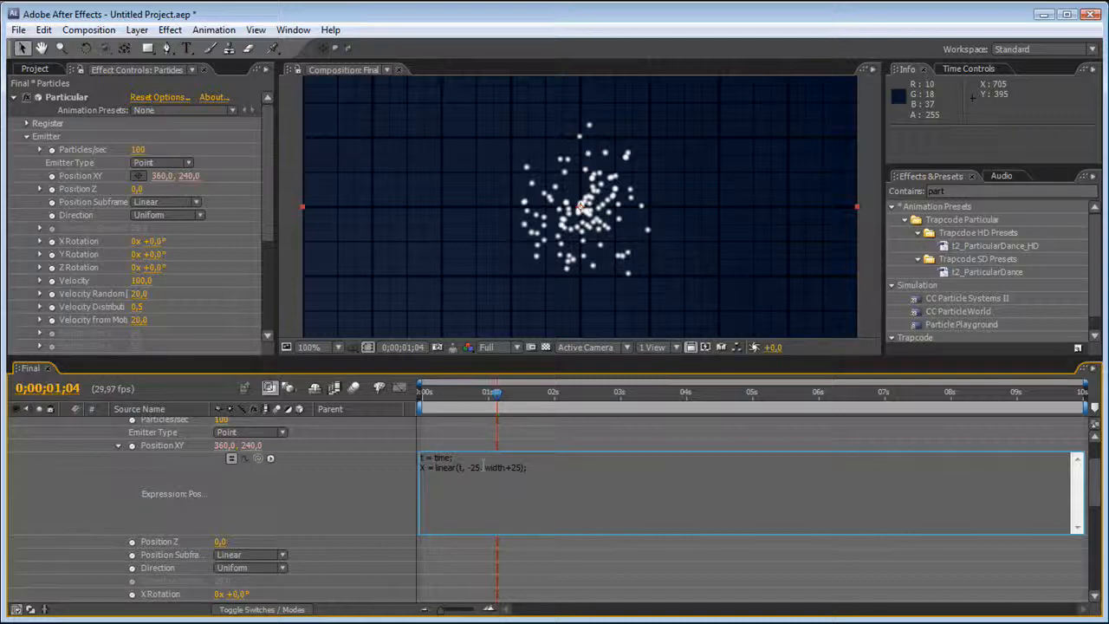
{"action": "key", "text": "Return"}
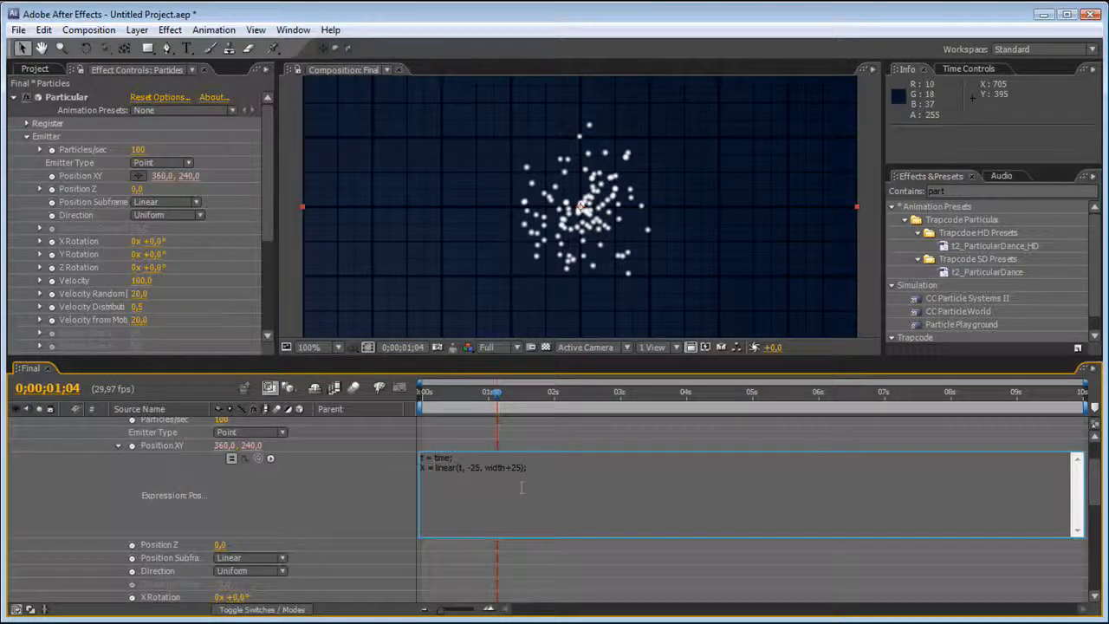
Complete the Position XY expression with Y = effect("Particular")("Position XY")[1]; and the result line [X, Y], and apply it.
{"action": "type", "text": "y ="}
{"action": "left_click_drag", "start_coordinate": [259, 459], "coordinate": [251, 446]}
{"action": "key", "text": "Return"}
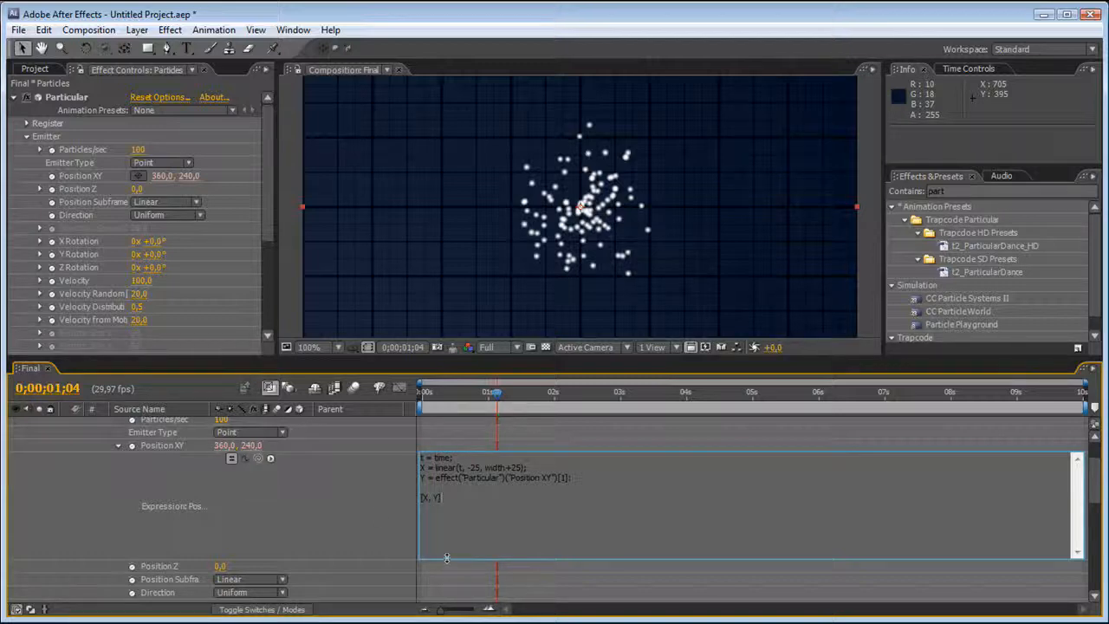
{"action": "left_click_drag", "start_coordinate": [446, 557], "coordinate": [442, 525]}
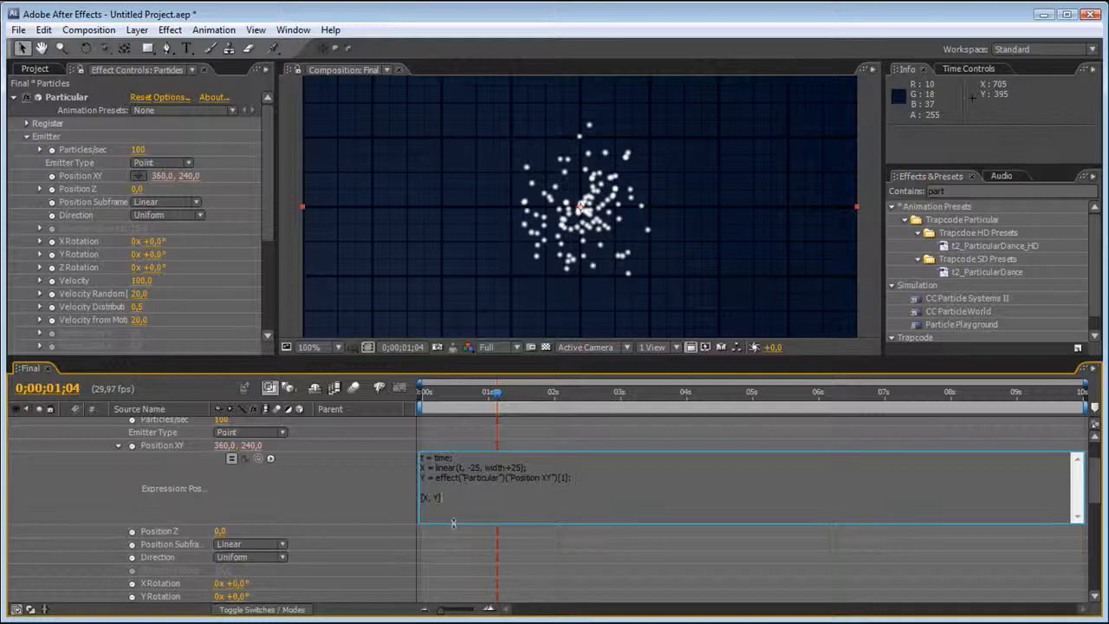
{"action": "left_click", "coordinate": [454, 444]}
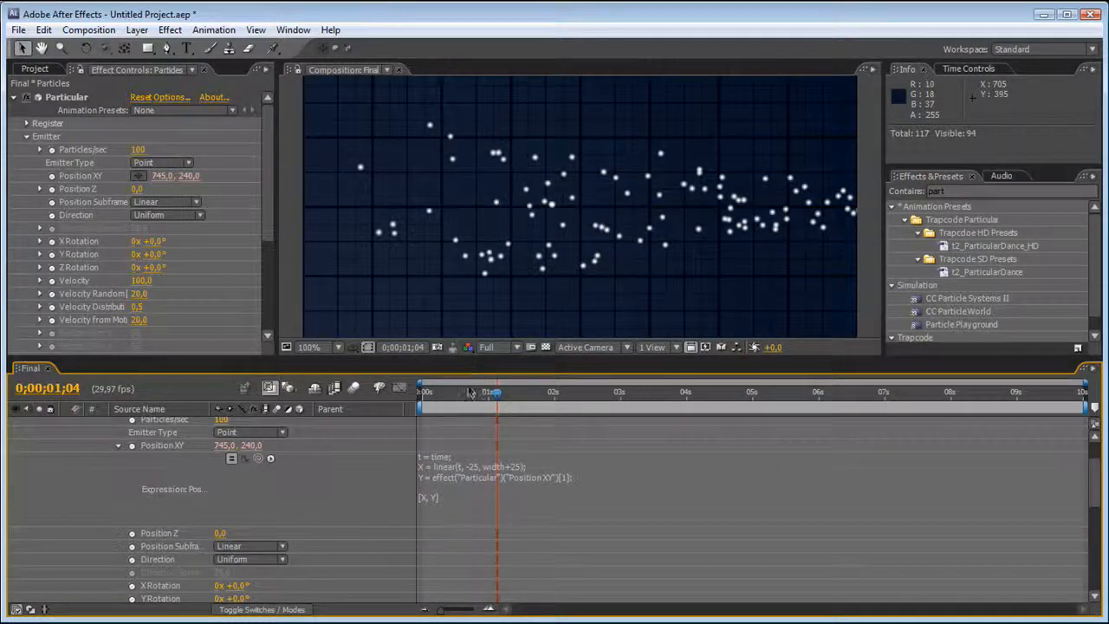
Play a RAM preview of the particles crossing the enlarged composition view.
{"action": "left_click_drag", "start_coordinate": [471, 357], "coordinate": [456, 544]}
{"action": "key", "text": "KP_0"}
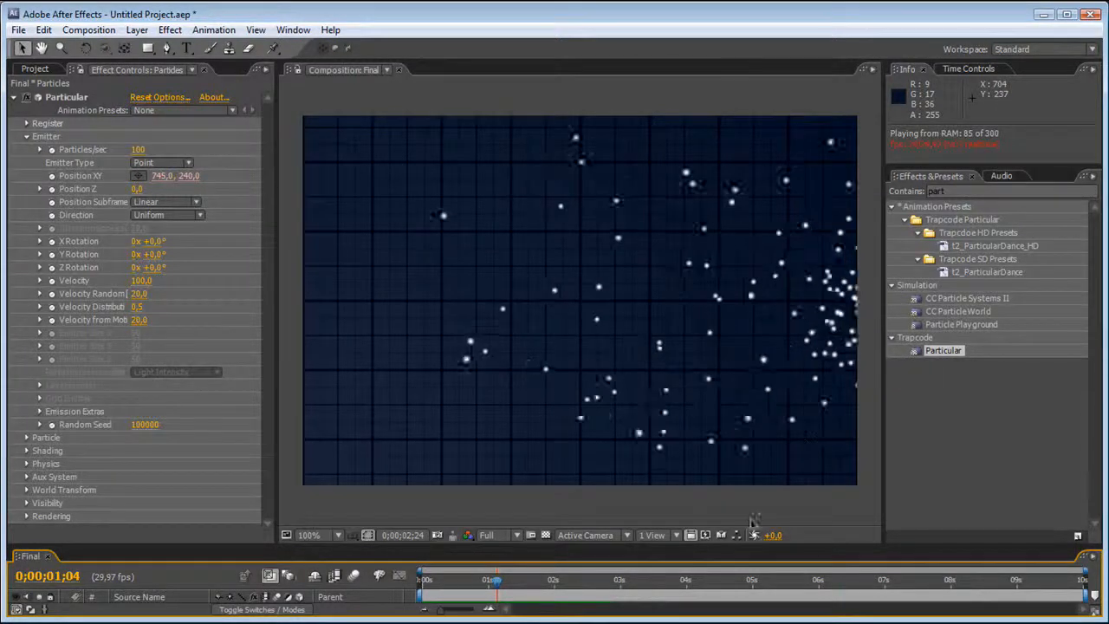
{"action": "key", "text": "space"}
Change the first line of the Position XY expression to t = time % 1; so the sweep repeats every second.
{"action": "left_click_drag", "start_coordinate": [753, 542], "coordinate": [745, 338]}
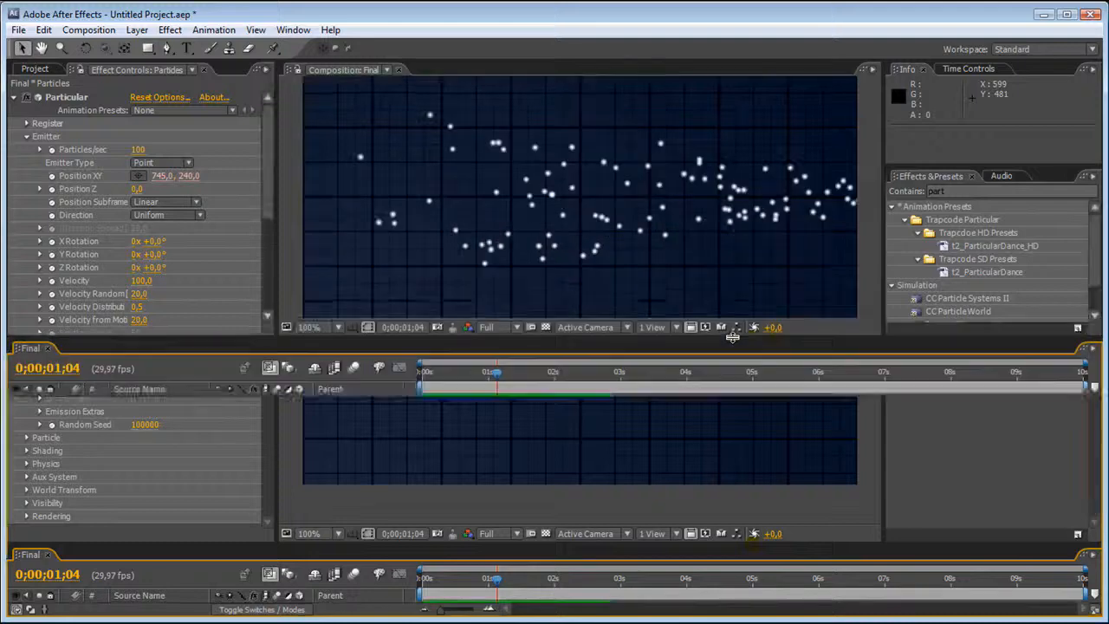
{"action": "scroll", "coordinate": [505, 434], "scroll_direction": "down", "scroll_amount": 5}
{"action": "left_click", "coordinate": [505, 435]}
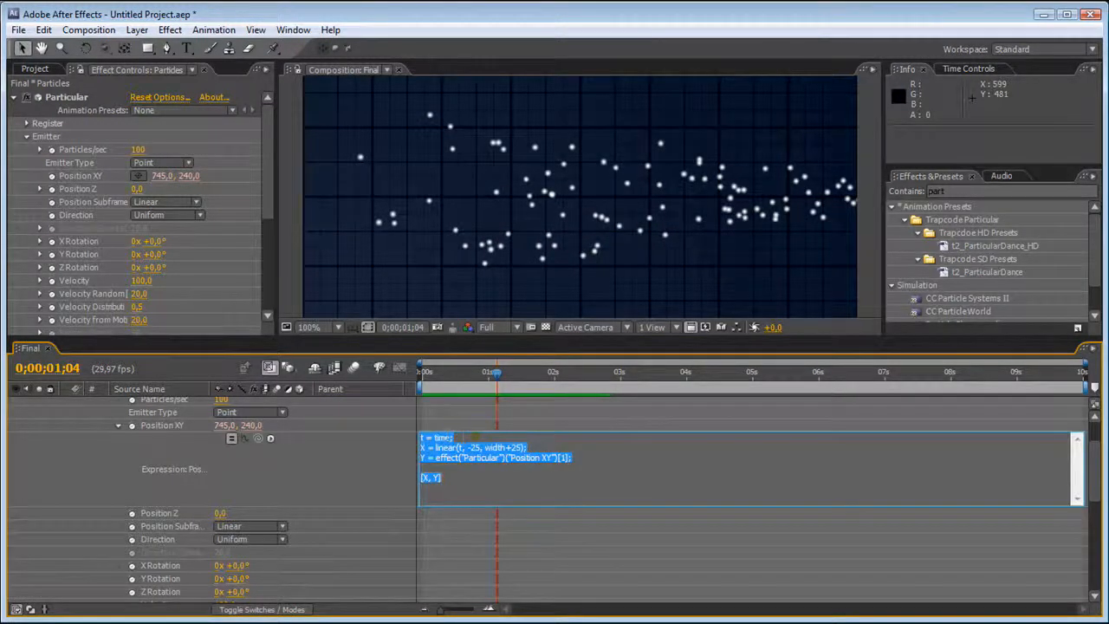
{"action": "left_click", "coordinate": [446, 437]}
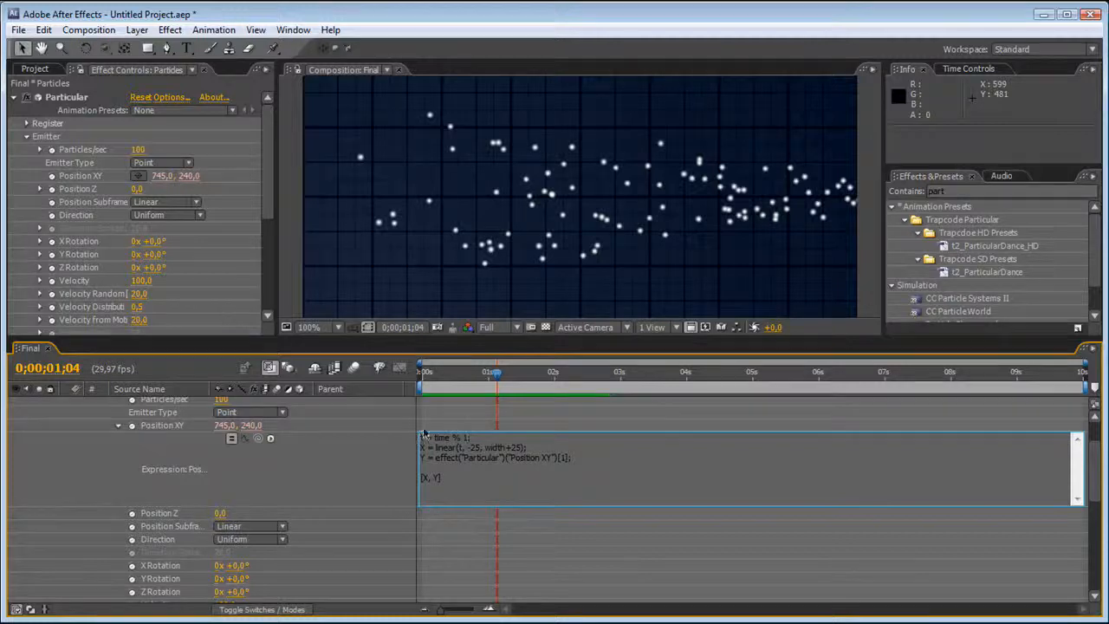
{"action": "left_click", "coordinate": [305, 297]}
Play a RAM preview of the repeating sweep and move the current time to 0;00;00;21.
{"action": "left_click_drag", "start_coordinate": [418, 340], "coordinate": [418, 451]}
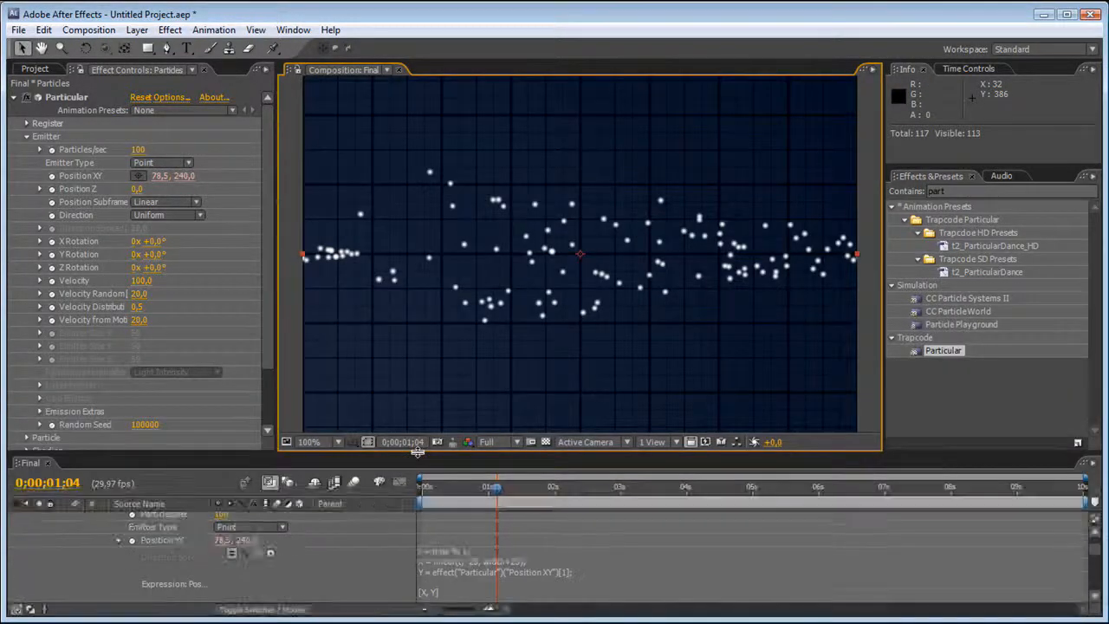
{"action": "key", "text": "KP_0"}
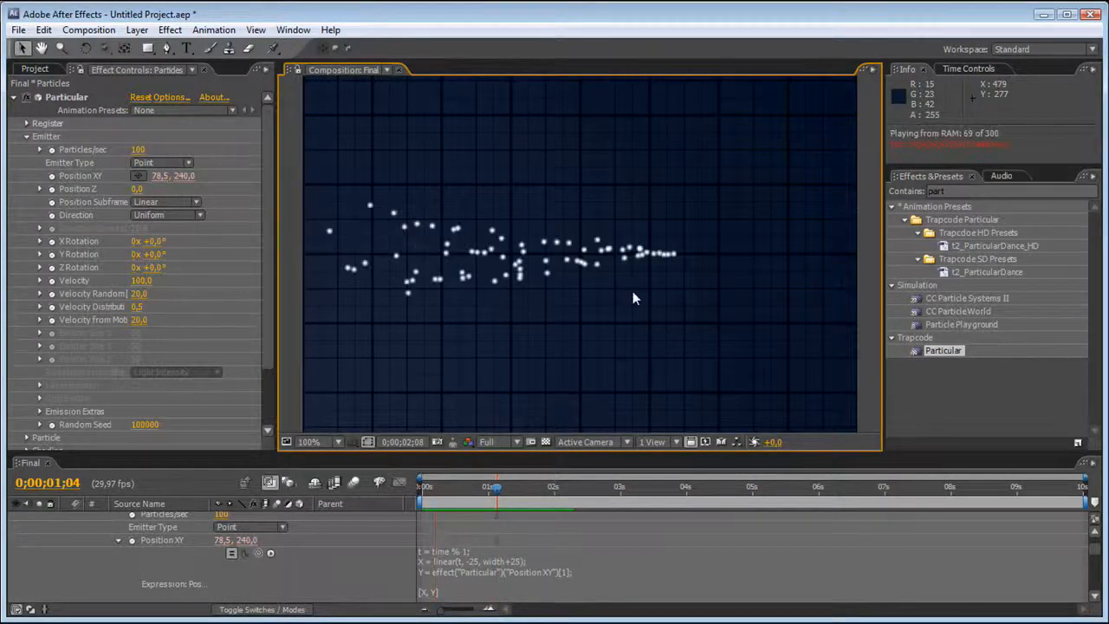
{"action": "key", "text": "space"}
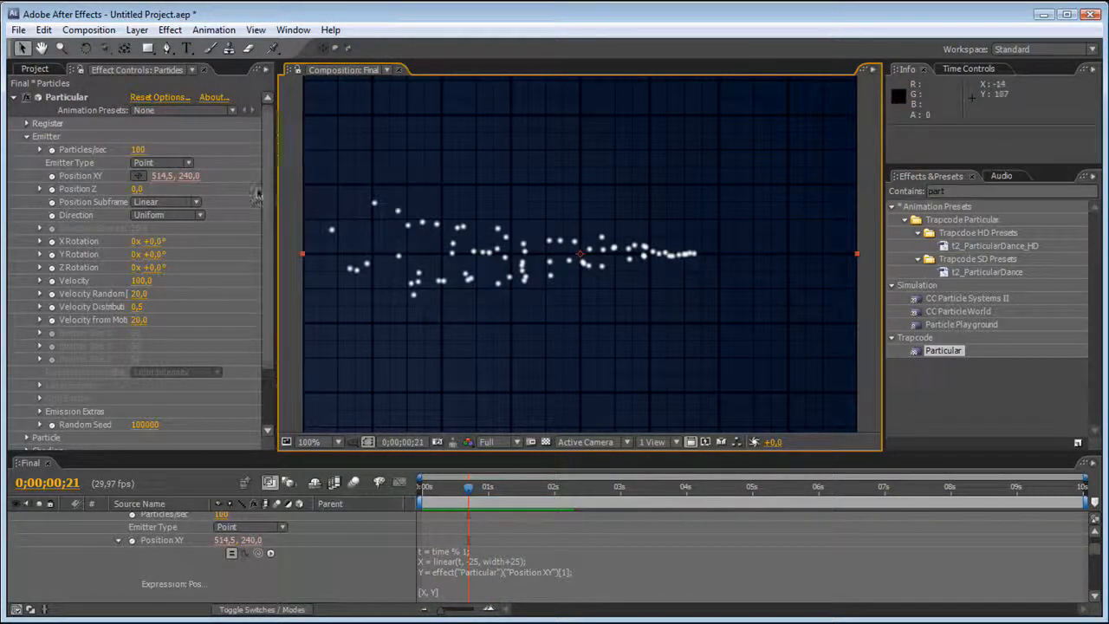
Set the emitter's Velocity, Velocity Random, Velocity Distribution and Velocity from Motion to 0 and preview the line.
{"action": "left_click", "coordinate": [146, 283]}
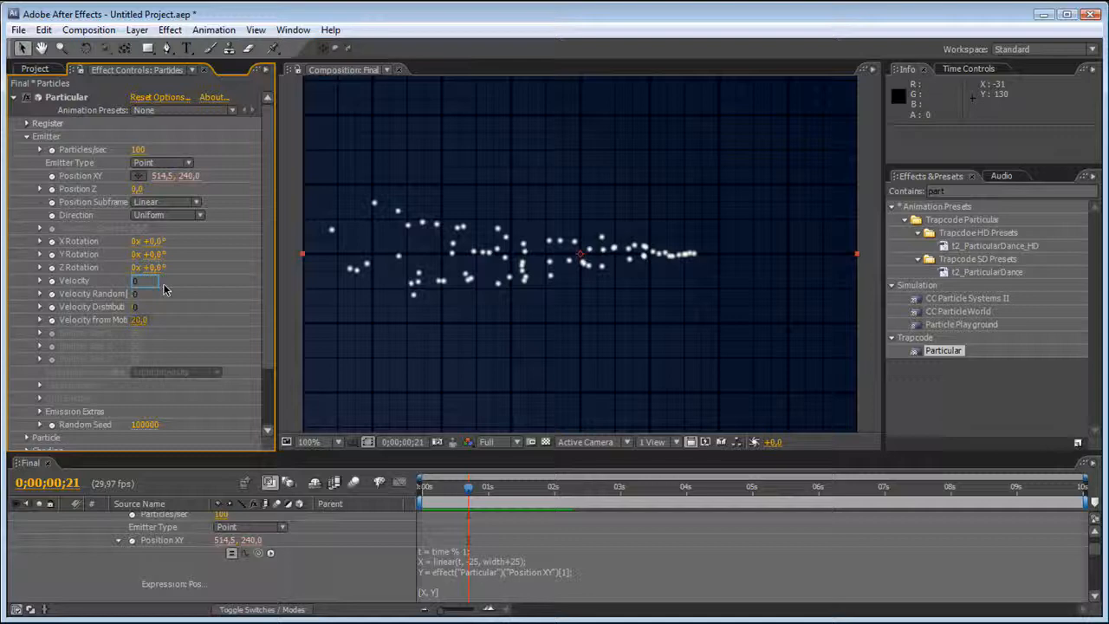
{"action": "key", "text": "Tab"}
{"action": "type", "text": "0"}
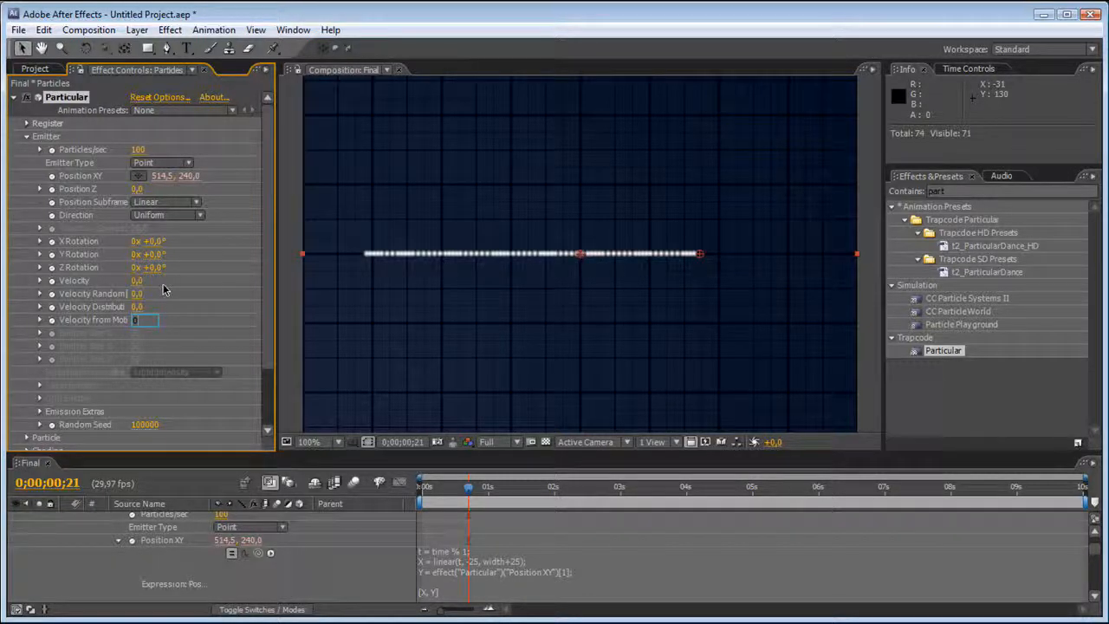
{"action": "key", "text": "Return"}
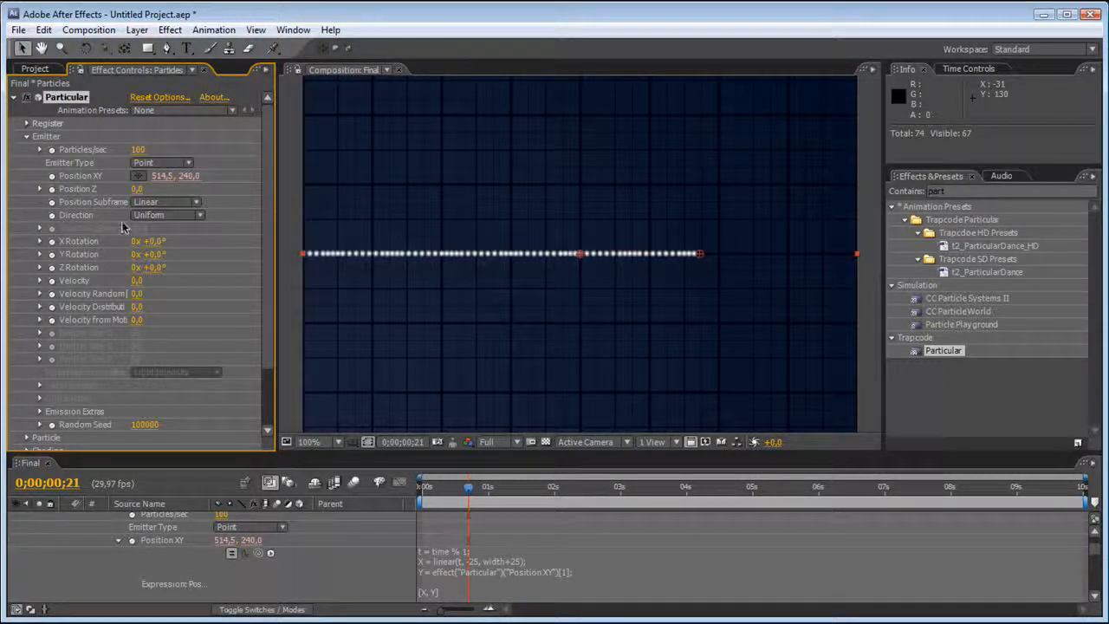
{"action": "key", "text": "KP_0"}
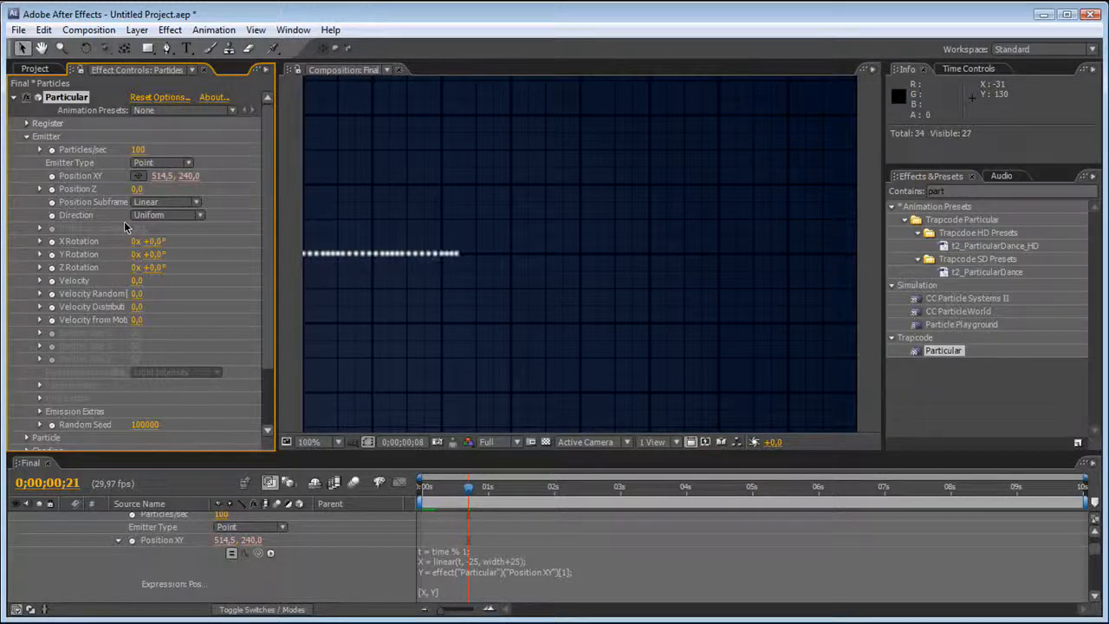
Set the emitter's Particles/sec to 270 and reveal the remaining Particular setting groups.
{"action": "left_click", "coordinate": [139, 149]}
{"action": "type", "text": "180"}
{"action": "key", "text": "Return"}
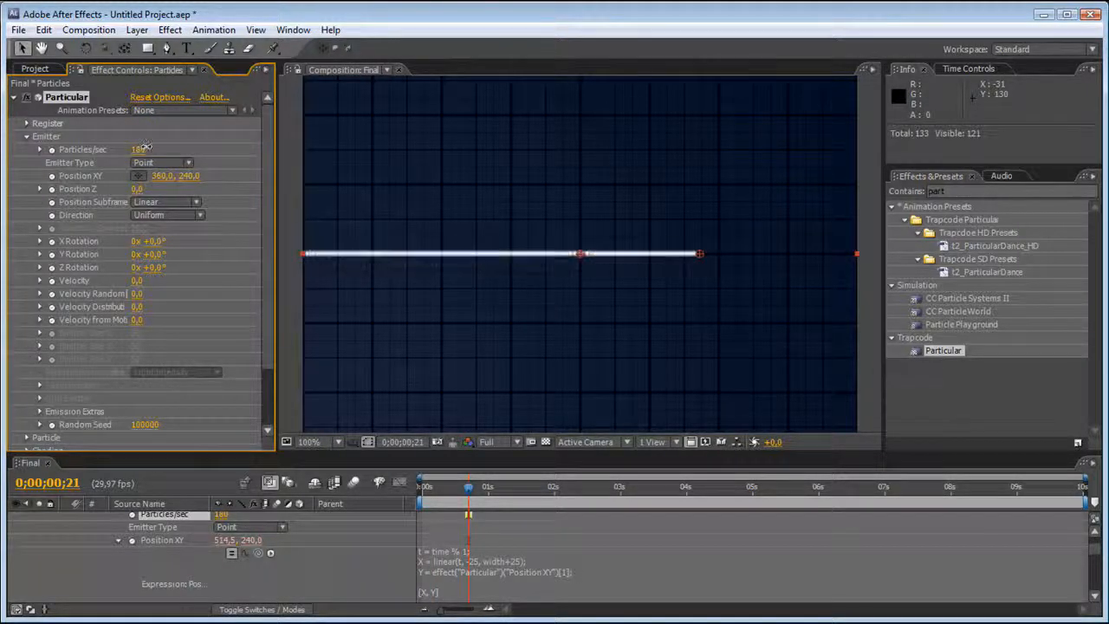
{"action": "left_click_drag", "start_coordinate": [147, 149], "coordinate": [267, 293]}
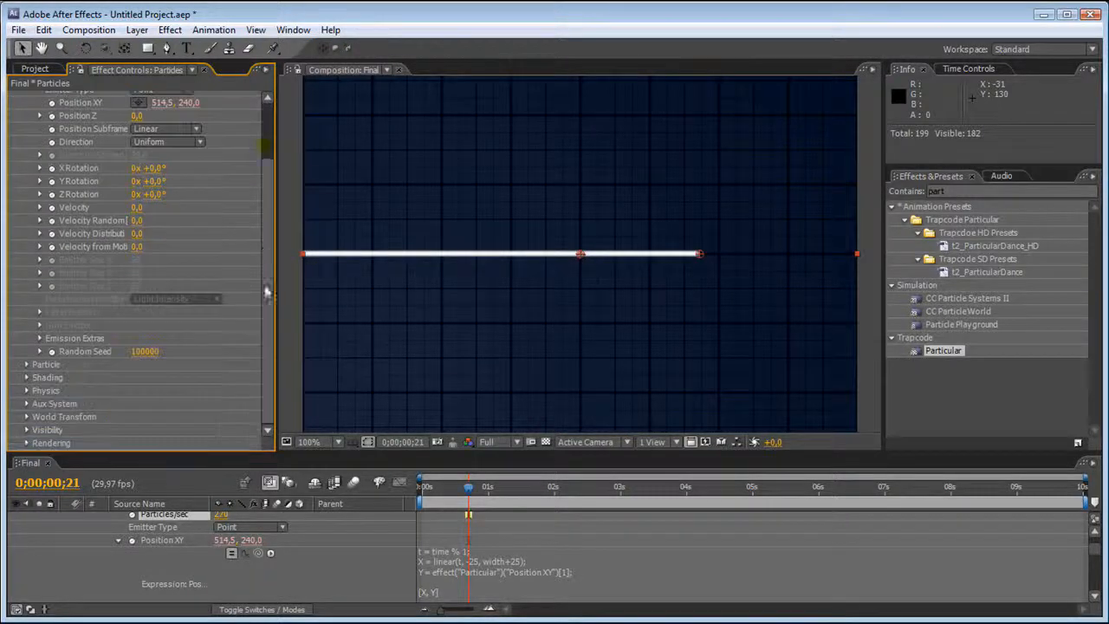
In Particular's Particle settings, set Sphere Feather to 0 and the particle color to green 12FF00.
{"action": "left_click", "coordinate": [27, 364]}
{"action": "scroll", "coordinate": [26, 364], "scroll_direction": "down", "scroll_amount": 5}
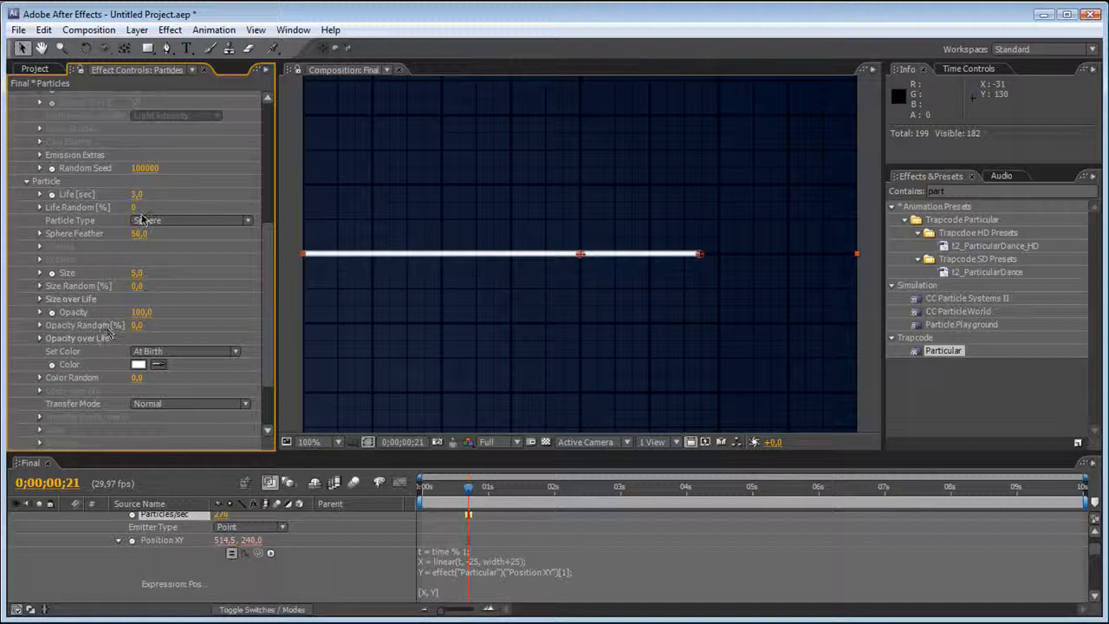
{"action": "left_click_drag", "start_coordinate": [139, 235], "coordinate": [56, 225]}
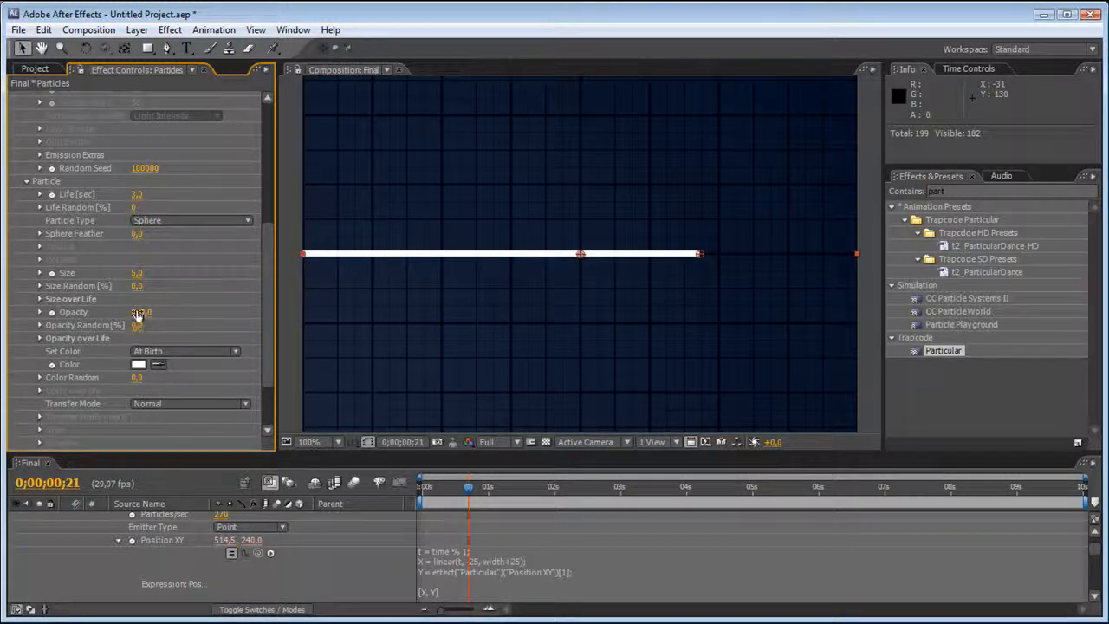
{"action": "left_click", "coordinate": [141, 365]}
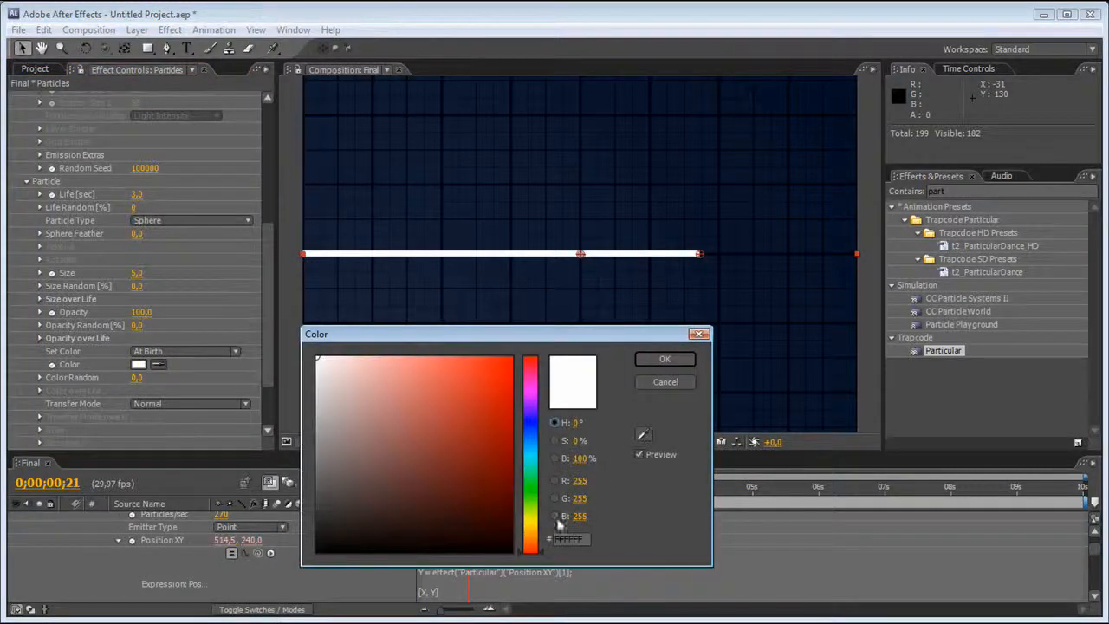
{"action": "left_click_drag", "start_coordinate": [532, 520], "coordinate": [530, 492]}
{"action": "left_click_drag", "start_coordinate": [480, 466], "coordinate": [556, 333]}
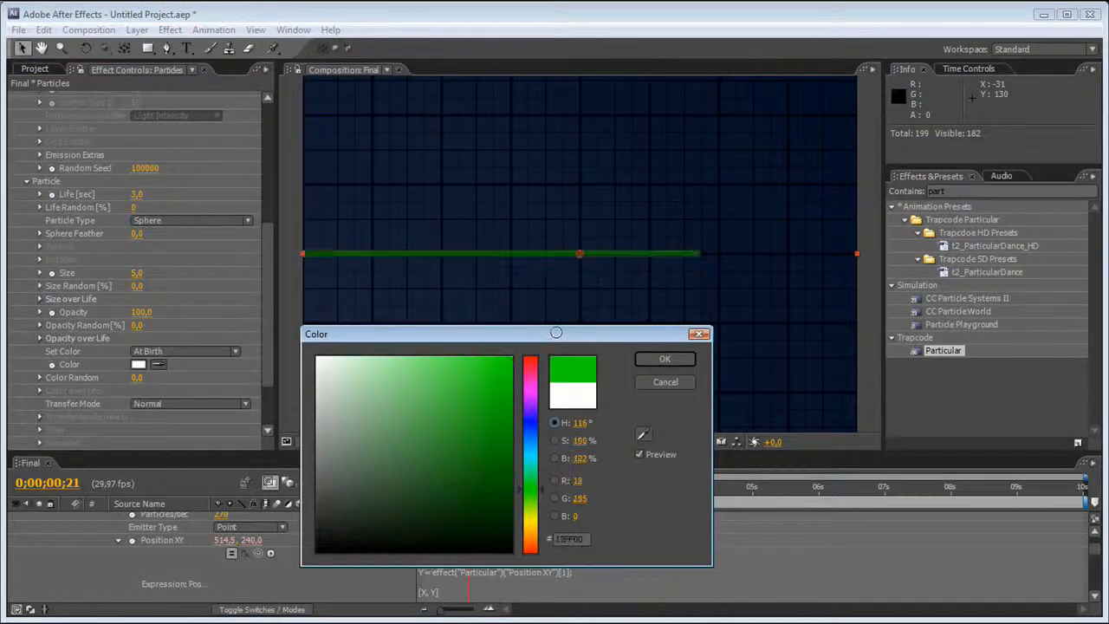
{"action": "left_click", "coordinate": [664, 359]}
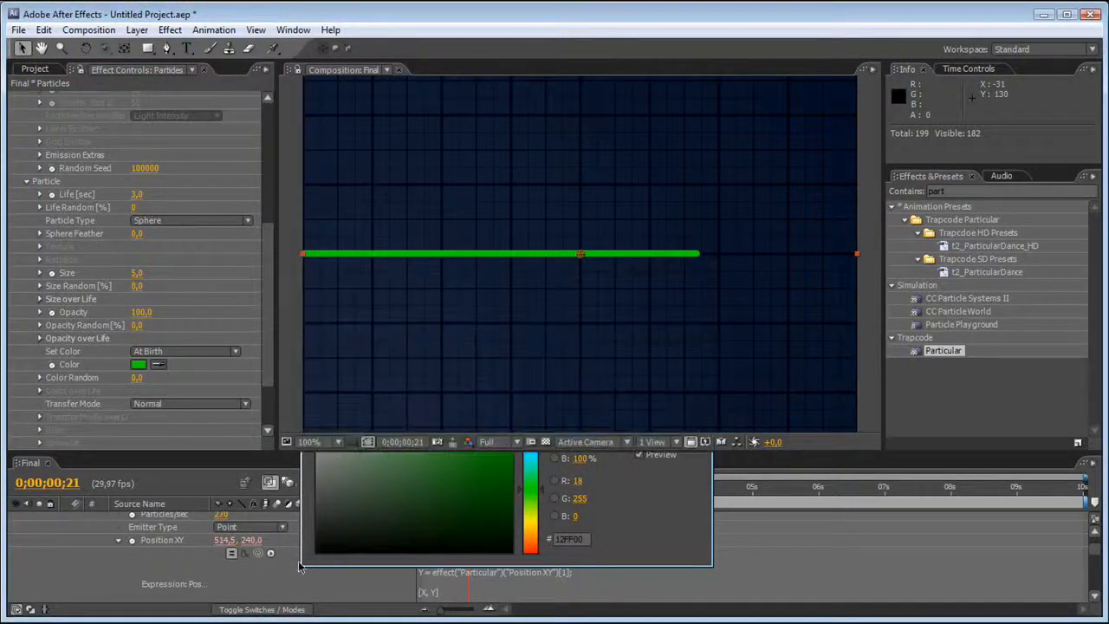
Set the Particles layer's blending mode to Add and its opacity to 75%.
{"action": "scroll", "coordinate": [307, 576], "scroll_direction": "up", "scroll_amount": 3}
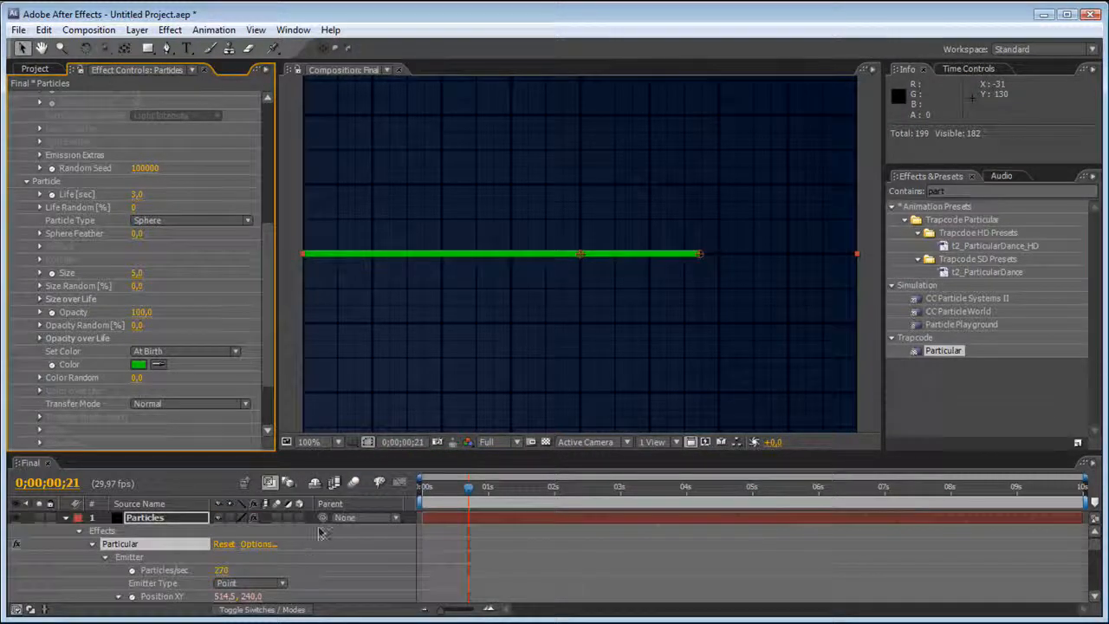
{"action": "left_click", "coordinate": [303, 609]}
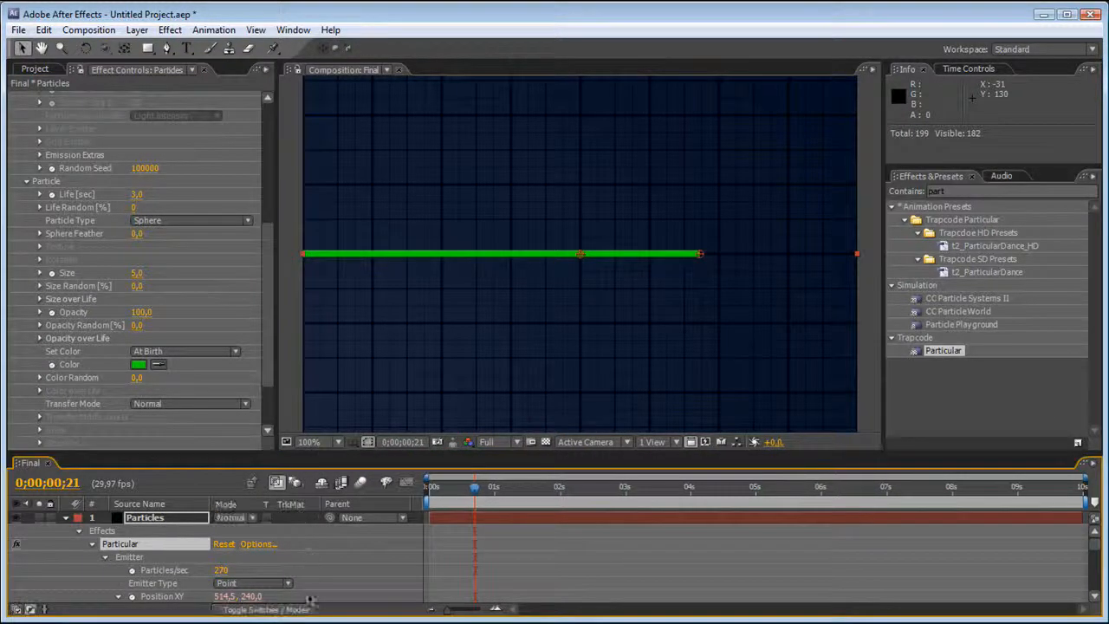
{"action": "left_click", "coordinate": [249, 520]}
{"action": "left_click", "coordinate": [278, 194]}
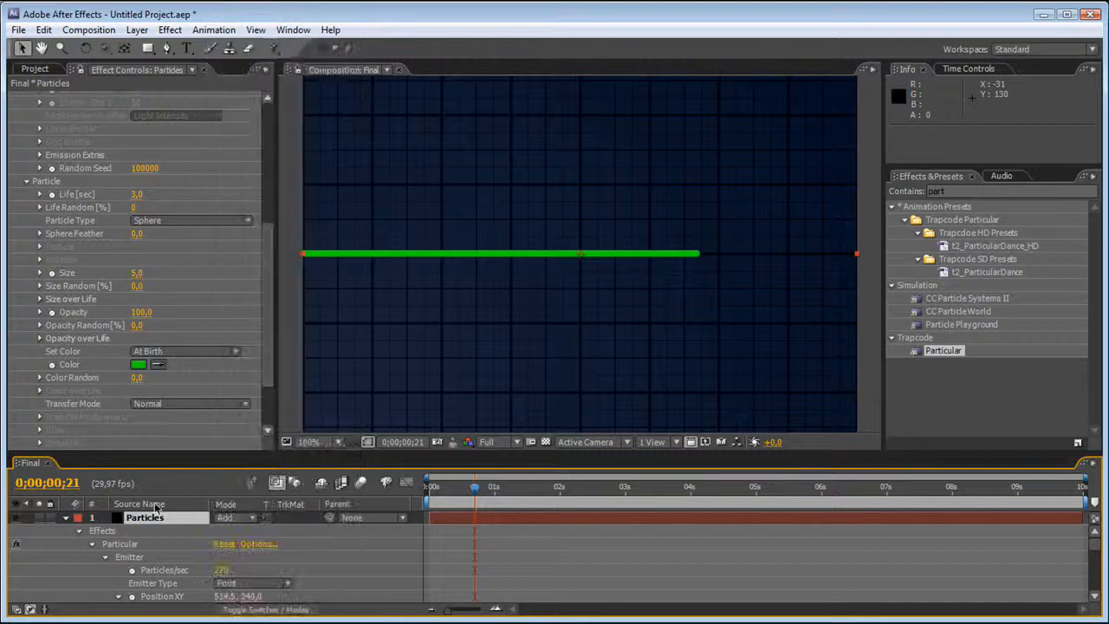
{"action": "key", "text": "t"}
{"action": "left_click_drag", "start_coordinate": [223, 530], "coordinate": [188, 529]}
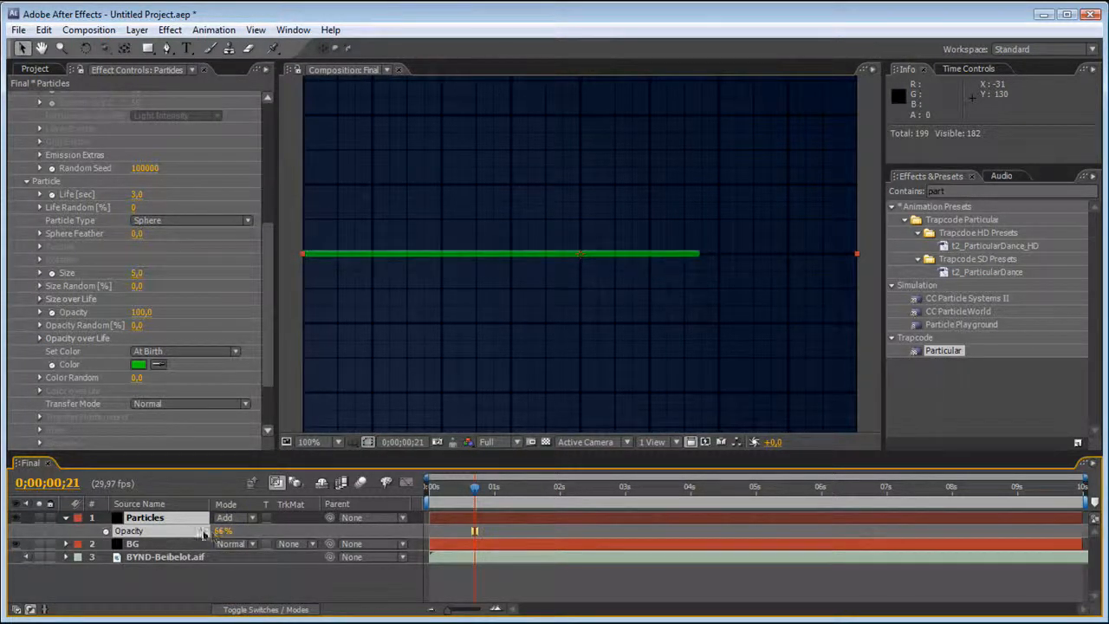
{"action": "left_click", "coordinate": [218, 532]}
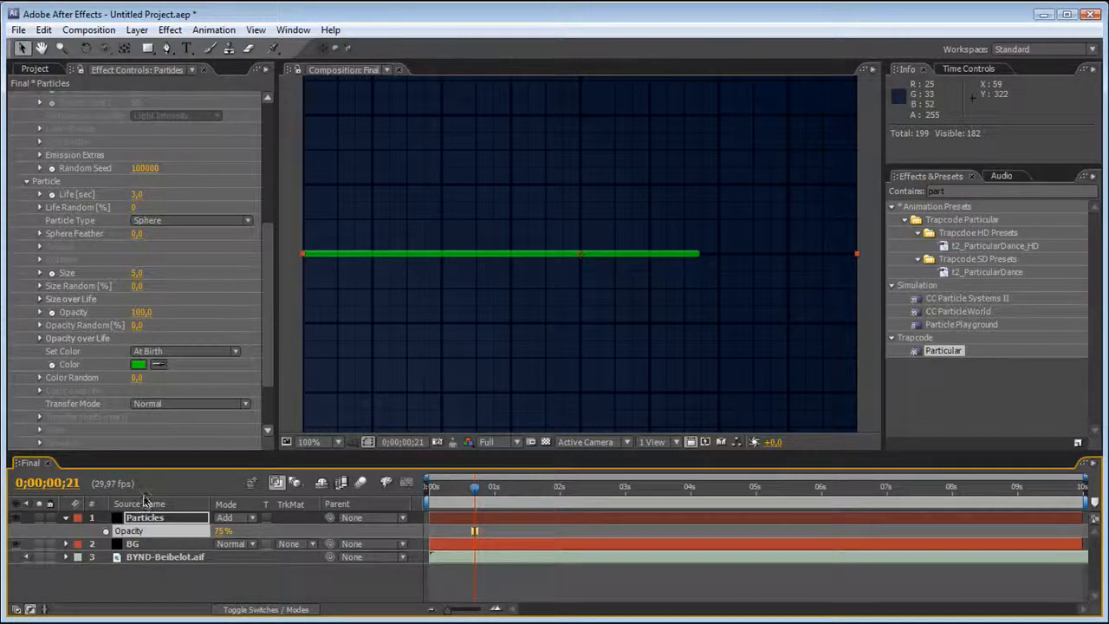
Reveal the Position XY expression of the Particles layer and move the current time to 0;00;00;29.
{"action": "left_click", "coordinate": [66, 518]}
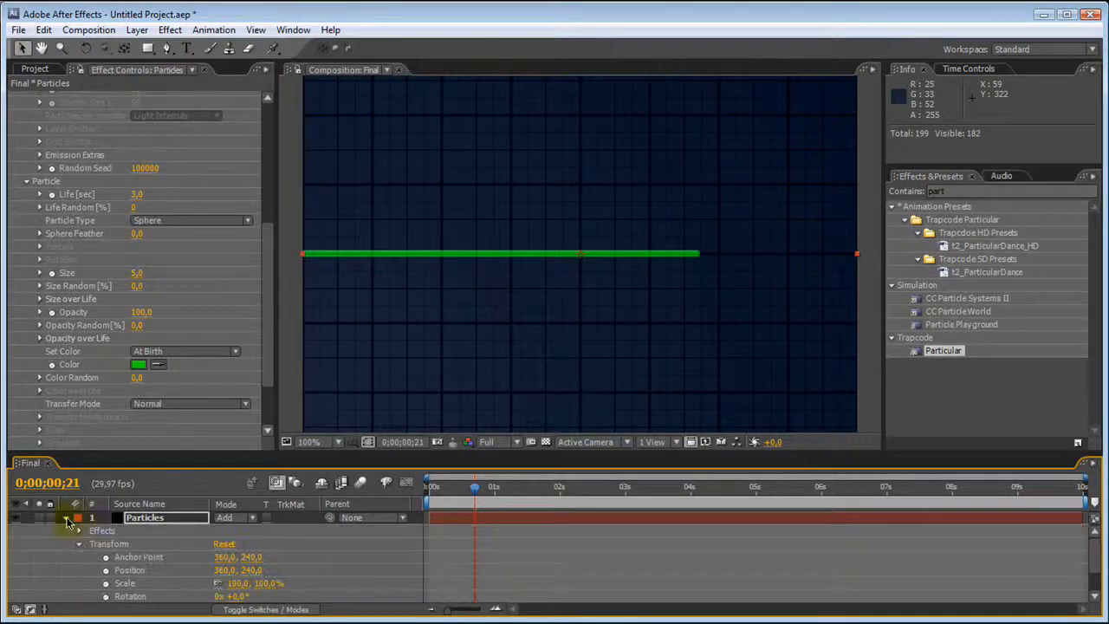
{"action": "left_click", "coordinate": [66, 518]}
{"action": "scroll", "coordinate": [264, 259], "scroll_direction": "up", "scroll_amount": 5}
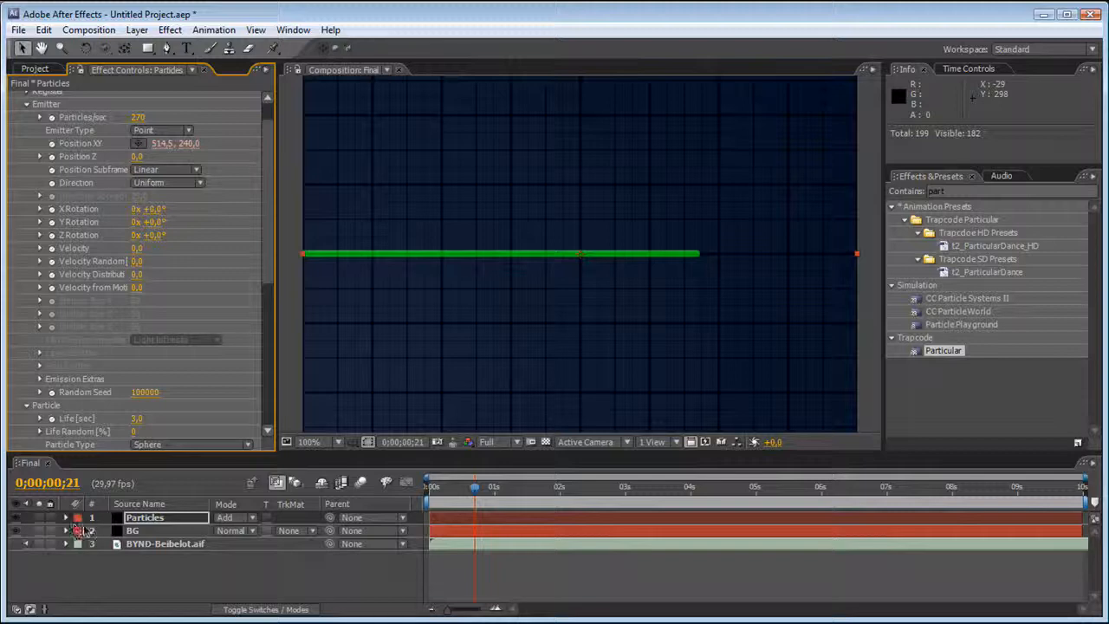
{"action": "key", "text": "e"}
{"action": "key", "text": "e"}
{"action": "key", "text": "e"}
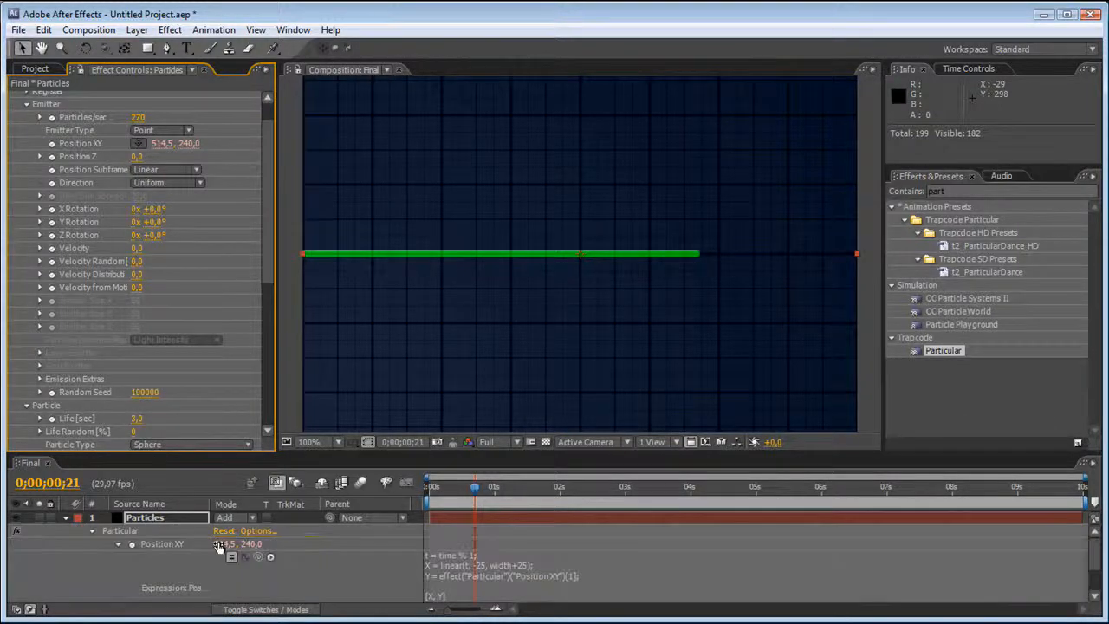
{"action": "scroll", "coordinate": [431, 552], "scroll_direction": "down", "scroll_amount": 2}
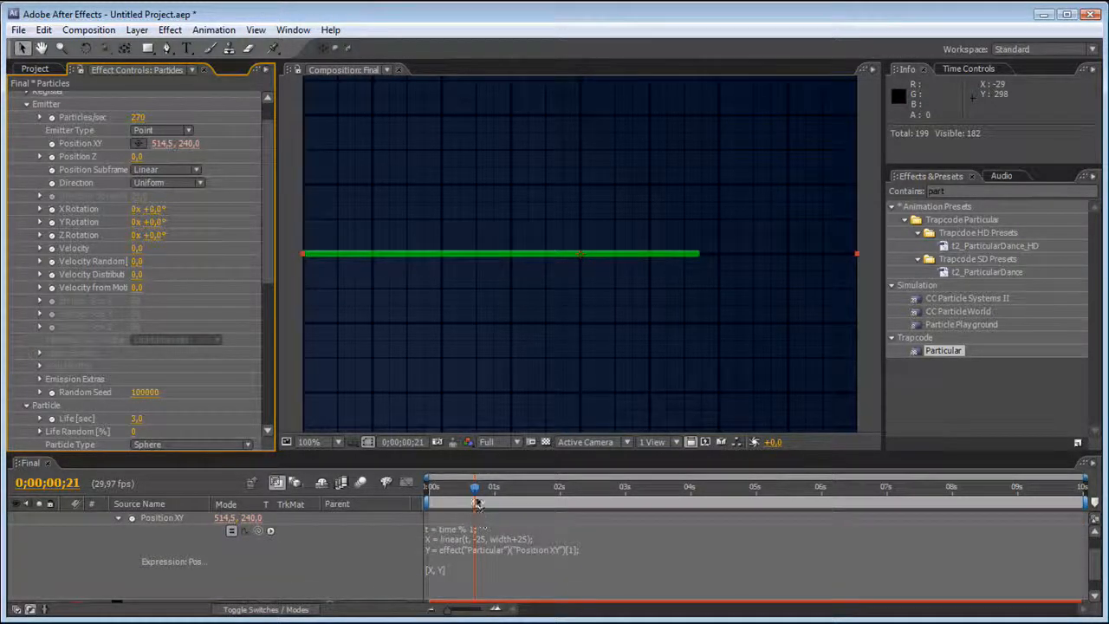
{"action": "left_click_drag", "start_coordinate": [475, 488], "coordinate": [493, 502]}
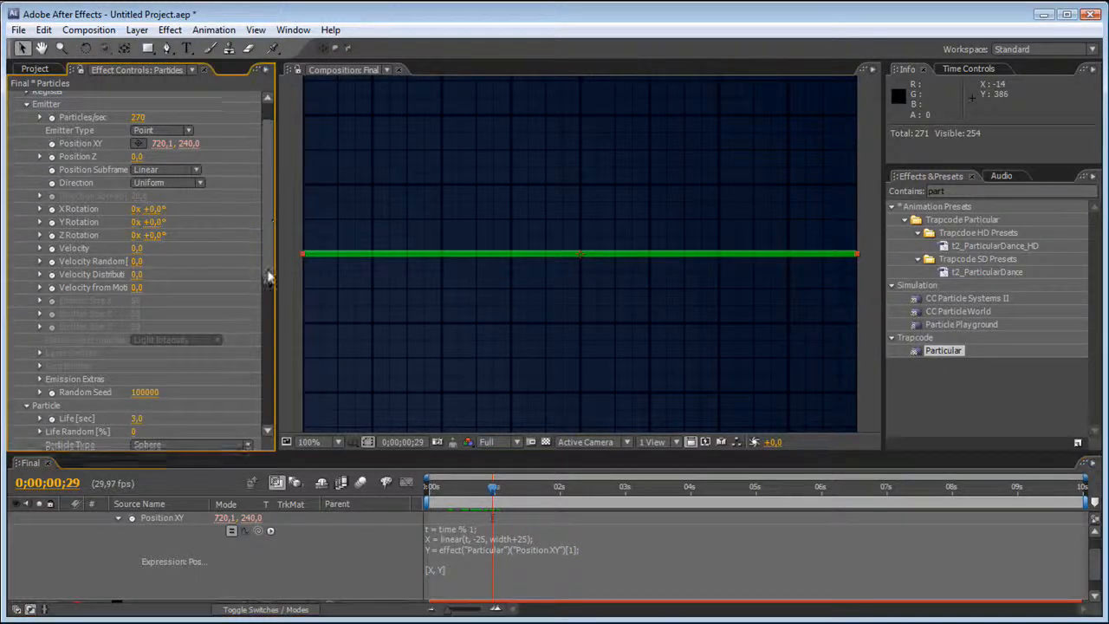
Collapse the Particular settings, search the effects for Slider, and apply Slider Control to the Particles layer above Particular.
{"action": "scroll", "coordinate": [270, 217], "scroll_direction": "up", "scroll_amount": 2}
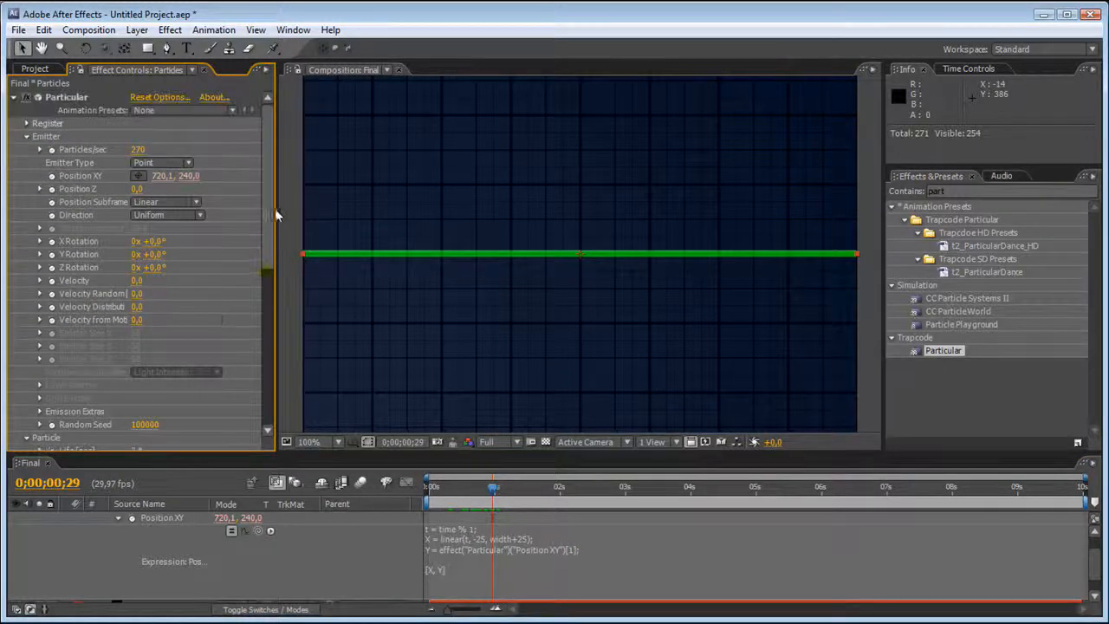
{"action": "left_click", "coordinate": [13, 99]}
{"action": "double_click", "coordinate": [979, 191]}
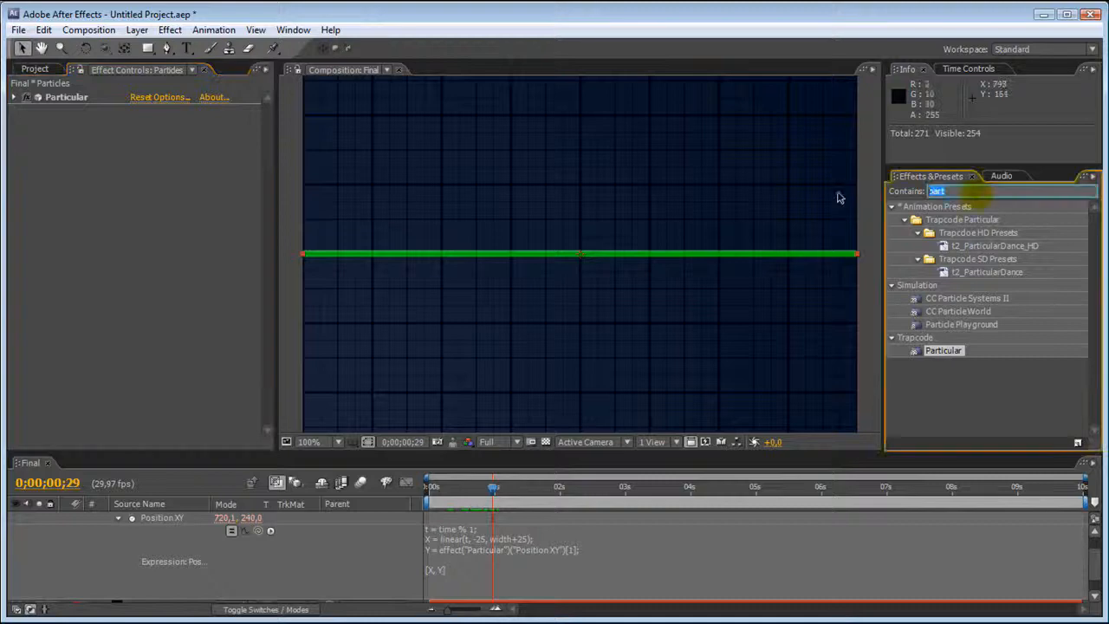
{"action": "key", "text": "BackSpace"}
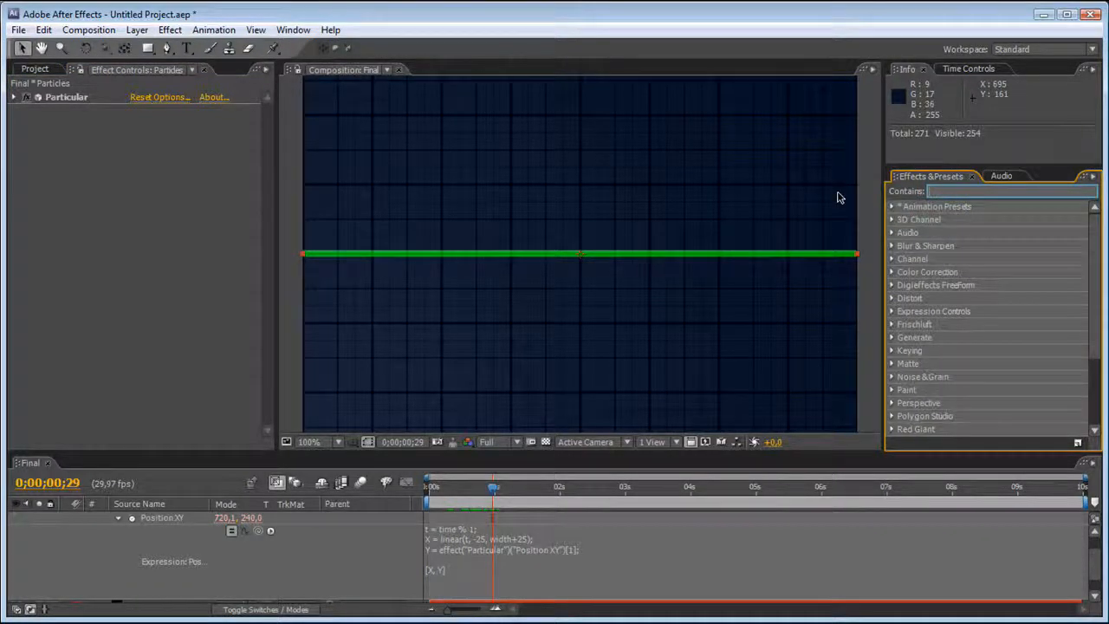
{"action": "type", "text": "Slider"}
{"action": "left_click_drag", "start_coordinate": [950, 219], "coordinate": [70, 99]}
Rename the Slider Control effect as Sec Left > Right.
{"action": "key", "text": "Return"}
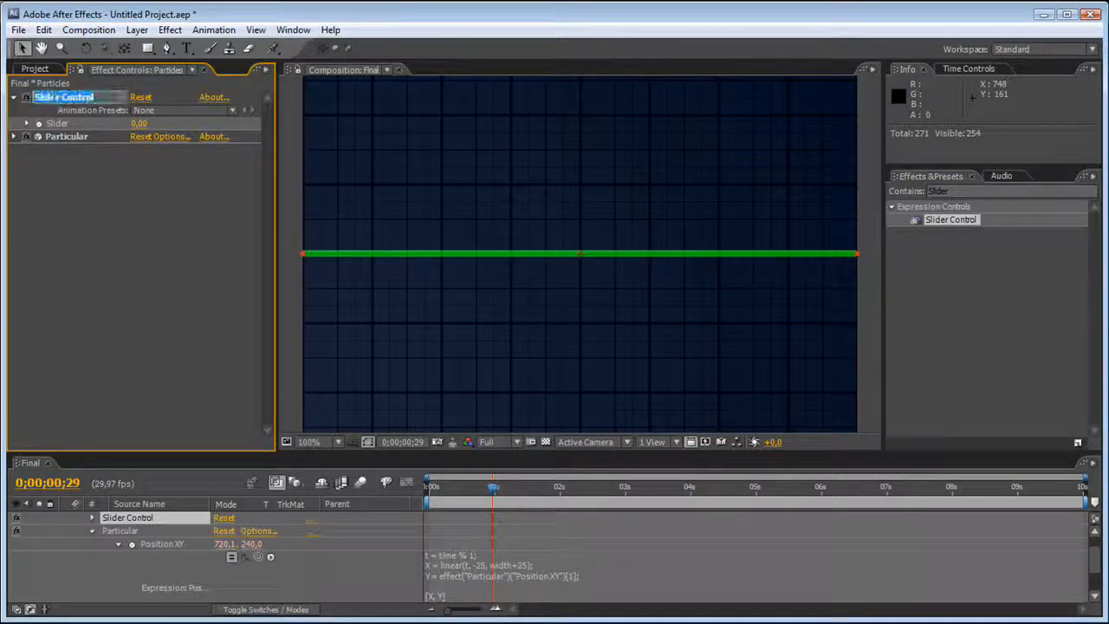
{"action": "key", "text": "BackSpace"}
{"action": "type", "text": "Speed"}
{"action": "key", "text": "Return"}
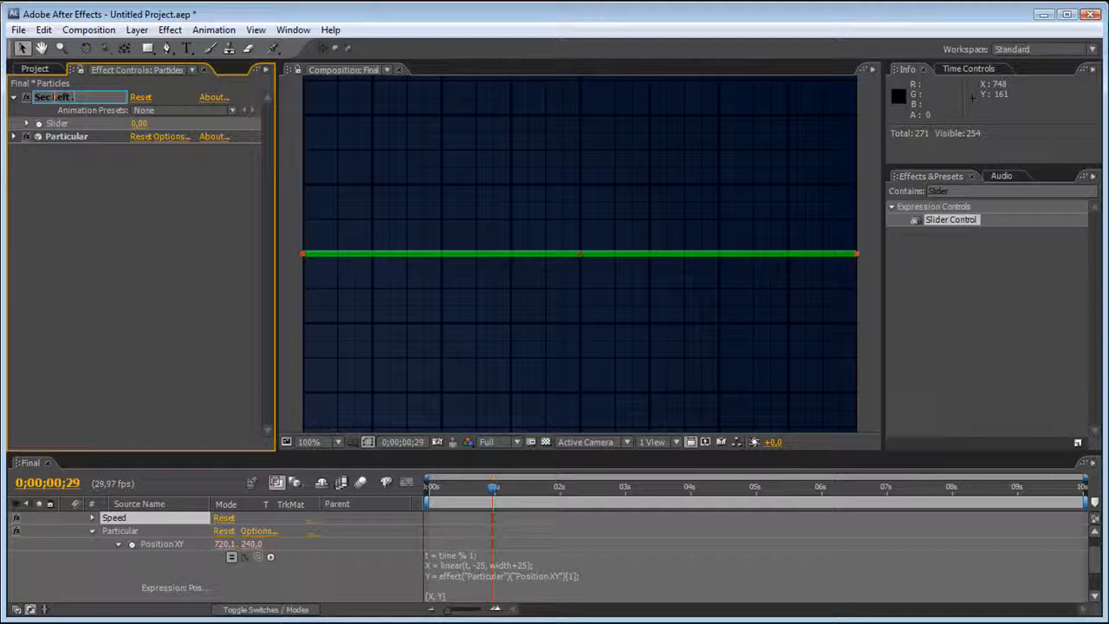
{"action": "type", "text": "> Right"}
{"action": "key", "text": "Return"}
Link the Position XY expression to the slider, making its first line t = time/effect("Sec Left > Right")("Slider") % 1;.
{"action": "left_click", "coordinate": [475, 557]}
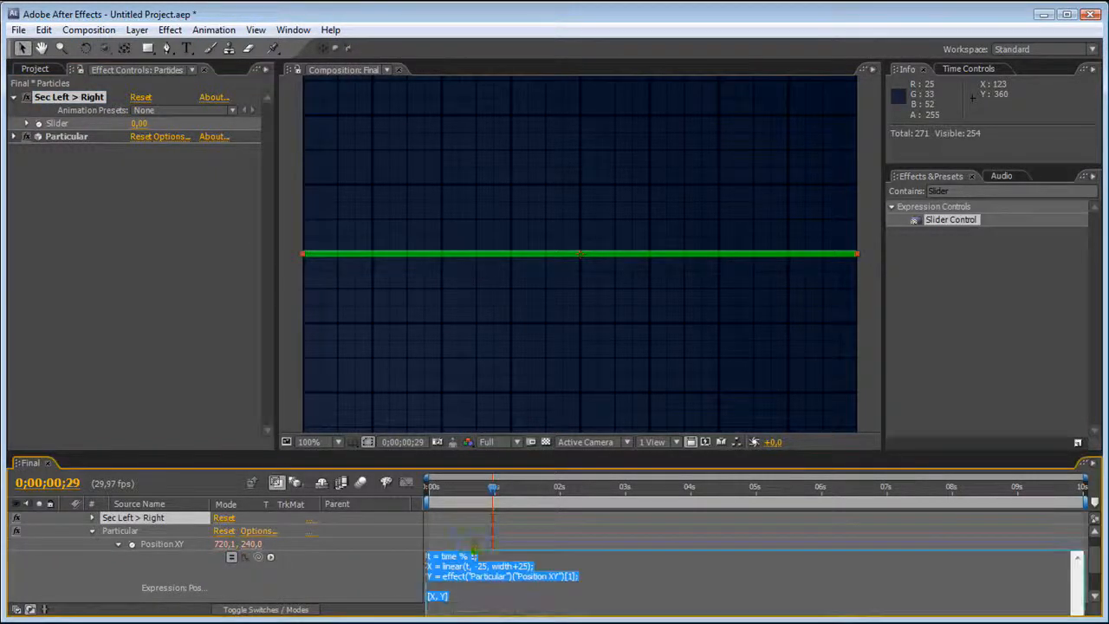
{"action": "left_click", "coordinate": [457, 557]}
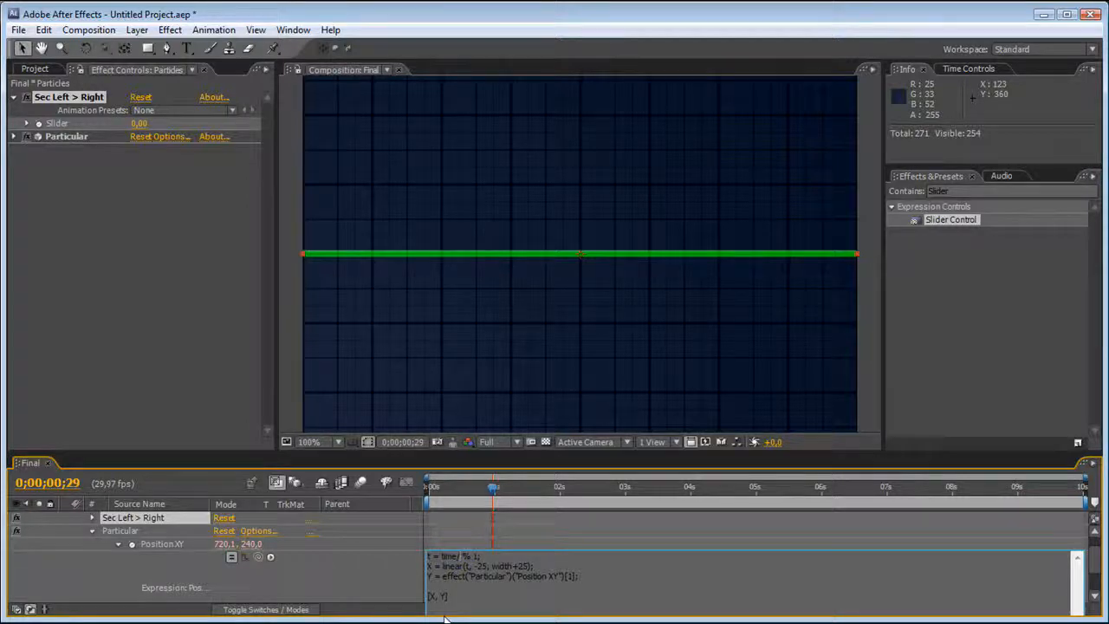
{"action": "left_click_drag", "start_coordinate": [256, 557], "coordinate": [54, 124]}
{"action": "left_click", "coordinate": [97, 160]}
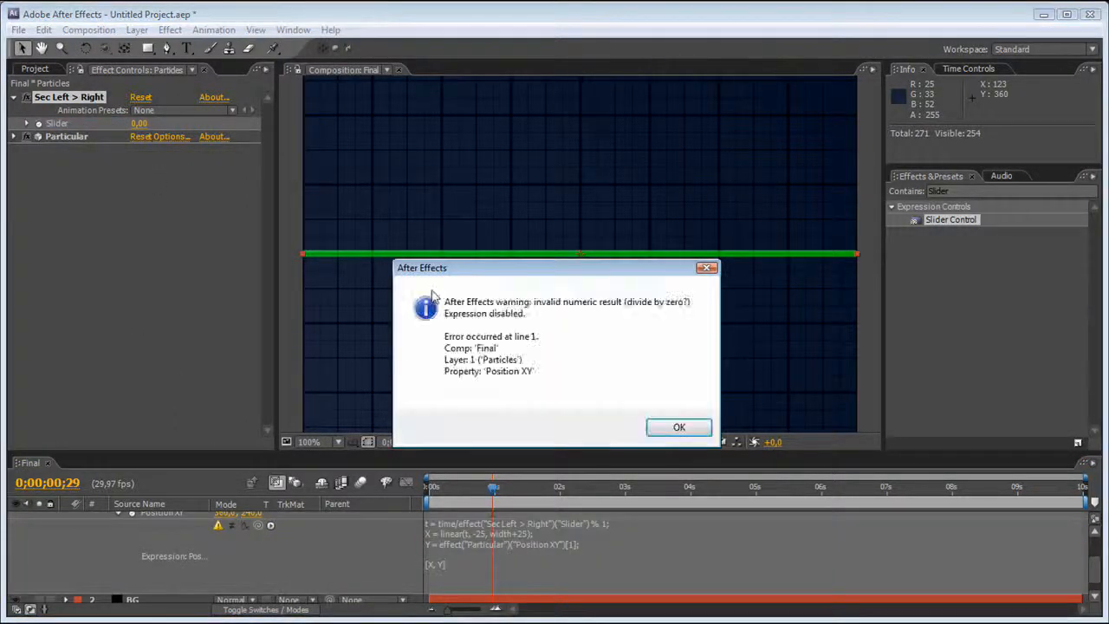
Dismiss the expression warning, set the Sec Left > Right slider to 1, and re-enable the Position XY expression.
{"action": "left_click", "coordinate": [713, 269]}
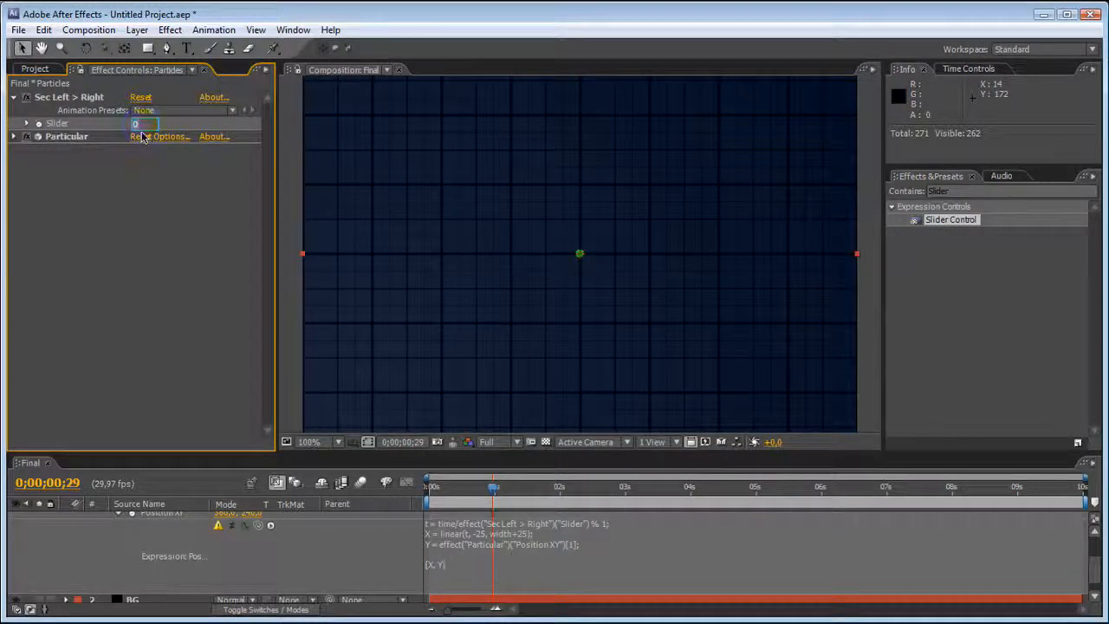
{"action": "key", "text": "Return"}
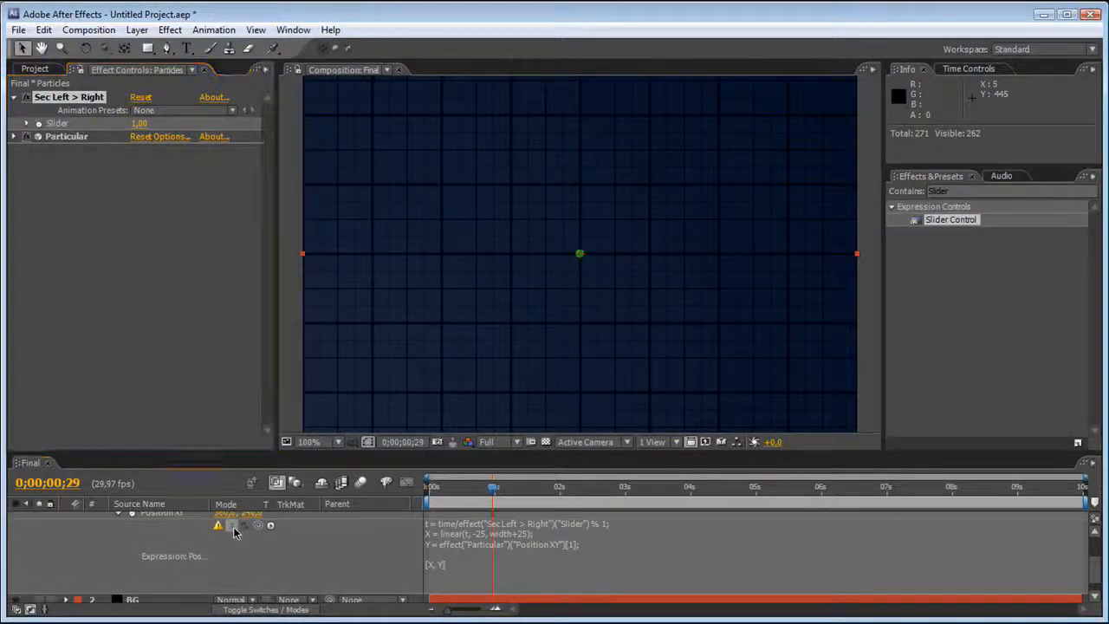
{"action": "mouse_move", "coordinate": [492, 486]}
{"action": "left_mouse_down"}
{"action": "mouse_move", "coordinate": [470, 490]}
{"action": "mouse_move", "coordinate": [493, 498]}
{"action": "left_mouse_up"}
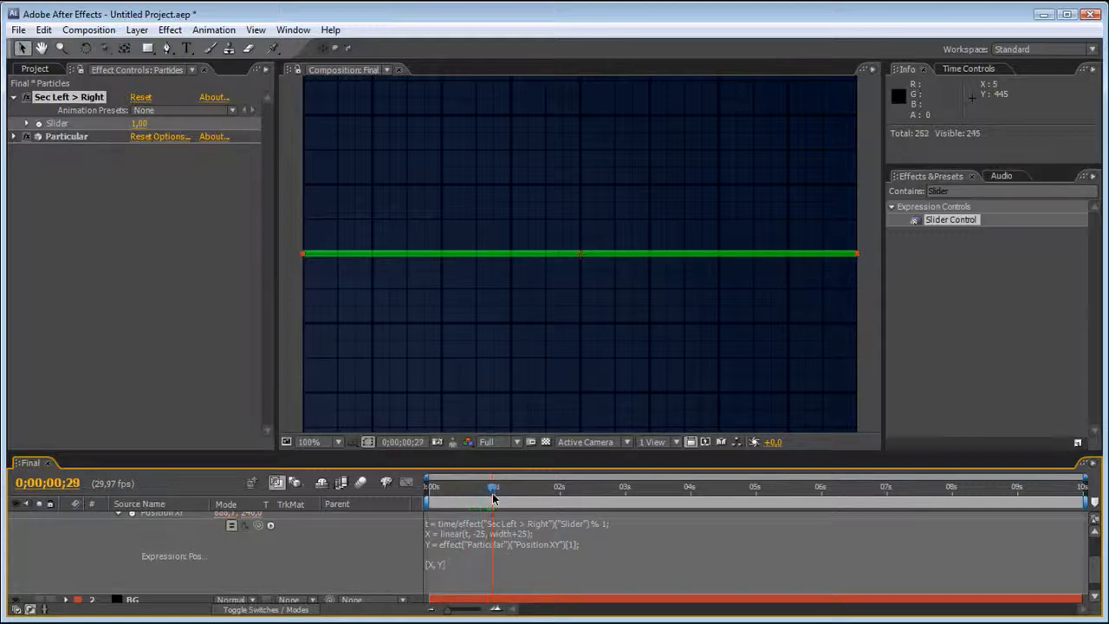
Set the Sec Left > Right slider to 2 and scrub the timeline to 0;00;02;11 to check the sweep.
{"action": "left_click", "coordinate": [138, 124]}
{"action": "type", "text": "2"}
{"action": "key", "text": "Return"}
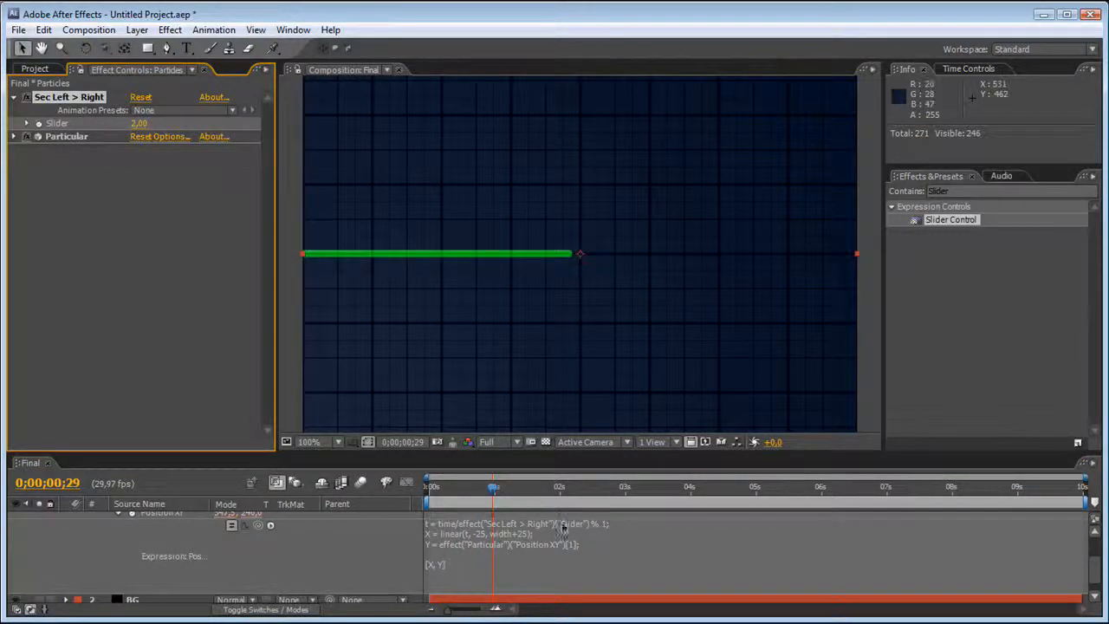
{"action": "left_click_drag", "start_coordinate": [490, 488], "coordinate": [561, 502]}
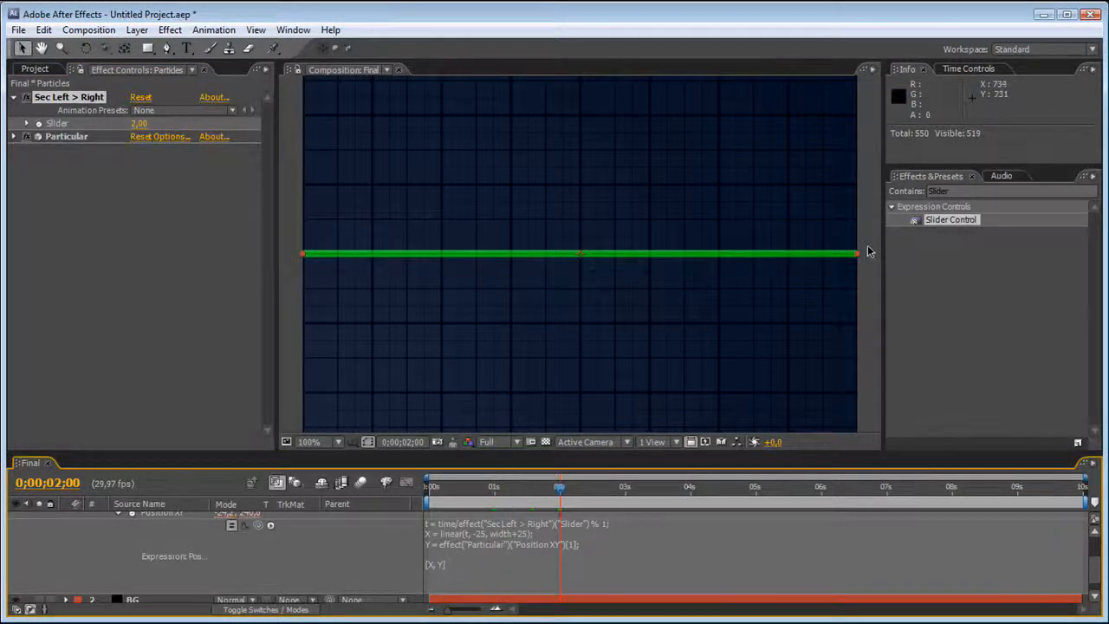
{"action": "left_click_drag", "start_coordinate": [561, 495], "coordinate": [584, 489]}
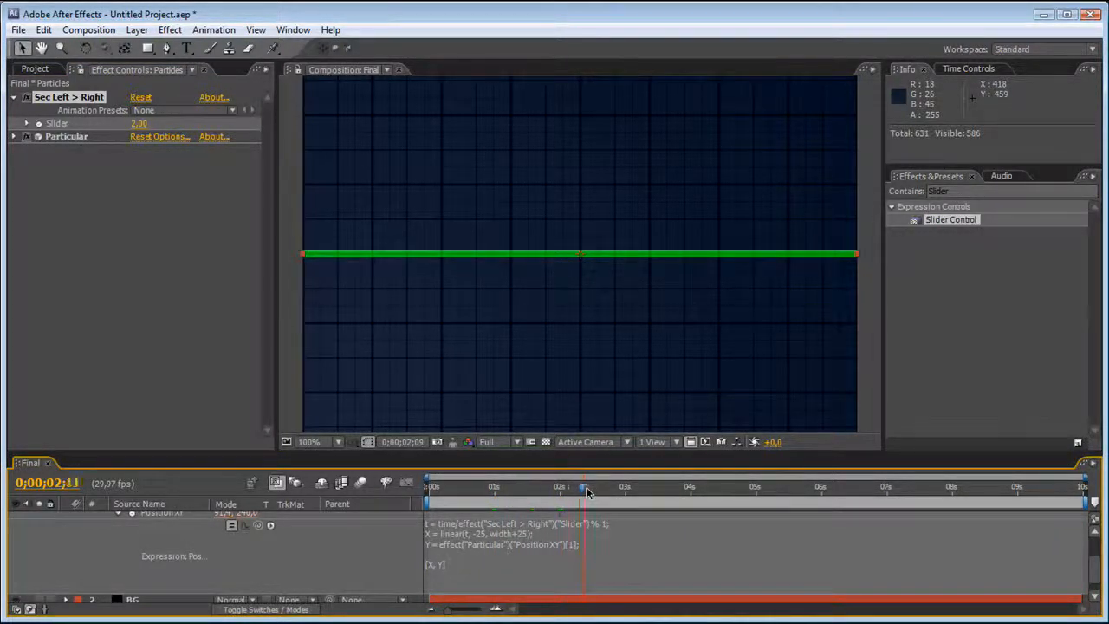
Add the expression effect("Sec Left > Right")("Slider") - 0.5 to Particular's Life [sec] property.
{"action": "left_click", "coordinate": [14, 137]}
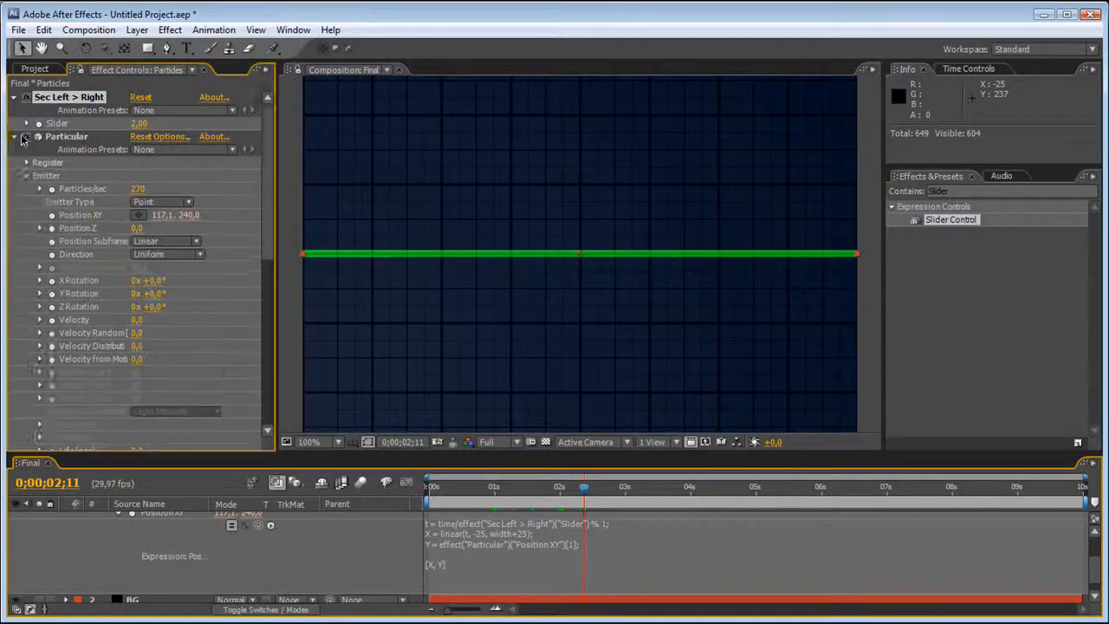
{"action": "scroll", "coordinate": [24, 138], "scroll_direction": "down", "scroll_amount": 1}
{"action": "scroll", "coordinate": [29, 178], "scroll_direction": "down", "scroll_amount": 2}
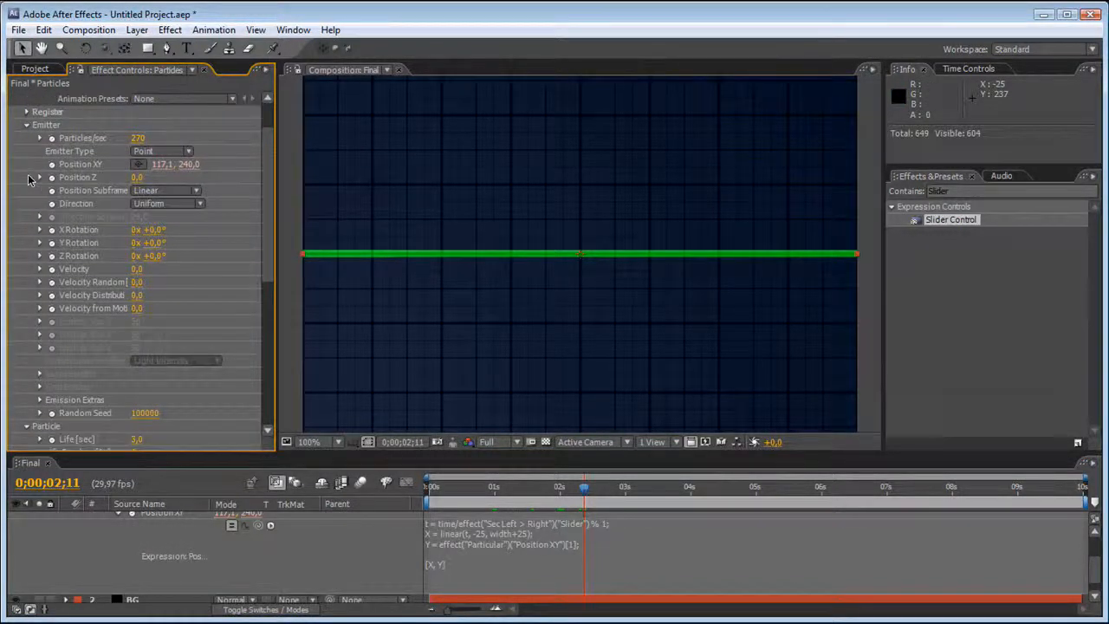
{"action": "scroll", "coordinate": [31, 180], "scroll_direction": "down", "scroll_amount": 1}
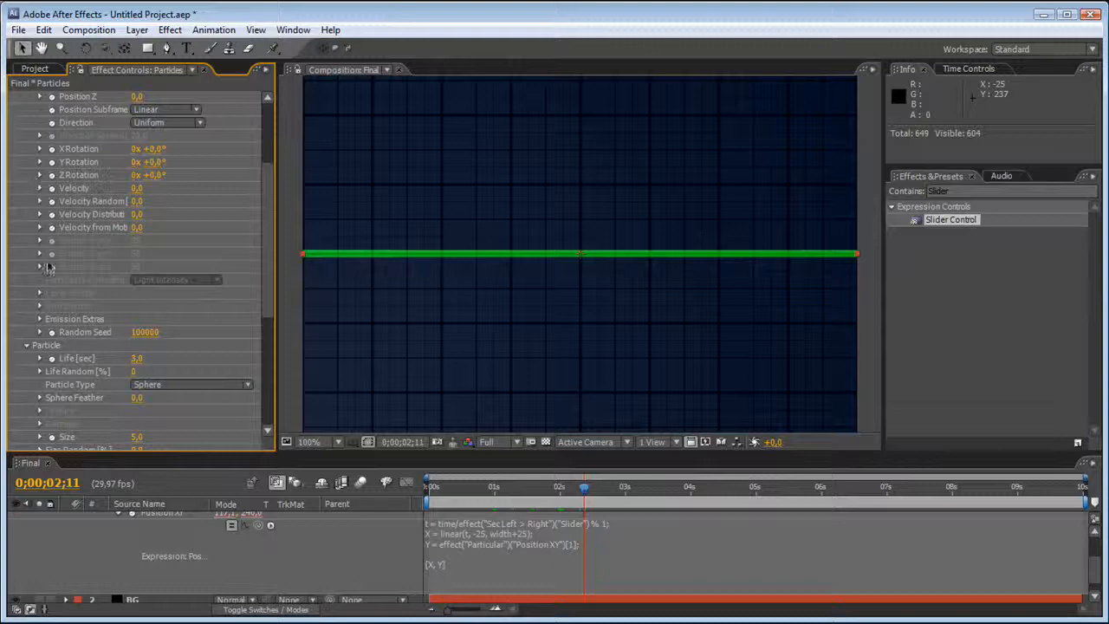
{"action": "left_click", "coordinate": [52, 358], "text": "alt"}
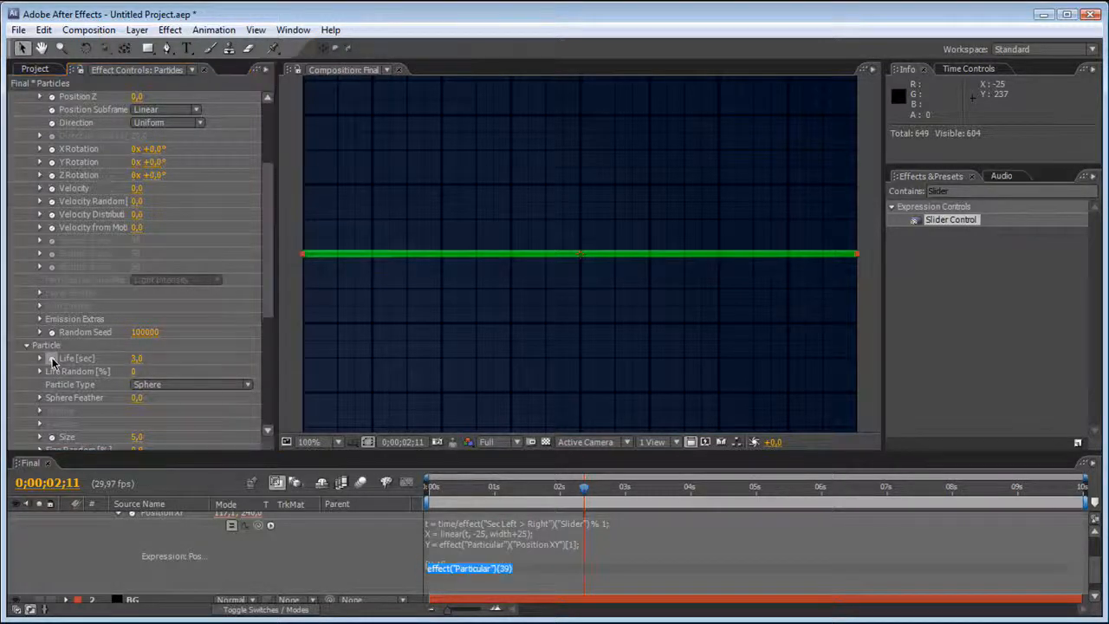
{"action": "left_click_drag", "start_coordinate": [259, 569], "coordinate": [69, 123]}
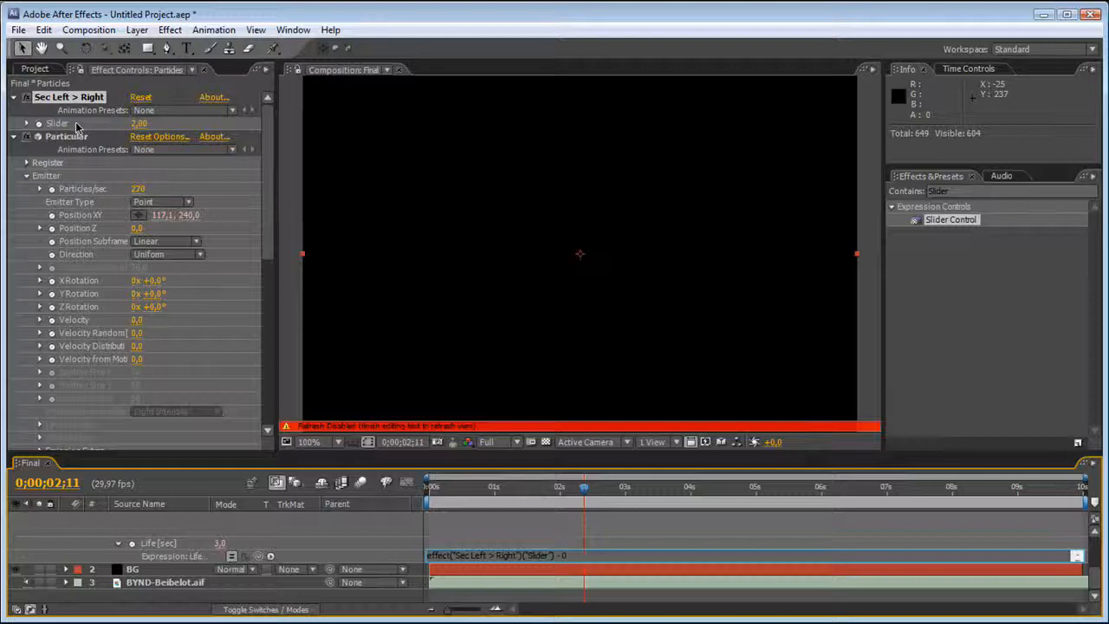
{"action": "type", "text": "- 0.5"}
{"action": "left_click", "coordinate": [495, 525]}
{"action": "left_click", "coordinate": [500, 555]}
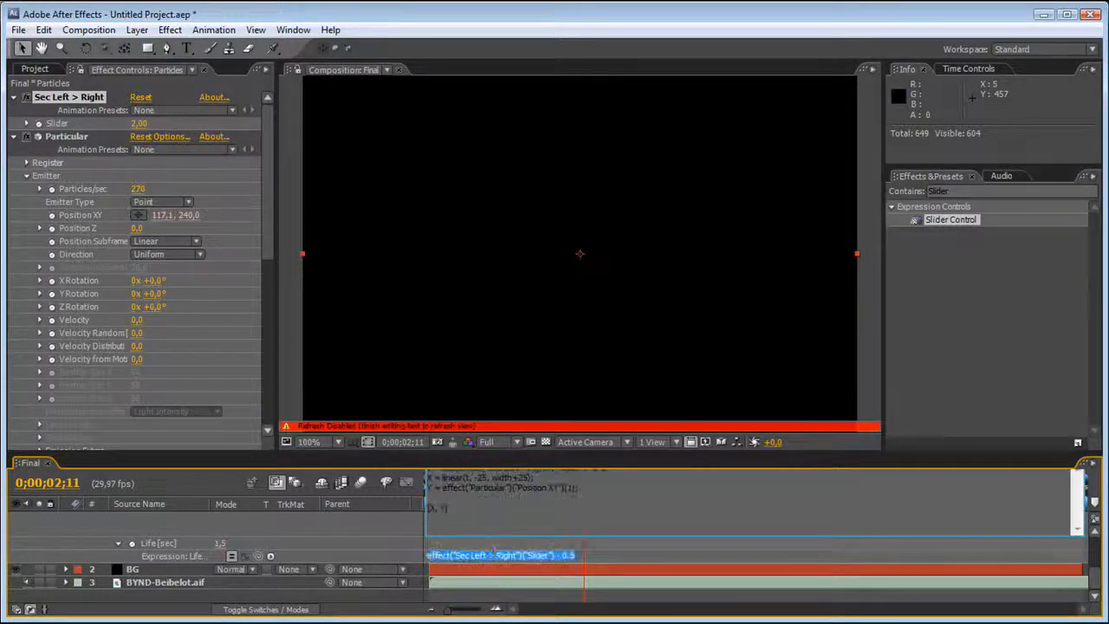
Change Particular's Life [sec] expression to effect("Sec Left > Right")("Slider") - 0.15.
{"action": "left_click", "coordinate": [500, 544]}
{"action": "left_click", "coordinate": [499, 539]}
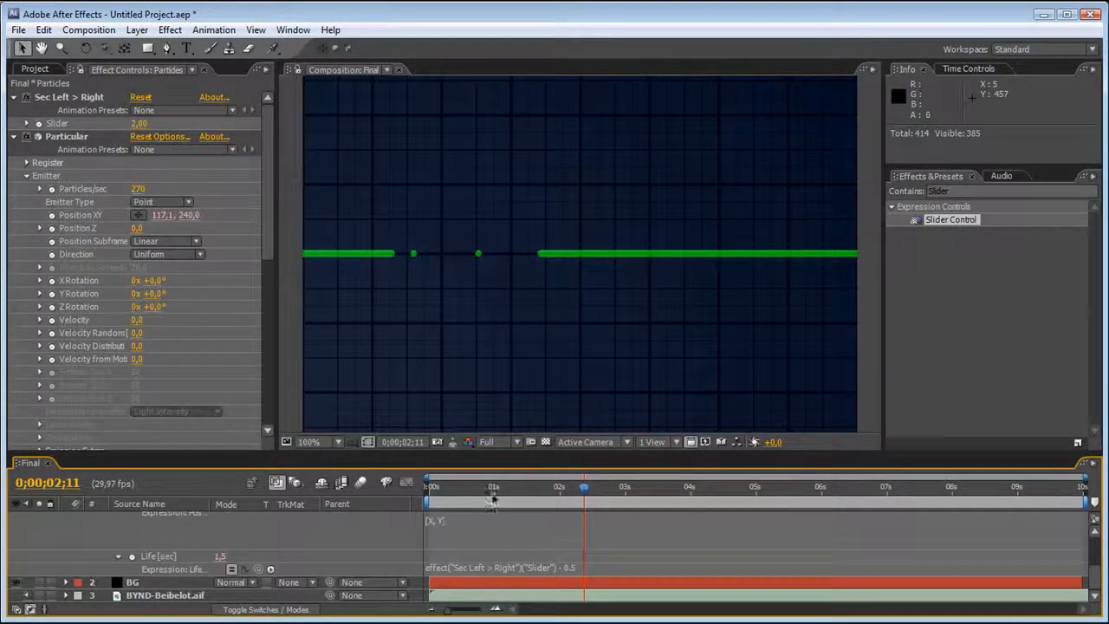
{"action": "left_click", "coordinate": [531, 565]}
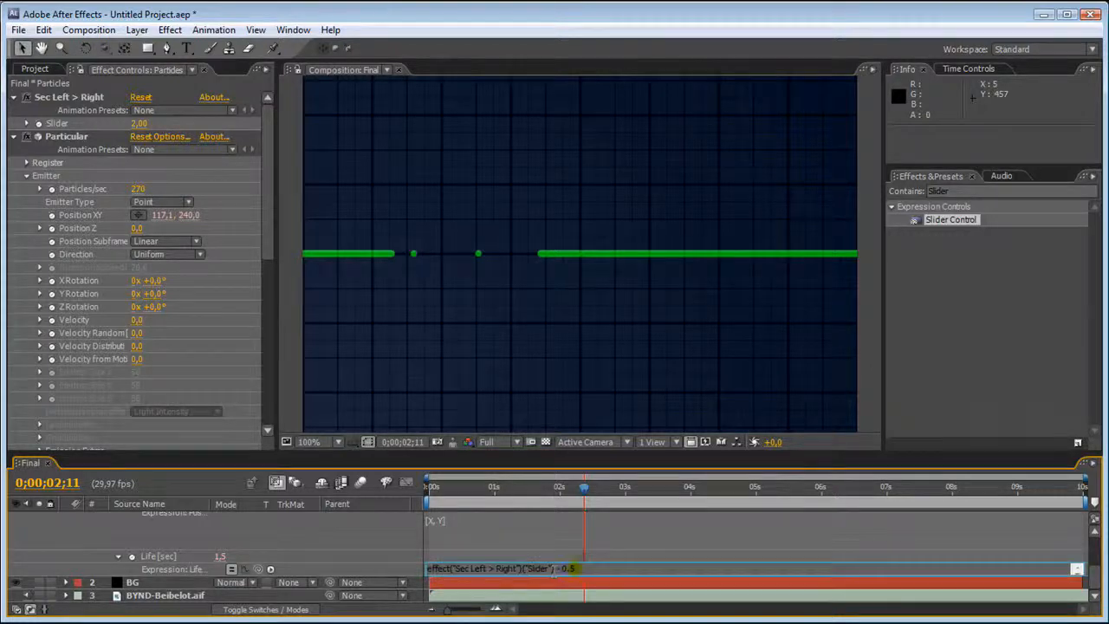
{"action": "left_click", "coordinate": [564, 549]}
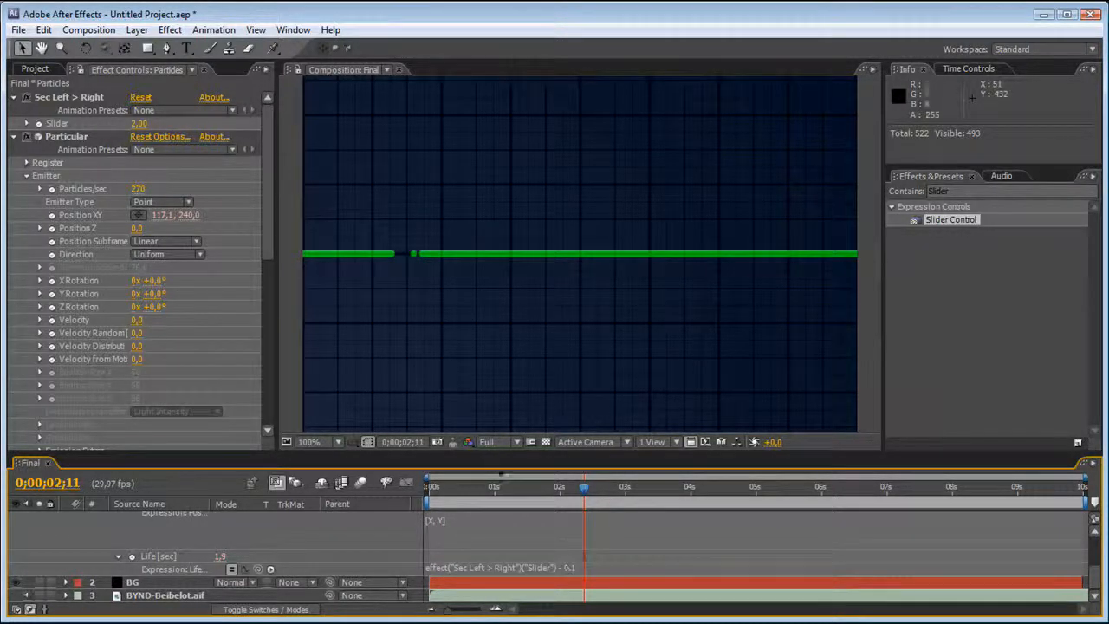
{"action": "left_click", "coordinate": [594, 568]}
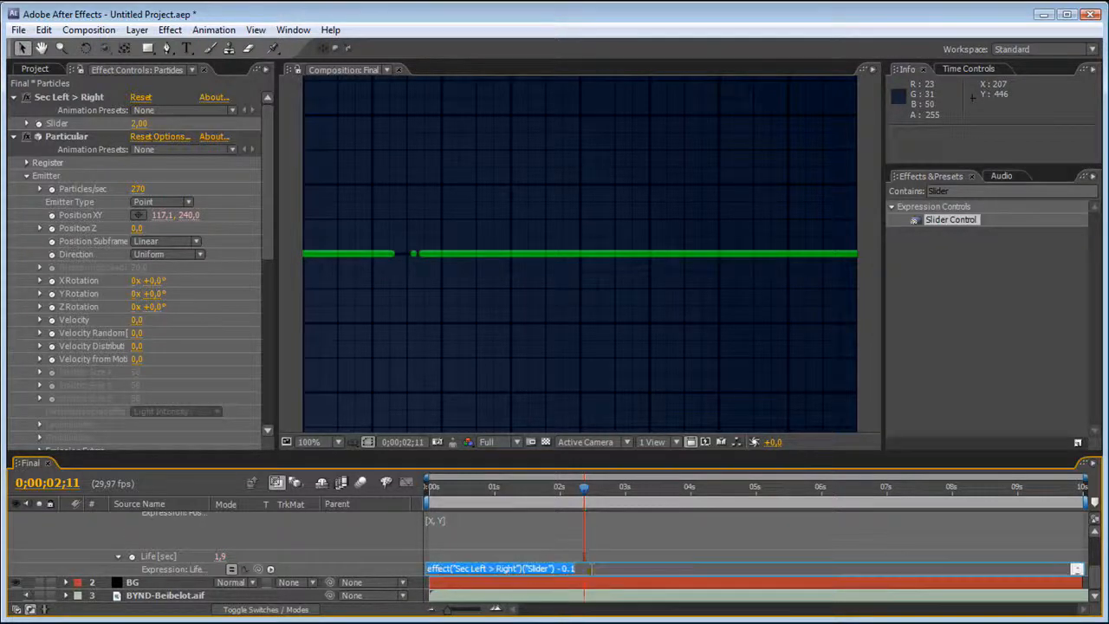
{"action": "type", "text": "5"}
{"action": "left_click", "coordinate": [592, 550]}
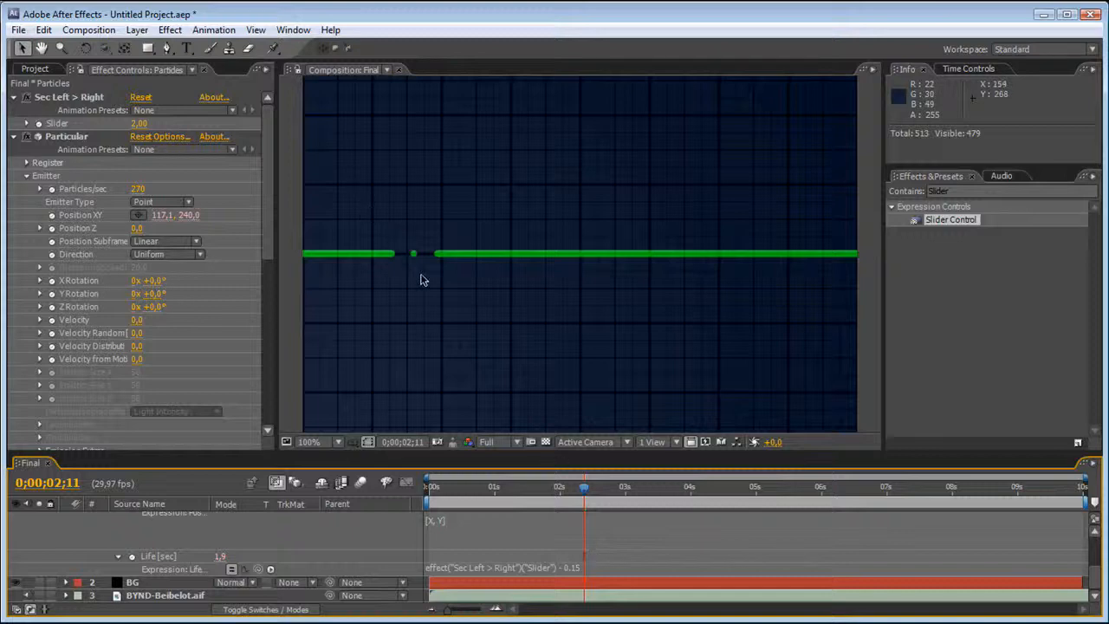
Undo the accidental layer move, set Particular's Position Subframe to Exact (slow), and scrub the timeline to 0;00;00;21.
{"action": "left_click", "coordinate": [405, 254]}
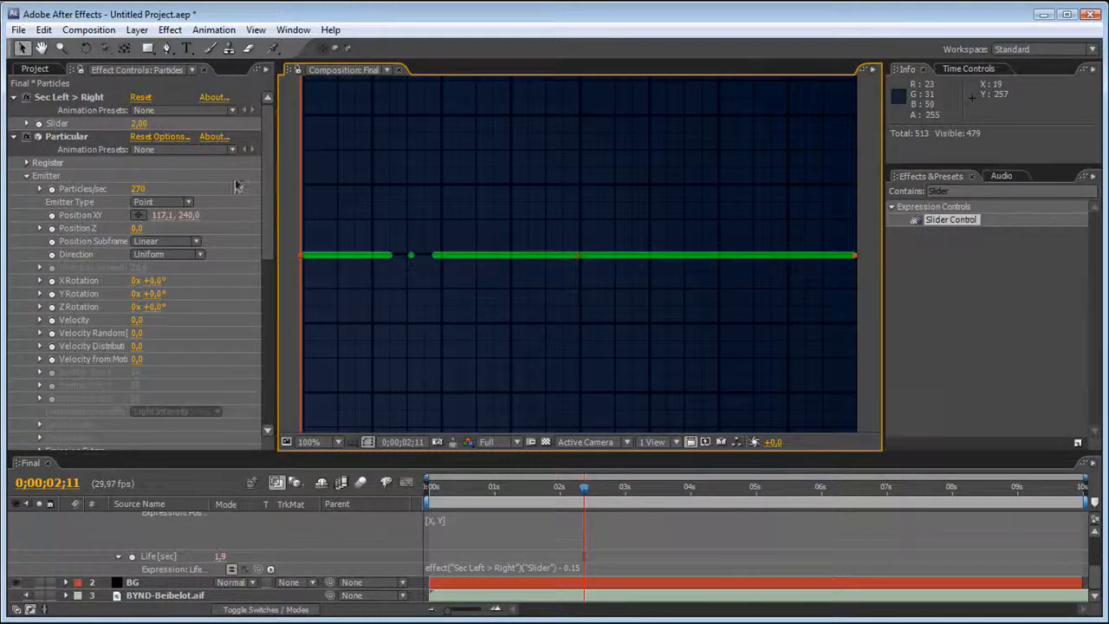
{"action": "key", "text": "ctrl+z"}
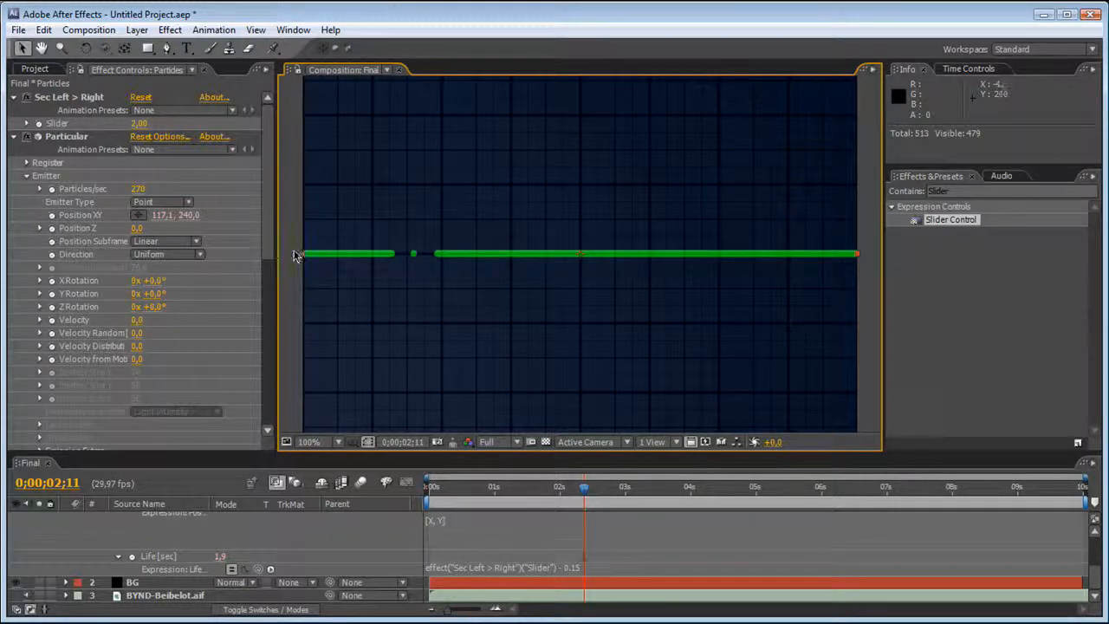
{"action": "left_click", "coordinate": [147, 246]}
{"action": "left_click", "coordinate": [161, 297]}
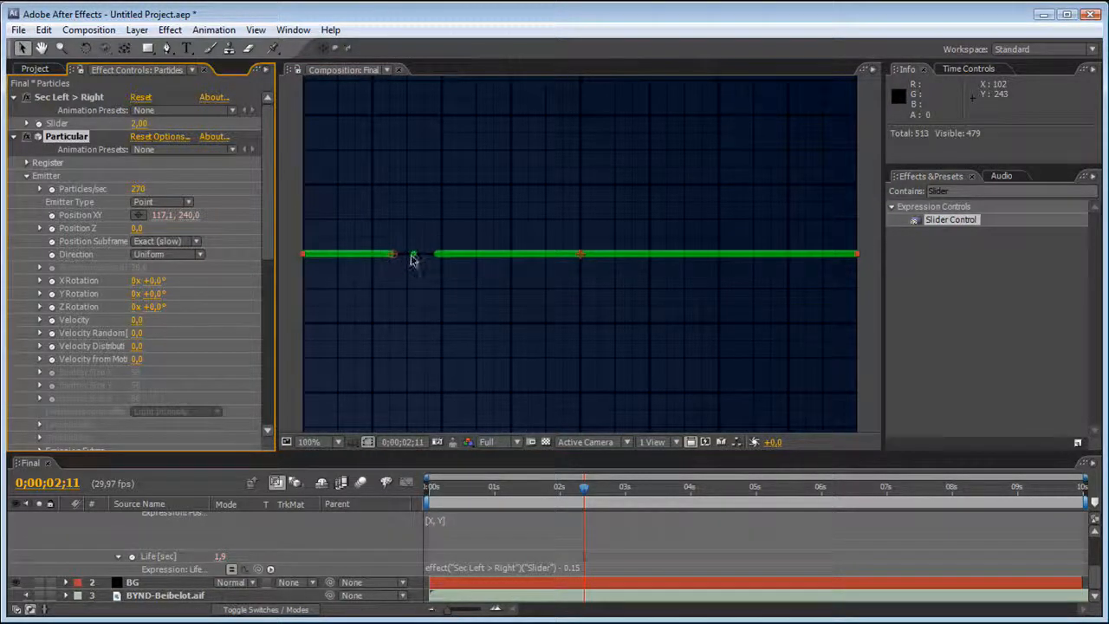
{"action": "left_click_drag", "start_coordinate": [451, 489], "coordinate": [473, 489]}
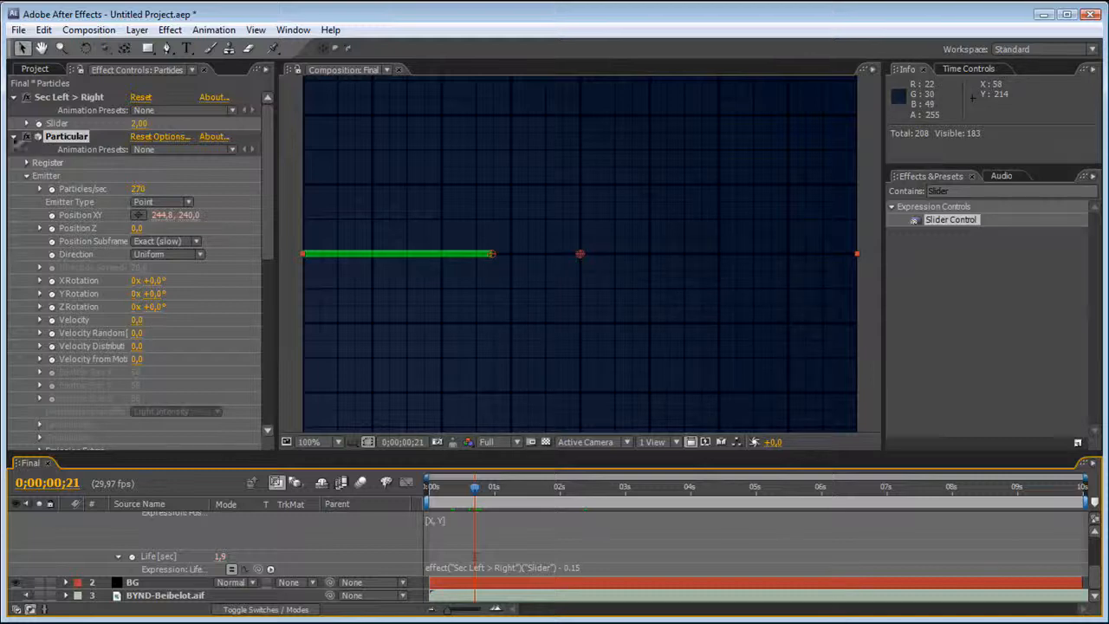
Collapse the Sec Left > Right and Particular effects and turn both of them off.
{"action": "left_click", "coordinate": [13, 109]}
{"action": "left_click", "coordinate": [16, 102]}
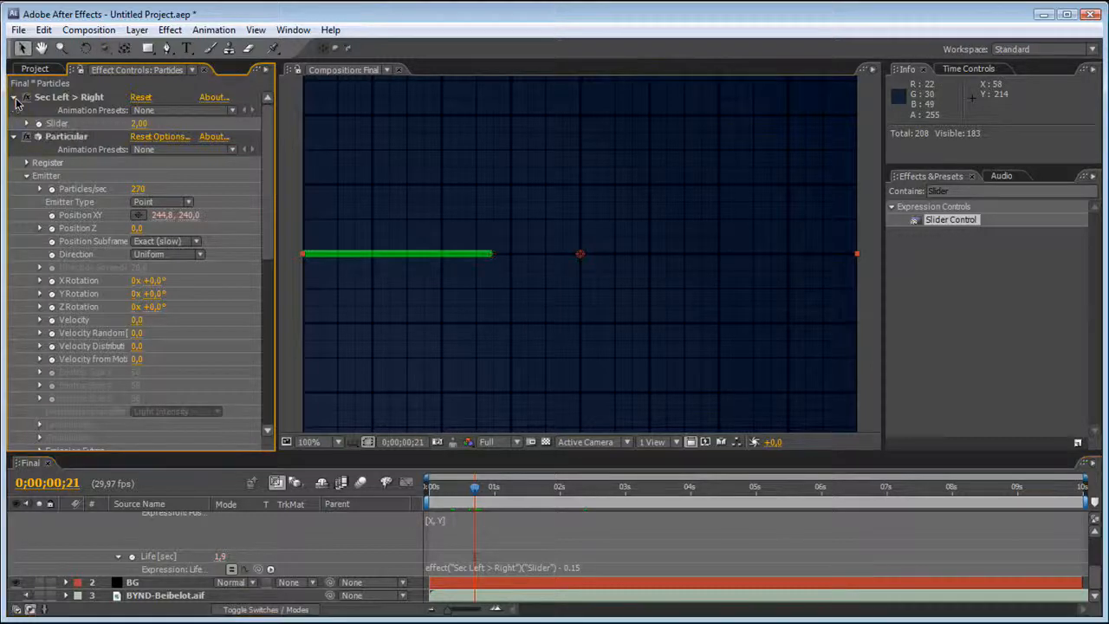
{"action": "left_click", "coordinate": [15, 98]}
{"action": "left_click", "coordinate": [15, 111]}
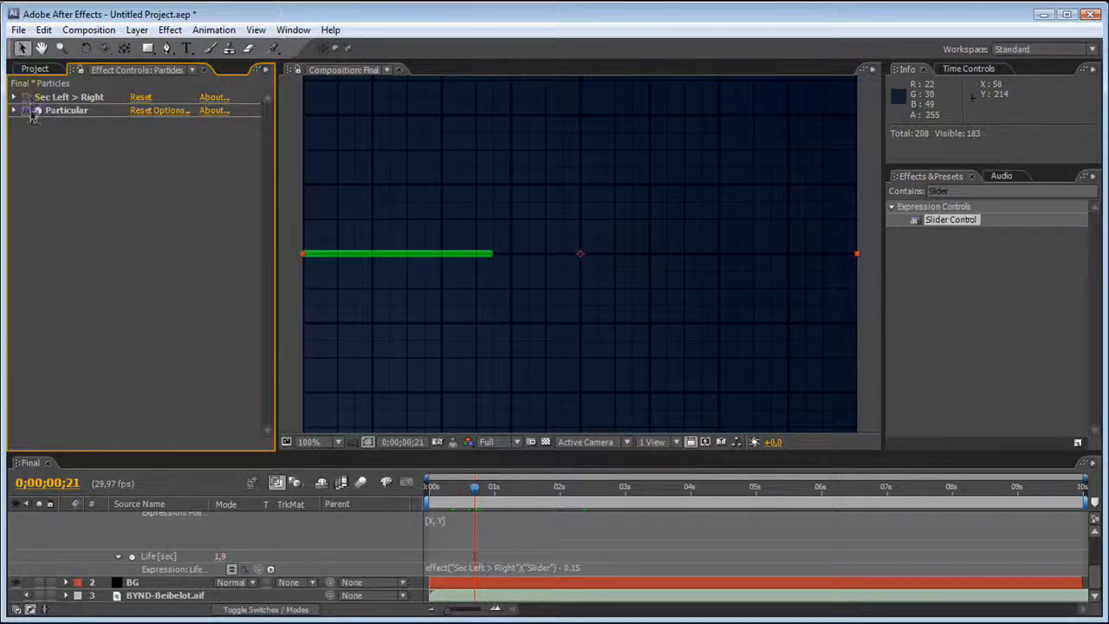
Collapse the Particles layer's properties and solo the Particles and BYND-Beibelot.aif layers.
{"action": "scroll", "coordinate": [99, 547], "scroll_direction": "up", "scroll_amount": 5}
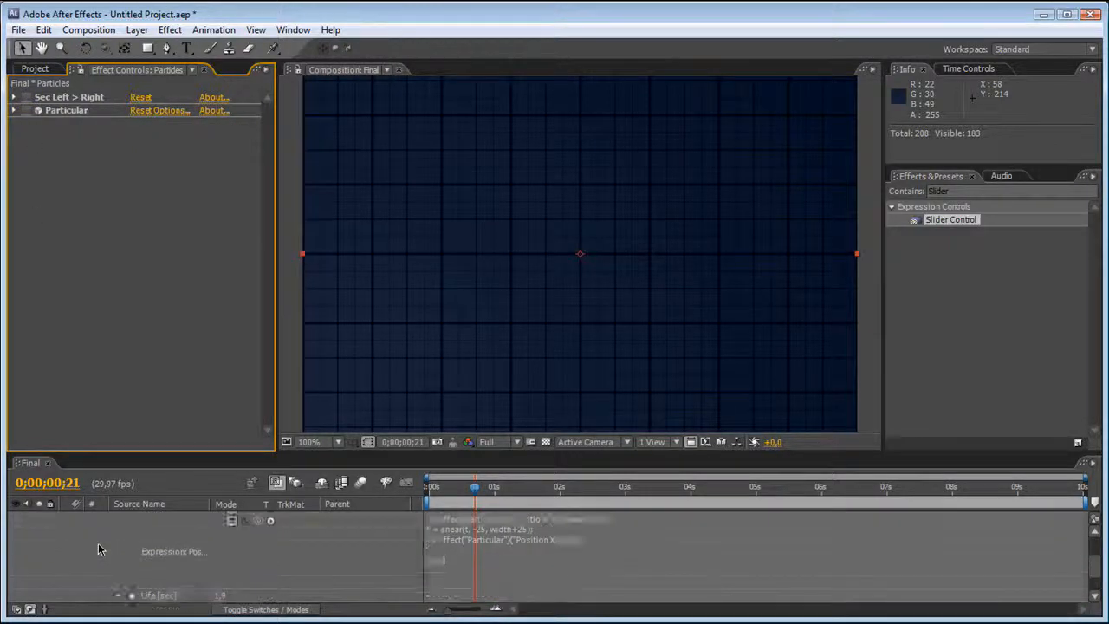
{"action": "left_click", "coordinate": [67, 518]}
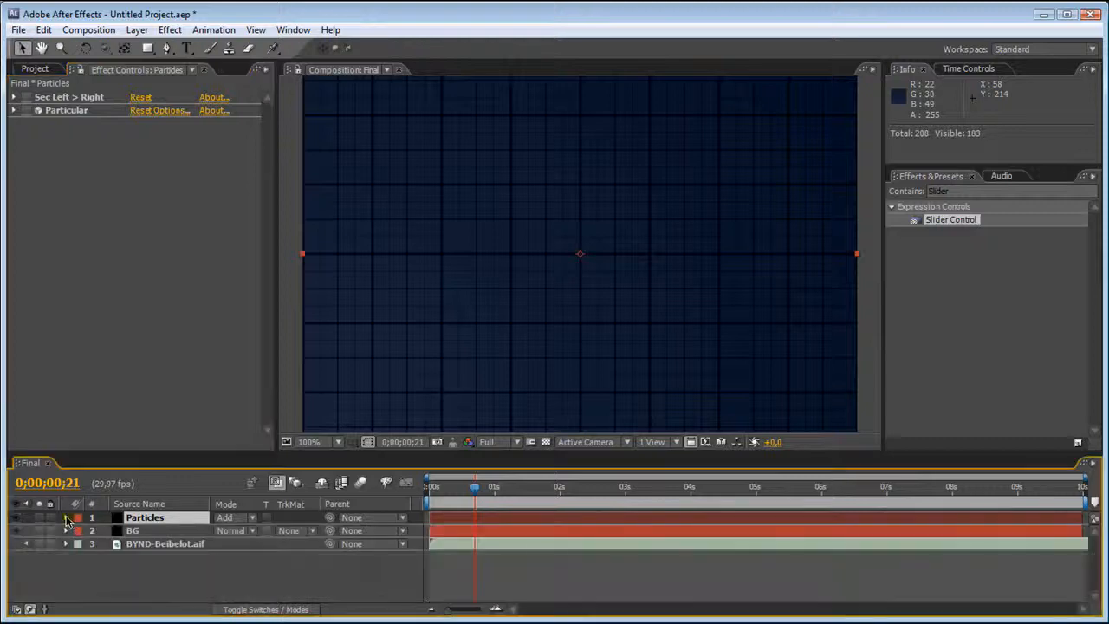
{"action": "left_click", "coordinate": [39, 518]}
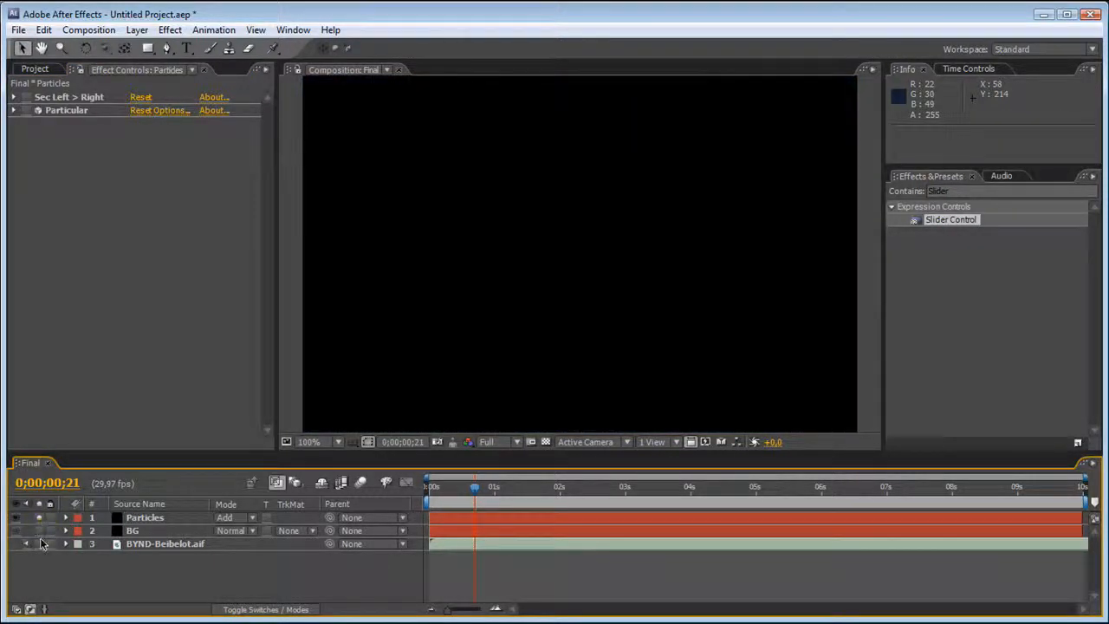
Find Trapcode Sound Keys, apply it to the Particles layer, and set its Audio Layer to 3. BYND-Beibelot.aif.
{"action": "left_click", "coordinate": [973, 191]}
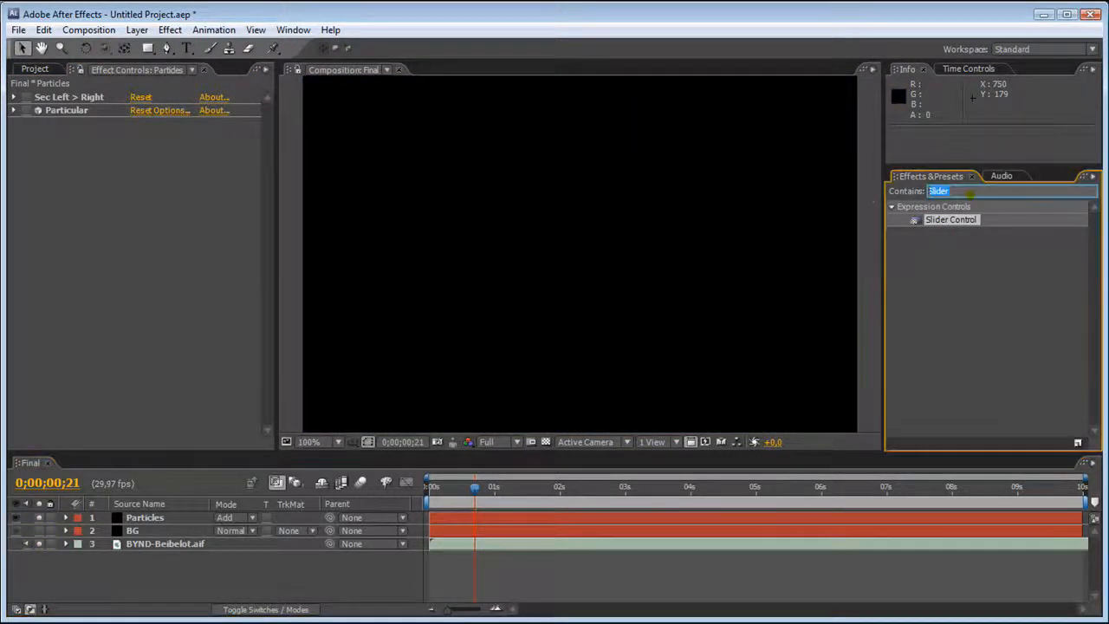
{"action": "type", "text": "sound"}
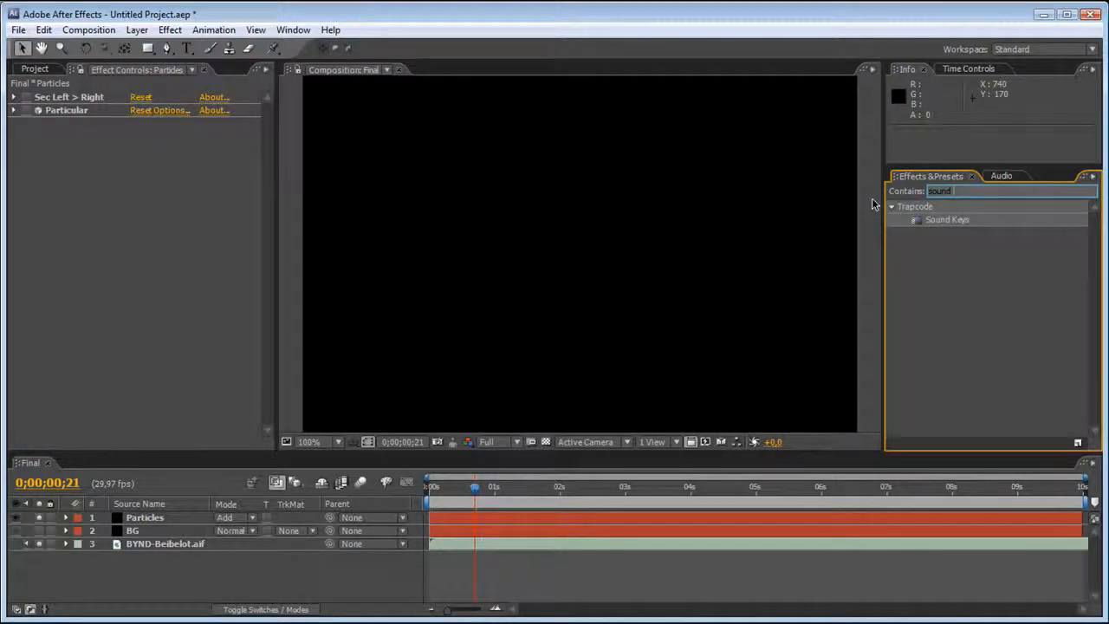
{"action": "left_click_drag", "start_coordinate": [958, 218], "coordinate": [537, 208]}
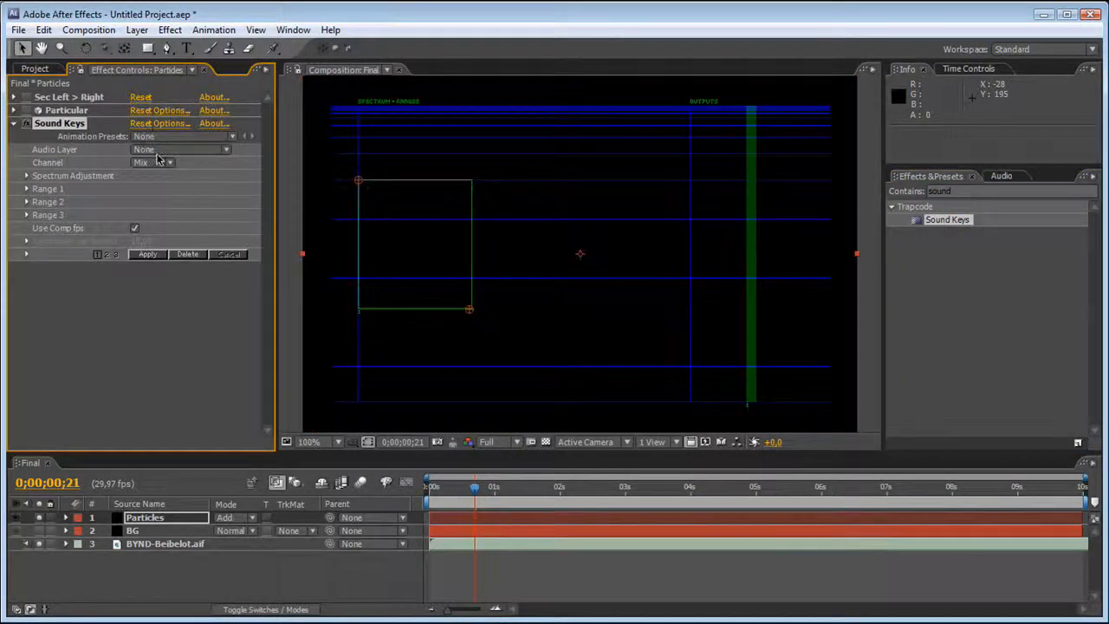
{"action": "left_click", "coordinate": [160, 150]}
{"action": "left_click", "coordinate": [176, 212]}
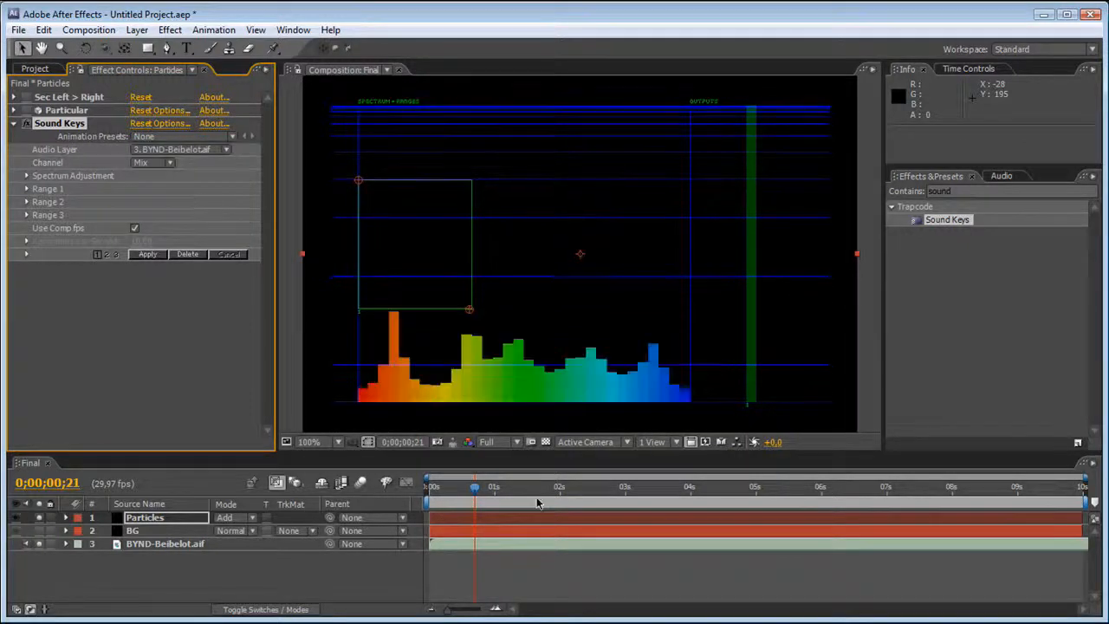
Scrub to 0;00;01;00 and run a RAM preview to examine the Sound Keys audio spectrum.
{"action": "left_click_drag", "start_coordinate": [438, 505], "coordinate": [494, 503]}
{"action": "key", "text": "KP_0"}
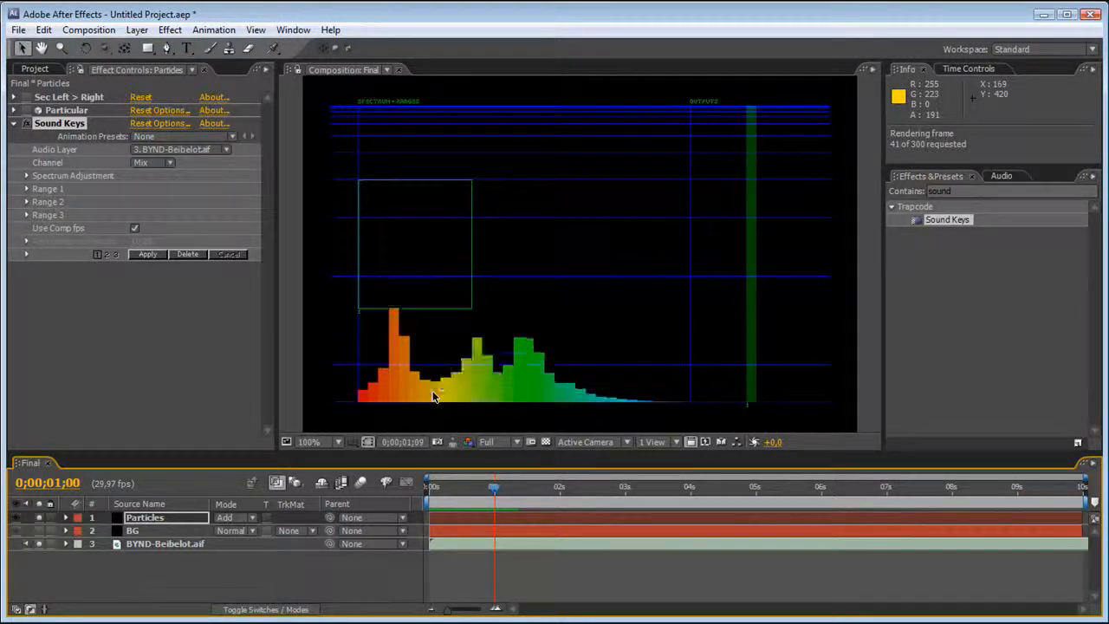
{"action": "key", "text": "space"}
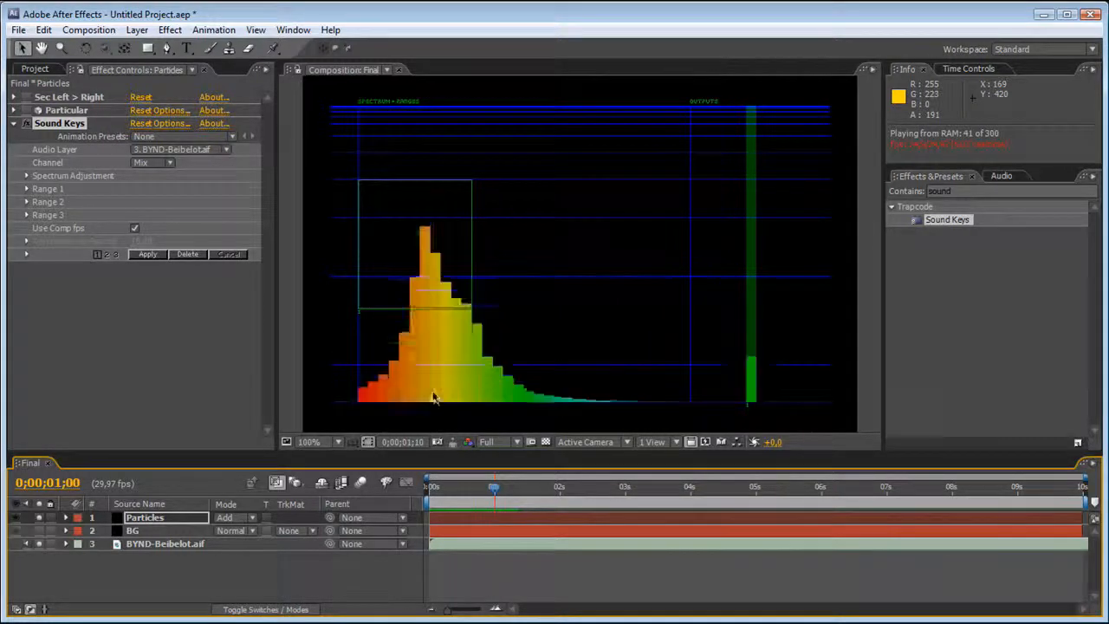
{"action": "key", "text": "space"}
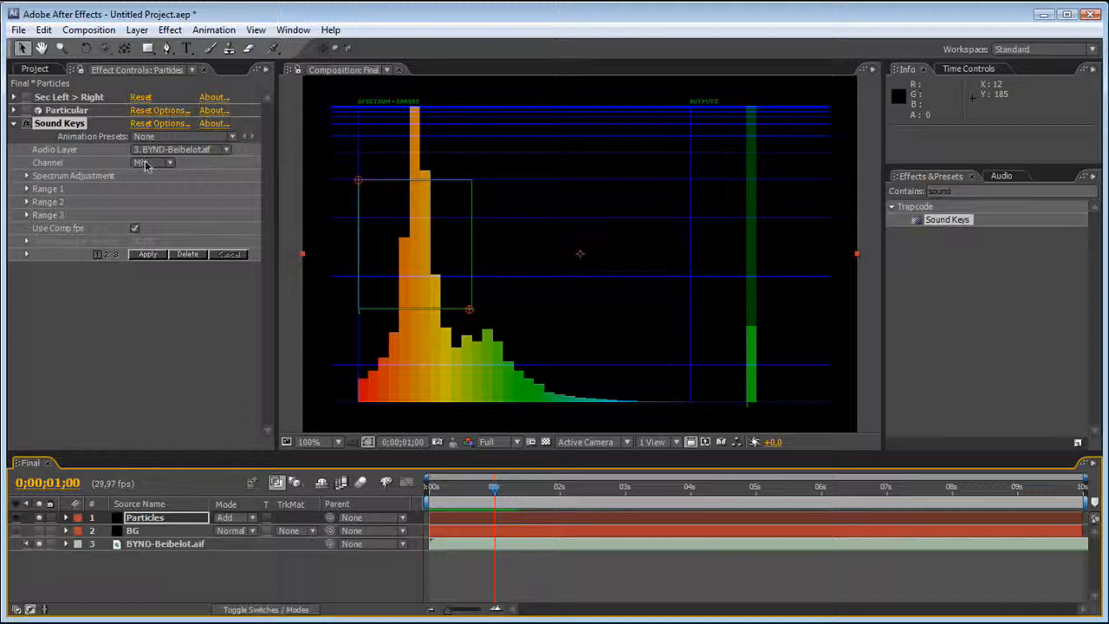
Raise the Sound Keys spectrum Q (smoothness) to about 0.461 and RAM preview the smoothed spectrum.
{"action": "left_click", "coordinate": [26, 176]}
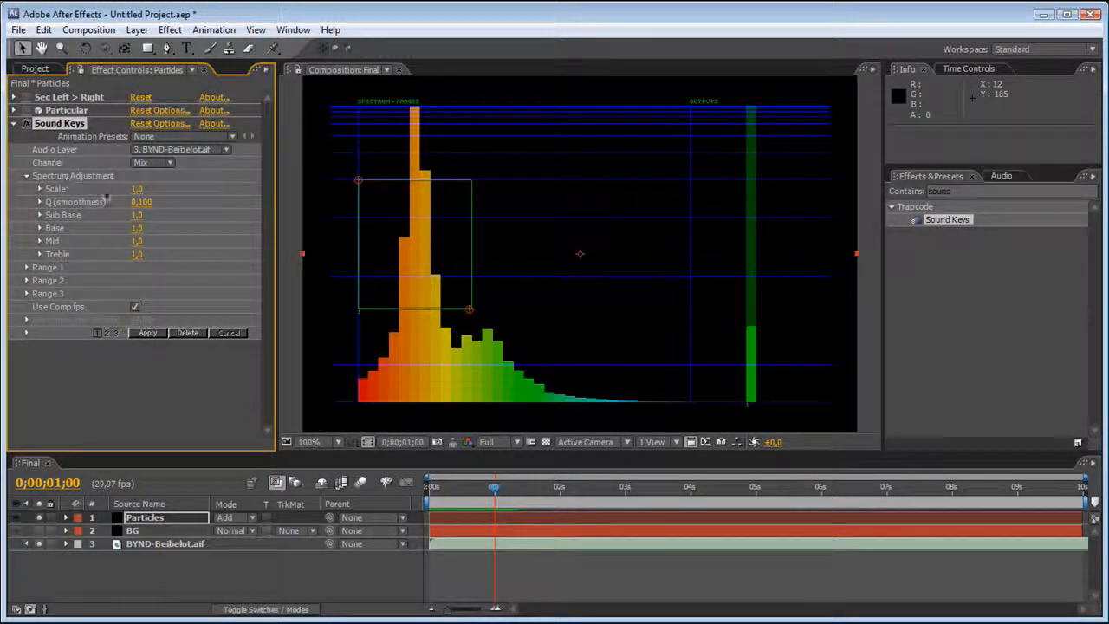
{"action": "left_click_drag", "start_coordinate": [143, 200], "coordinate": [208, 201]}
{"action": "left_click_drag", "start_coordinate": [303, 188], "coordinate": [404, 199]}
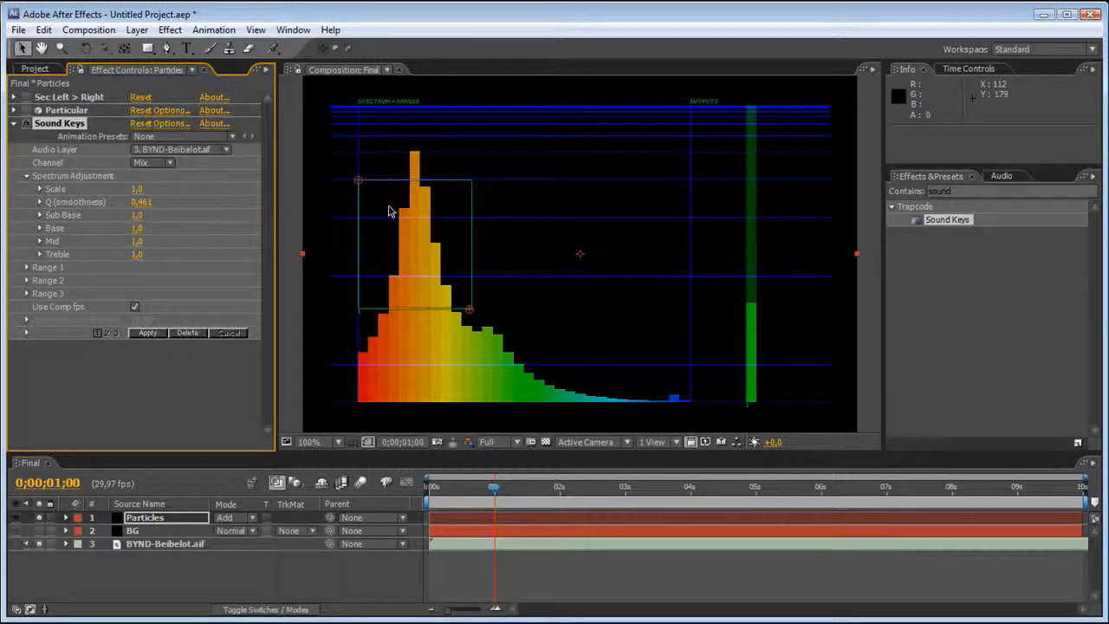
{"action": "key", "text": "KP_0"}
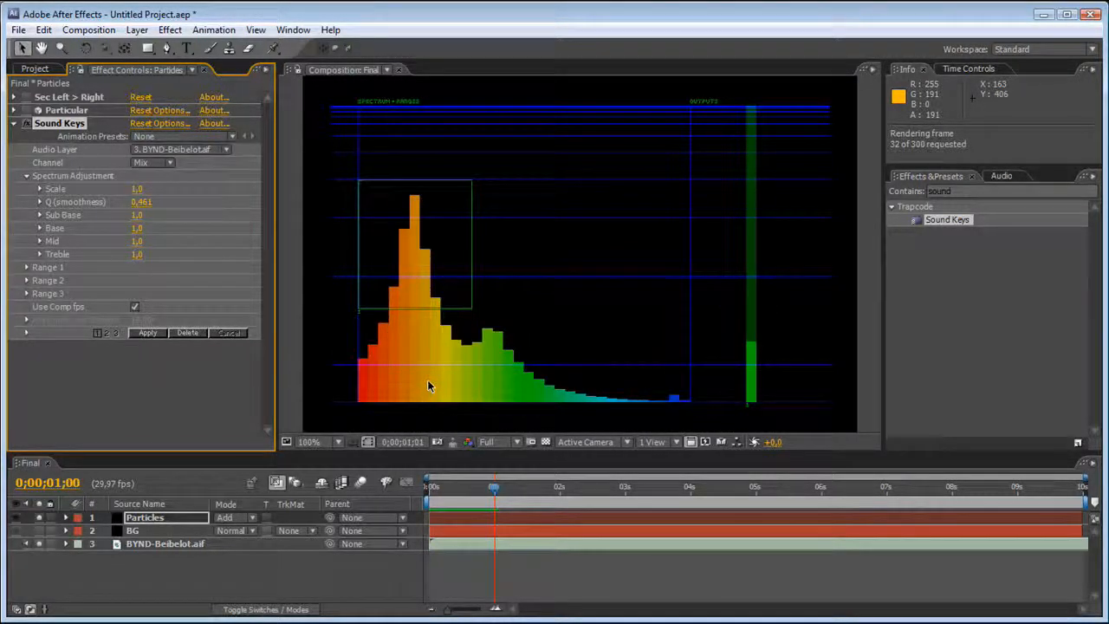
{"action": "key", "text": "space"}
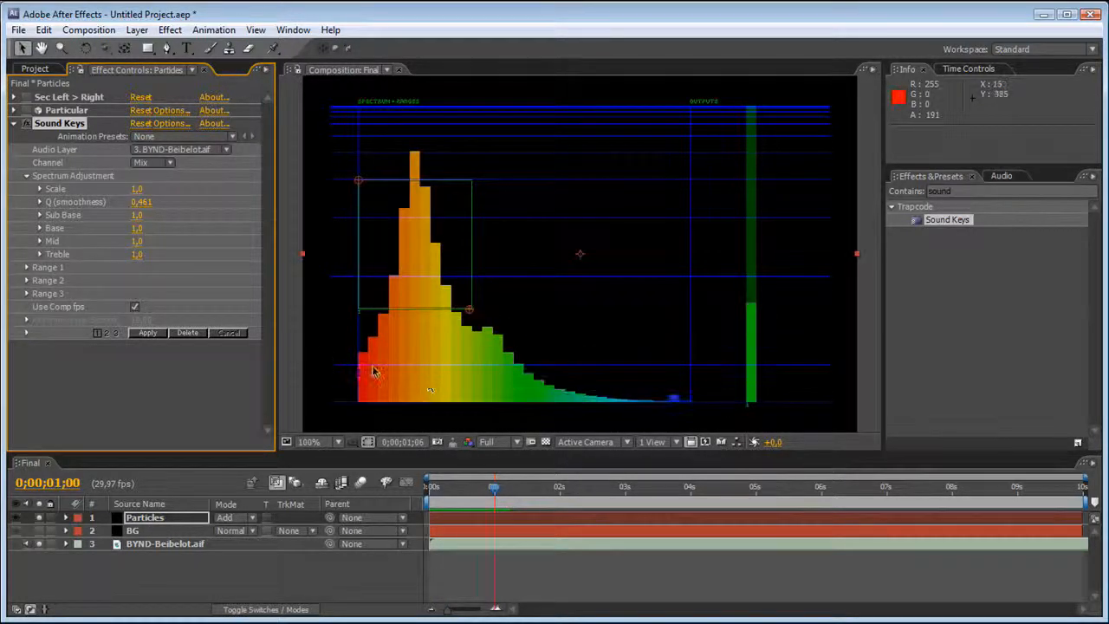
Reshape Sound Keys Range 1 to corners at about 79, 99 and 227, 288, and set its Type to Peak of Range.
{"action": "left_click_drag", "start_coordinate": [362, 170], "coordinate": [365, 153]}
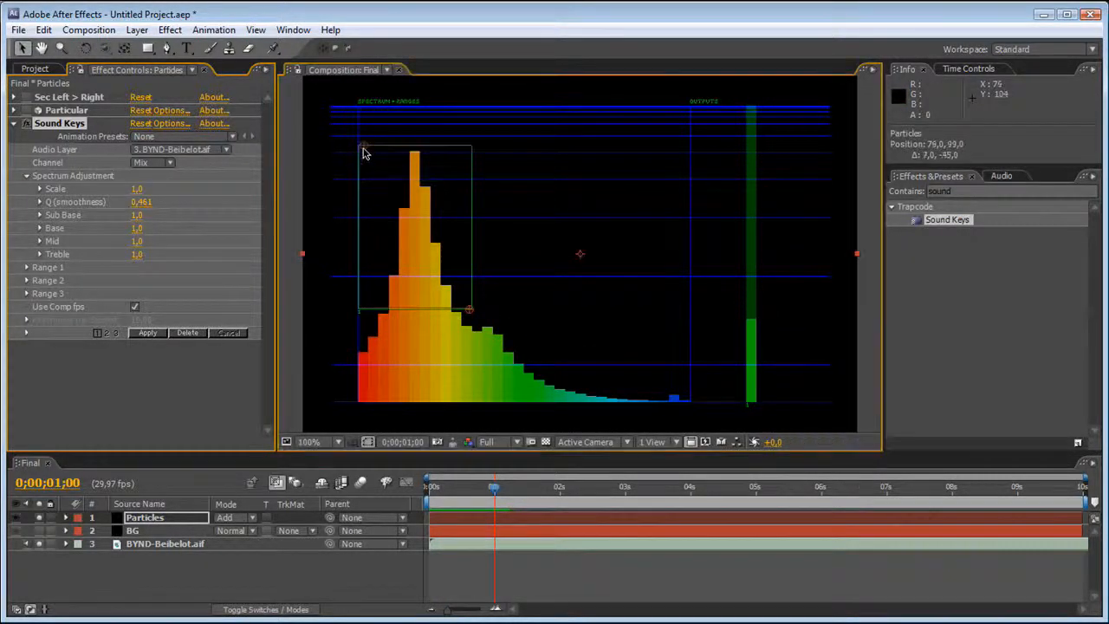
{"action": "left_click_drag", "start_coordinate": [468, 309], "coordinate": [484, 292]}
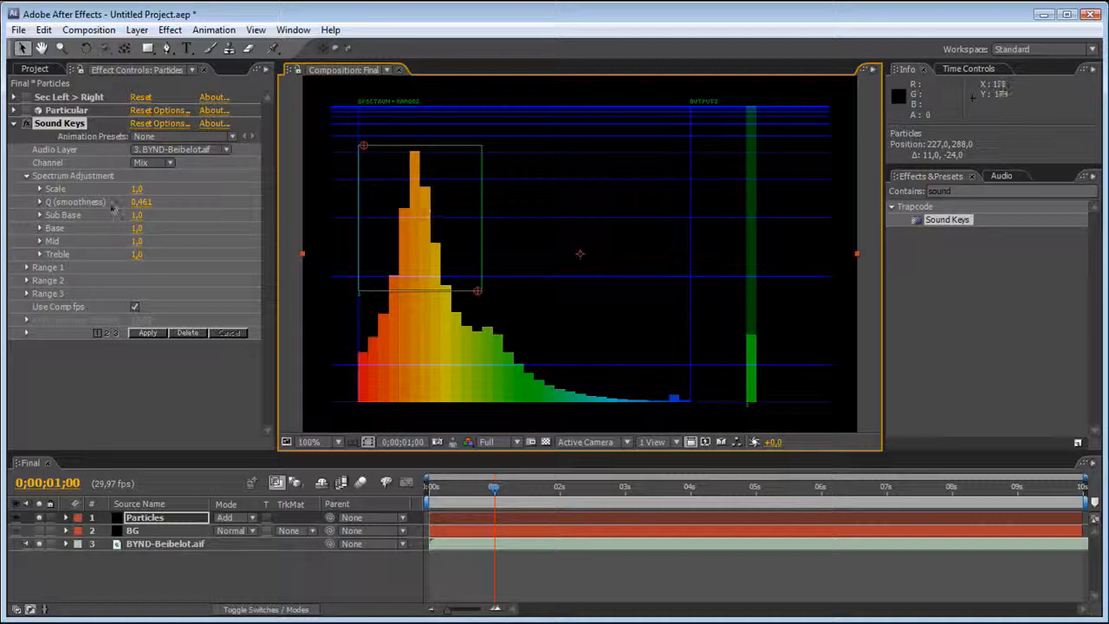
{"action": "left_click", "coordinate": [27, 268]}
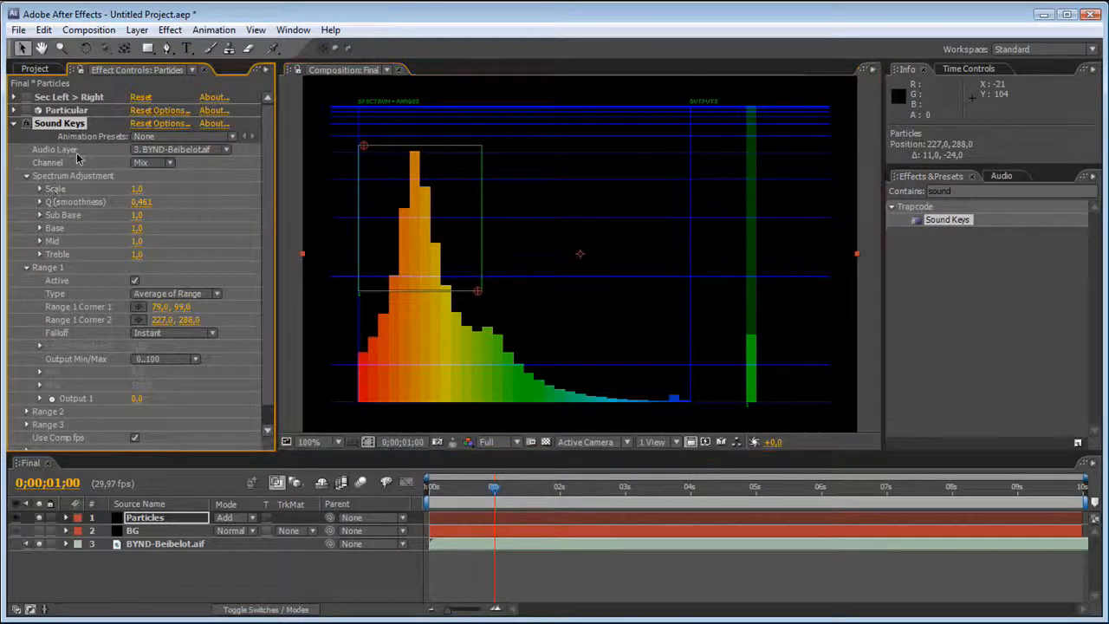
{"action": "left_click", "coordinate": [138, 294]}
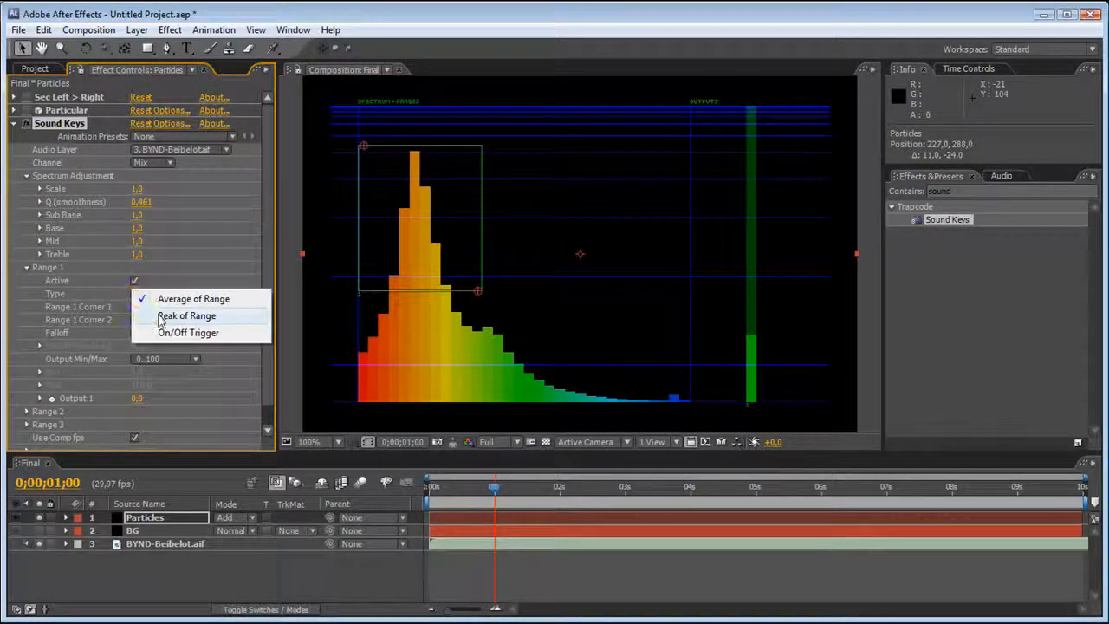
{"action": "left_click", "coordinate": [163, 317]}
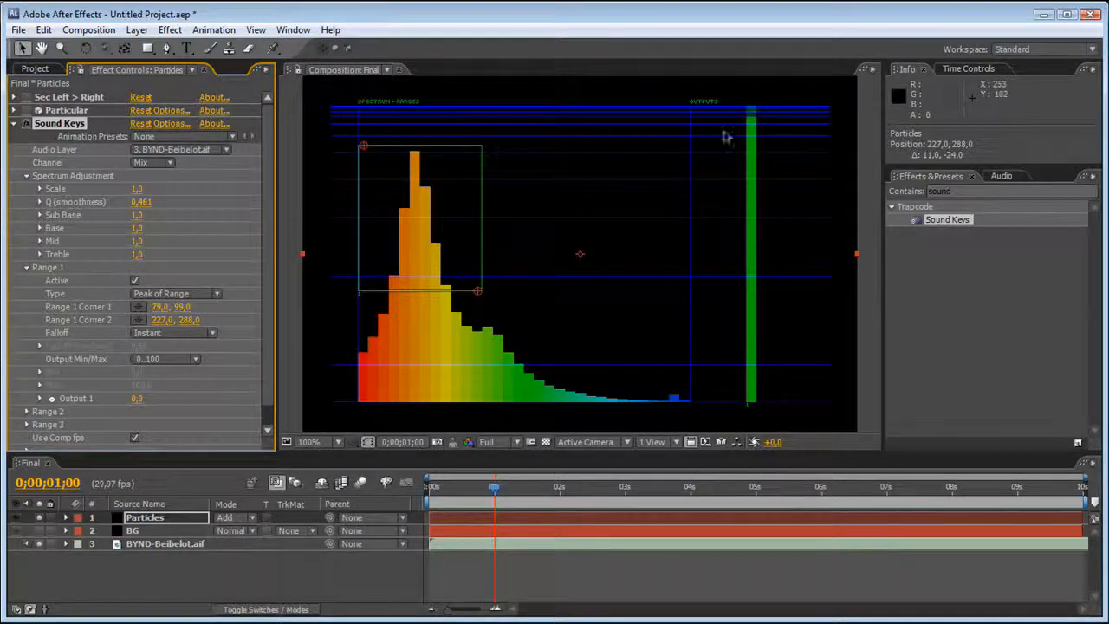
Preview the Range 1 output, scrub to 0;00;00;13, move Range 1 Corner 2 to about 232, 282, and preview again.
{"action": "key", "text": "KP_0"}
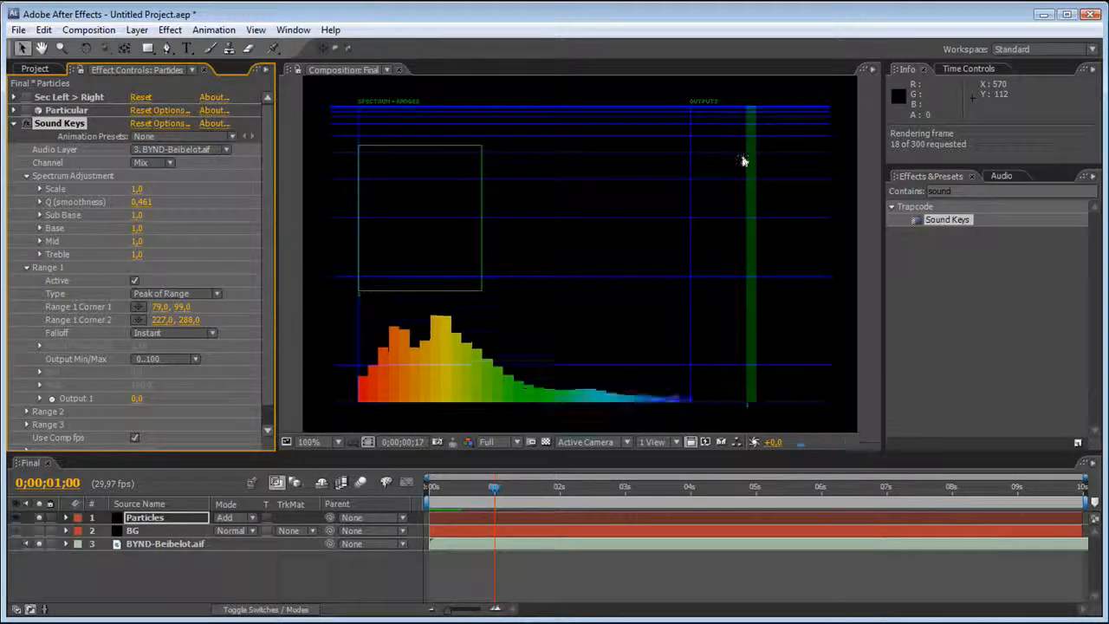
{"action": "left_click", "coordinate": [452, 499]}
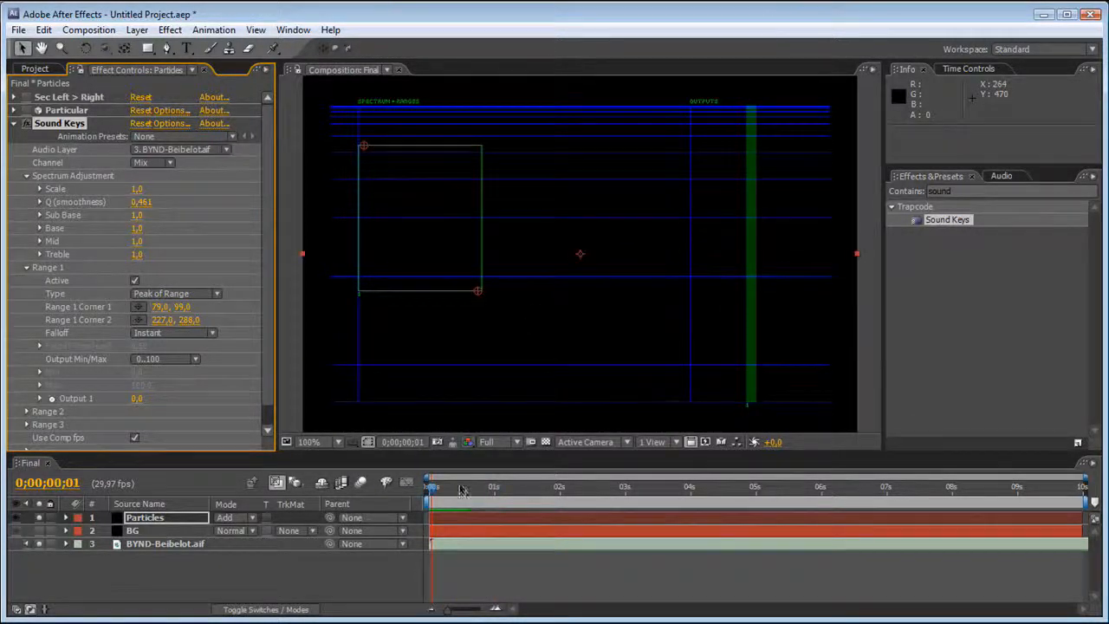
{"action": "left_click_drag", "start_coordinate": [452, 499], "coordinate": [457, 500]}
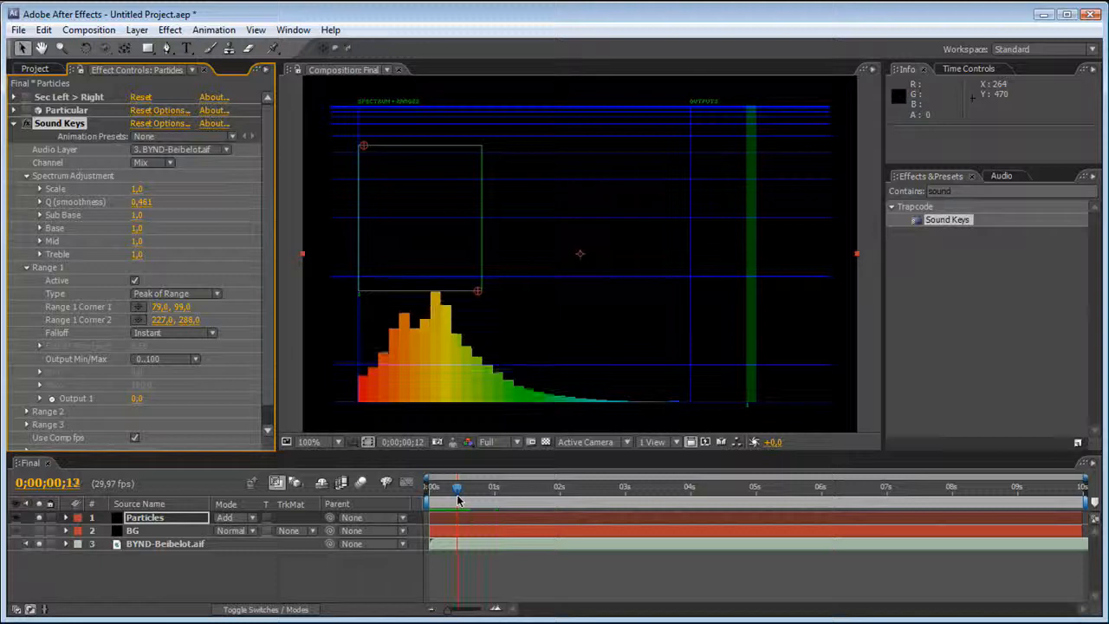
{"action": "left_click_drag", "start_coordinate": [481, 295], "coordinate": [475, 289]}
{"action": "key", "text": "KP_0"}
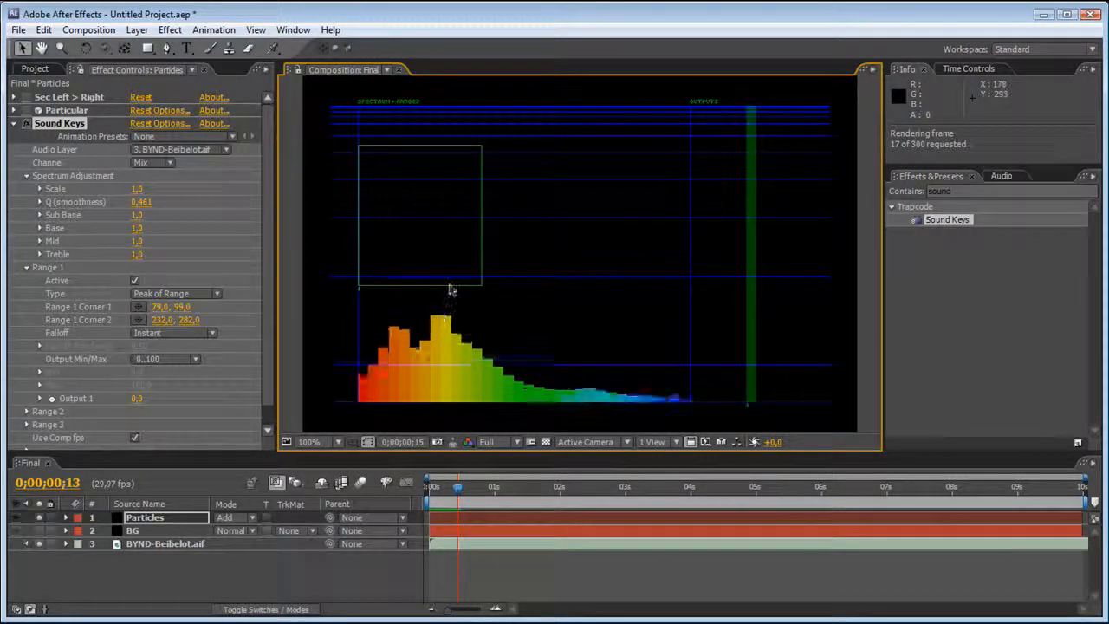
{"action": "left_click", "coordinate": [482, 285]}
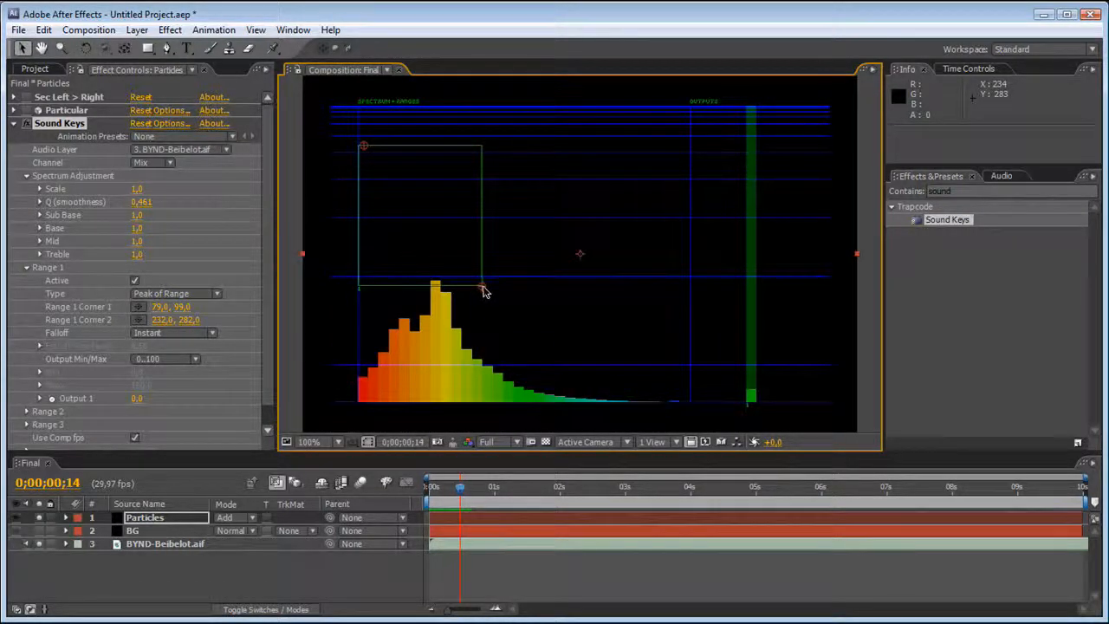
Move Sound Keys Range 1 Corner 2 to about 230, 267 and RAM preview the Range 1 output.
{"action": "left_click_drag", "start_coordinate": [482, 286], "coordinate": [482, 280]}
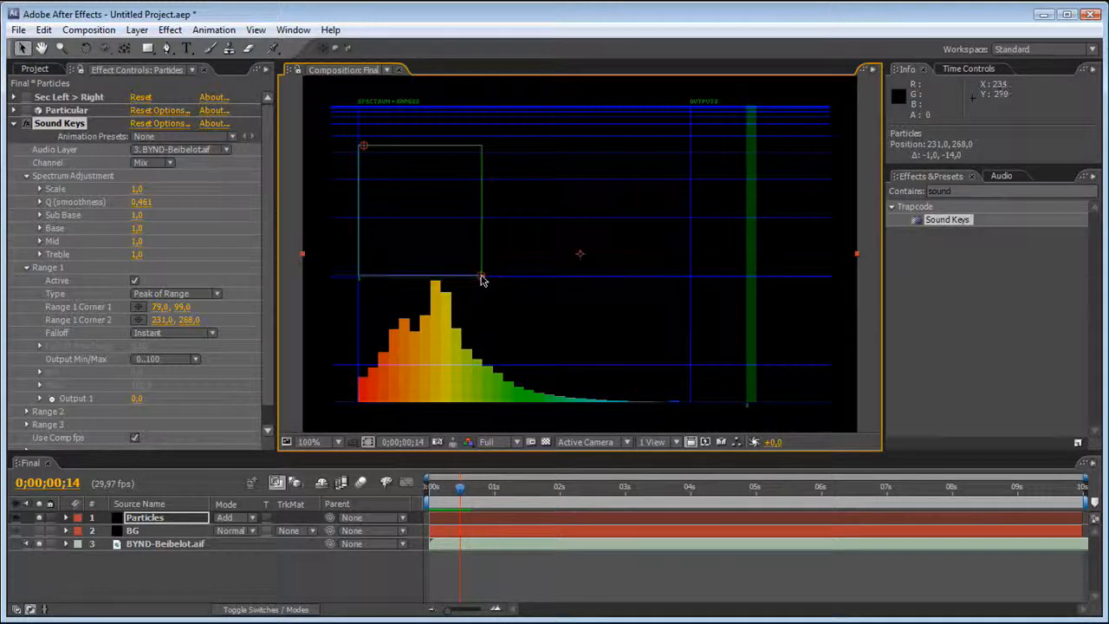
{"action": "key", "text": "KP_0"}
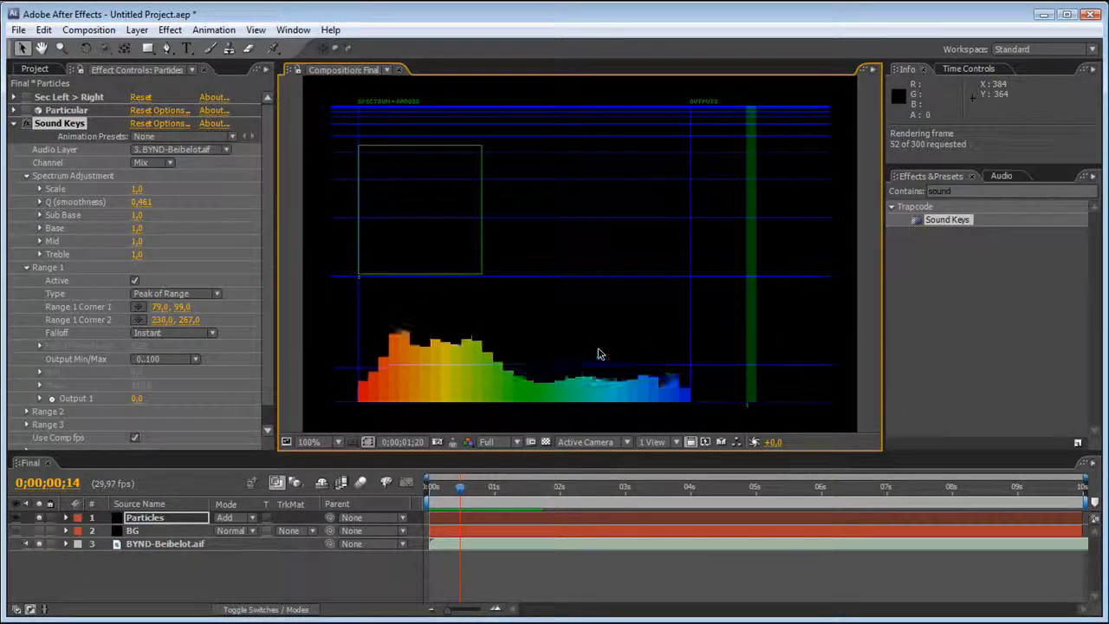
{"action": "key", "text": "space"}
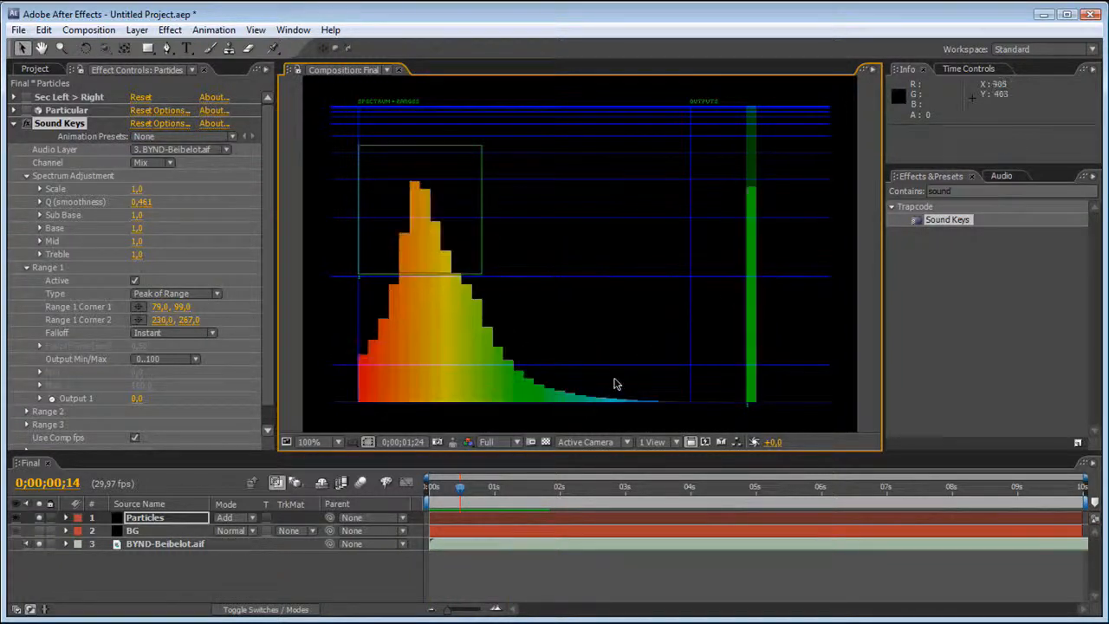
{"action": "key", "text": "space"}
Scrub to 0;00;00;20 and raise the Sound Keys spectrum Treble to about 2.4.
{"action": "left_click_drag", "start_coordinate": [434, 494], "coordinate": [473, 491]}
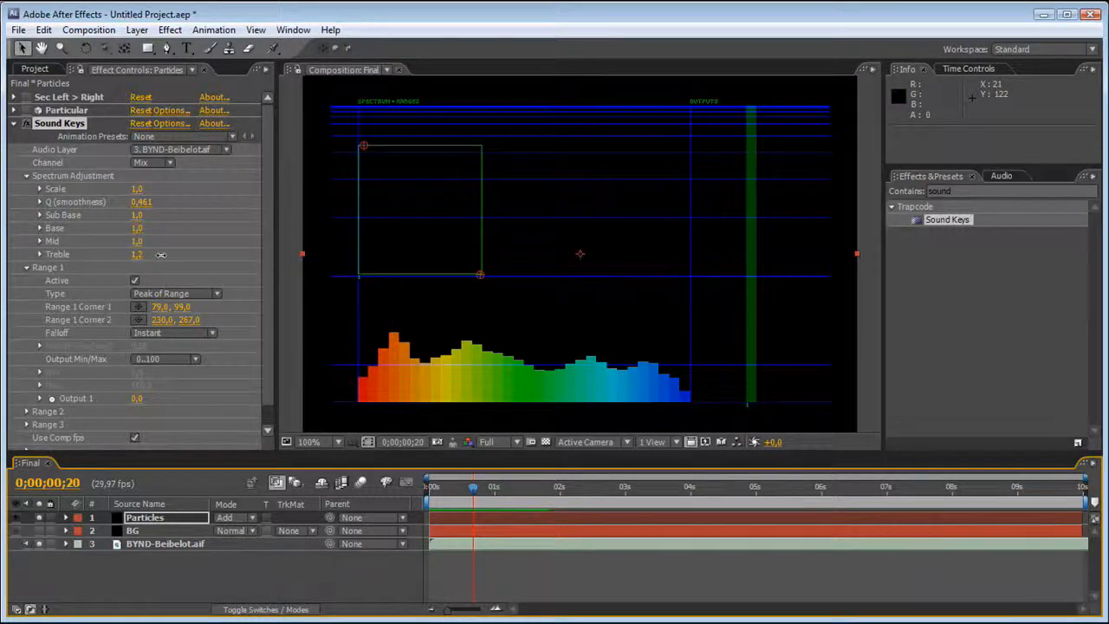
{"action": "left_click_drag", "start_coordinate": [160, 253], "coordinate": [242, 255]}
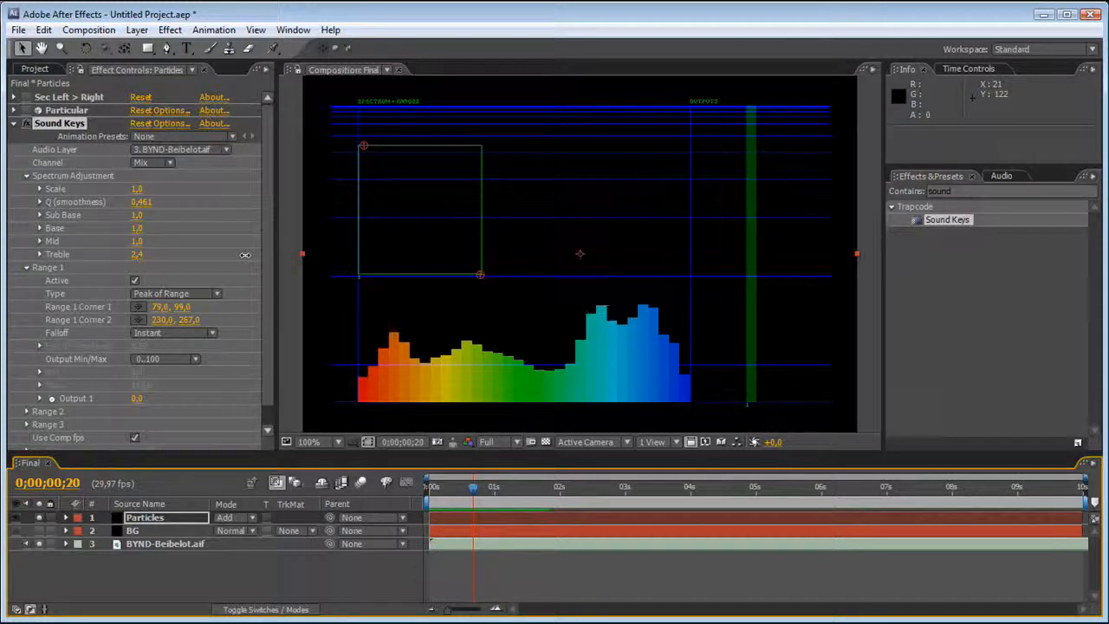
Activate Sound Keys Range 2 and reshape it over the treble peaks with corners at about 348, 298 and 504, 389.
{"action": "scroll", "coordinate": [189, 381], "scroll_direction": "down", "scroll_amount": 1}
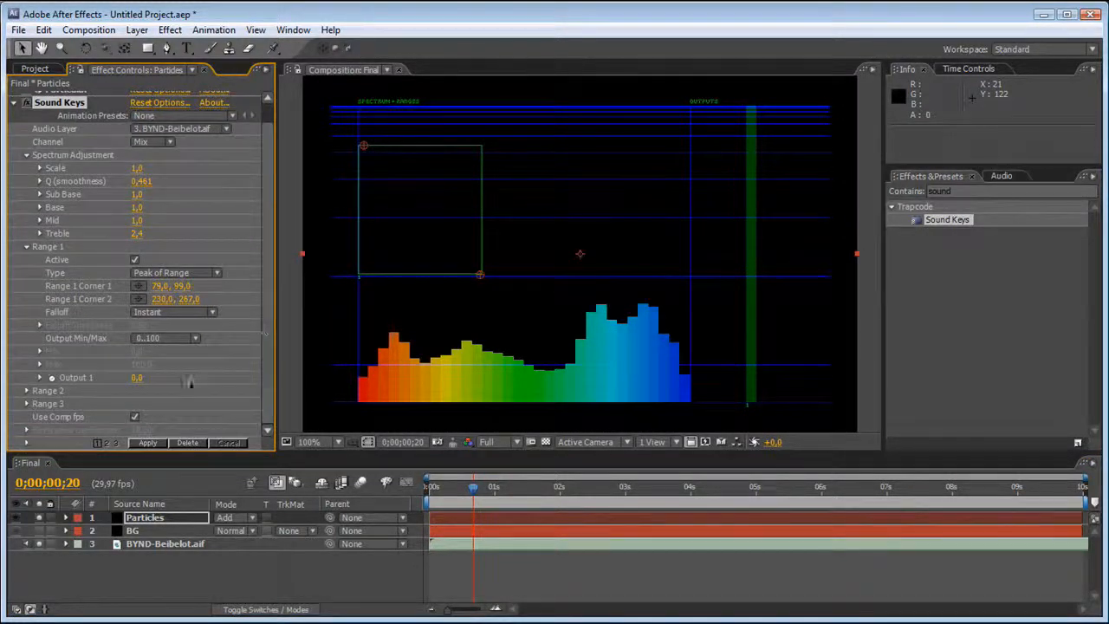
{"action": "left_click", "coordinate": [26, 391]}
{"action": "scroll", "coordinate": [34, 390], "scroll_direction": "down", "scroll_amount": 4}
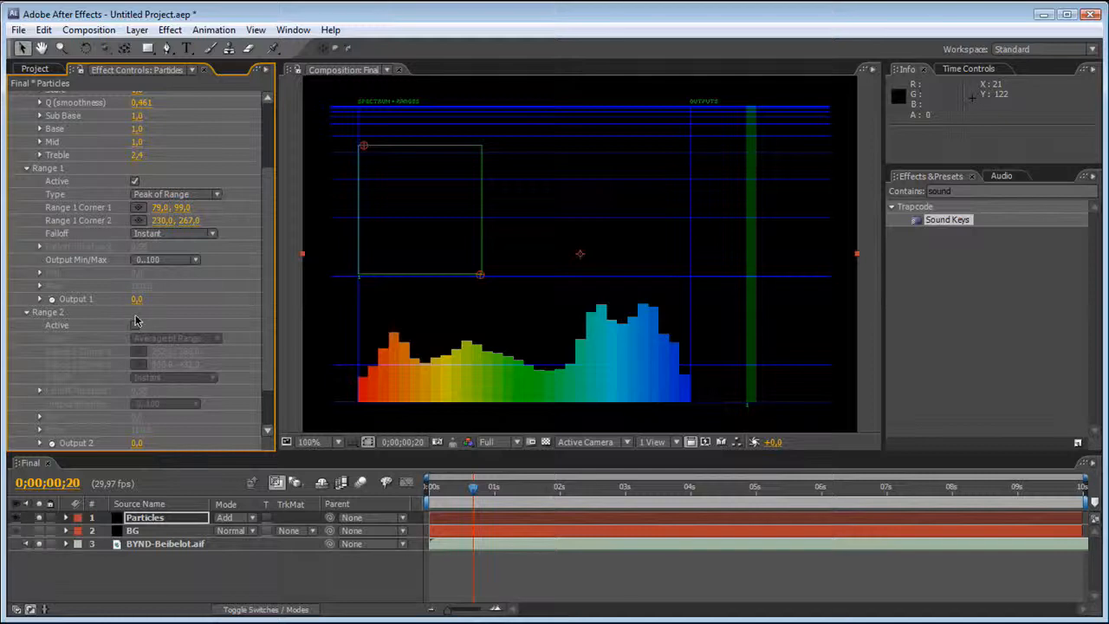
{"action": "left_click", "coordinate": [134, 325]}
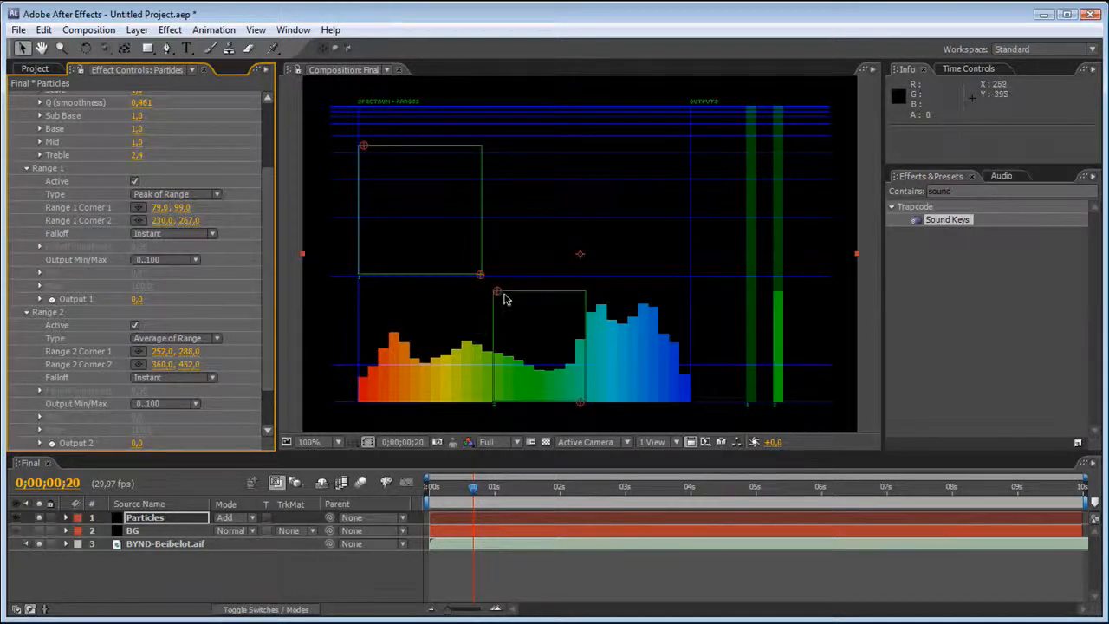
{"action": "left_click_drag", "start_coordinate": [523, 295], "coordinate": [589, 300]}
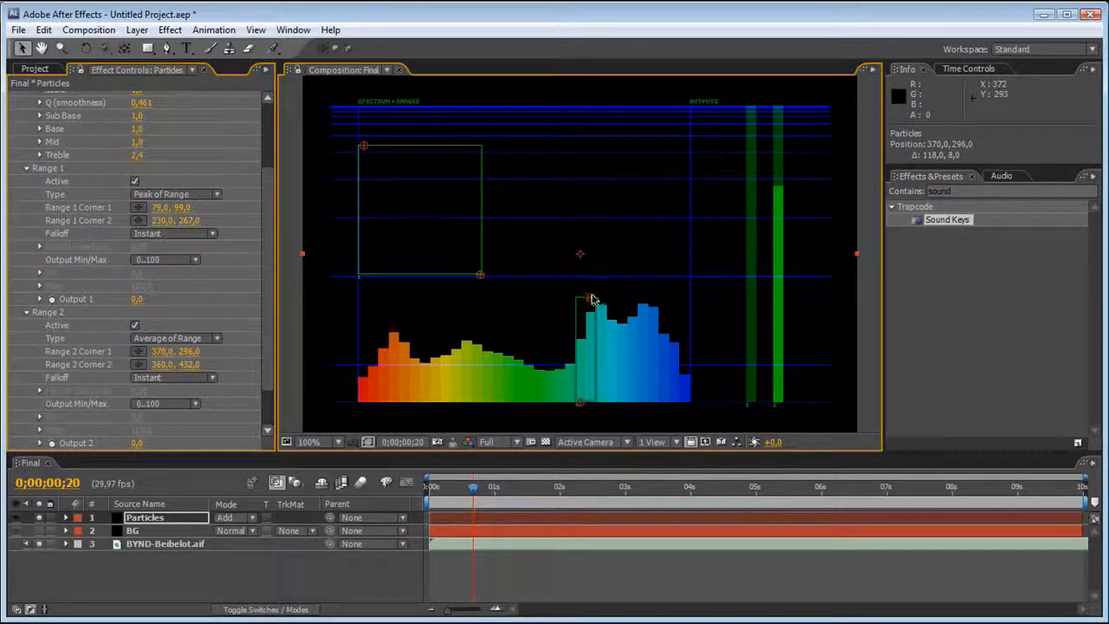
{"action": "left_click_drag", "start_coordinate": [703, 300], "coordinate": [572, 301]}
{"action": "left_click_drag", "start_coordinate": [578, 402], "coordinate": [690, 375]}
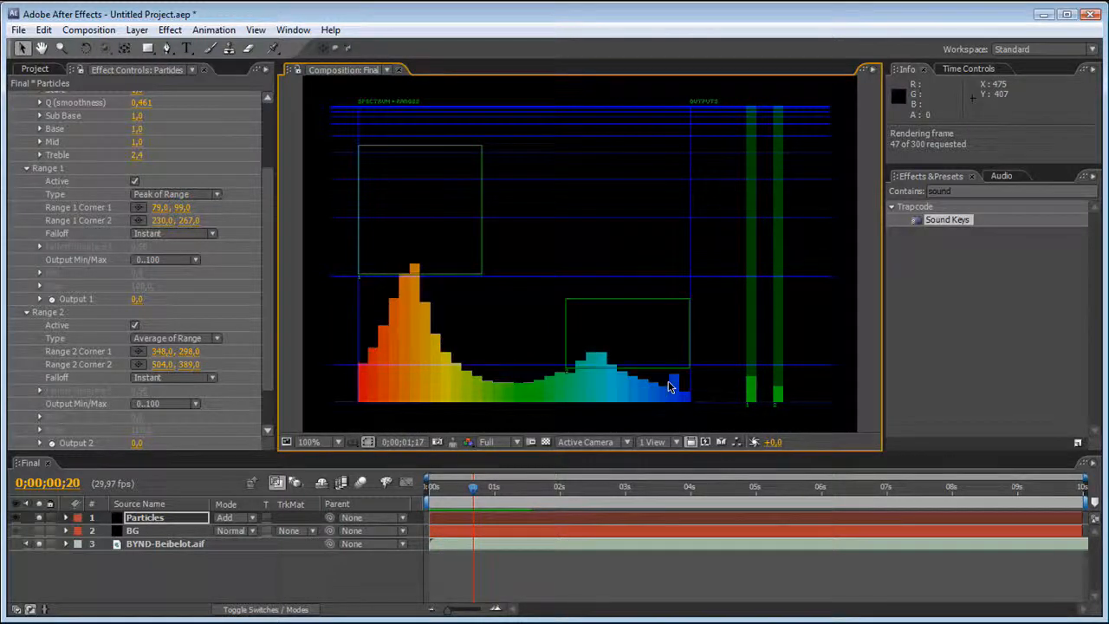
Preview Range 2, set its Type to Peak of Range, and refine its corners to about 346, 290 and 505, 382.
{"action": "key", "text": "space"}
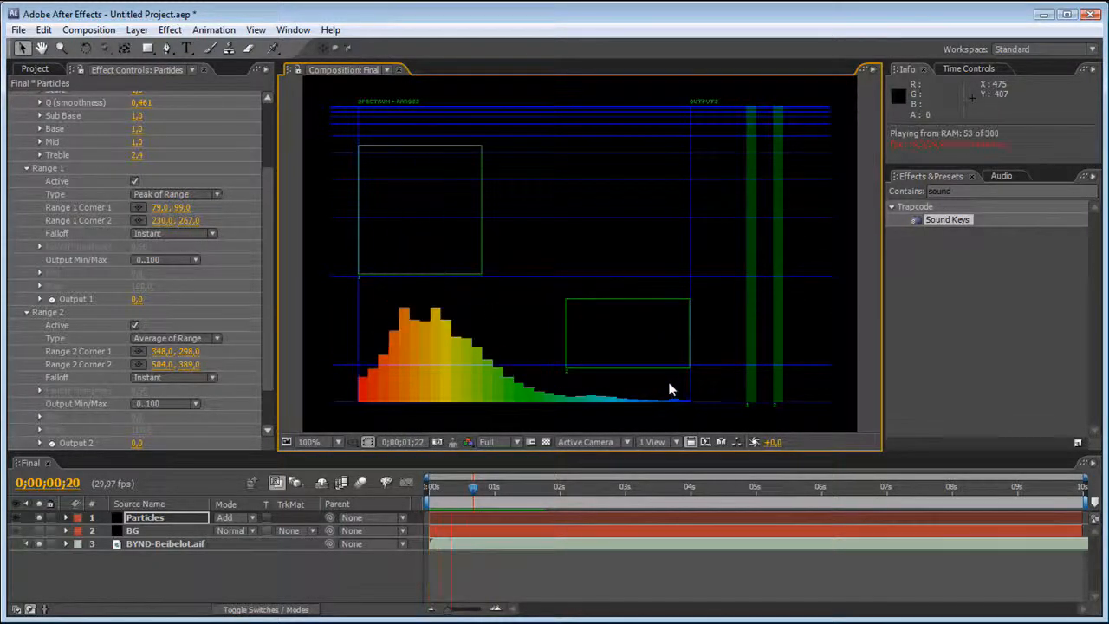
{"action": "key", "text": "space"}
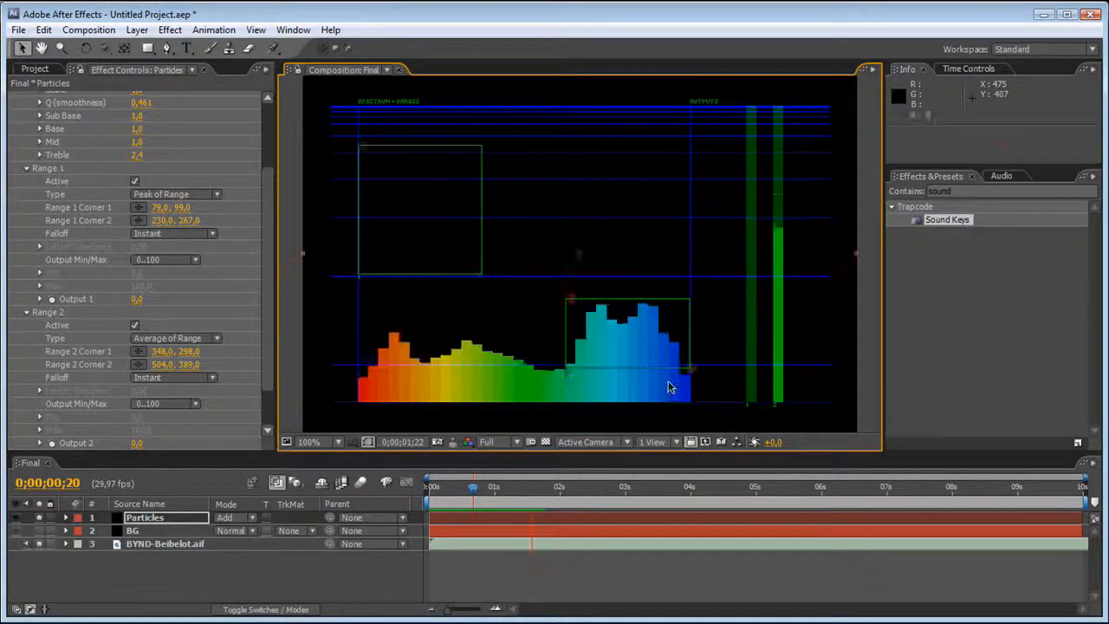
{"action": "left_click_drag", "start_coordinate": [691, 370], "coordinate": [693, 365]}
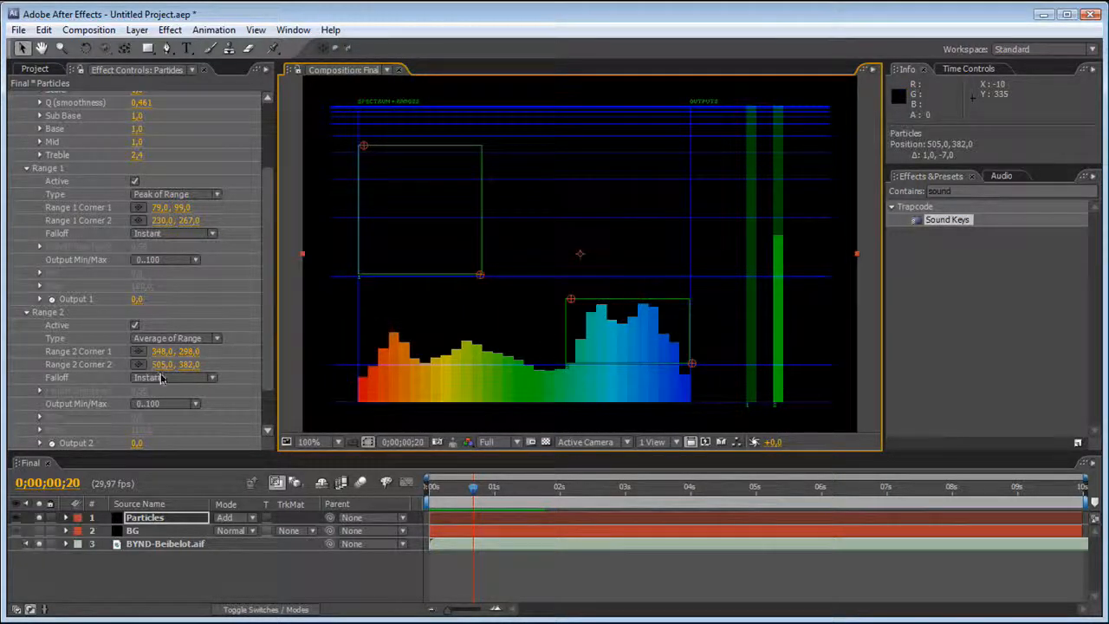
{"action": "left_click", "coordinate": [170, 340]}
{"action": "left_click", "coordinate": [178, 358]}
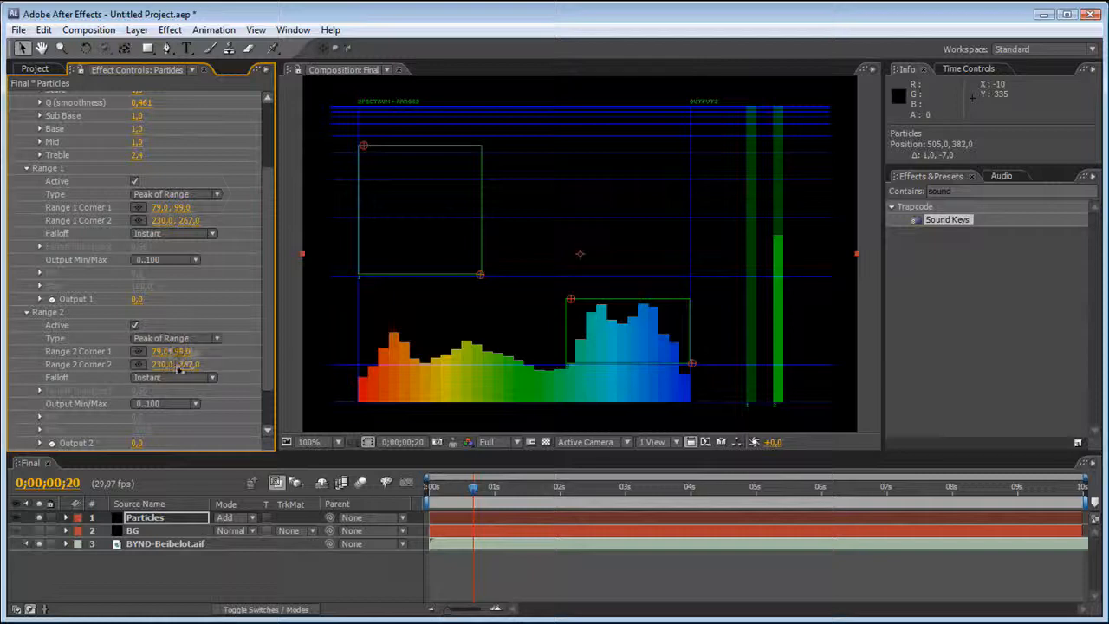
{"action": "left_click_drag", "start_coordinate": [567, 296], "coordinate": [566, 294]}
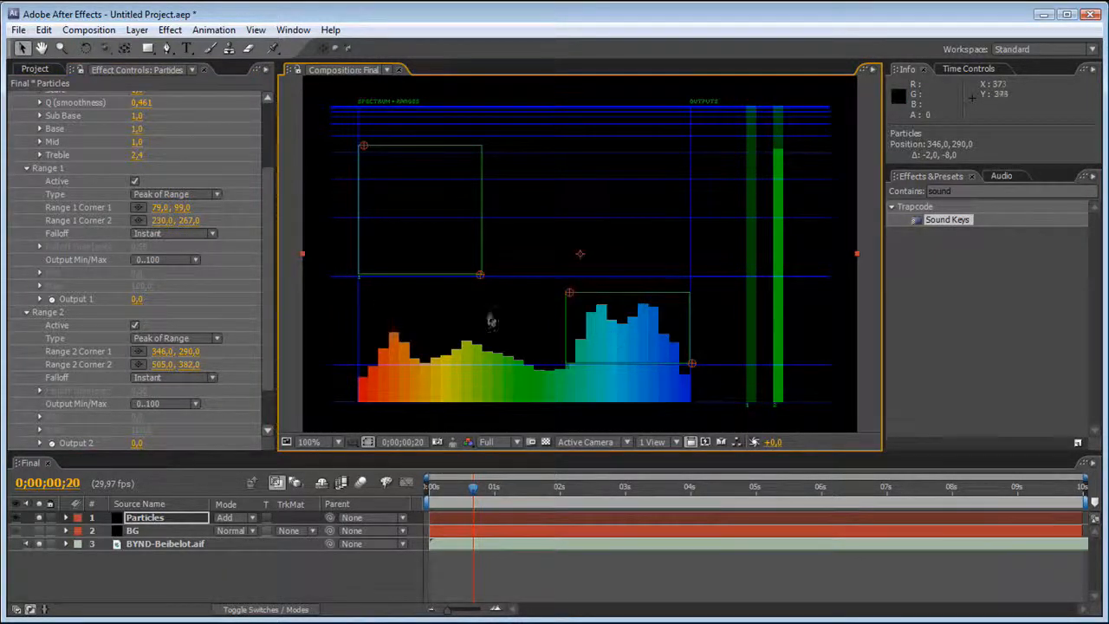
Set Output Min/Max to 0..1 for both Range 1 and Range 2.
{"action": "left_click", "coordinate": [188, 260]}
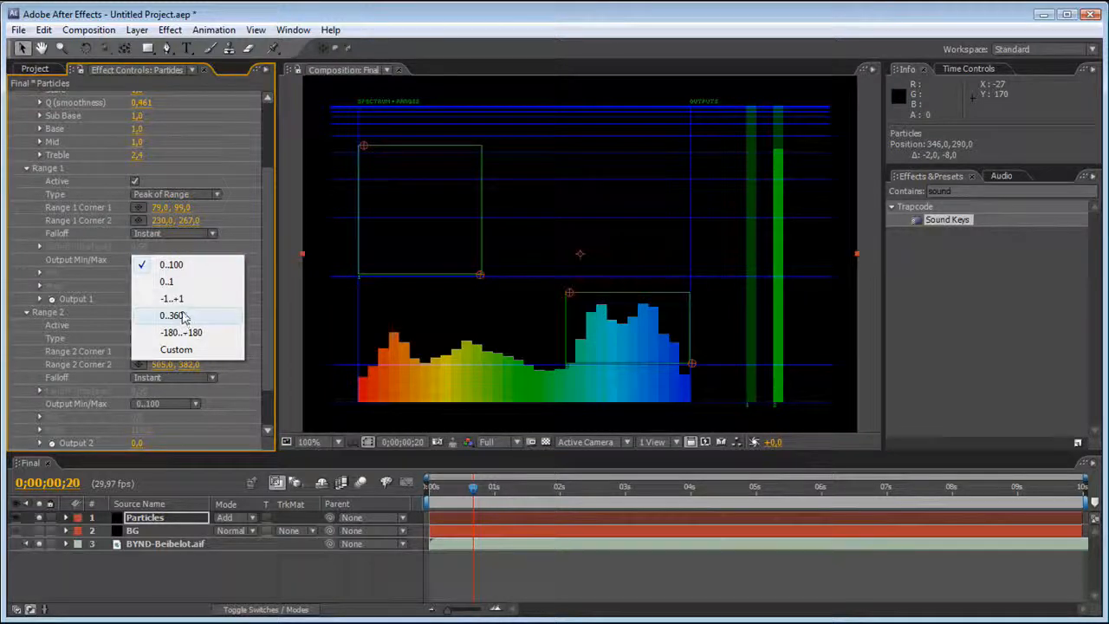
{"action": "left_click", "coordinate": [183, 288]}
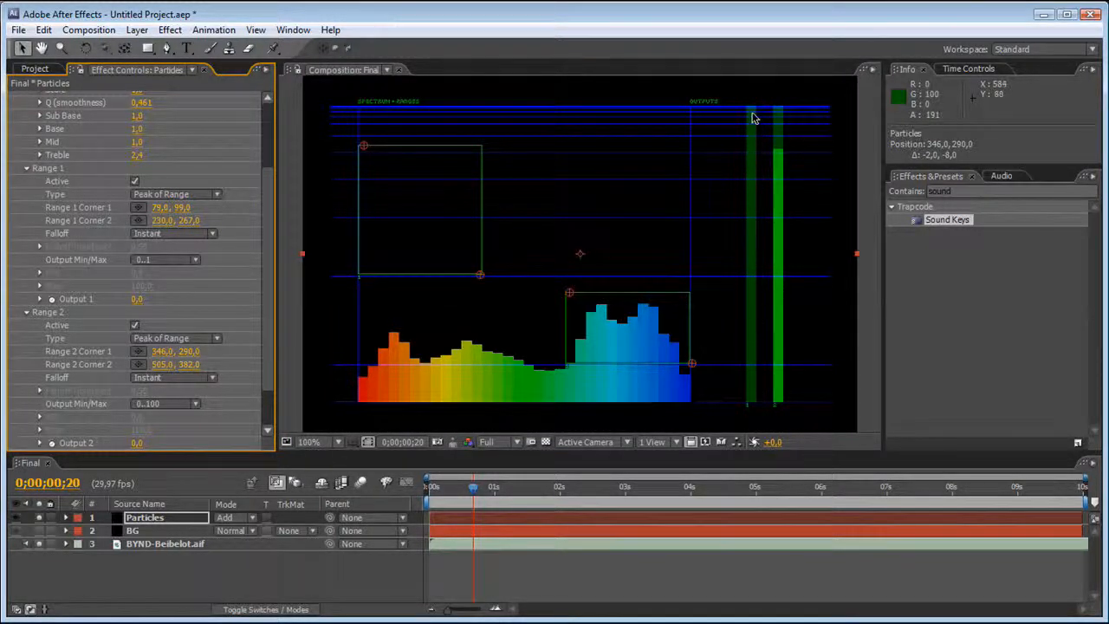
{"action": "left_click", "coordinate": [194, 406]}
{"action": "left_click", "coordinate": [187, 426]}
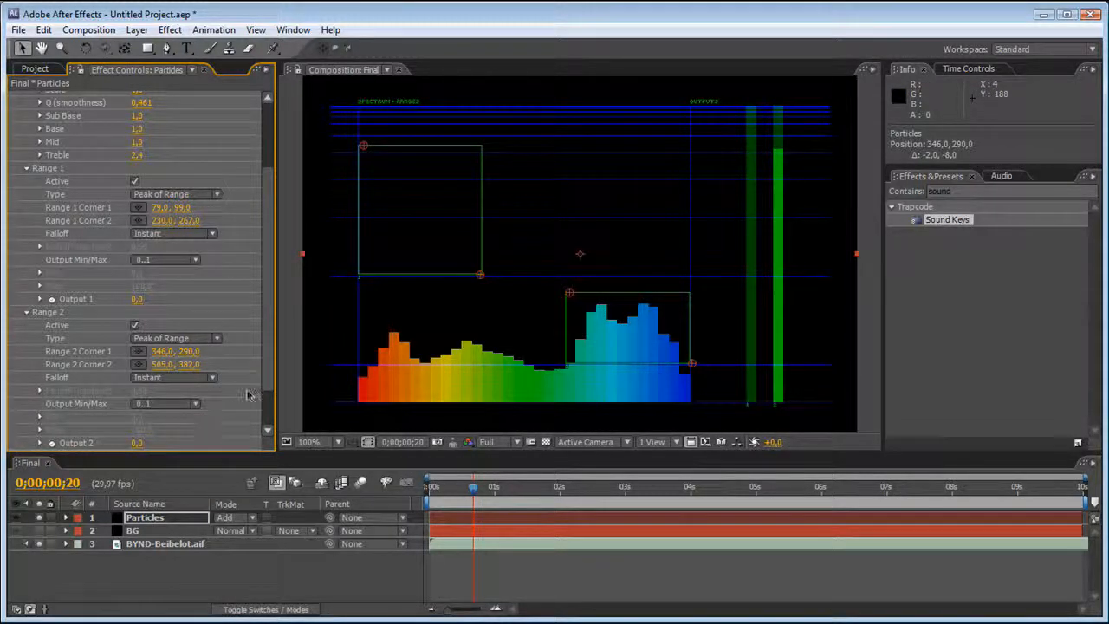
Turn off Use Comp fps in Sound Keys and apply the effect to generate the Output 1 and Output 2 keyframes.
{"action": "scroll", "coordinate": [264, 387], "scroll_direction": "down", "scroll_amount": 2}
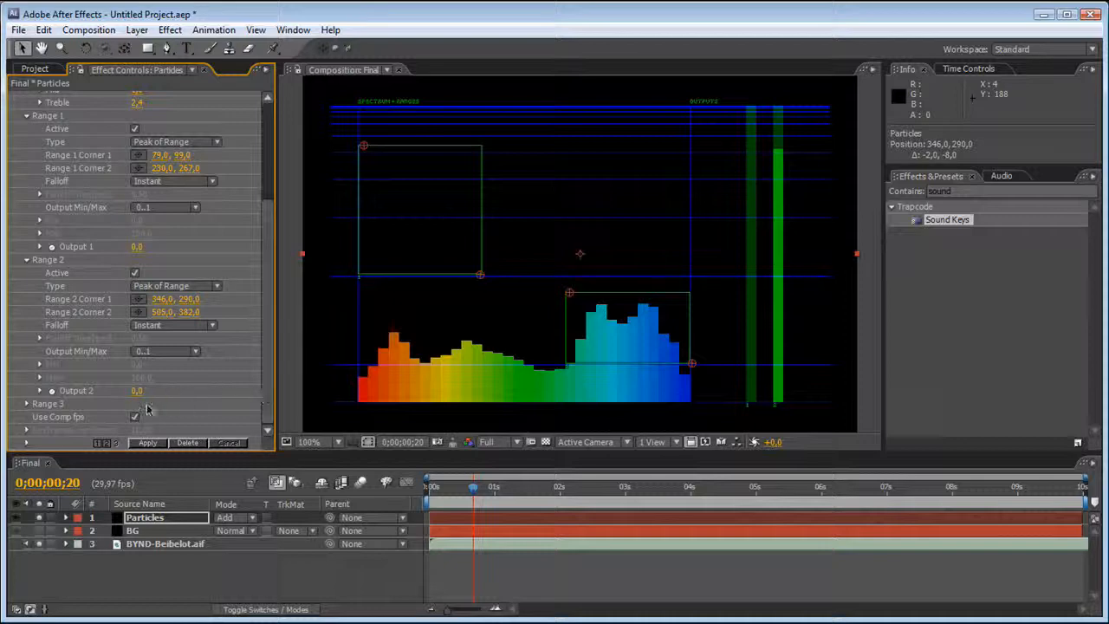
{"action": "left_click", "coordinate": [134, 417]}
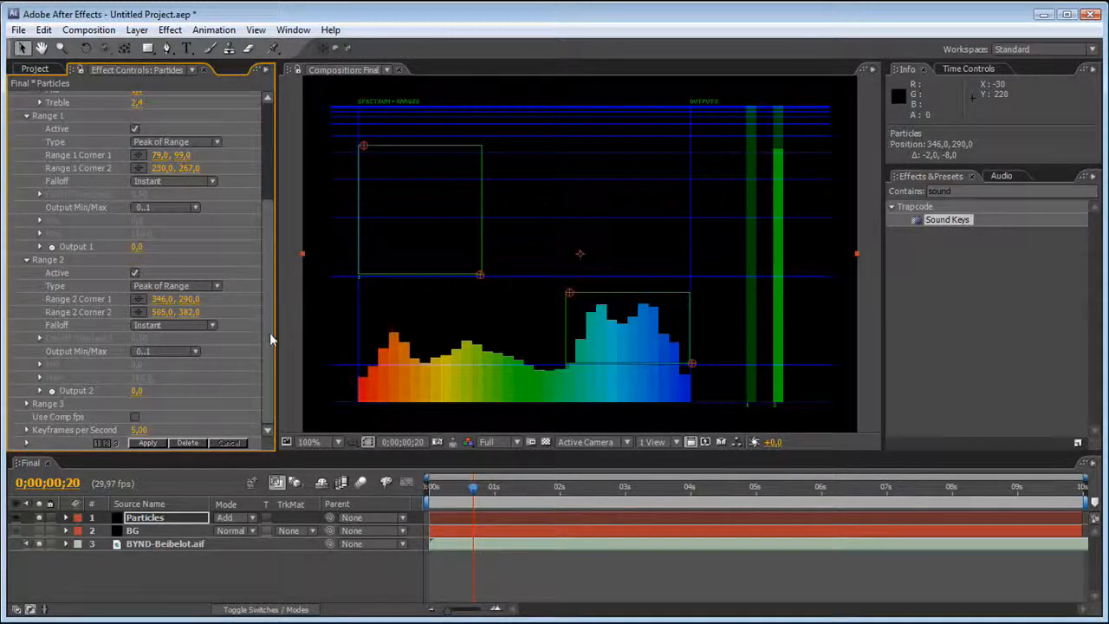
{"action": "scroll", "coordinate": [275, 259], "scroll_direction": "up", "scroll_amount": 5}
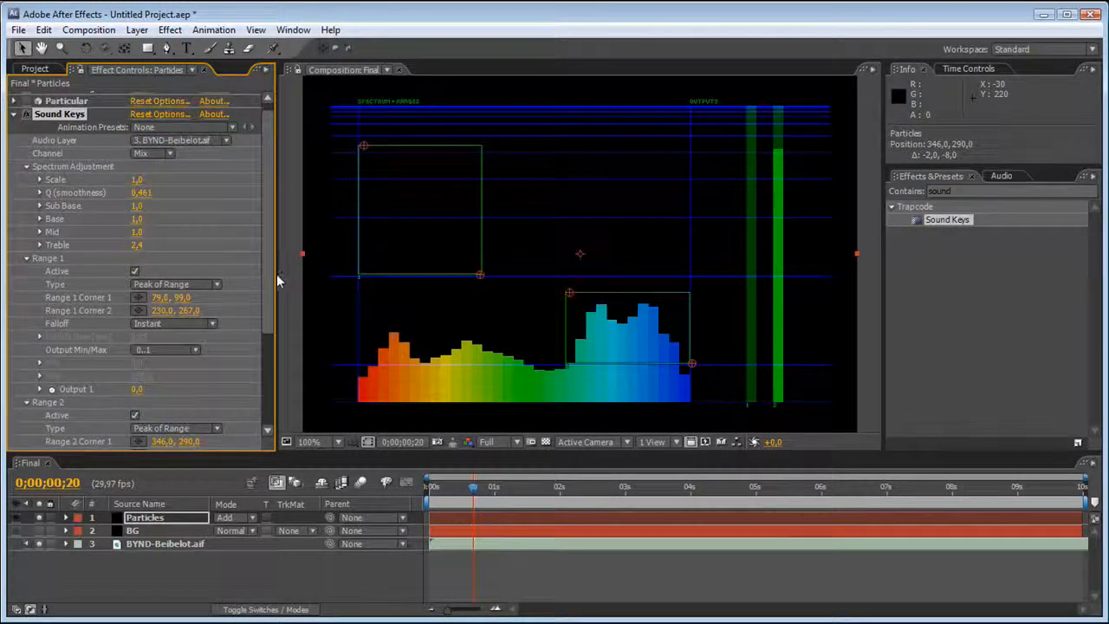
{"action": "scroll", "coordinate": [272, 320], "scroll_direction": "down", "scroll_amount": 5}
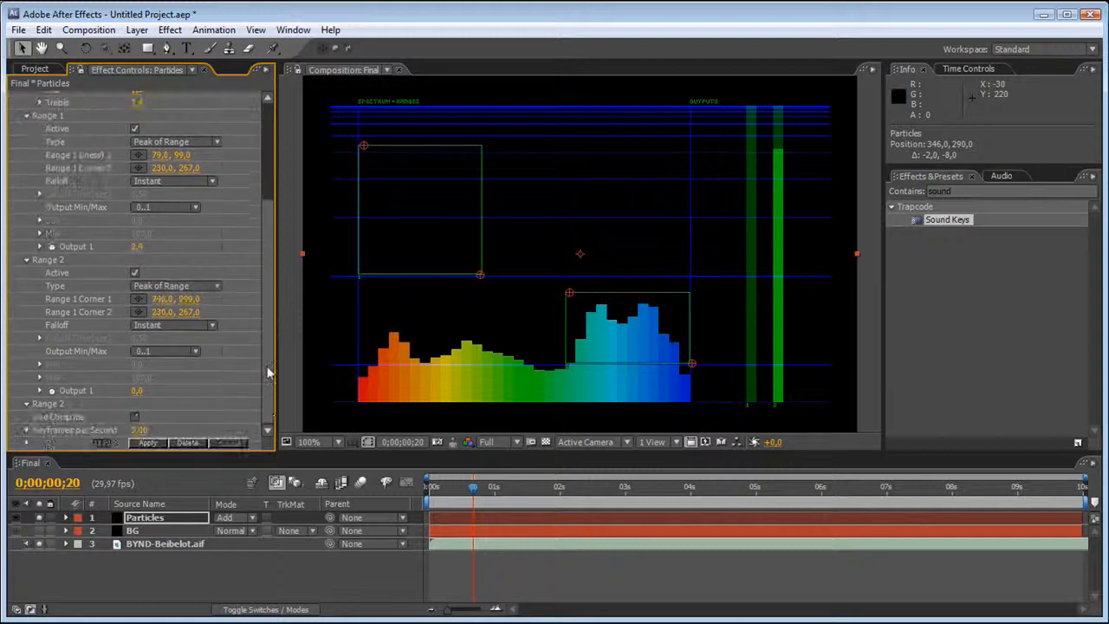
{"action": "left_click", "coordinate": [153, 442]}
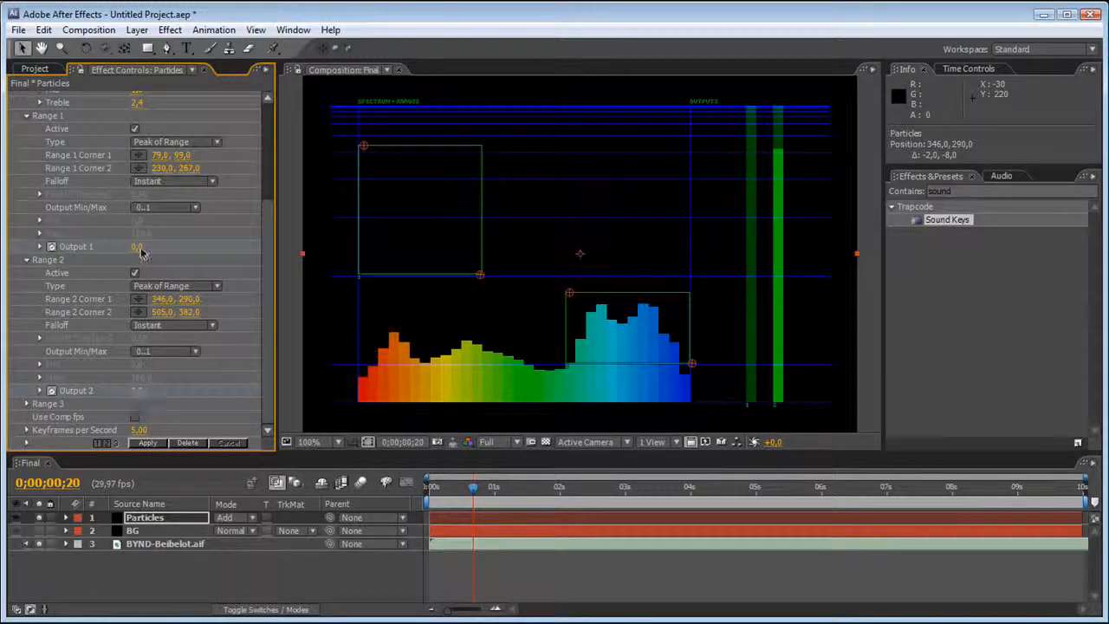
Unsolo the Particles and audio layers, re-enable Sec Left > Right and Particular, and switch off and collapse Sound Keys.
{"action": "left_click", "coordinate": [130, 518]}
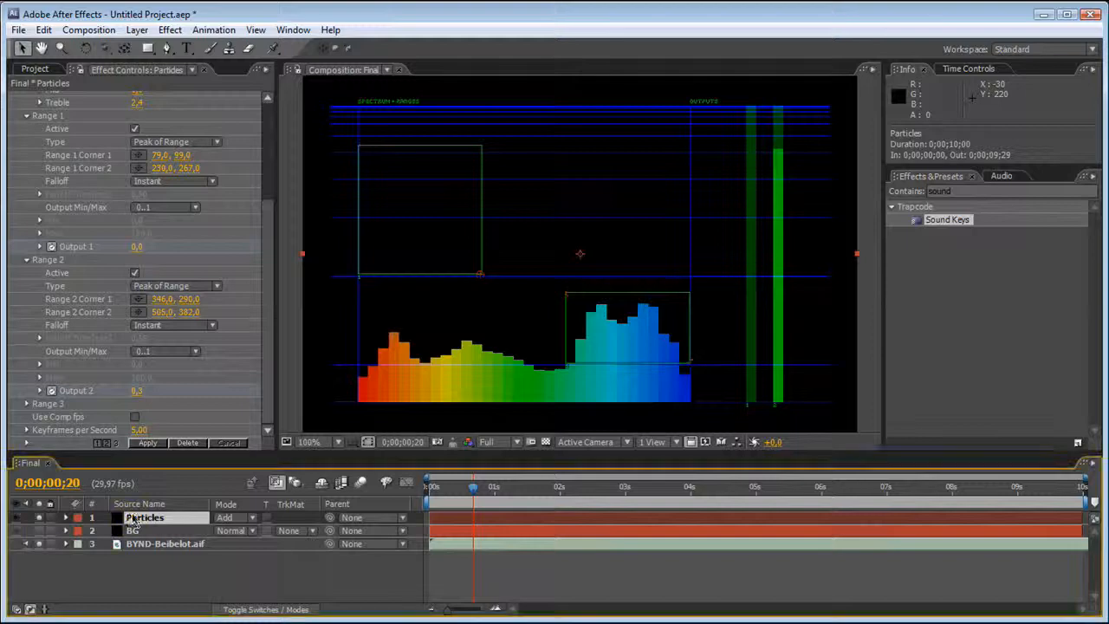
{"action": "left_click", "coordinate": [39, 530]}
{"action": "left_click_drag", "start_coordinate": [267, 347], "coordinate": [279, 171]}
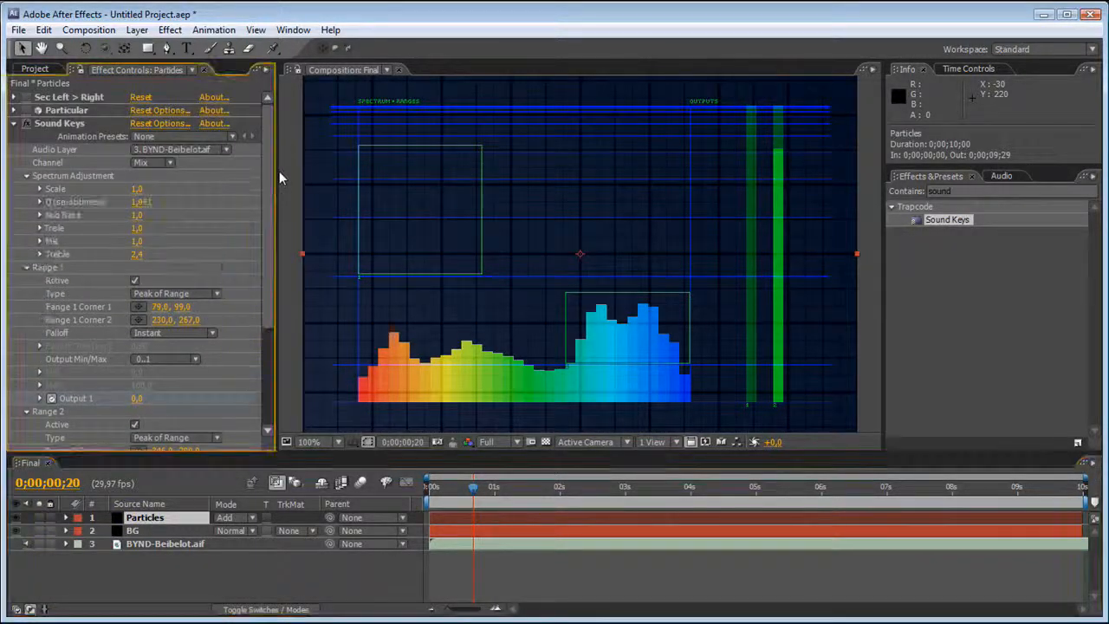
{"action": "left_click", "coordinate": [15, 124]}
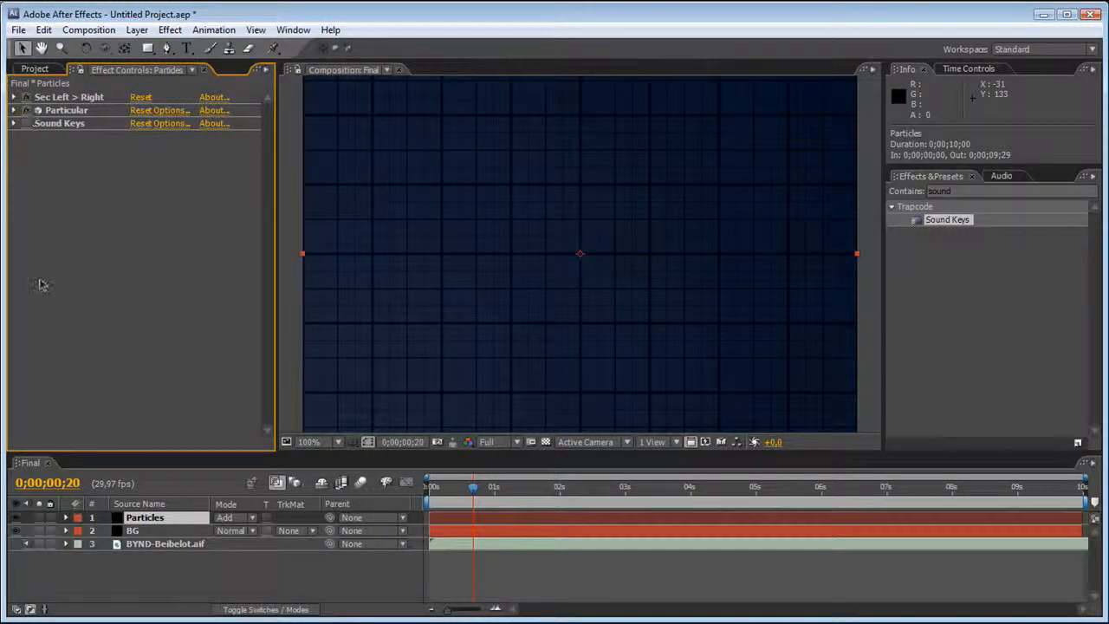
Reveal the Particles layer's Position XY and Life expressions in the timeline and enlarge the timeline area.
{"action": "left_click", "coordinate": [157, 517]}
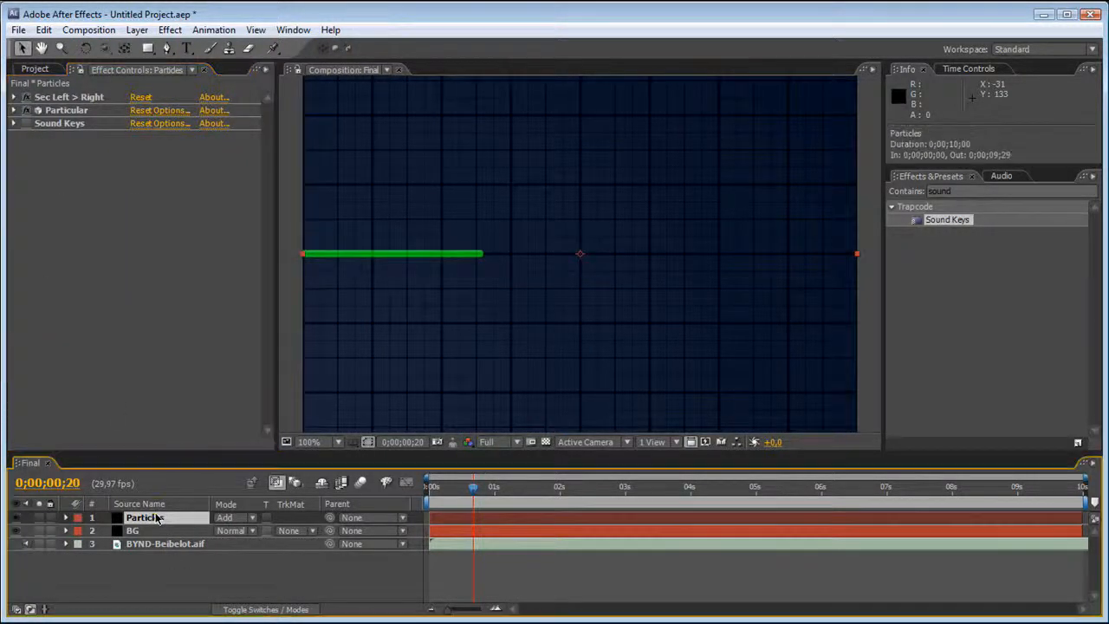
{"action": "key", "text": "e"}
{"action": "key", "text": "e"}
{"action": "scroll", "coordinate": [208, 529], "scroll_direction": "down", "scroll_amount": 2}
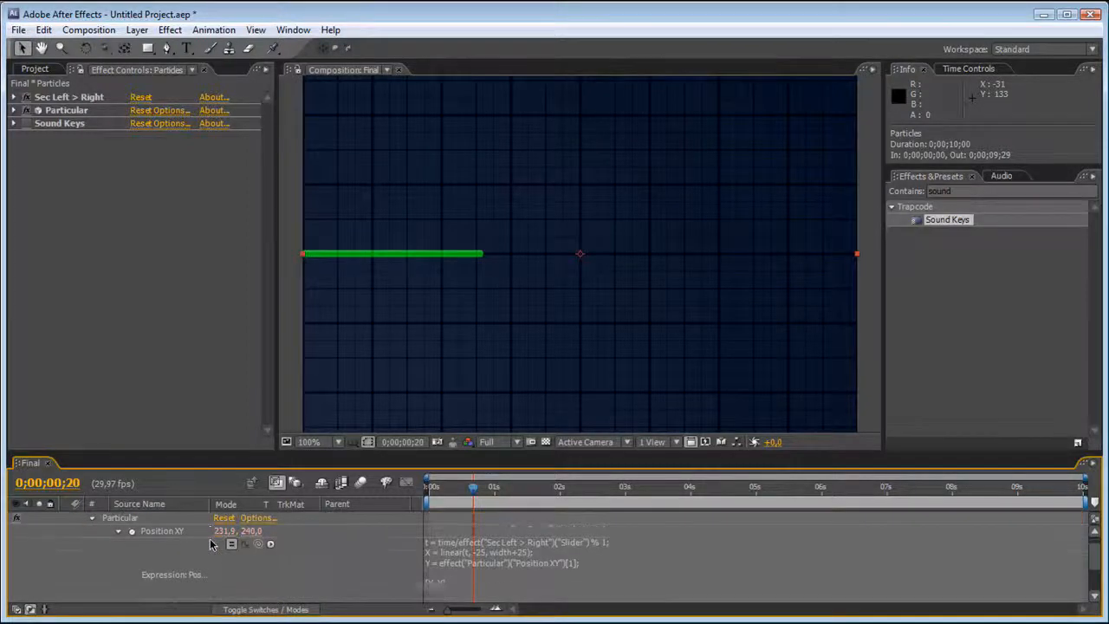
{"action": "left_click_drag", "start_coordinate": [214, 462], "coordinate": [223, 333]}
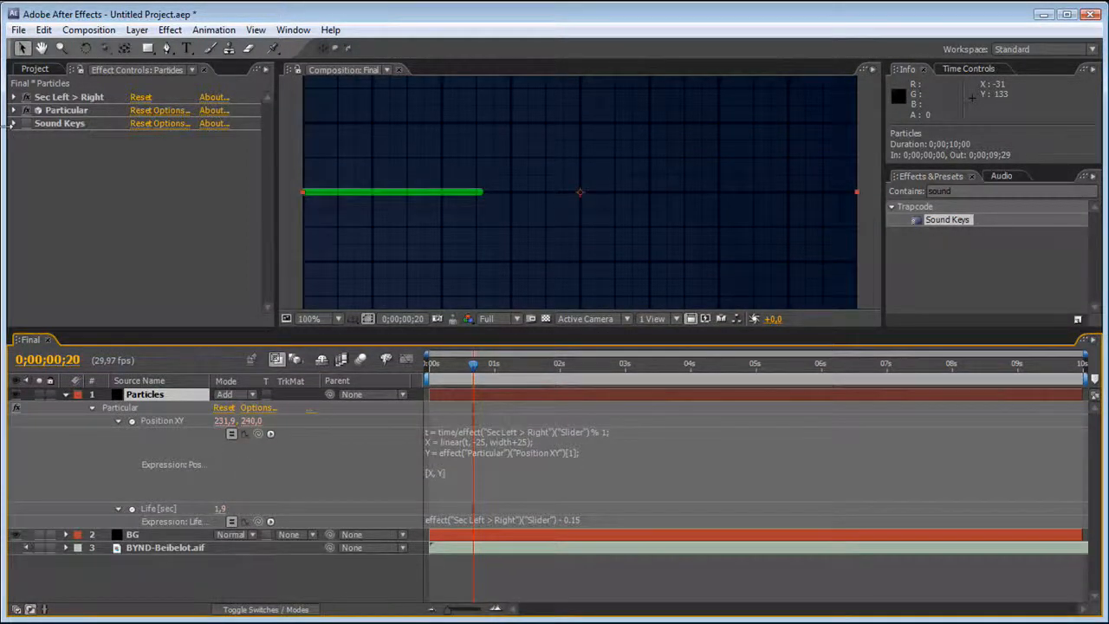
Show the Sound Keys Output 1 and Output 2 keyframes in the Particles layer's timeline, and collapse the effect's settings.
{"action": "left_click", "coordinate": [13, 123]}
{"action": "scroll", "coordinate": [86, 217], "scroll_direction": "down", "scroll_amount": 5}
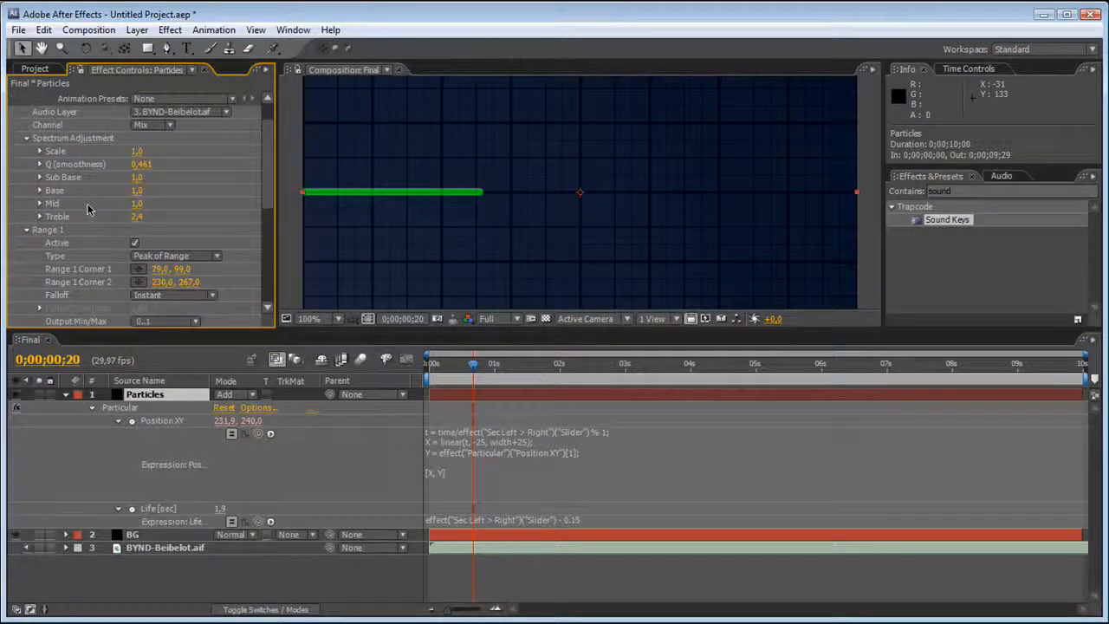
{"action": "scroll", "coordinate": [84, 218], "scroll_direction": "down", "scroll_amount": 5}
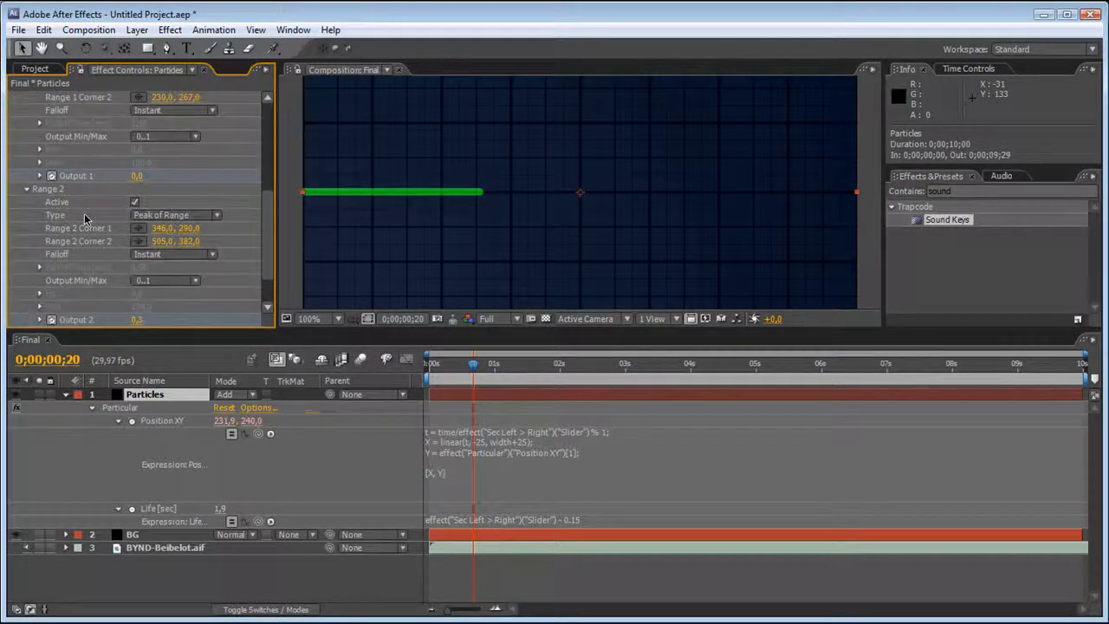
{"action": "left_click", "coordinate": [52, 297], "text": "alt"}
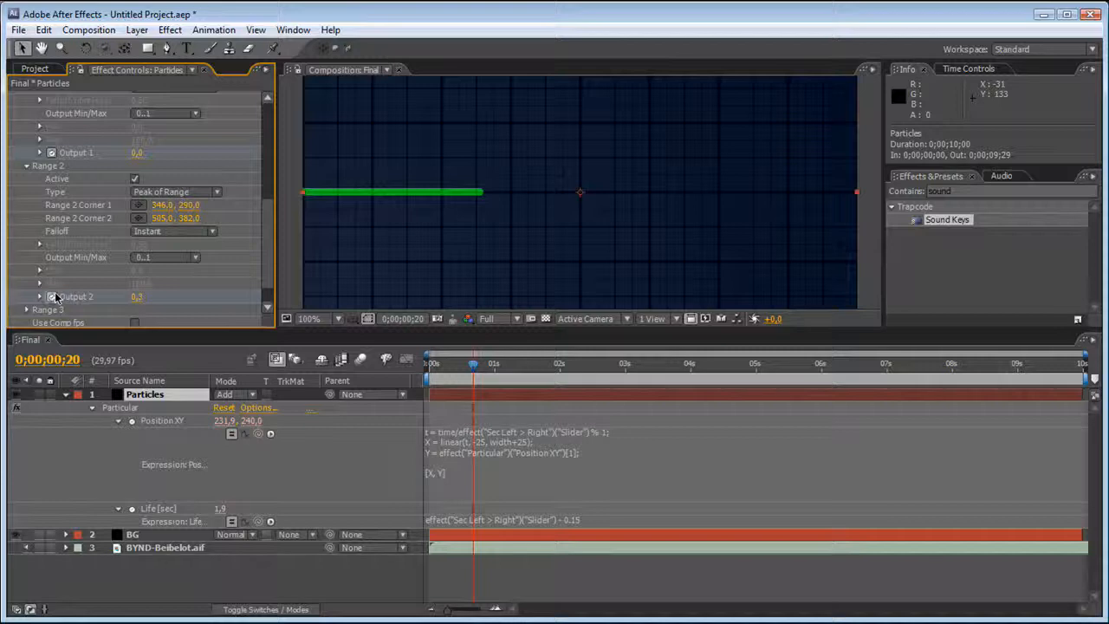
{"action": "left_click", "coordinate": [52, 153], "text": "alt"}
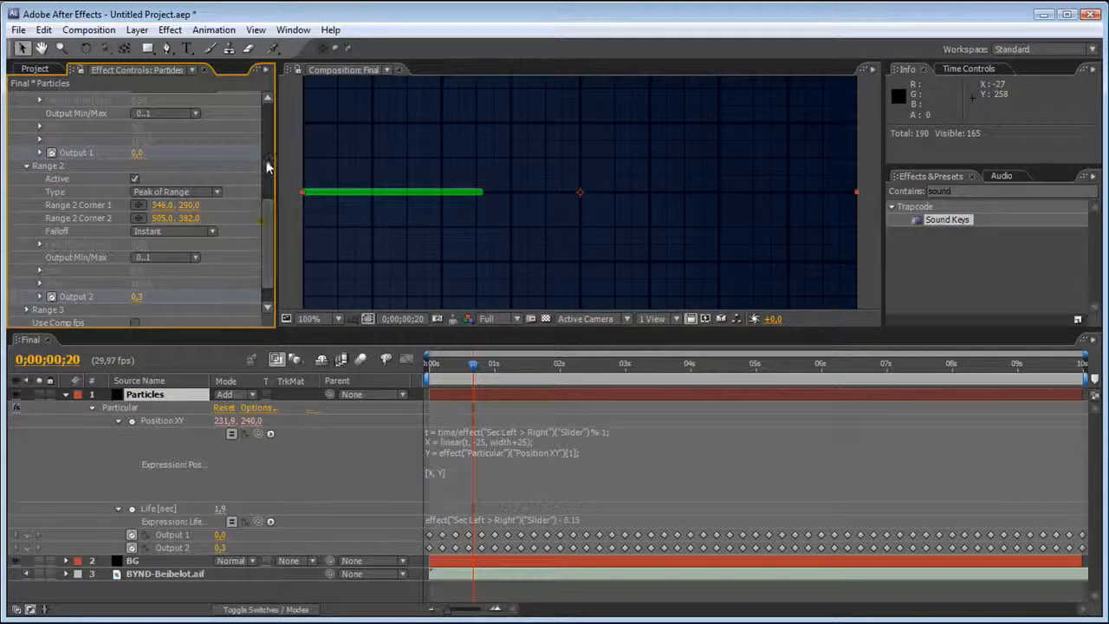
{"action": "scroll", "coordinate": [269, 203], "scroll_direction": "up", "scroll_amount": 10}
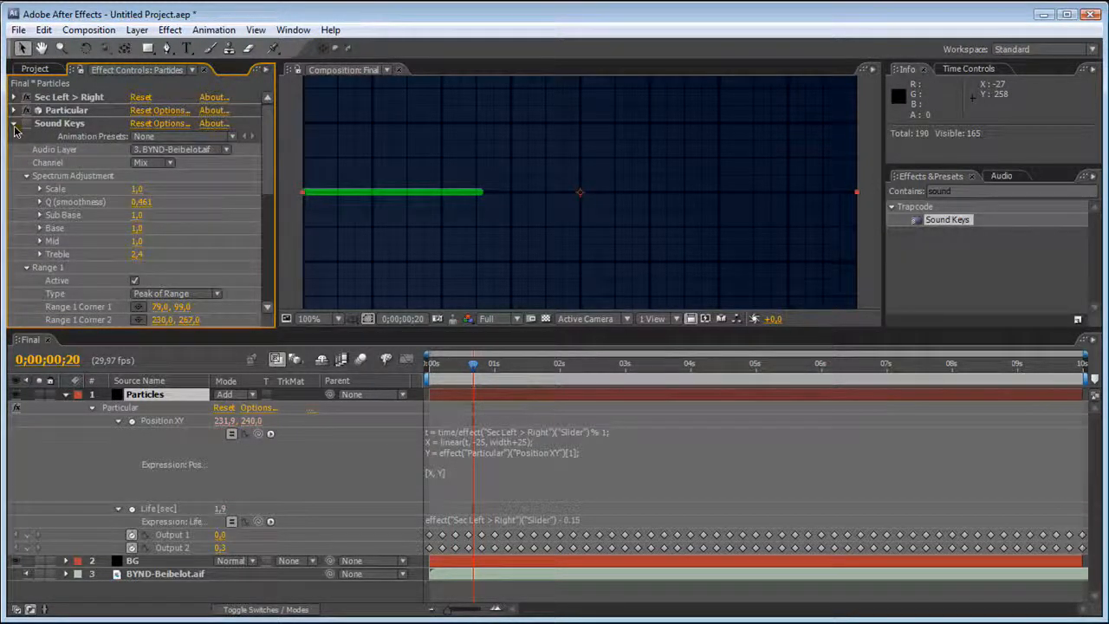
{"action": "left_click", "coordinate": [14, 123]}
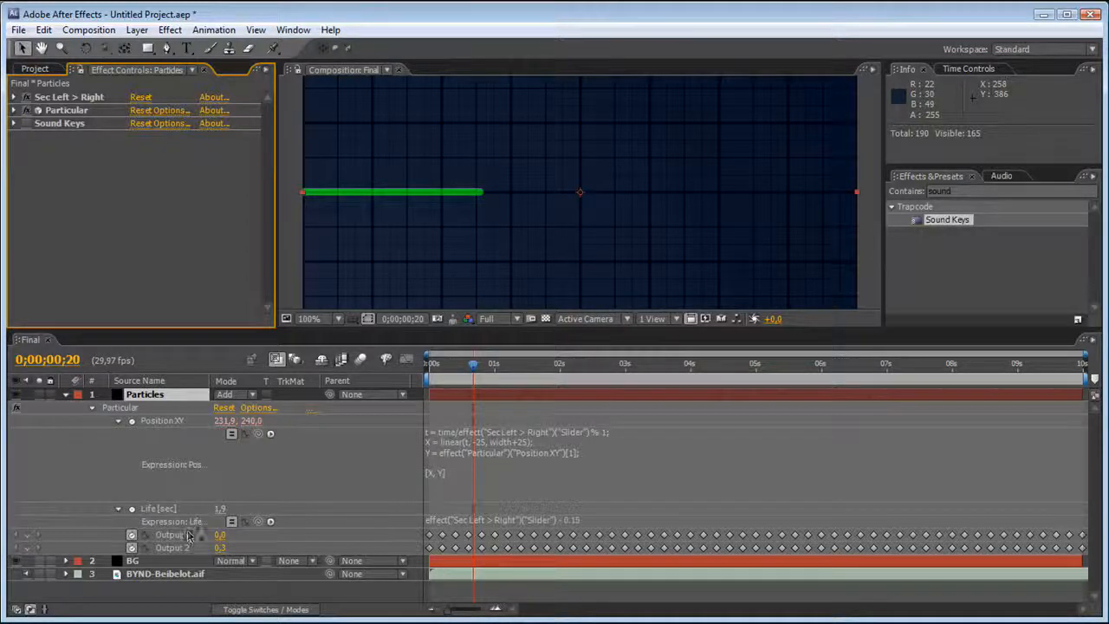
Replace the Y reference in the Particles layer's Position XY expression with height/2 +.
{"action": "left_click", "coordinate": [431, 451]}
{"action": "left_click_drag", "start_coordinate": [442, 452], "coordinate": [571, 452]}
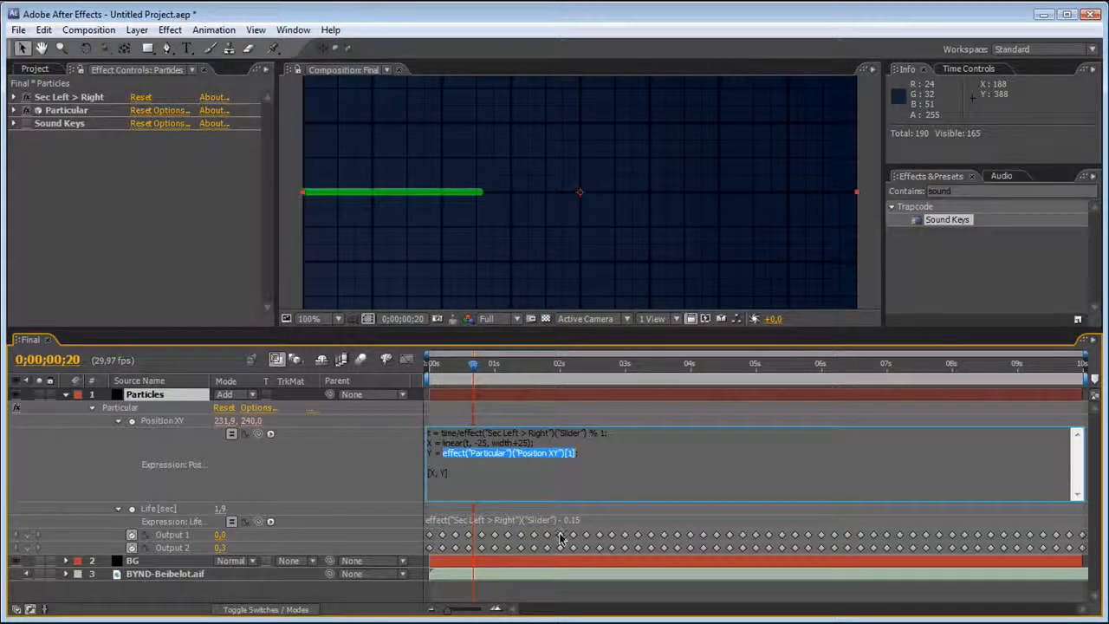
{"action": "type", "text": "height"}
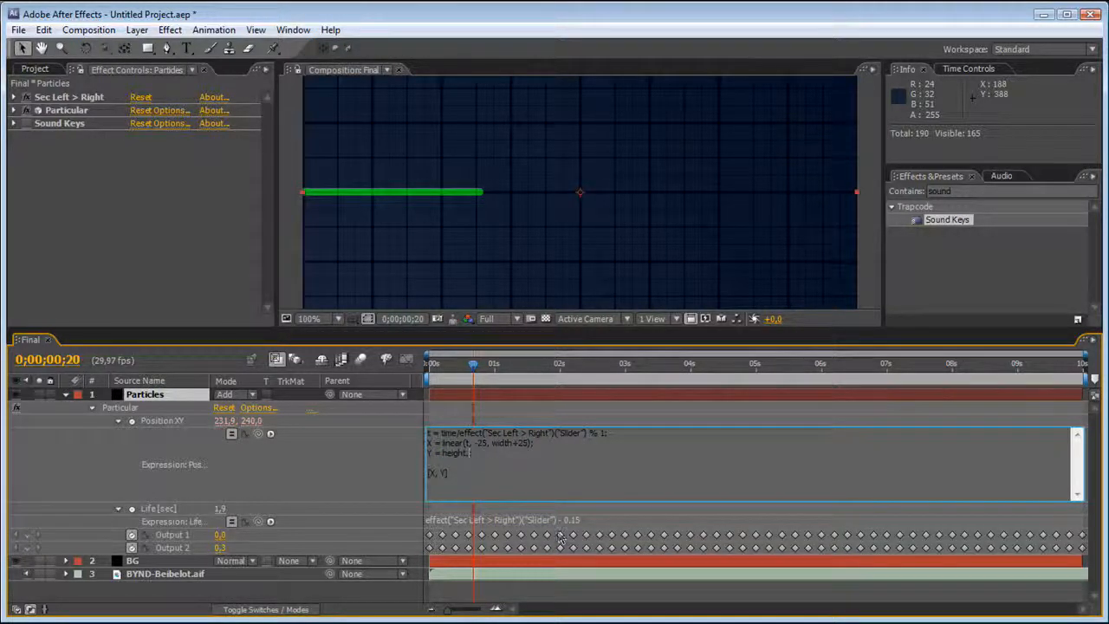
{"action": "type", "text": "/2 +"}
{"action": "left_click_drag", "start_coordinate": [257, 522], "coordinate": [194, 537]}
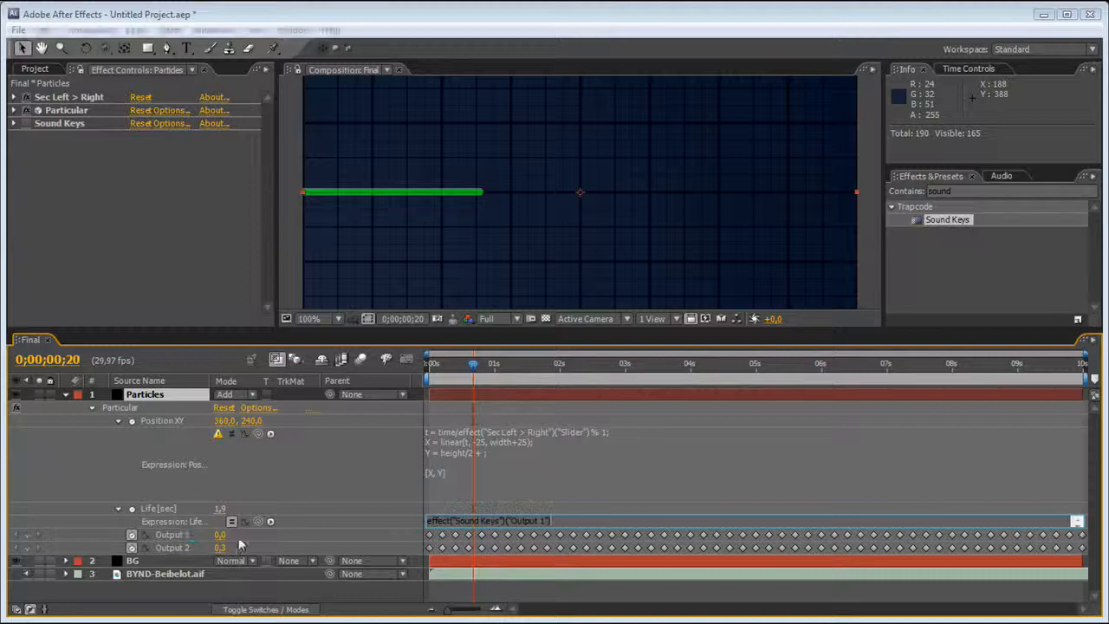
{"action": "left_click", "coordinate": [437, 537]}
{"action": "left_click", "coordinate": [660, 420]}
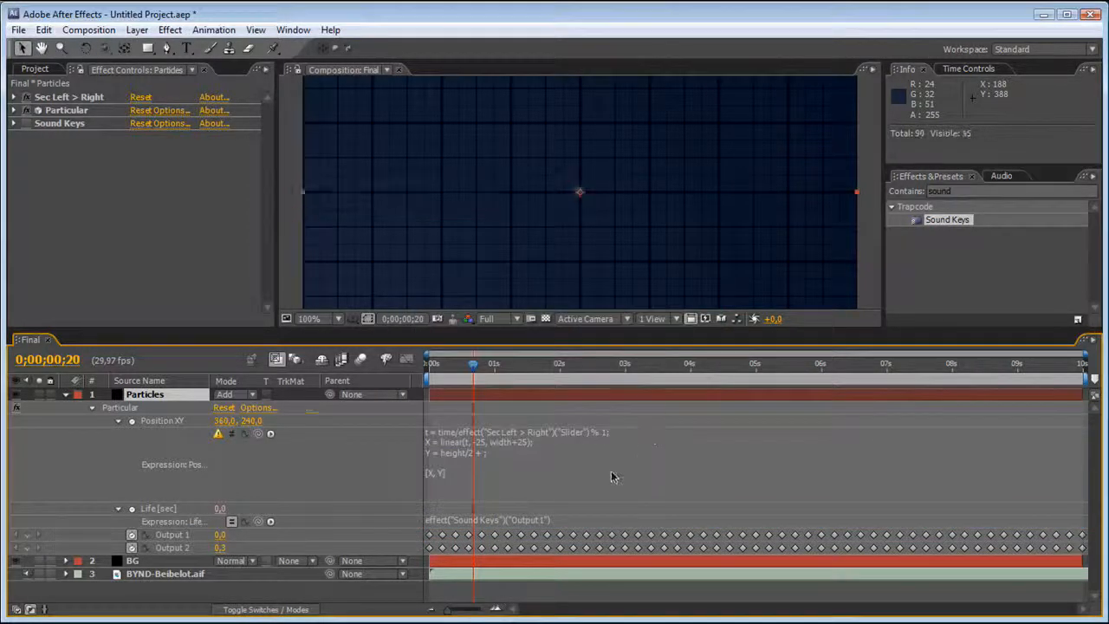
{"action": "key", "text": "ctrl+z"}
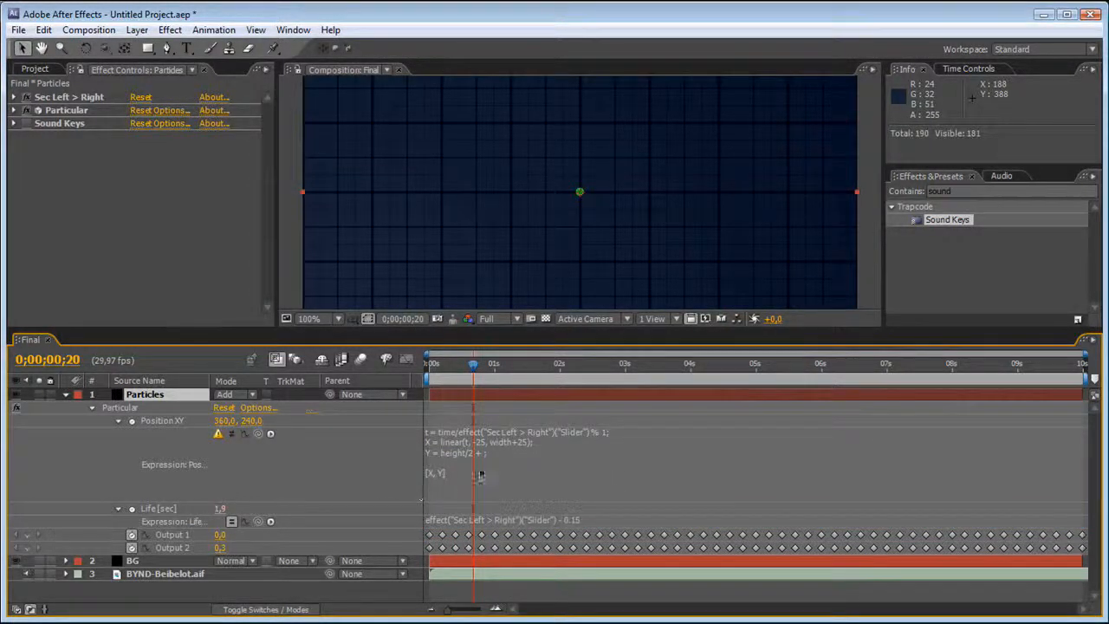
Complete the Y line of the Position XY expression by linking it to Sound Keys Output 1 after height/2 +.
{"action": "left_click", "coordinate": [480, 468]}
{"action": "left_click", "coordinate": [484, 453]}
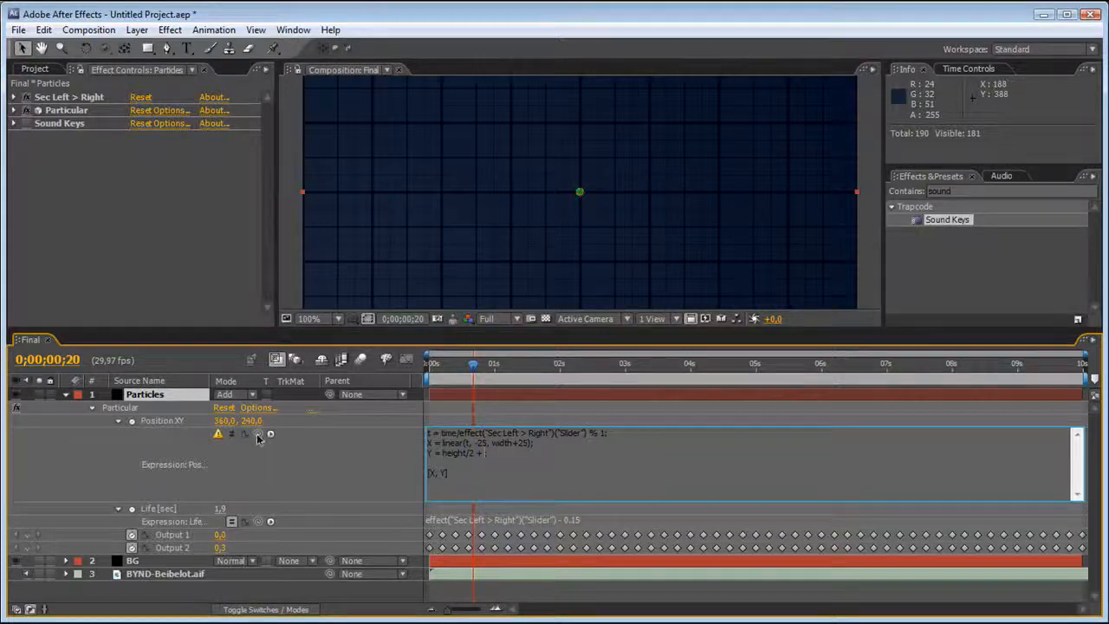
{"action": "left_click_drag", "start_coordinate": [257, 433], "coordinate": [173, 534]}
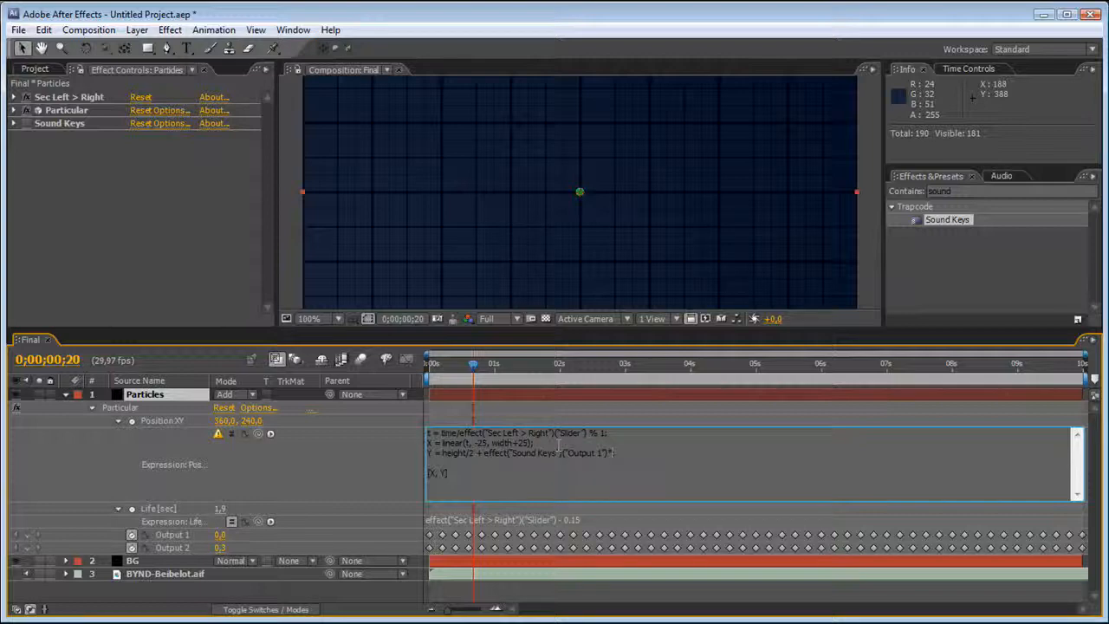
{"action": "left_click", "coordinate": [192, 238]}
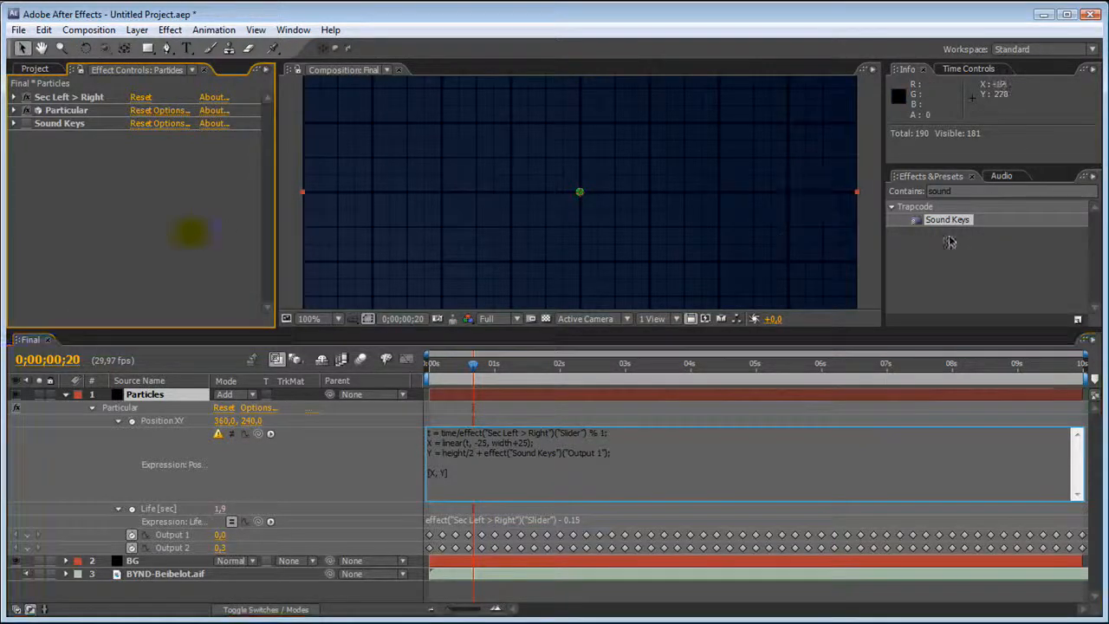
Find the Slider Control effect, add it to the Particles layer beneath Sec Left > Right, and rename it Height.
{"action": "left_click", "coordinate": [935, 192]}
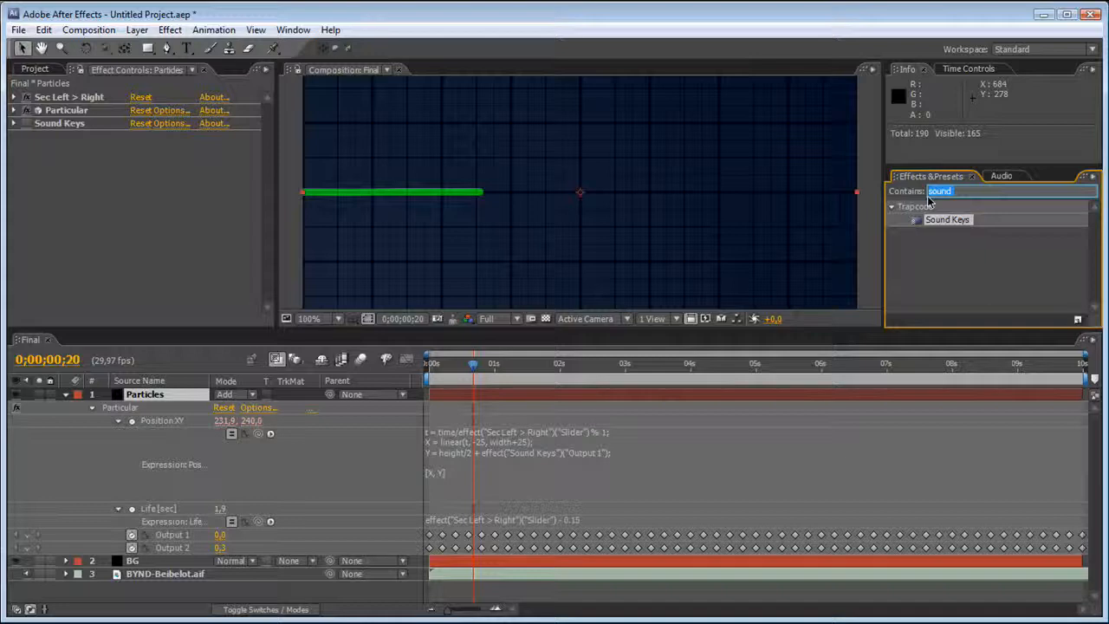
{"action": "key", "text": "BackSpace"}
{"action": "type", "text": "Slider"}
{"action": "left_click_drag", "start_coordinate": [950, 220], "coordinate": [104, 105]}
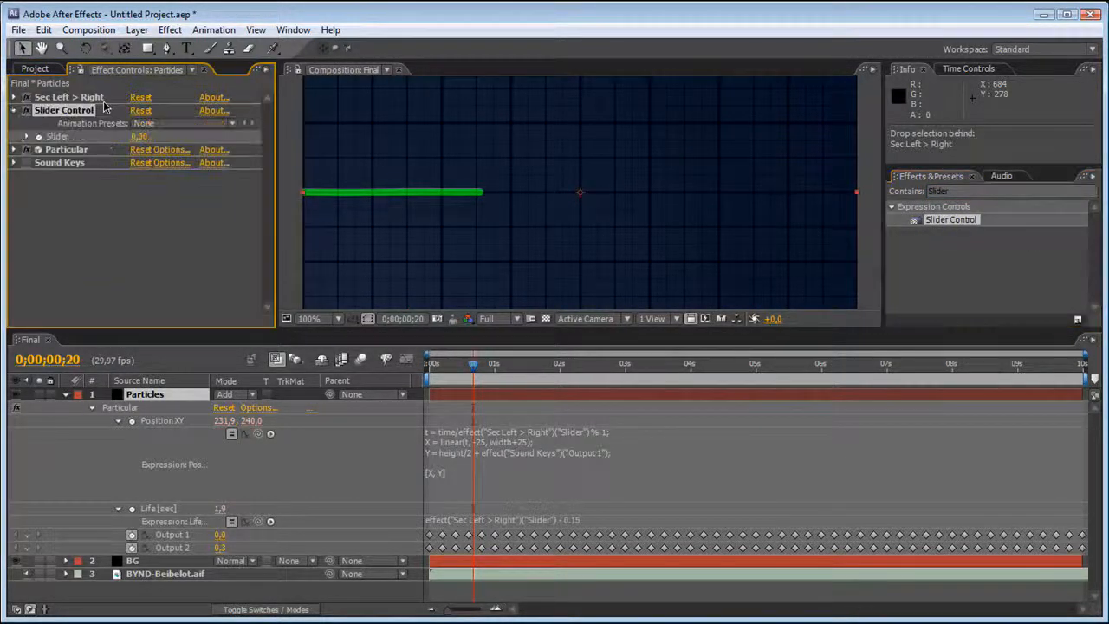
{"action": "type", "text": "Hei"}
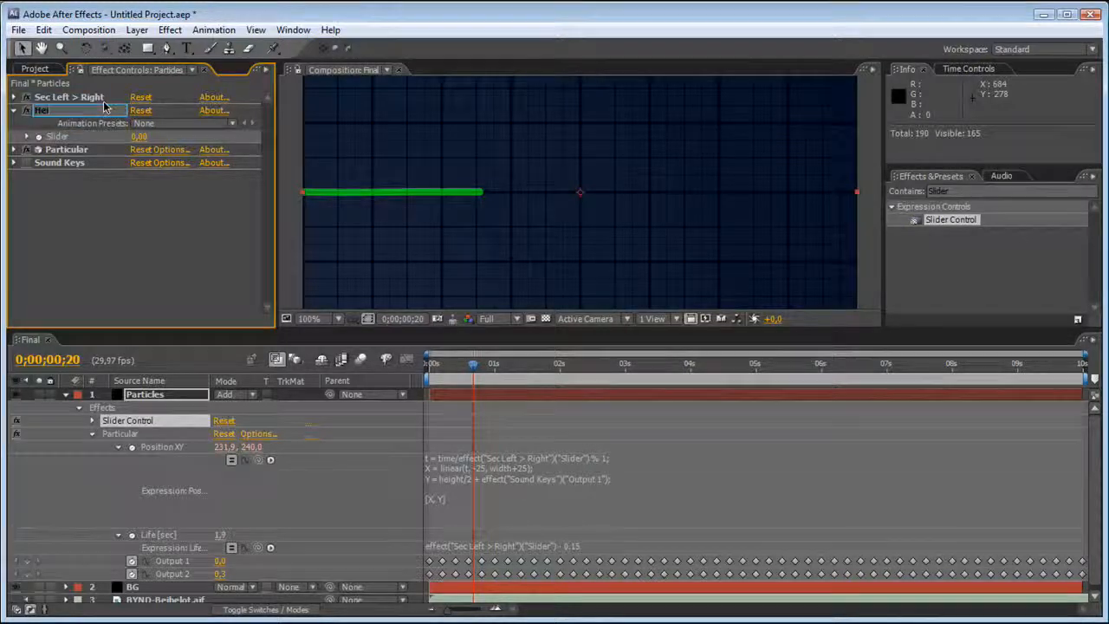
{"action": "type", "text": "ght"}
{"action": "key", "text": "Return"}
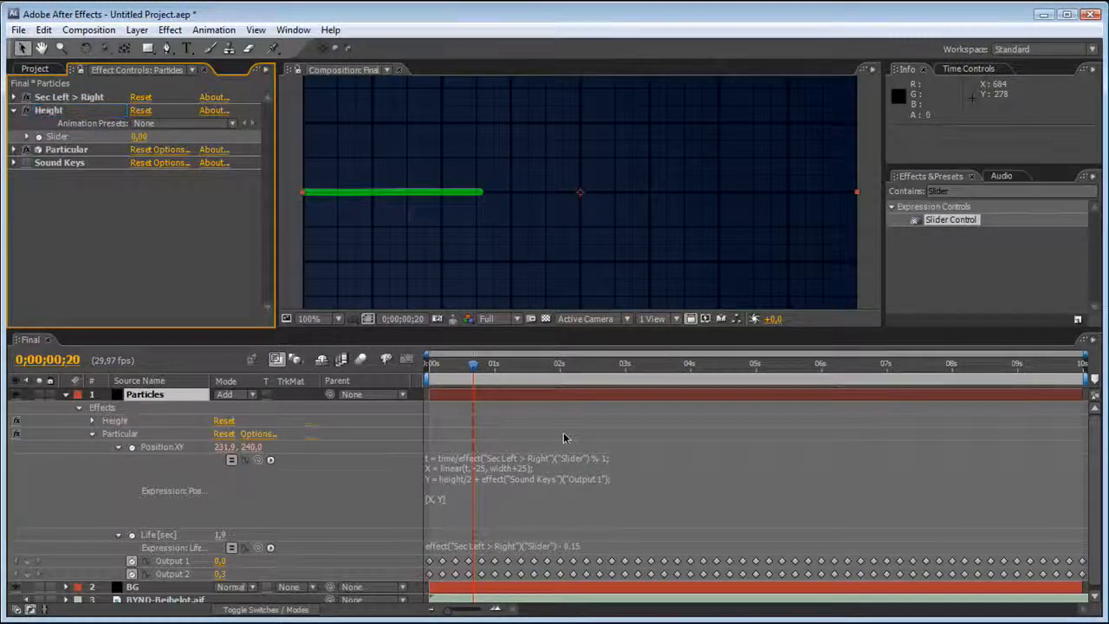
Multiply the Sound Keys Output 1 term in the Y expression by the Height slider.
{"action": "left_click", "coordinate": [596, 479]}
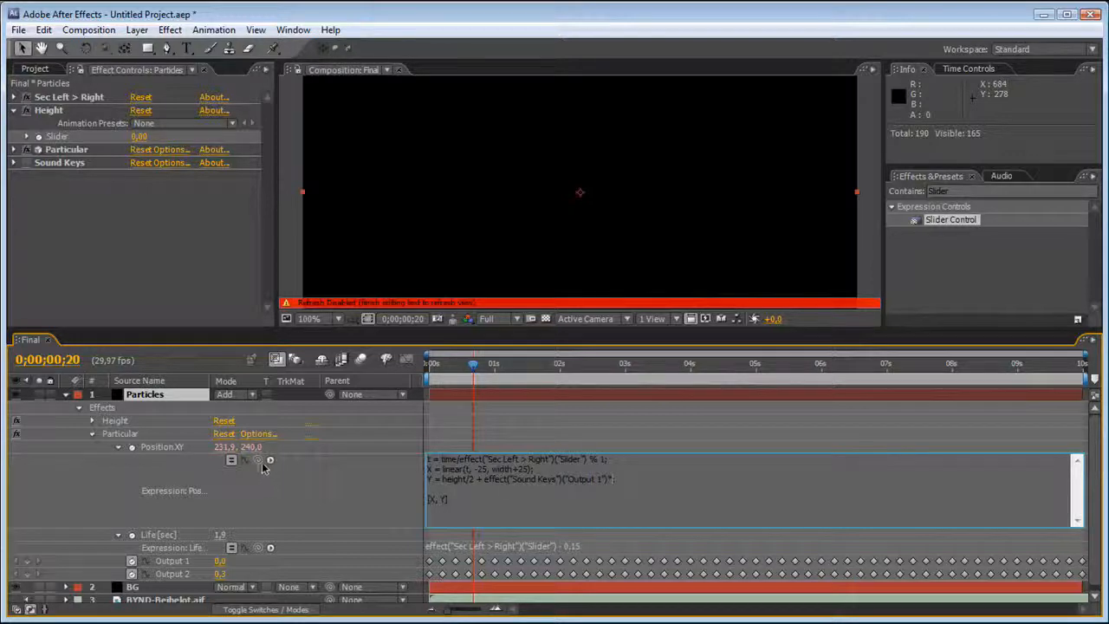
{"action": "left_click_drag", "start_coordinate": [257, 460], "coordinate": [93, 139]}
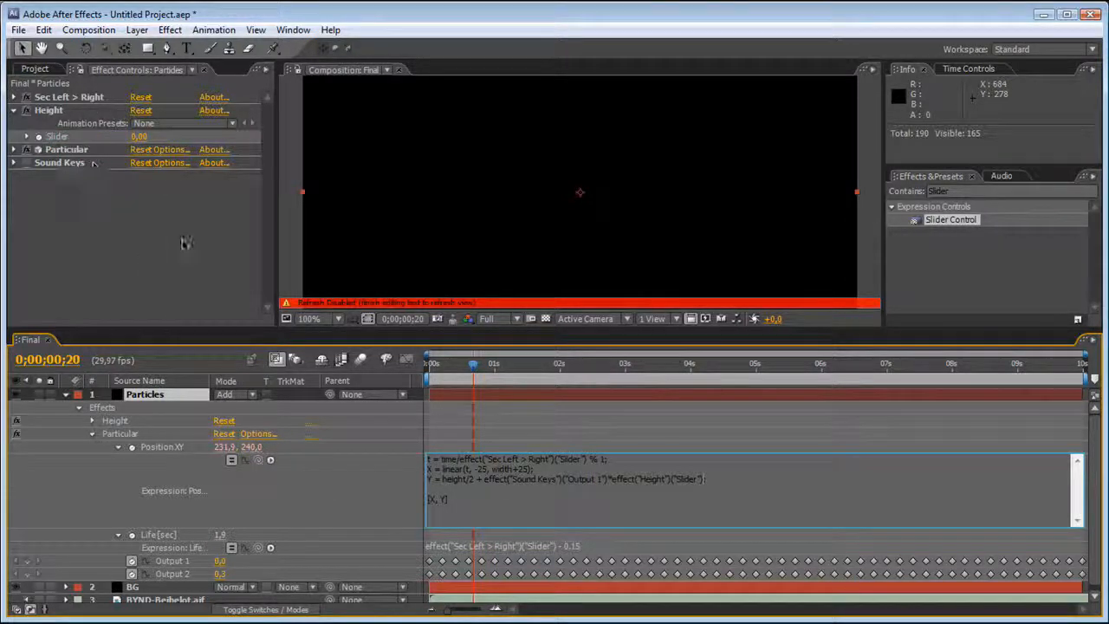
{"action": "left_click", "coordinate": [191, 267]}
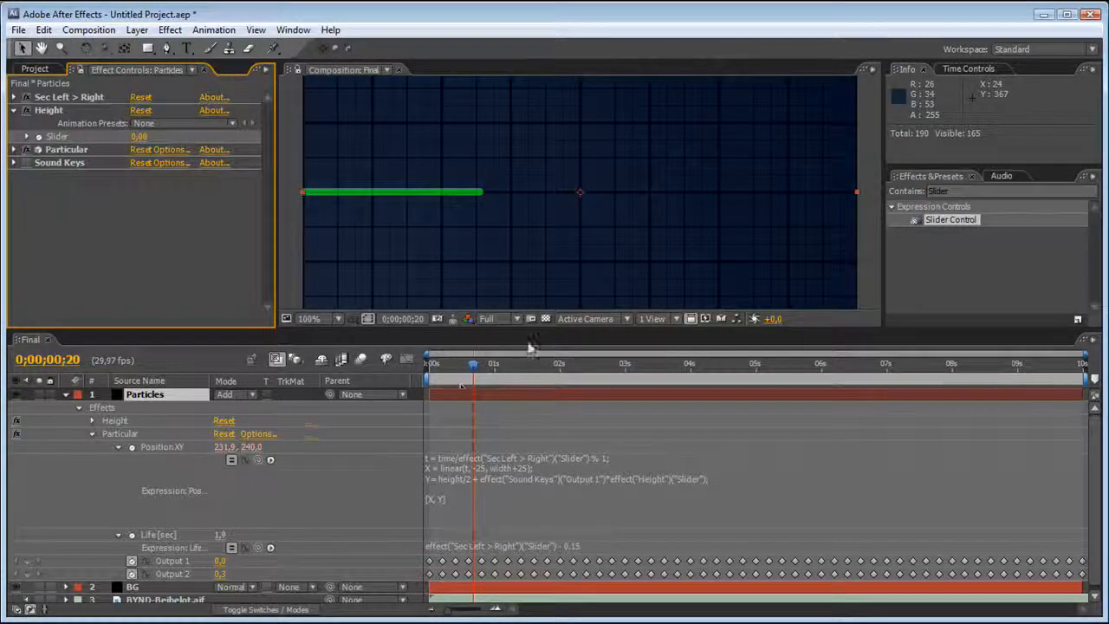
Move the current time to 0;00;00;27 and set the Height slider to 108.
{"action": "left_click_drag", "start_coordinate": [473, 364], "coordinate": [491, 373]}
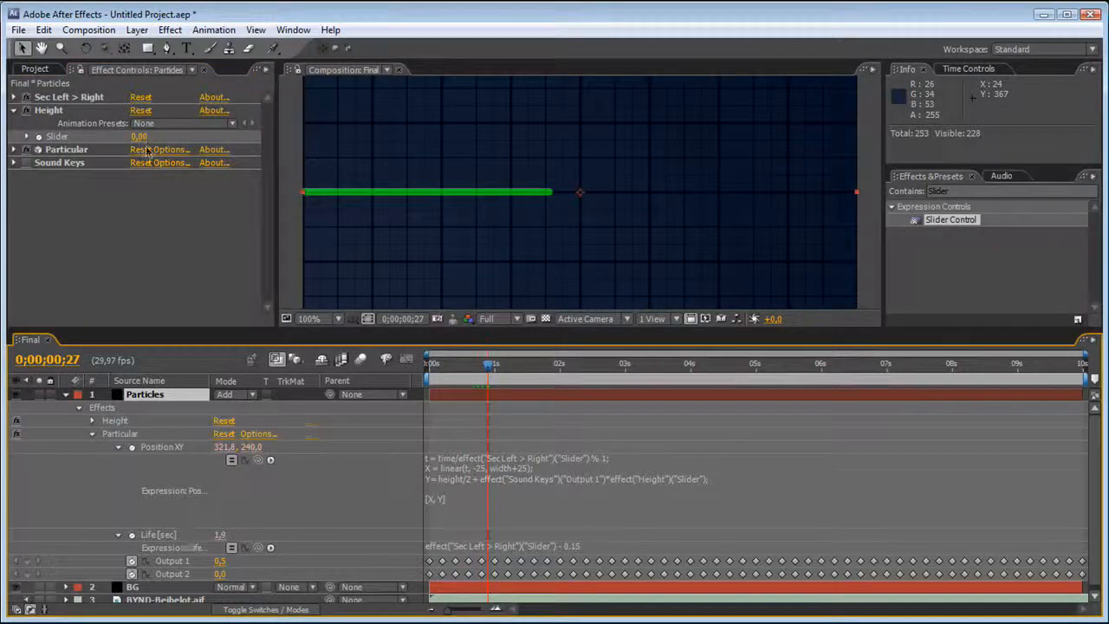
{"action": "left_click_drag", "start_coordinate": [143, 138], "coordinate": [229, 130]}
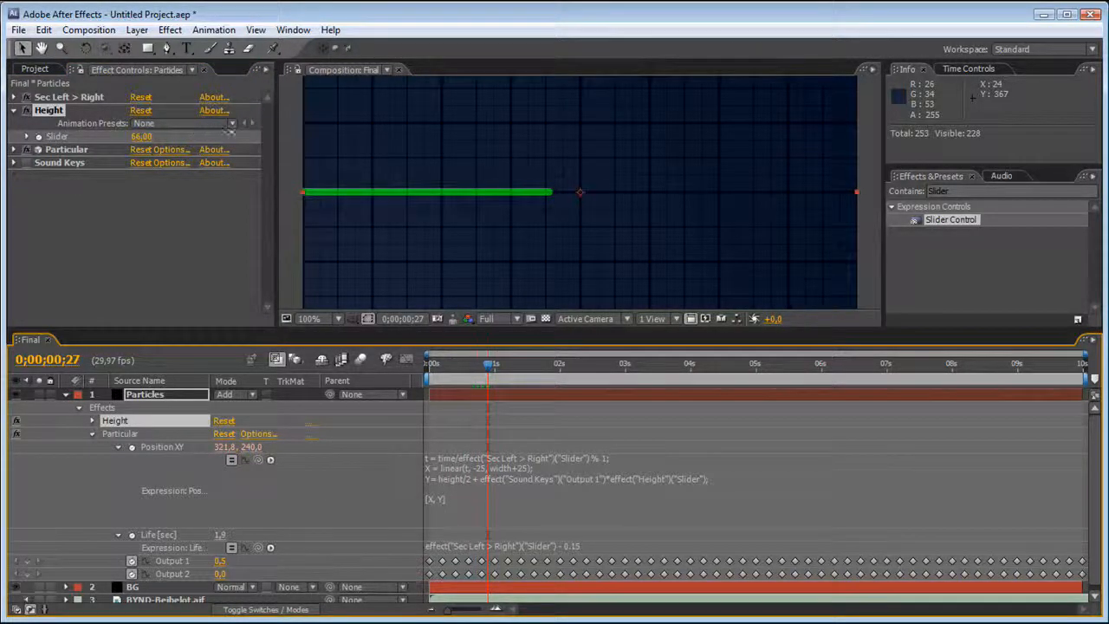
{"action": "left_click_drag", "start_coordinate": [468, 153], "coordinate": [197, 136]}
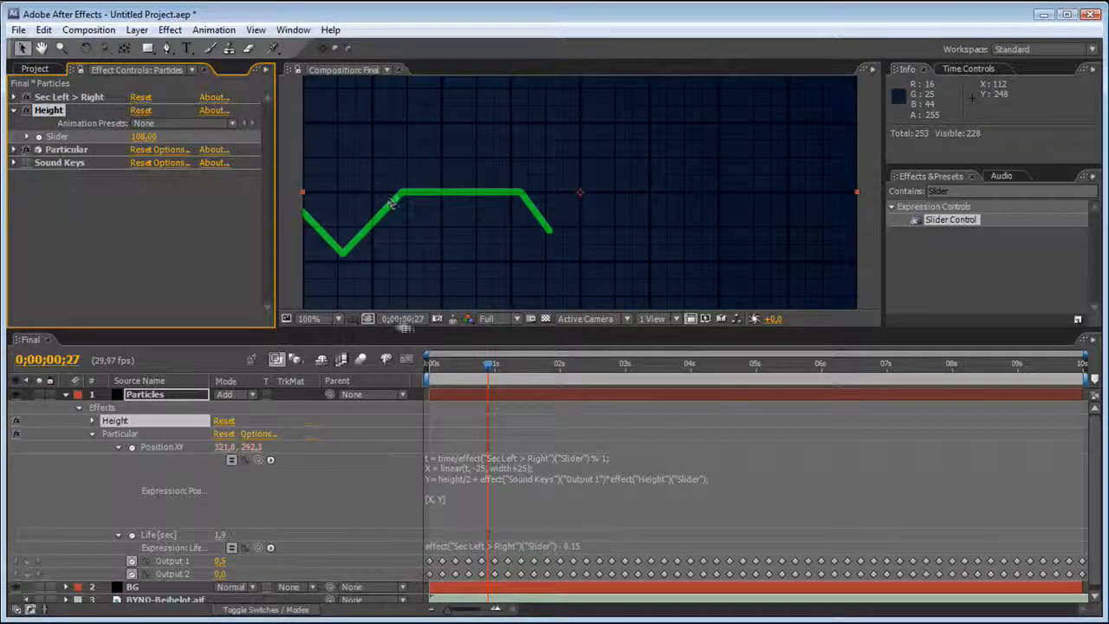
Apply Easy Ease to all Output 1 and Output 2 keyframes of Sound Keys to smooth the line.
{"action": "left_click_drag", "start_coordinate": [423, 555], "coordinate": [1090, 577]}
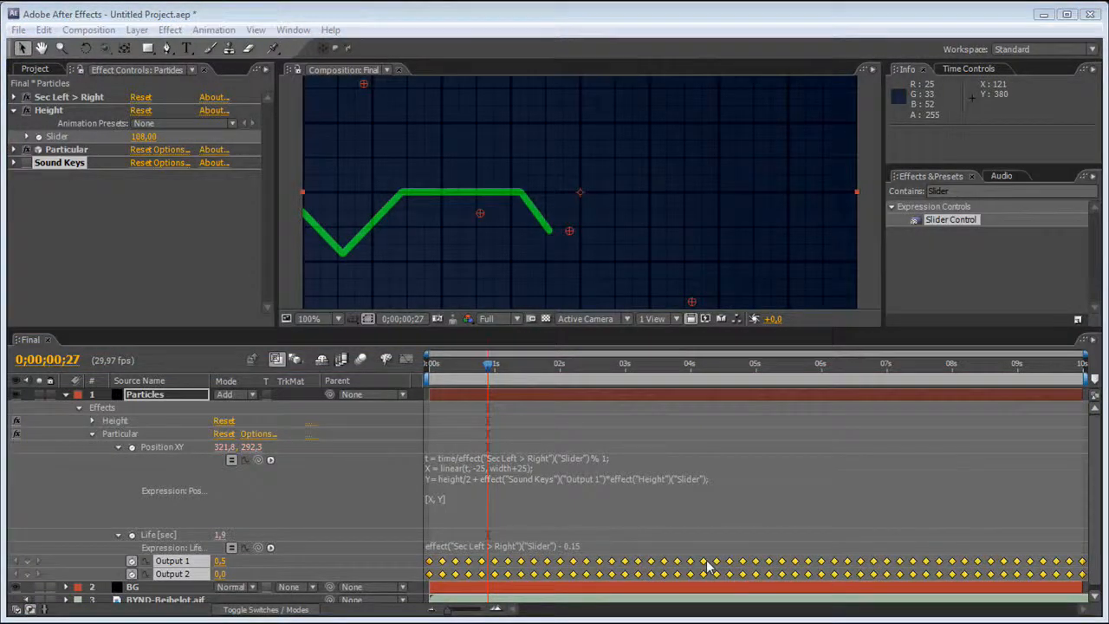
{"action": "right_click", "coordinate": [707, 567]}
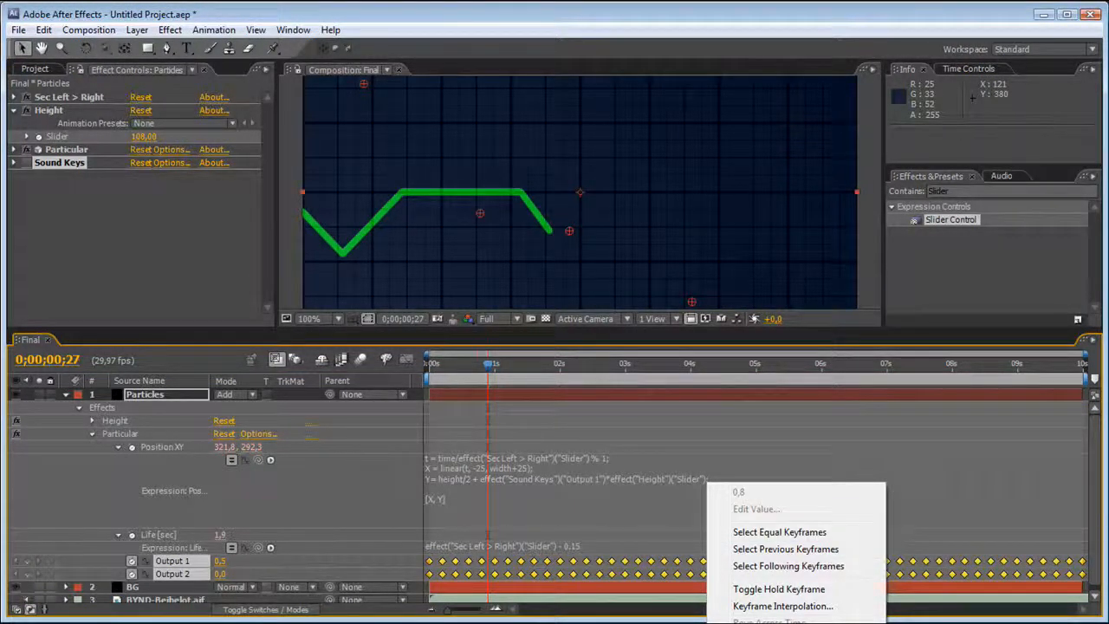
{"action": "left_click", "coordinate": [502, 559]}
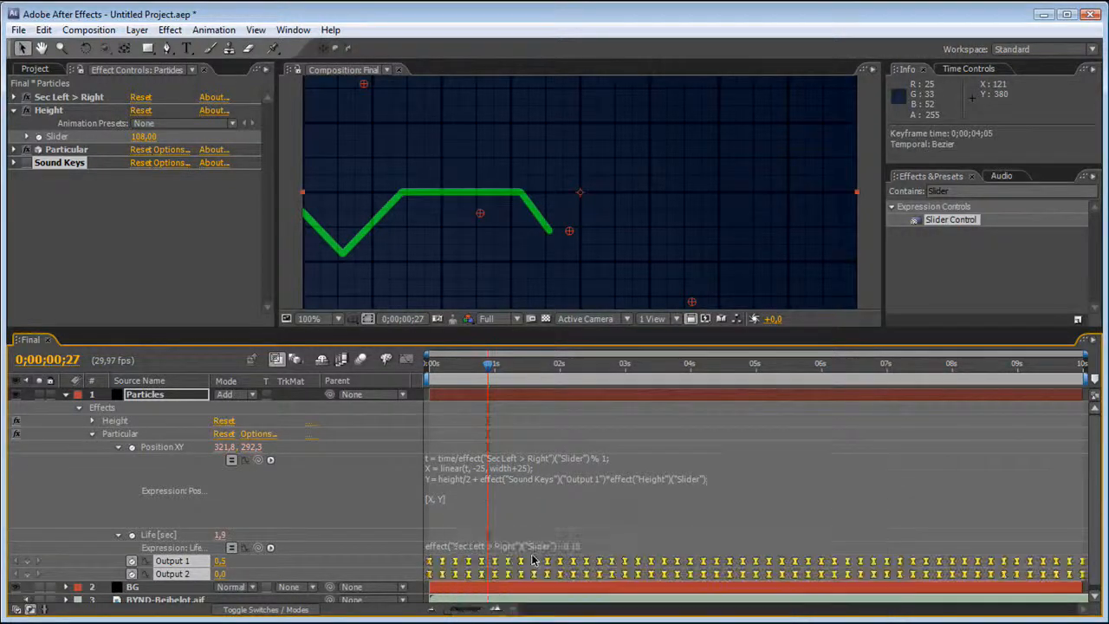
{"action": "left_click", "coordinate": [557, 535]}
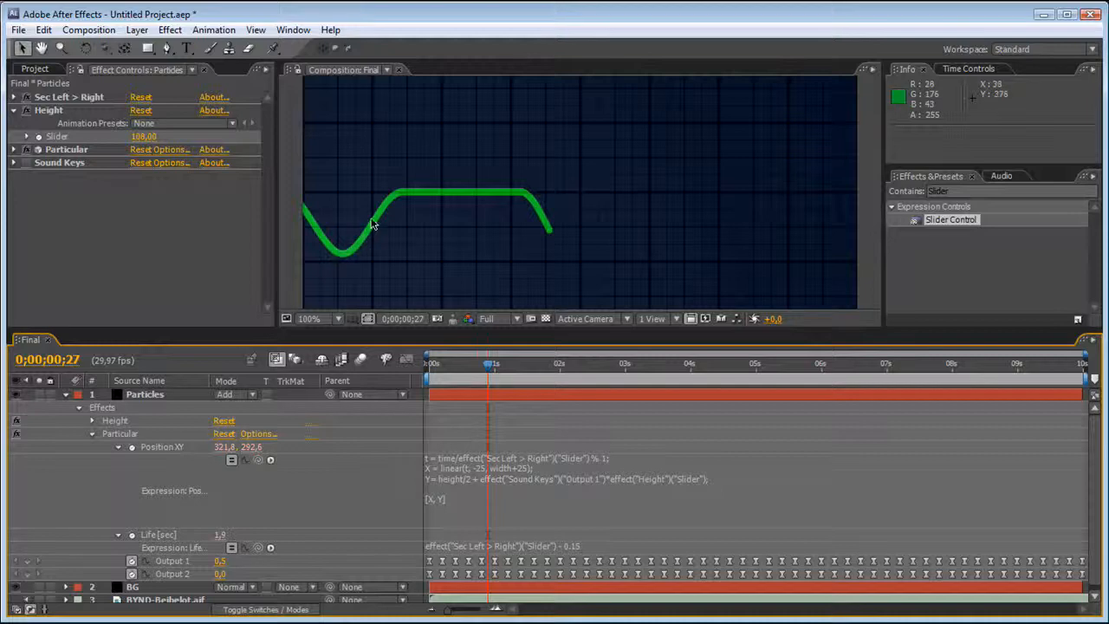
Preview the Final composition to examine the smoothed green line's movement with the audio.
{"action": "scroll", "coordinate": [551, 230], "scroll_direction": "down", "scroll_amount": 1}
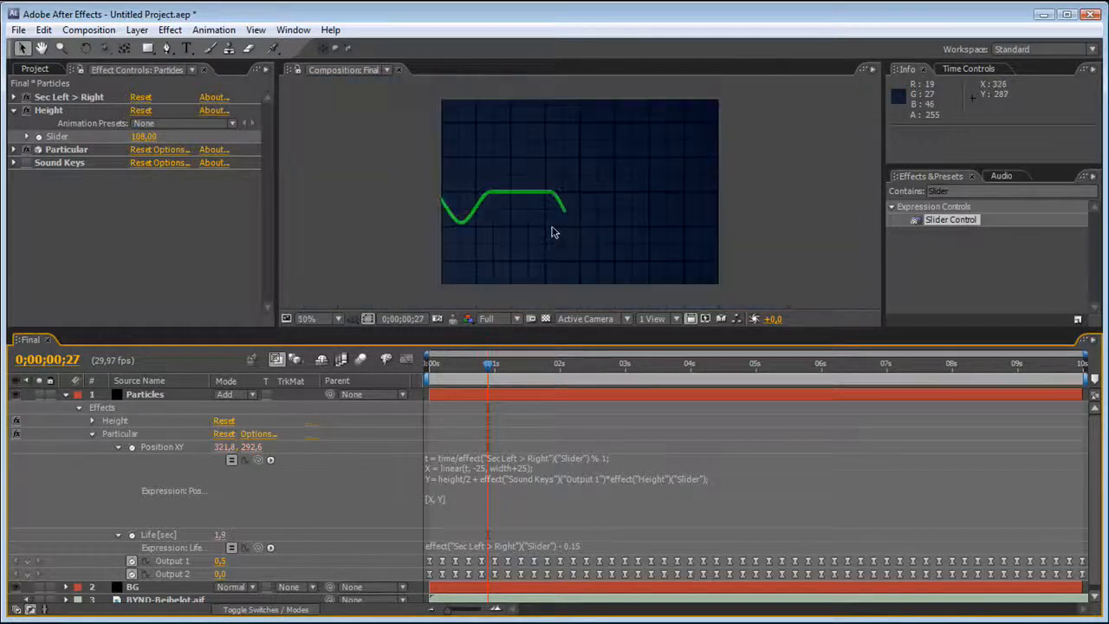
{"action": "scroll", "coordinate": [553, 231], "scroll_direction": "up", "scroll_amount": 1}
{"action": "key", "text": "space"}
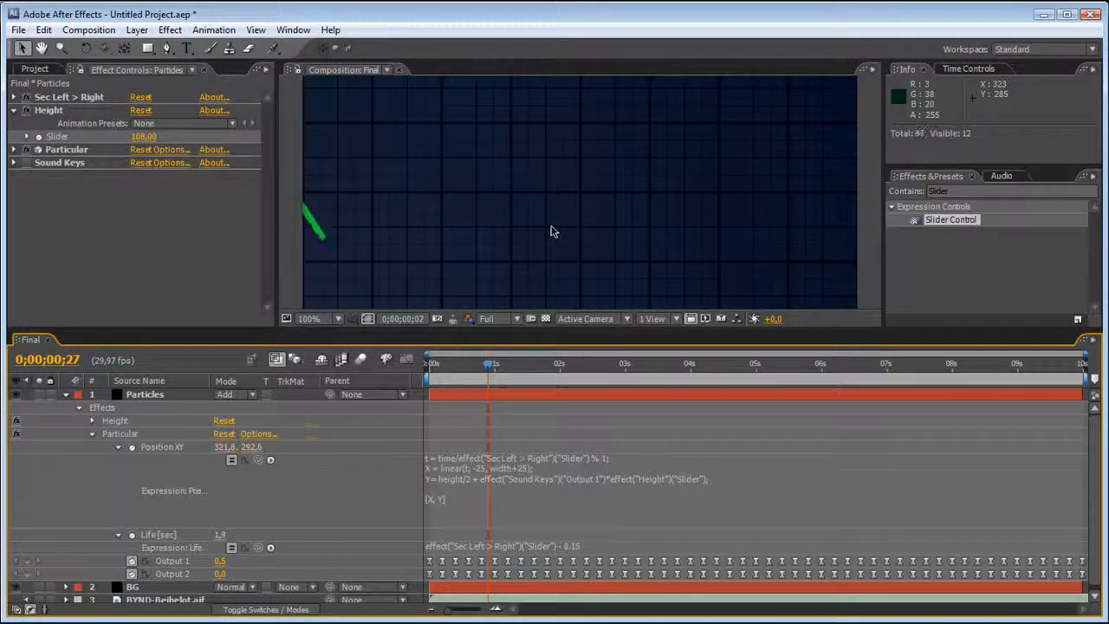
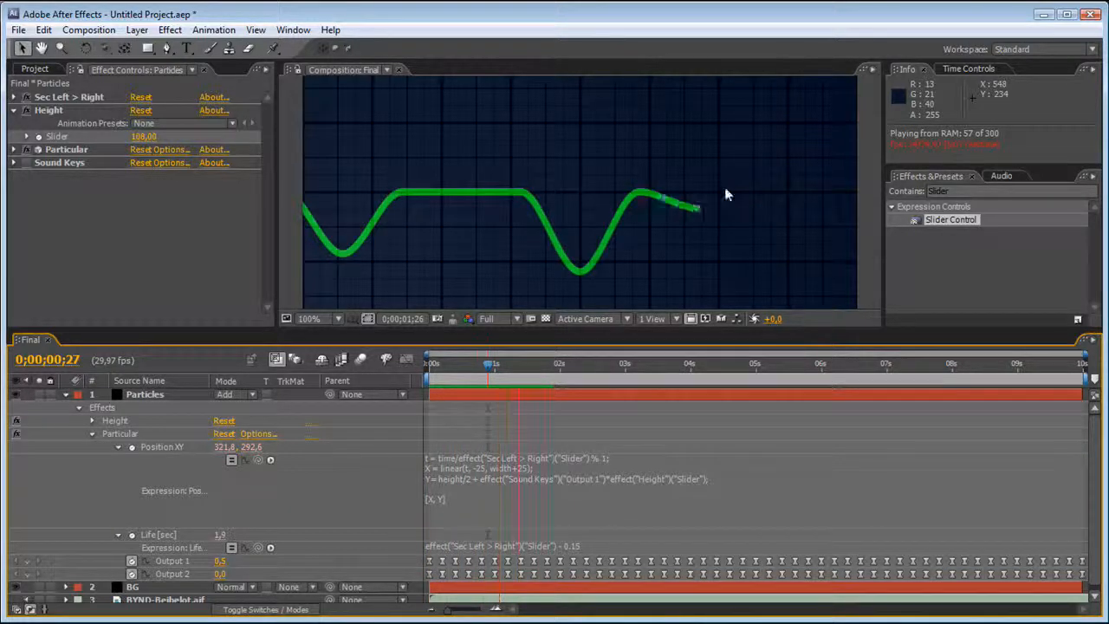
Add a Slider Control effect directly below Height on the Particles layer and name it Swich Speed.
{"action": "key", "text": "space"}
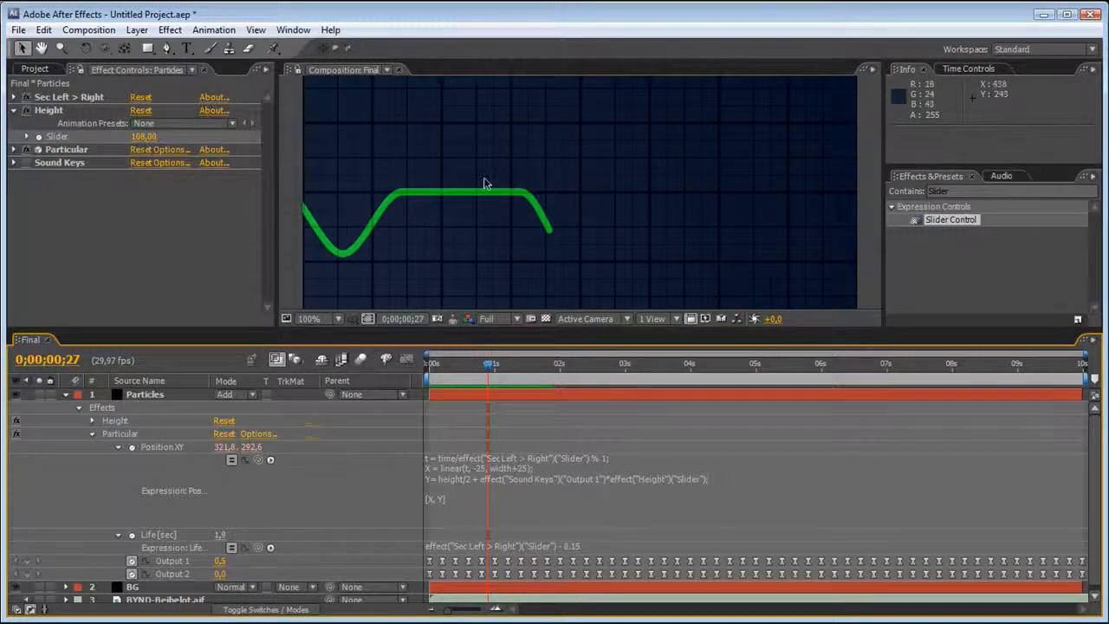
{"action": "left_click_drag", "start_coordinate": [935, 221], "coordinate": [77, 144]}
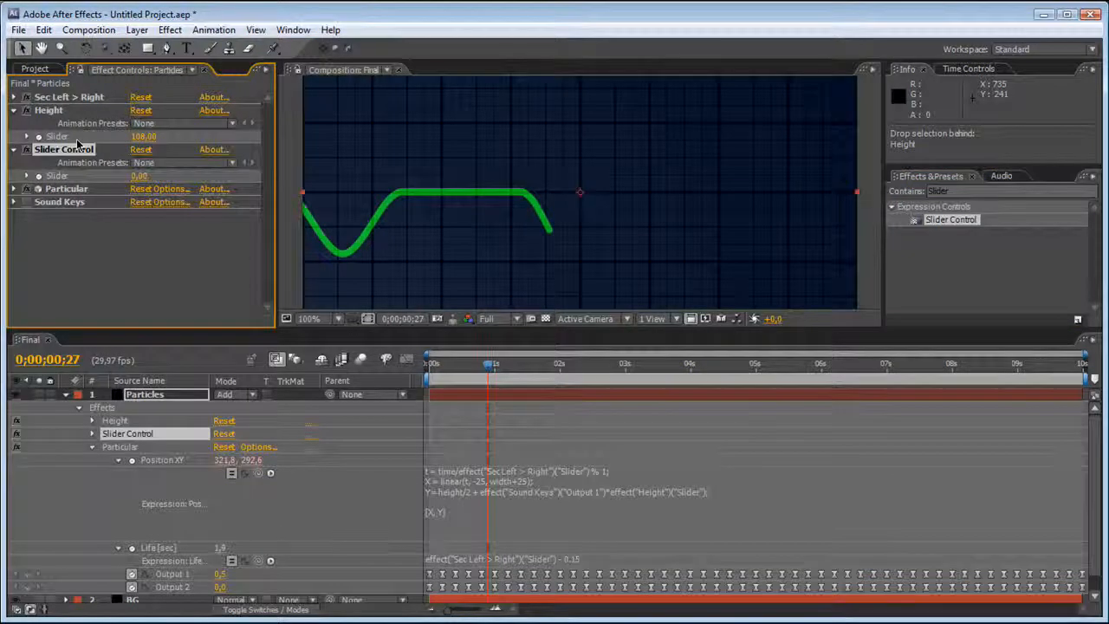
{"action": "type", "text": "Swich"}
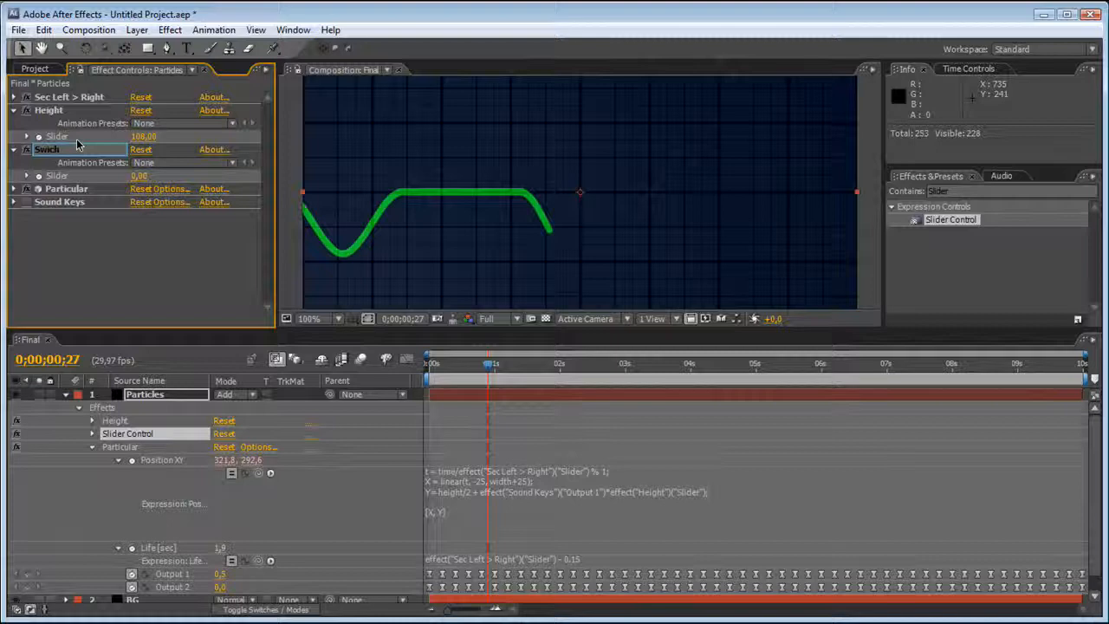
{"action": "type", "text": " Speed"}
{"action": "key", "text": "Return"}
Insert Math.sin(time*effect("Swich Speed")("Slider")) as a factor after Output 1 in the Y line of the Position XY expression.
{"action": "left_click", "coordinate": [426, 512]}
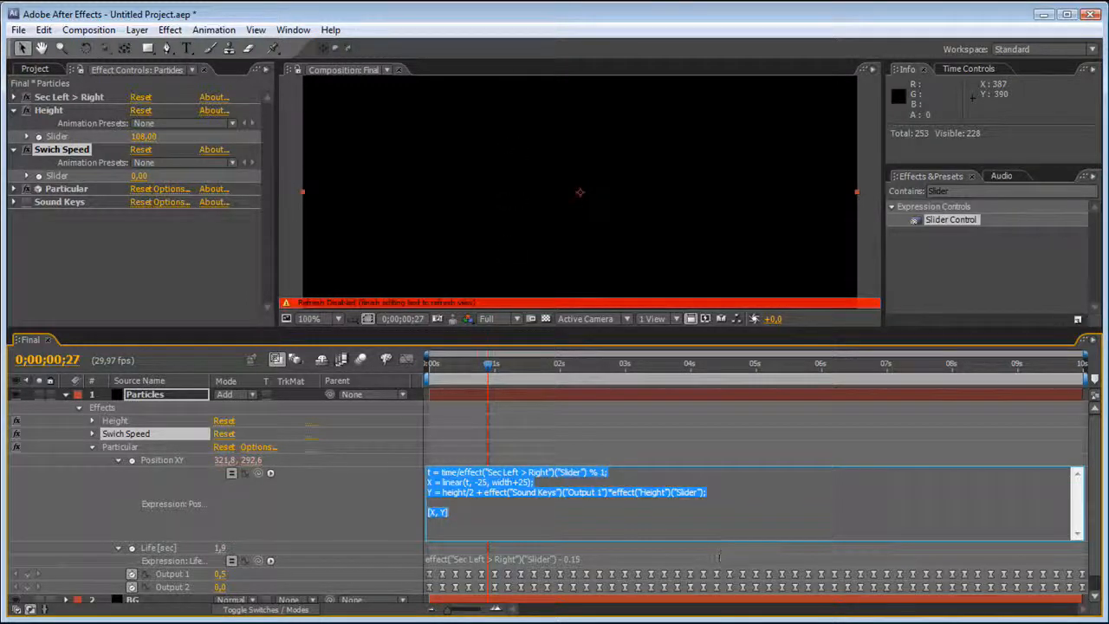
{"action": "left_click", "coordinate": [632, 485]}
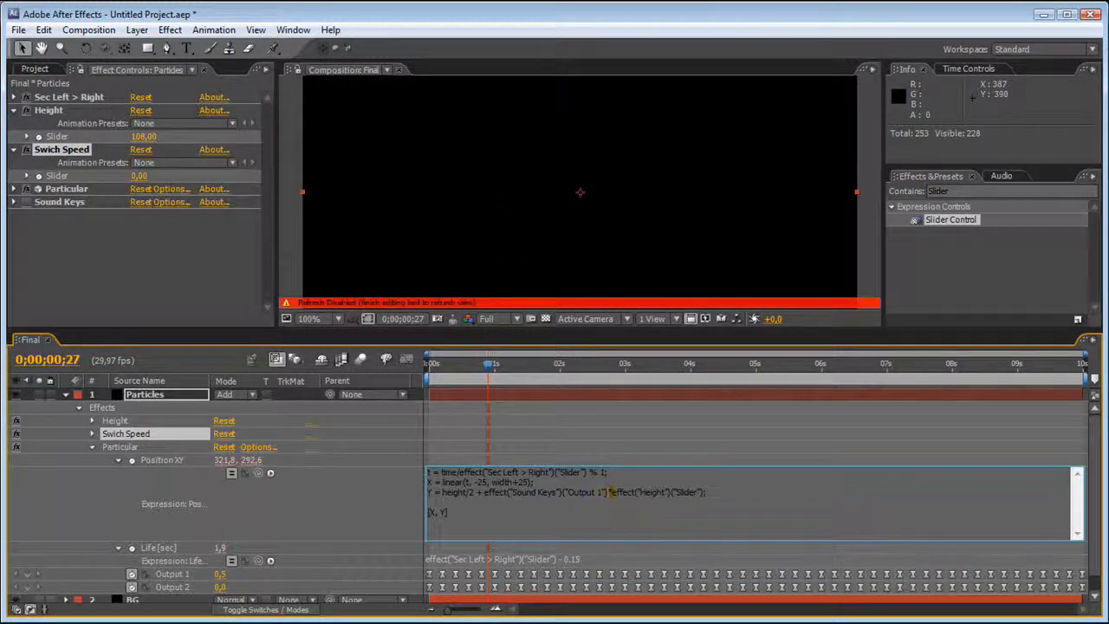
{"action": "type", "text": "*"}
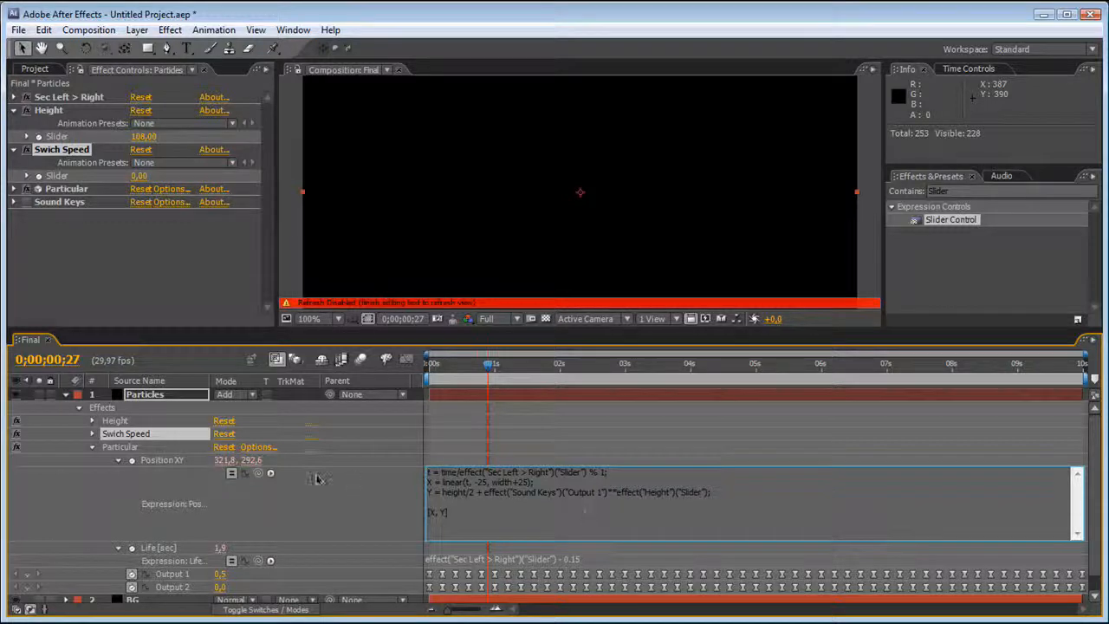
{"action": "type", "text": "Math."}
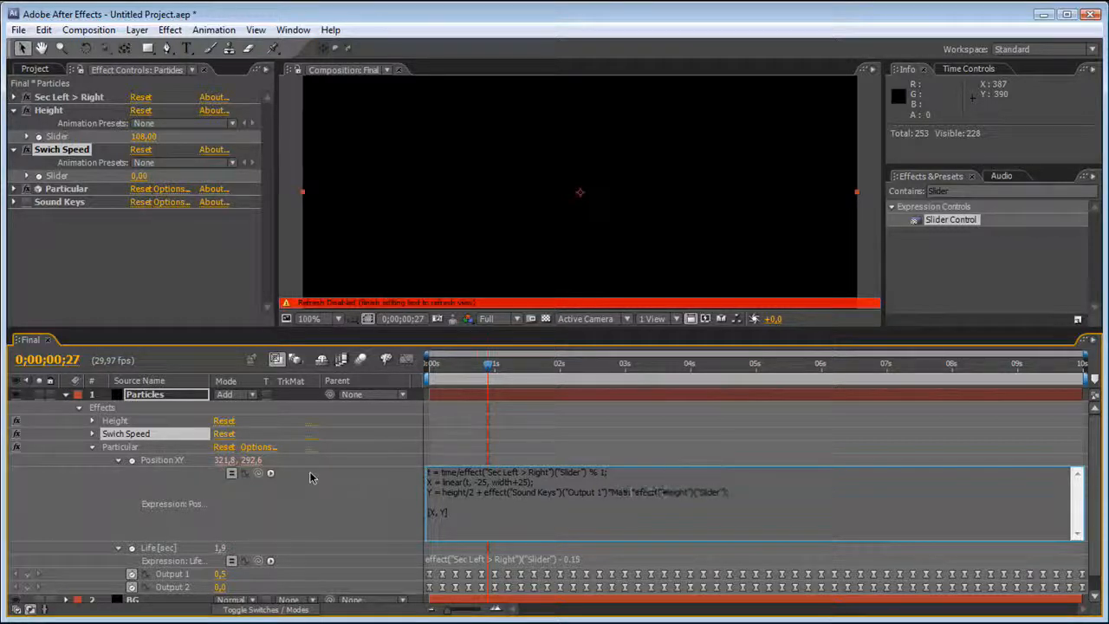
{"action": "type", "text": "sin"}
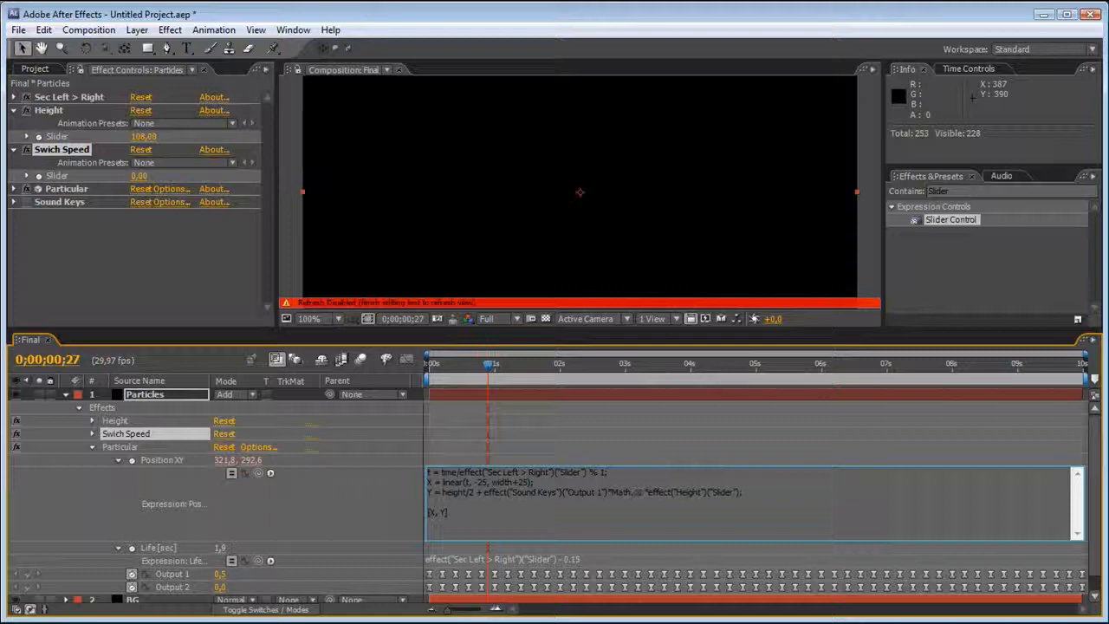
{"action": "type", "text": "("}
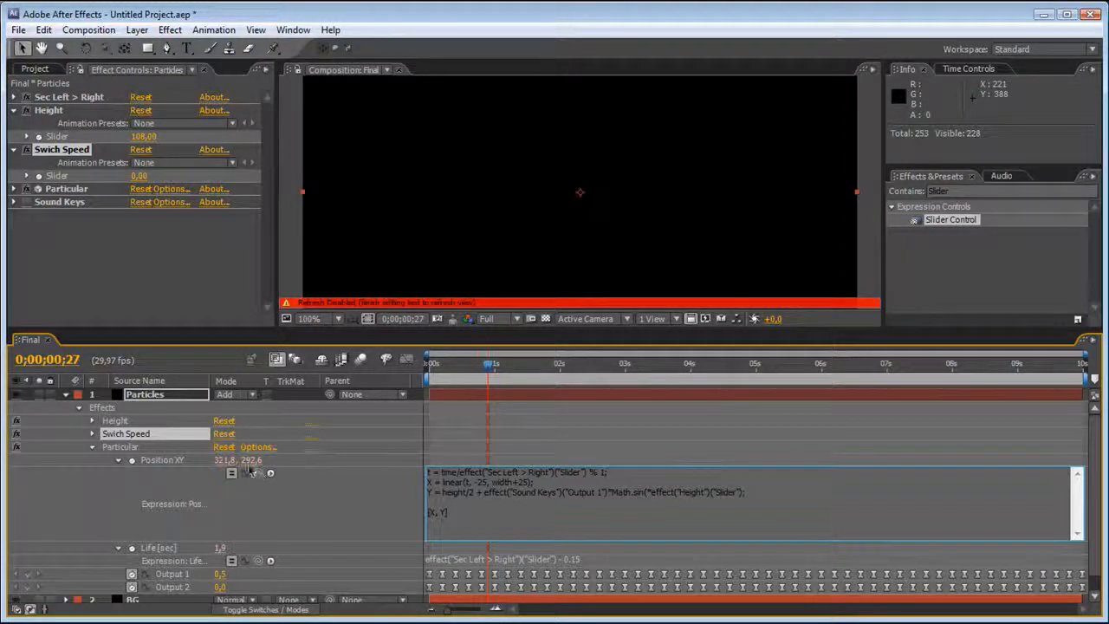
{"action": "type", "text": "fime"}
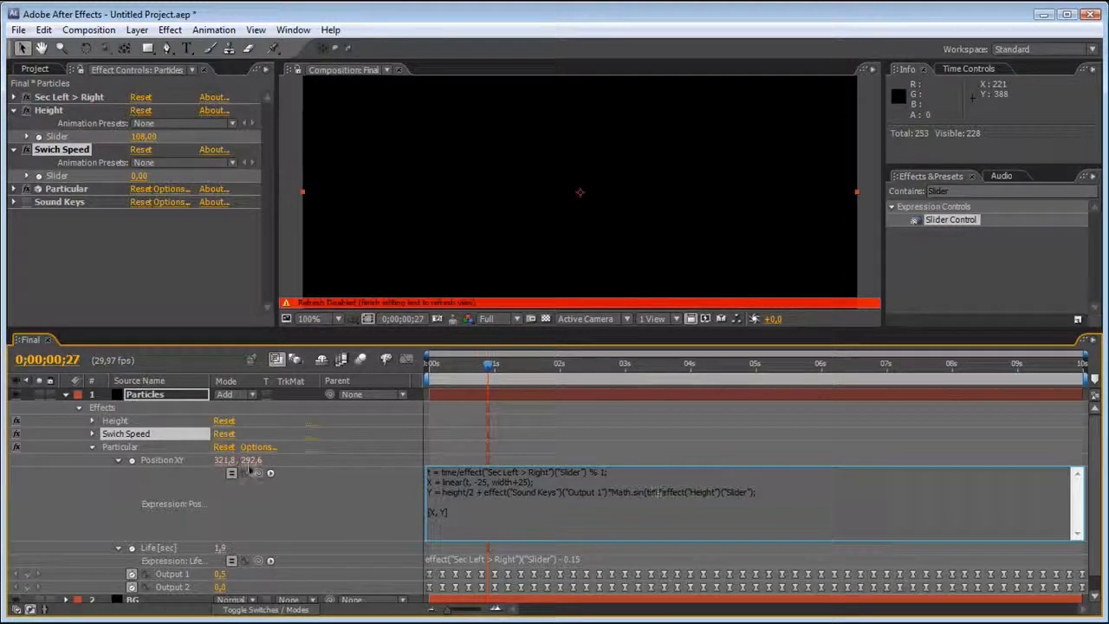
{"action": "type", "text": "*"}
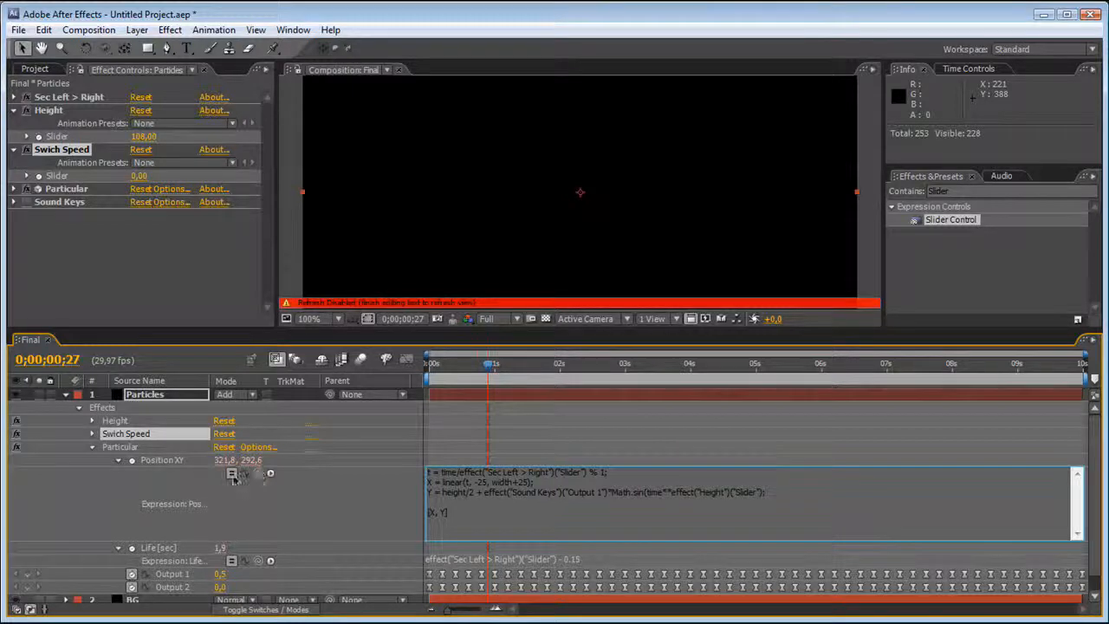
{"action": "left_click_drag", "start_coordinate": [257, 473], "coordinate": [102, 178]}
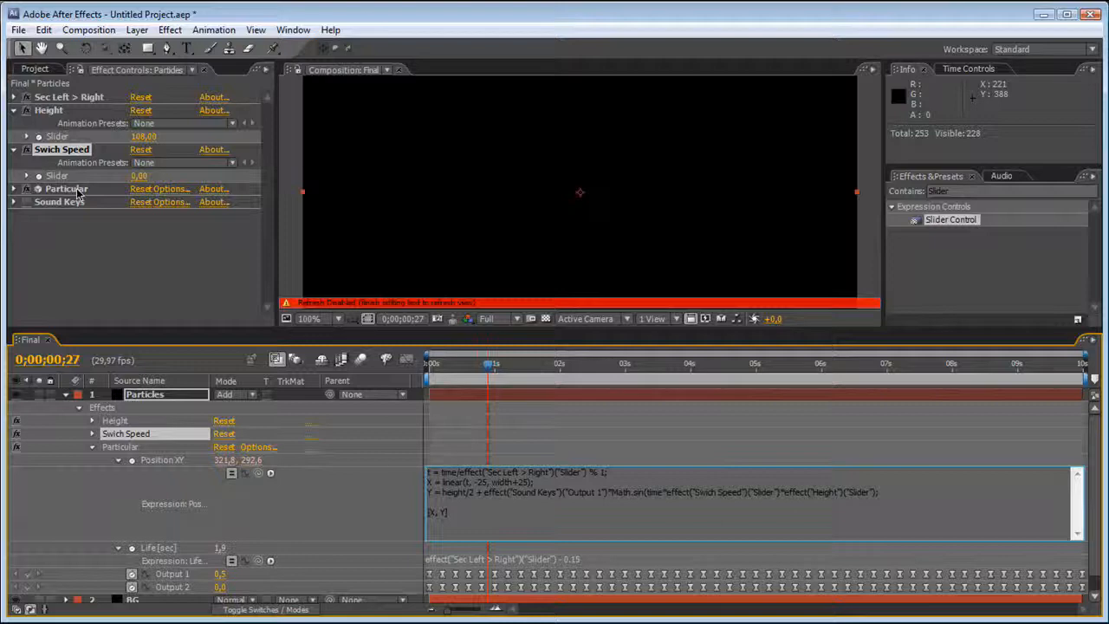
{"action": "type", "text": ")"}
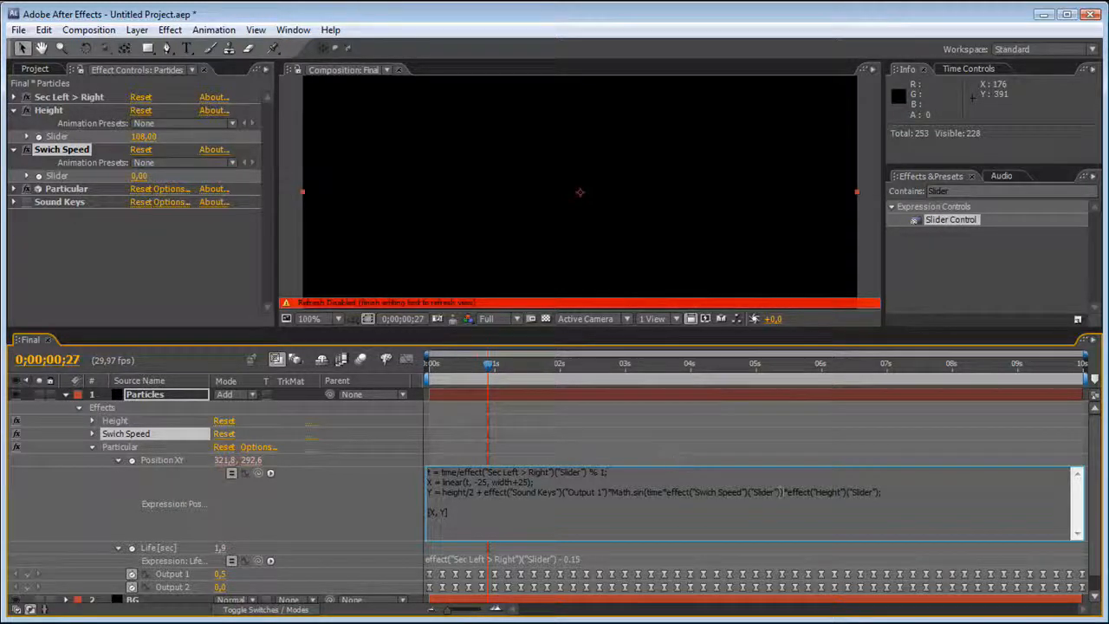
{"action": "left_click", "coordinate": [154, 272]}
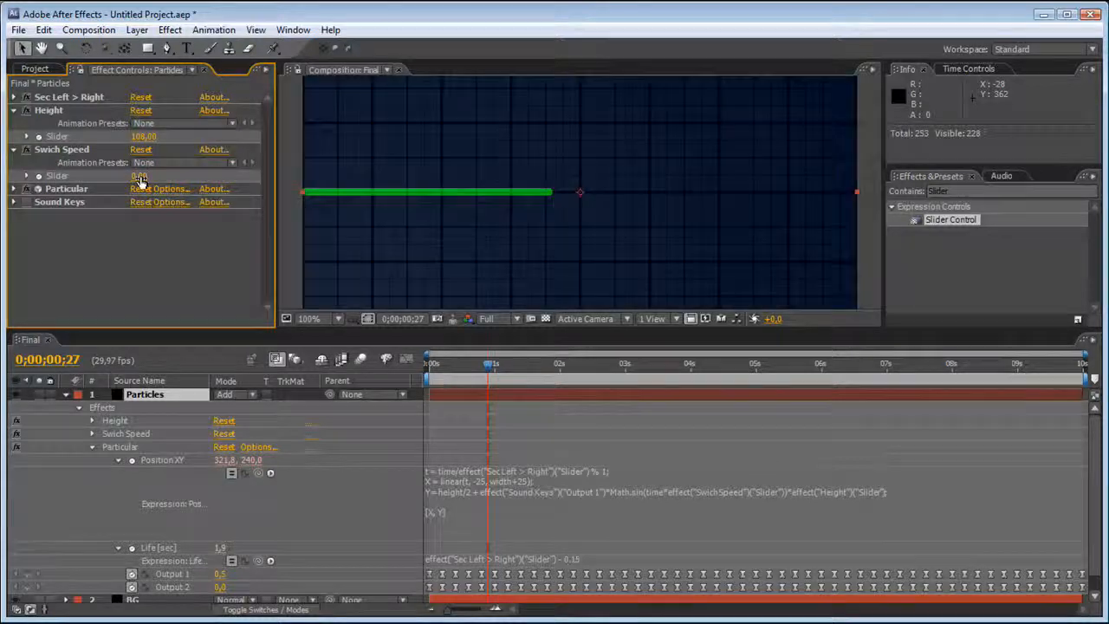
Set the Swich Speed slider to 20 and Particular's Particles/sec to 500.
{"action": "left_click_drag", "start_coordinate": [143, 176], "coordinate": [160, 182]}
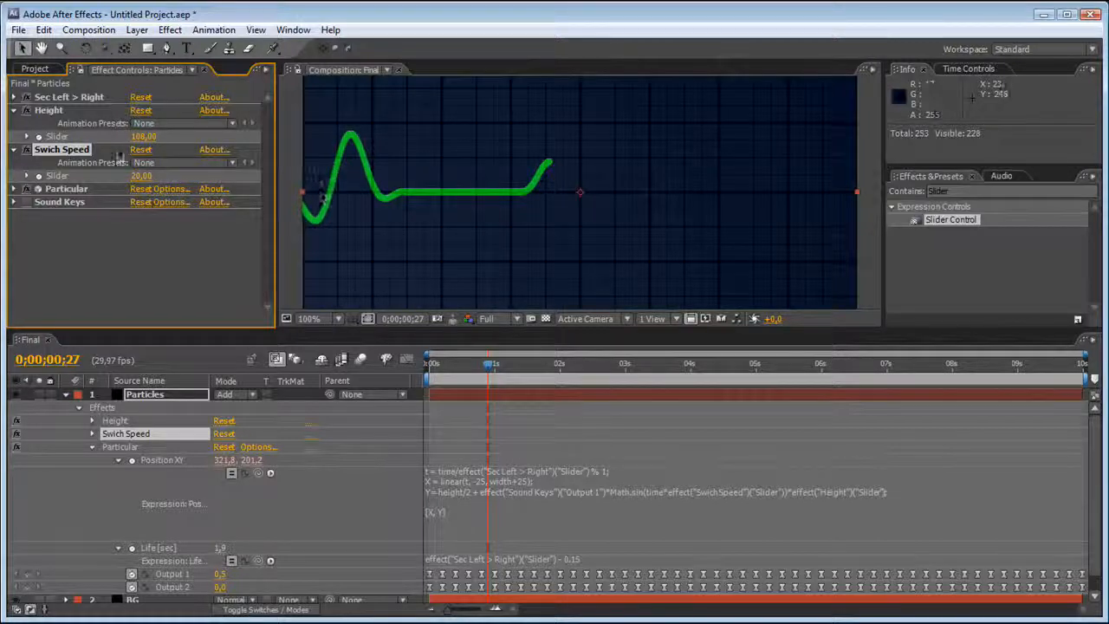
{"action": "left_click", "coordinate": [14, 187]}
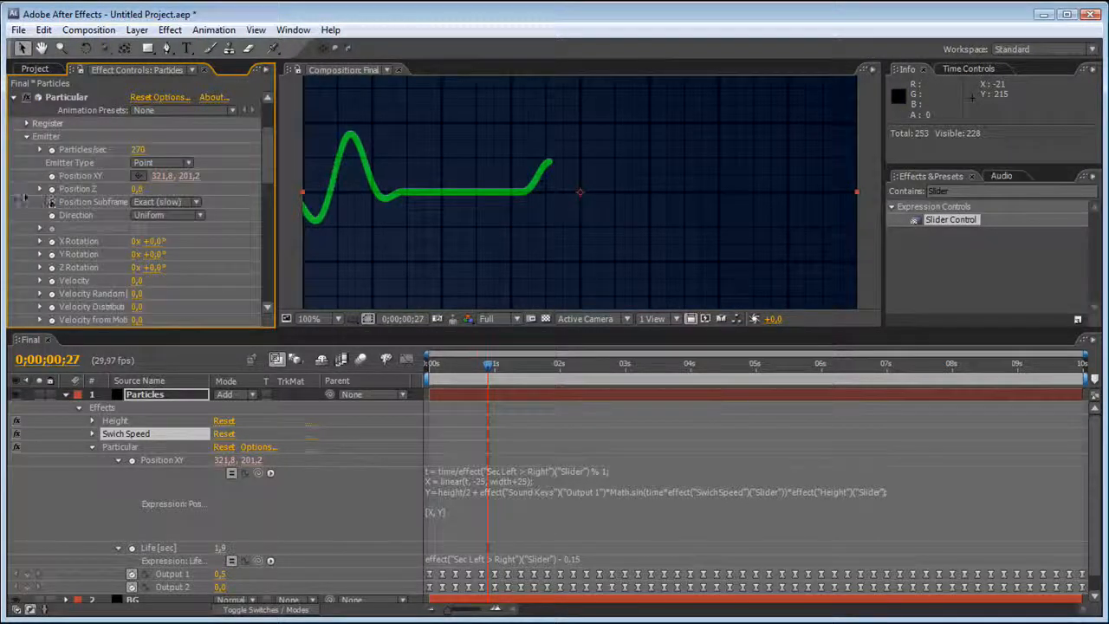
{"action": "left_click", "coordinate": [141, 149]}
{"action": "left_click_drag", "start_coordinate": [141, 149], "coordinate": [150, 147]}
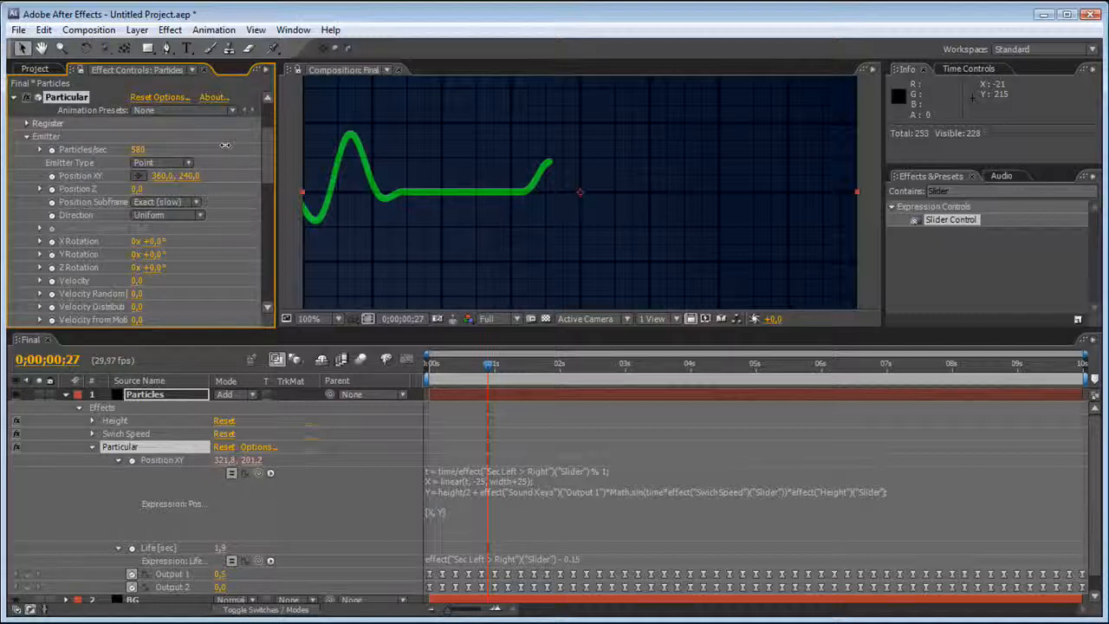
{"action": "left_click_drag", "start_coordinate": [138, 149], "coordinate": [138, 149]}
{"action": "left_click", "coordinate": [140, 149]}
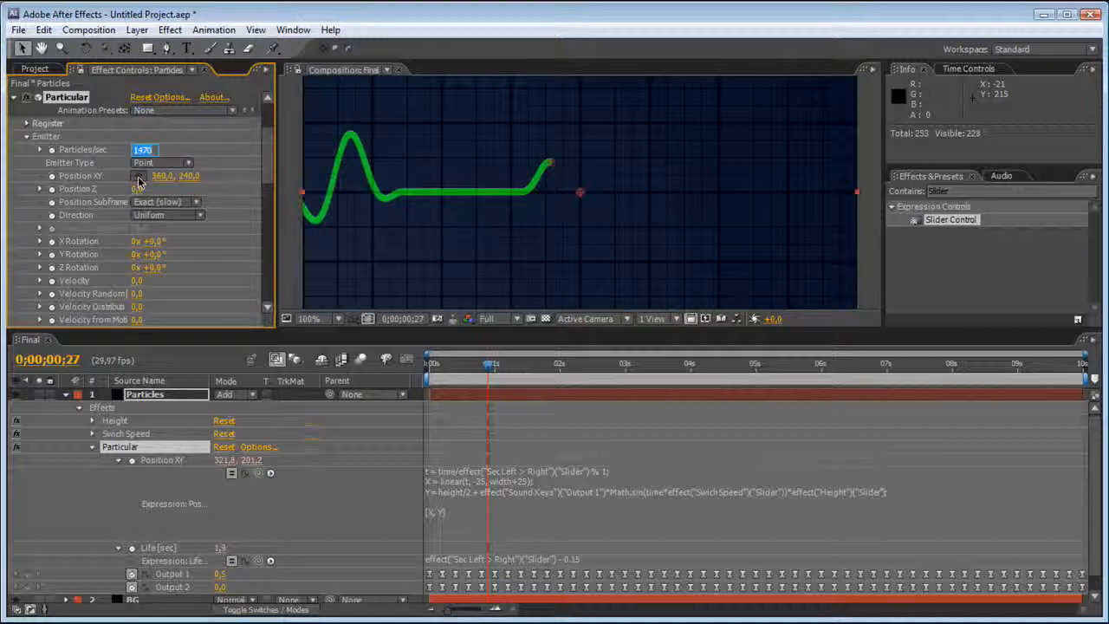
{"action": "type", "text": "500"}
{"action": "key", "text": "Return"}
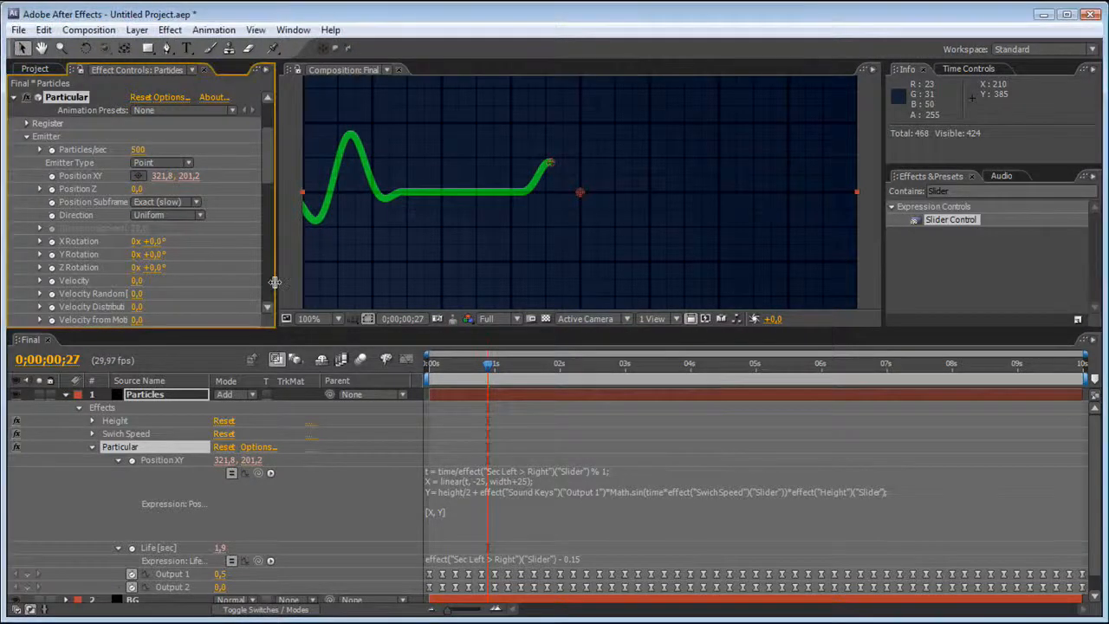
Preview the oscillating line in an enlarged composition view and move the current time to 0;00;01;09.
{"action": "left_click_drag", "start_coordinate": [309, 330], "coordinate": [309, 401]}
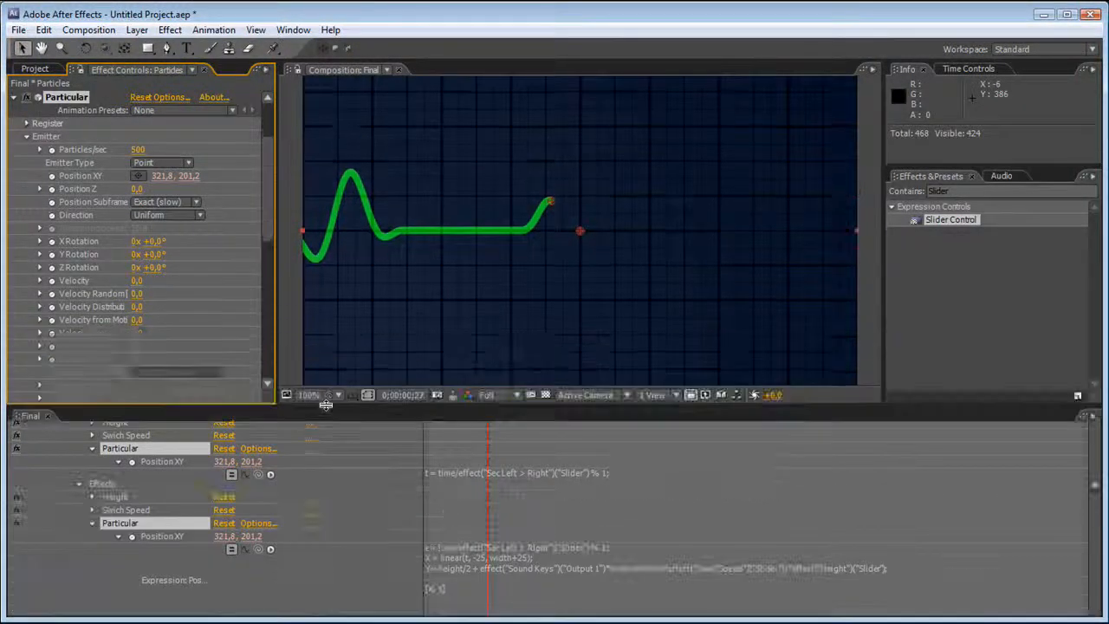
{"action": "key", "text": "KP_0"}
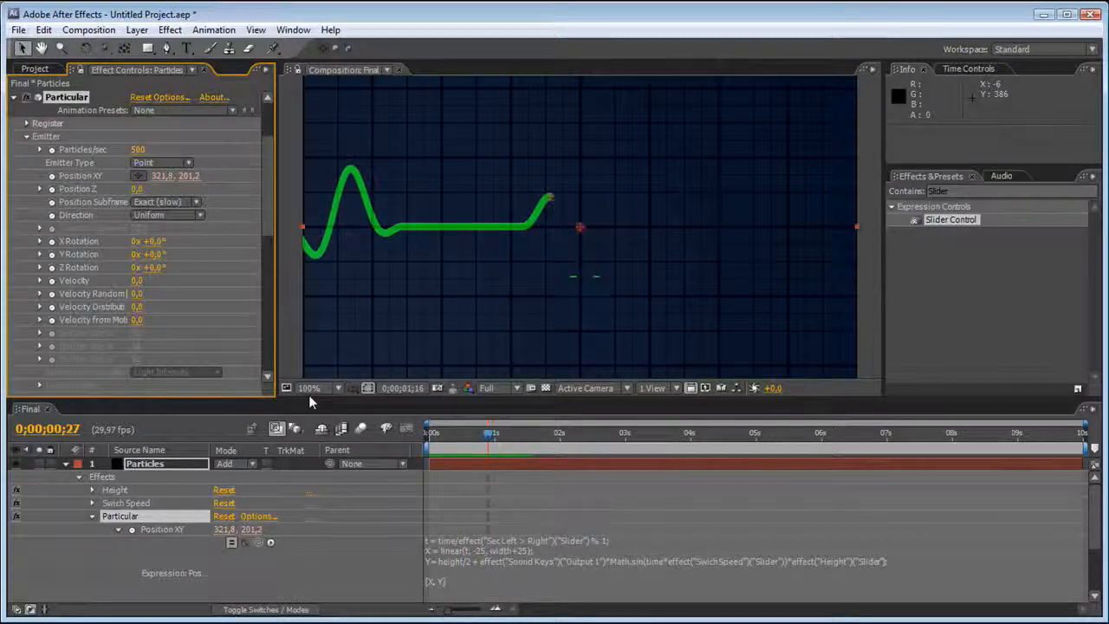
{"action": "left_click_drag", "start_coordinate": [490, 435], "coordinate": [513, 448]}
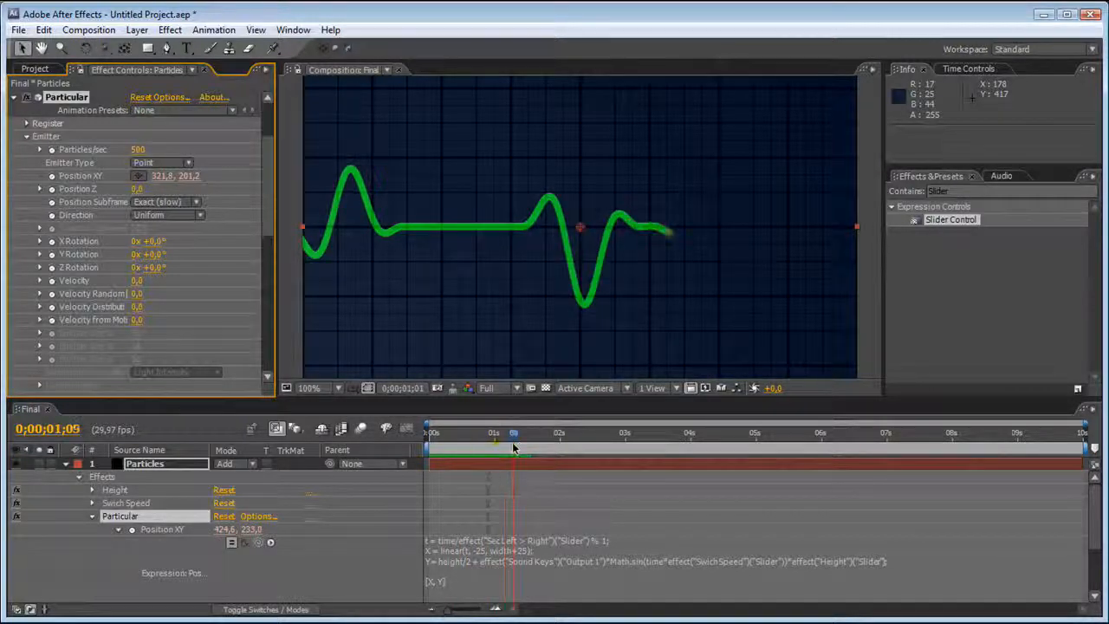
Set the Swich Speed slider to 41 and the Sec Left > Right slider to 1.40.
{"action": "left_click_drag", "start_coordinate": [281, 191], "coordinate": [277, 108]}
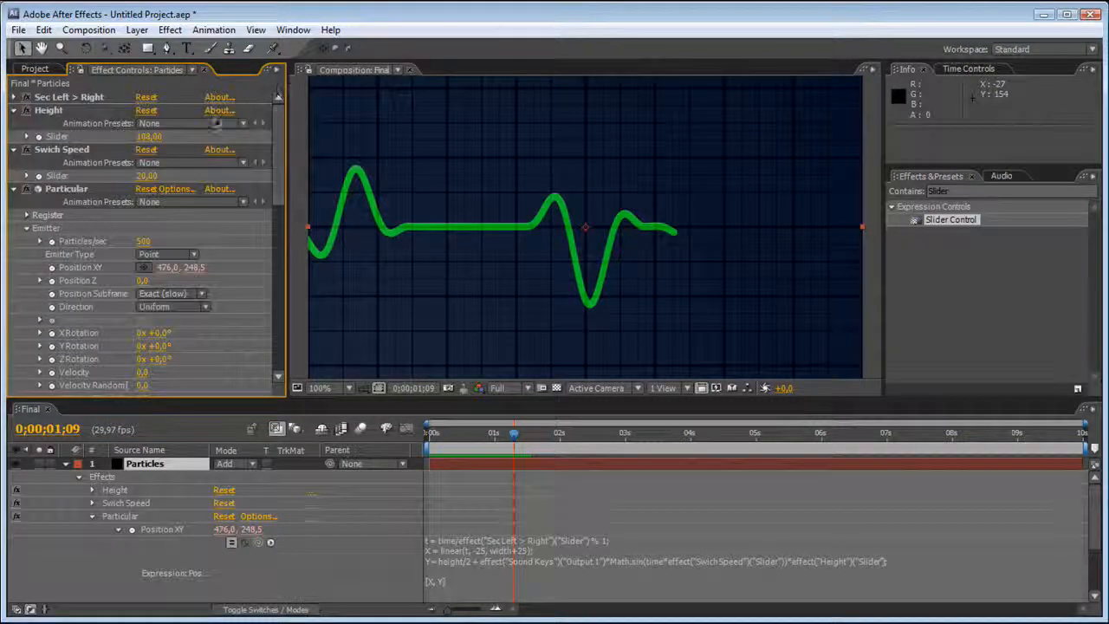
{"action": "left_click_drag", "start_coordinate": [145, 176], "coordinate": [169, 176]}
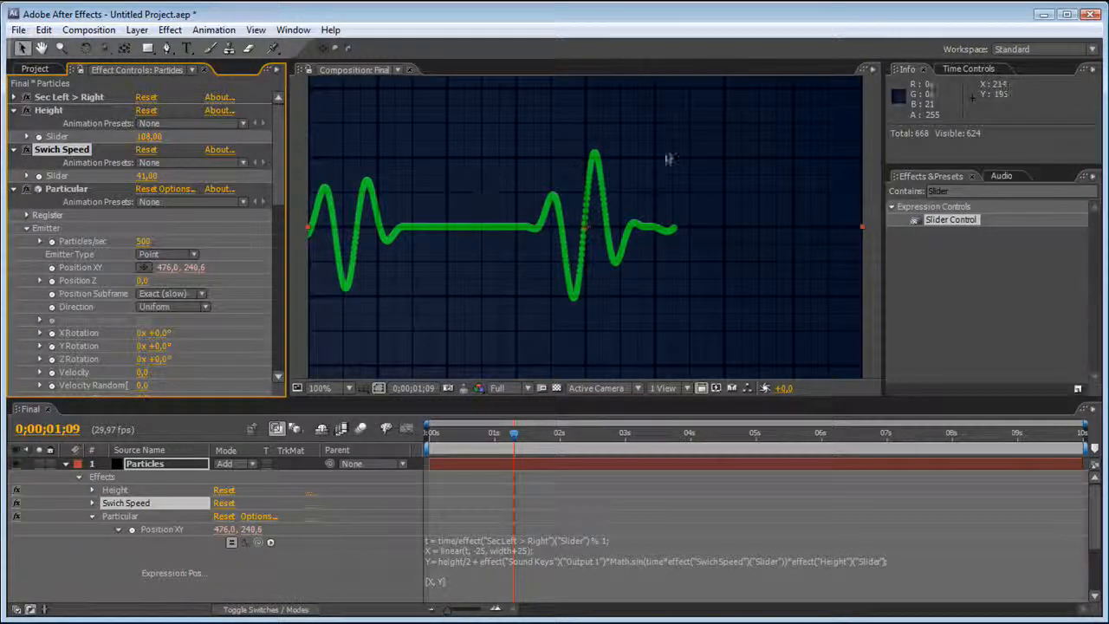
{"action": "left_click", "coordinate": [14, 97]}
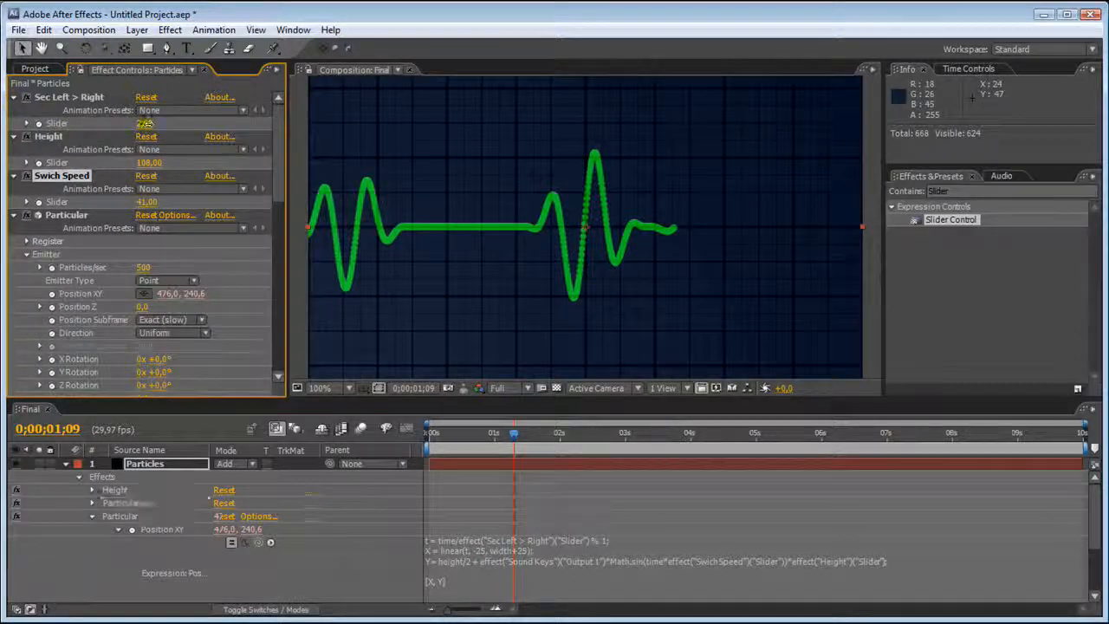
{"action": "mouse_move", "coordinate": [145, 123]}
{"action": "left_mouse_down"}
{"action": "mouse_move", "coordinate": [156, 124]}
{"action": "mouse_move", "coordinate": [122, 122]}
{"action": "mouse_move", "coordinate": [145, 128]}
{"action": "left_mouse_up"}
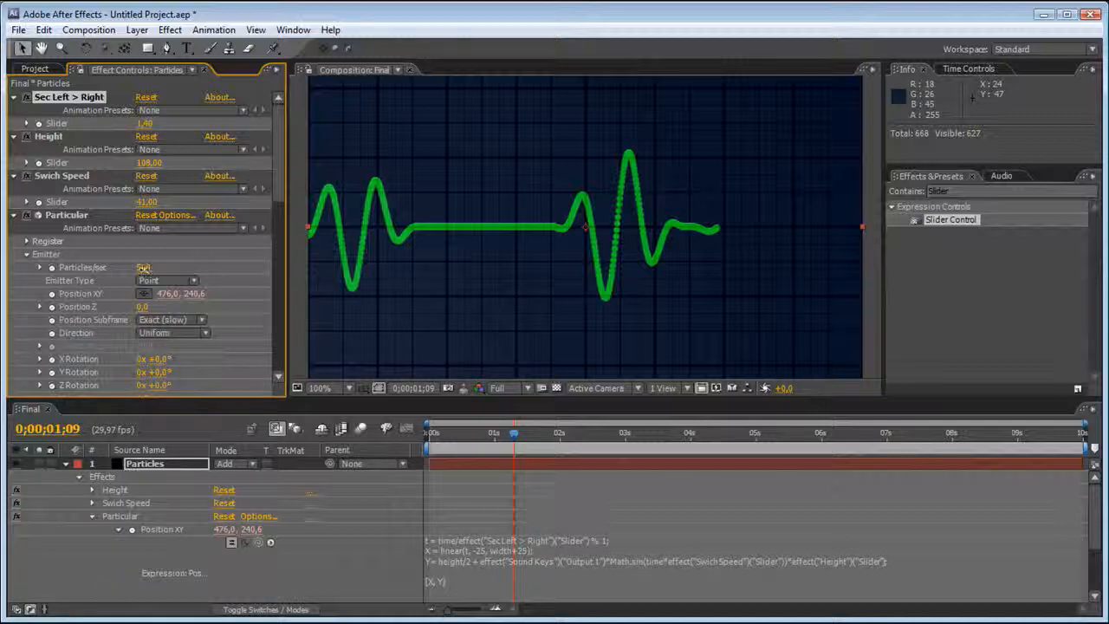
Set Particular's Particles/sec to 1000 to close the gaps in the line.
{"action": "left_click", "coordinate": [149, 266]}
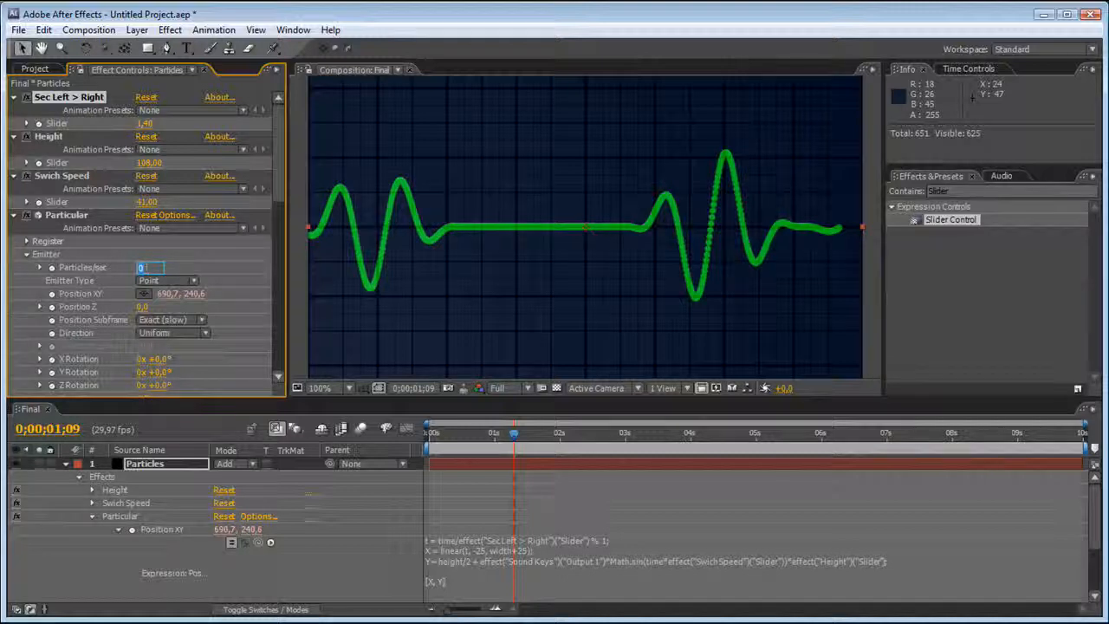
{"action": "left_click", "coordinate": [180, 262]}
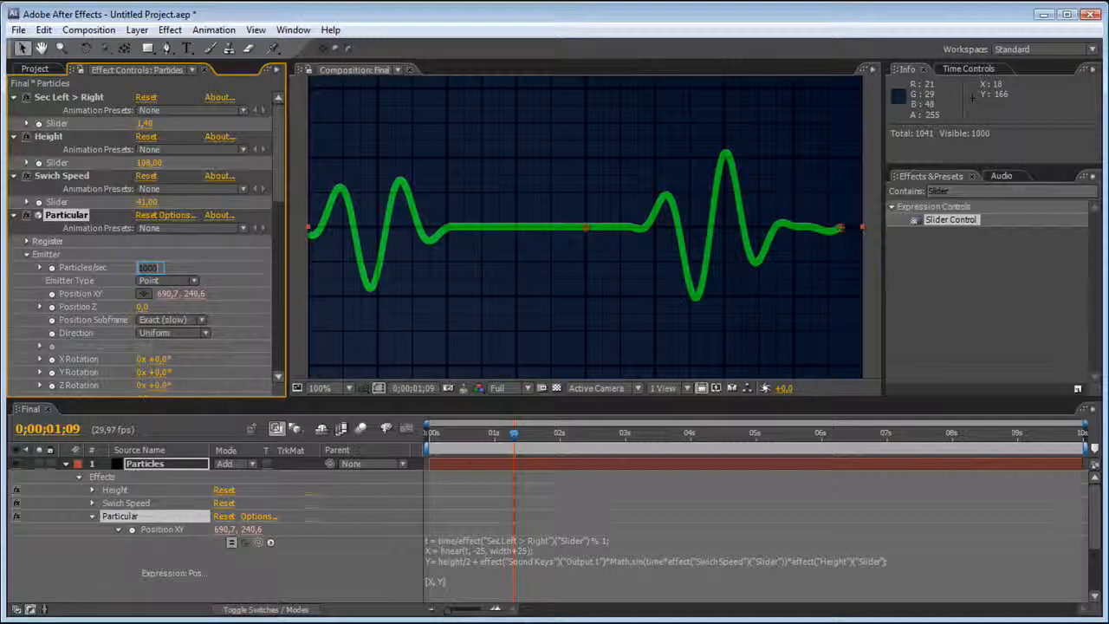
{"action": "key", "text": "Return"}
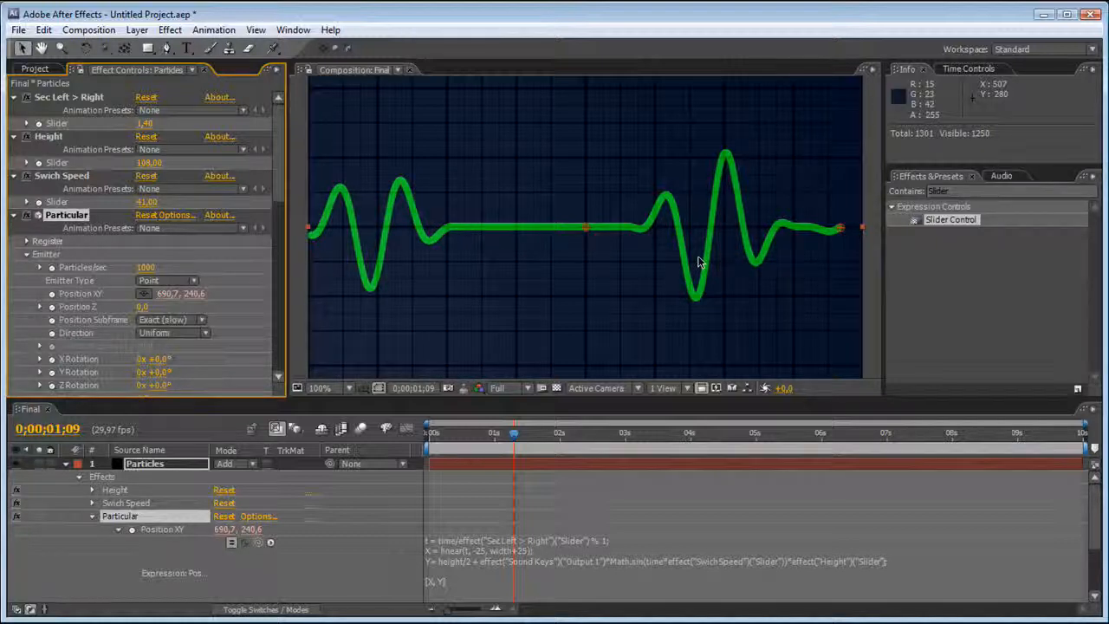
{"action": "left_click", "coordinate": [626, 317]}
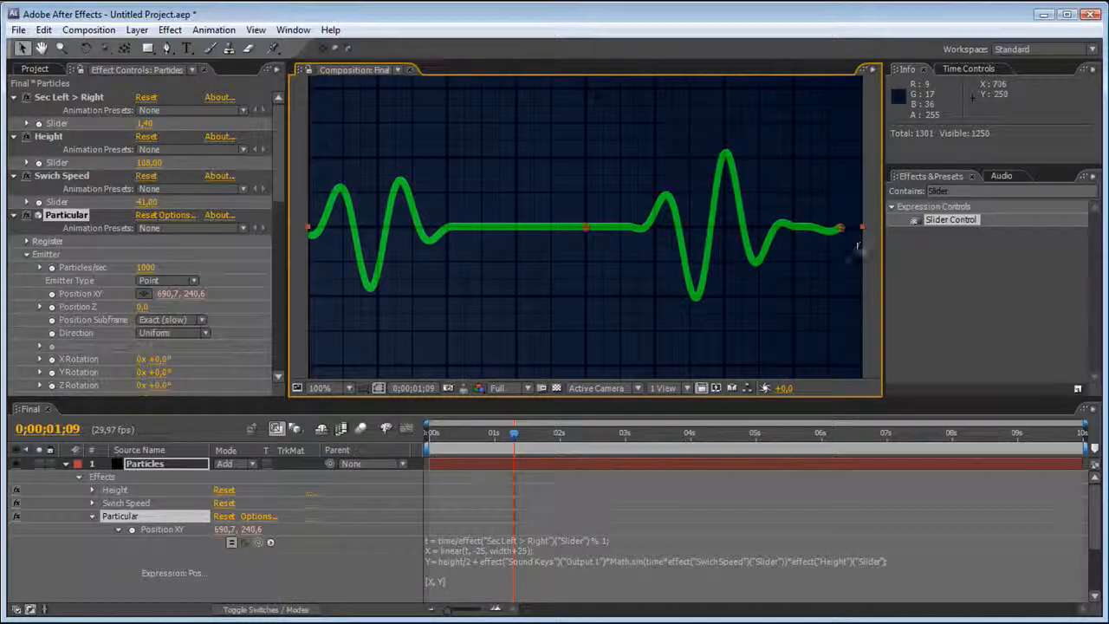
Find the Circle effect and add it to the Particles layer between Particular and Sound Keys, with Particular's settings expanded.
{"action": "left_click", "coordinate": [42, 217]}
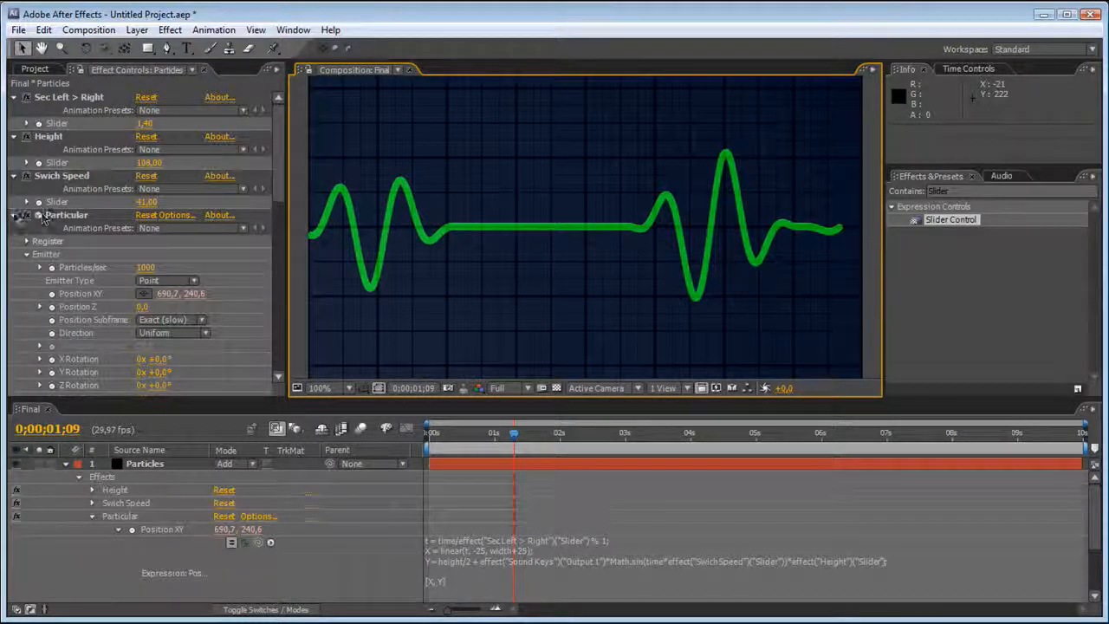
{"action": "left_click", "coordinate": [14, 214]}
{"action": "left_click", "coordinate": [949, 191]}
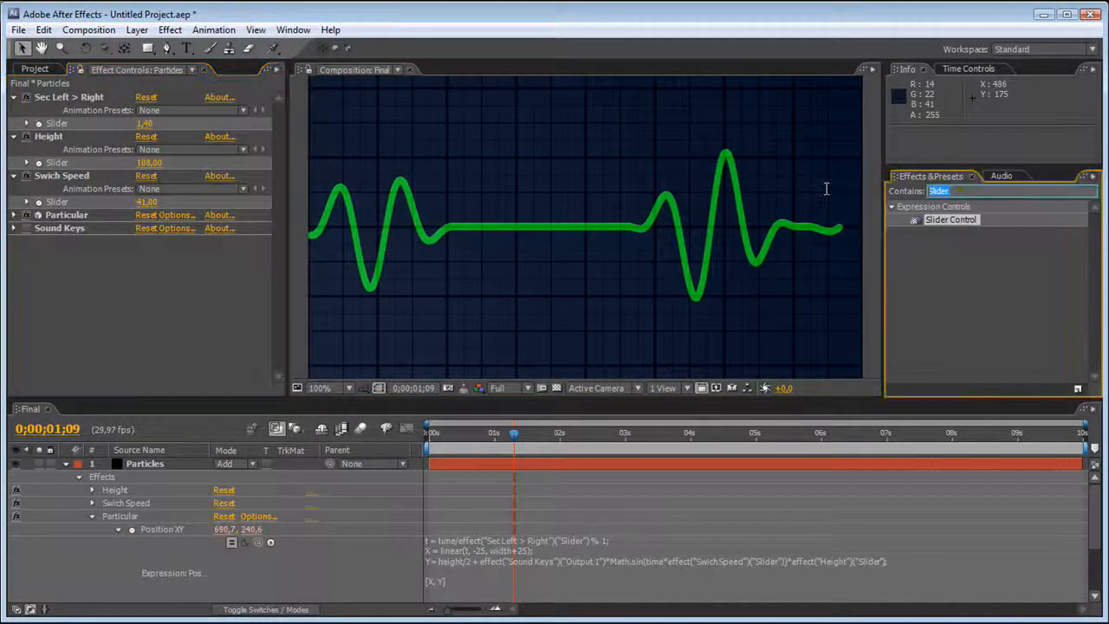
{"action": "type", "text": "Cir"}
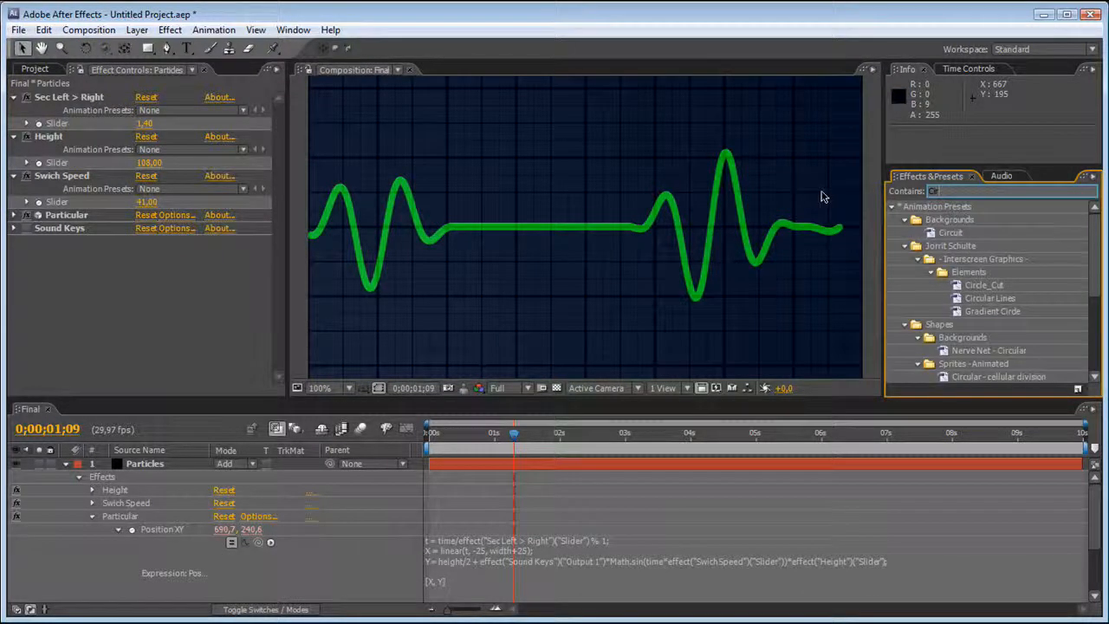
{"action": "type", "text": "cle"}
{"action": "left_click_drag", "start_coordinate": [934, 364], "coordinate": [110, 227]}
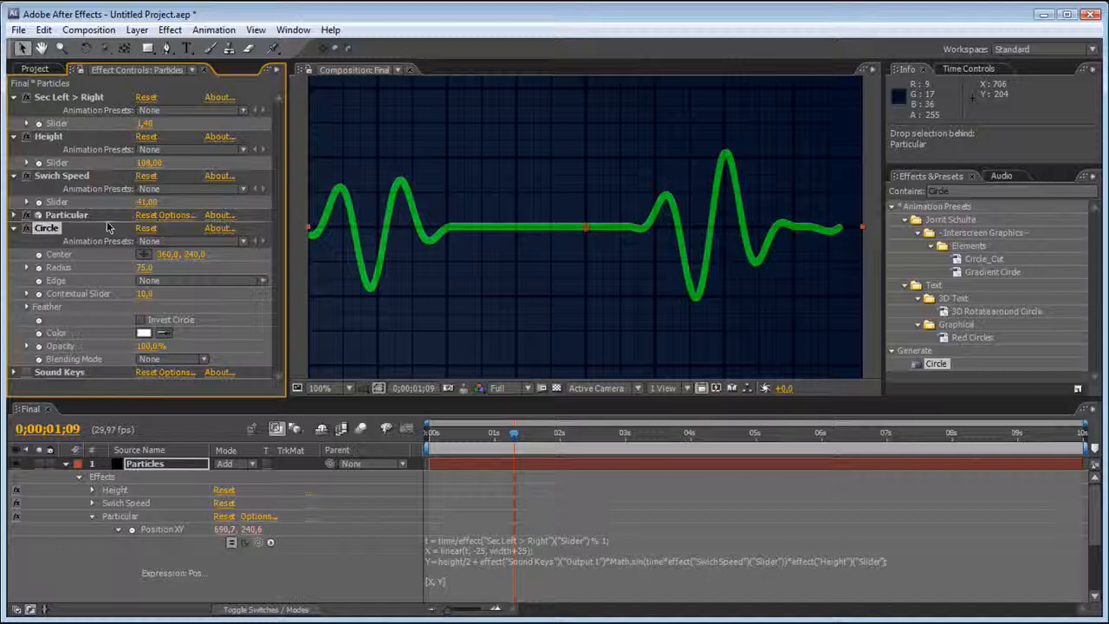
{"action": "left_click", "coordinate": [14, 215]}
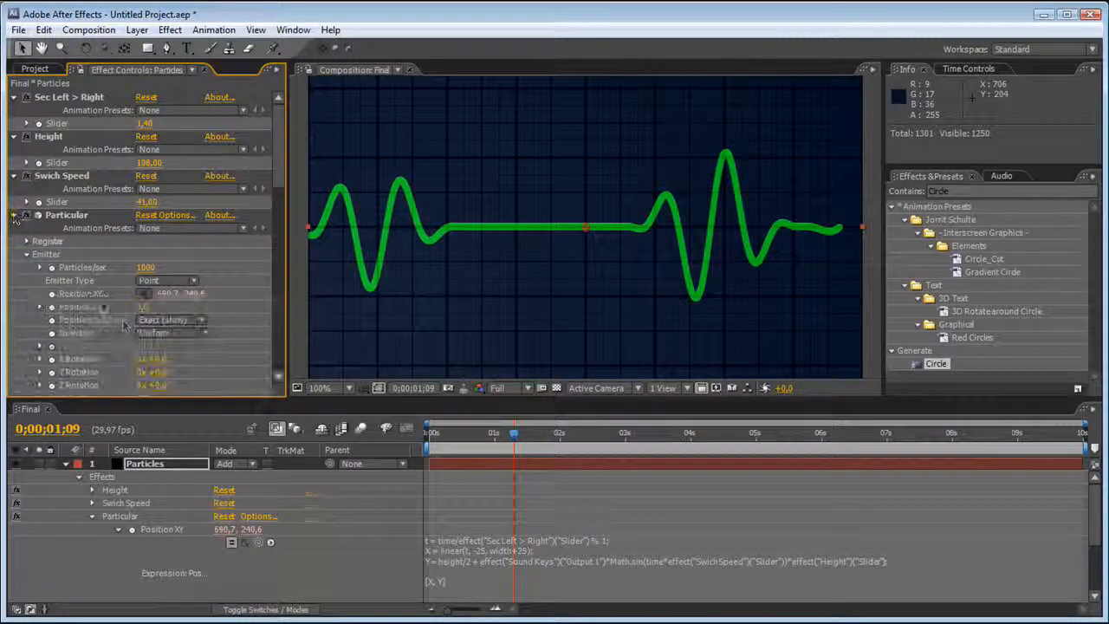
Match the Circle's color to Particular's green particle color, set its Blending Mode to Normal and its Radius to 8.
{"action": "scroll", "coordinate": [143, 303], "scroll_direction": "down", "scroll_amount": 3}
{"action": "left_click_drag", "start_coordinate": [282, 203], "coordinate": [282, 339]}
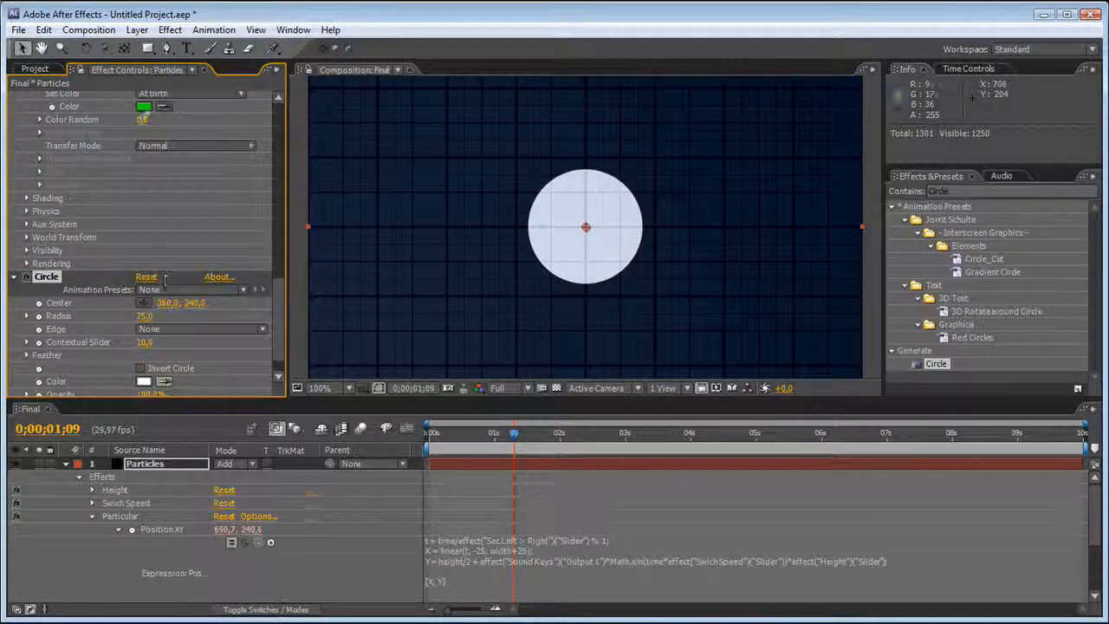
{"action": "left_click", "coordinate": [145, 109]}
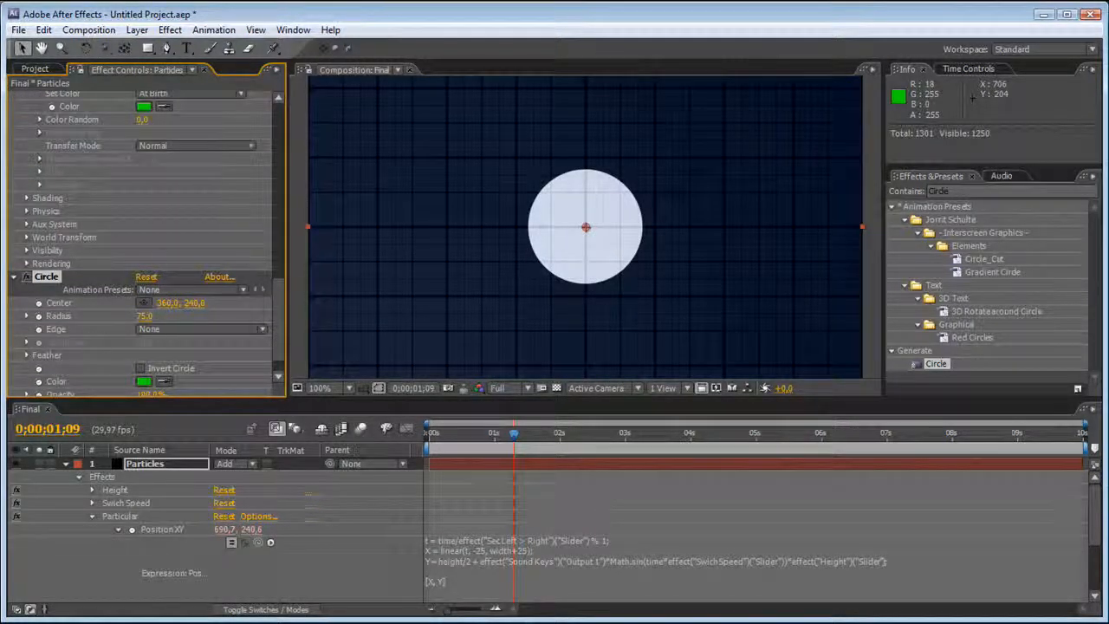
{"action": "scroll", "coordinate": [283, 309], "scroll_direction": "down", "scroll_amount": 2}
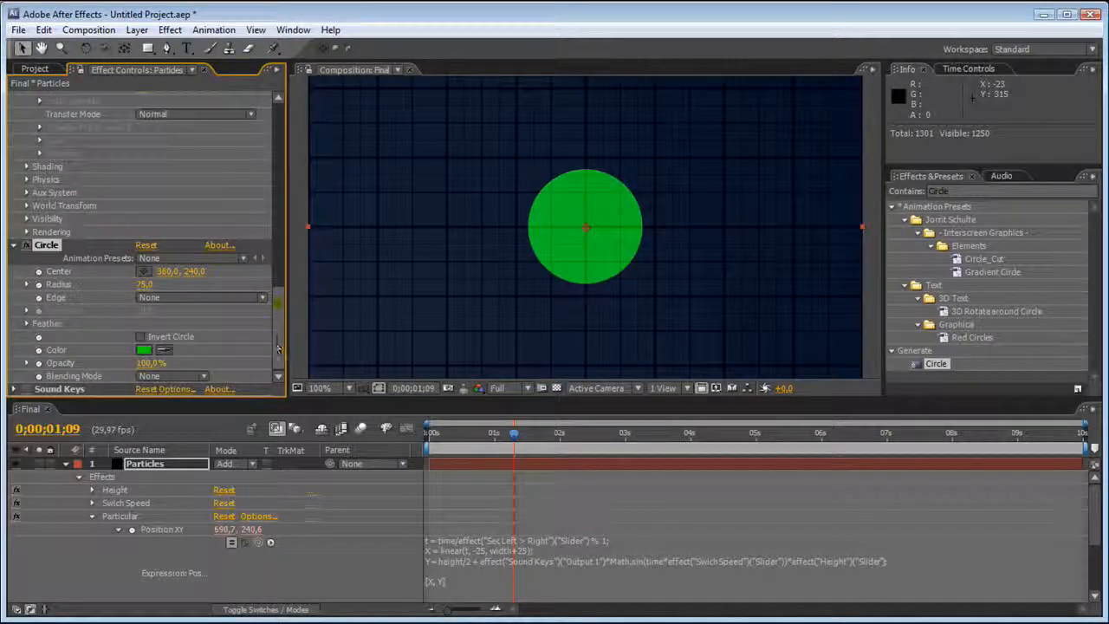
{"action": "left_click", "coordinate": [182, 376]}
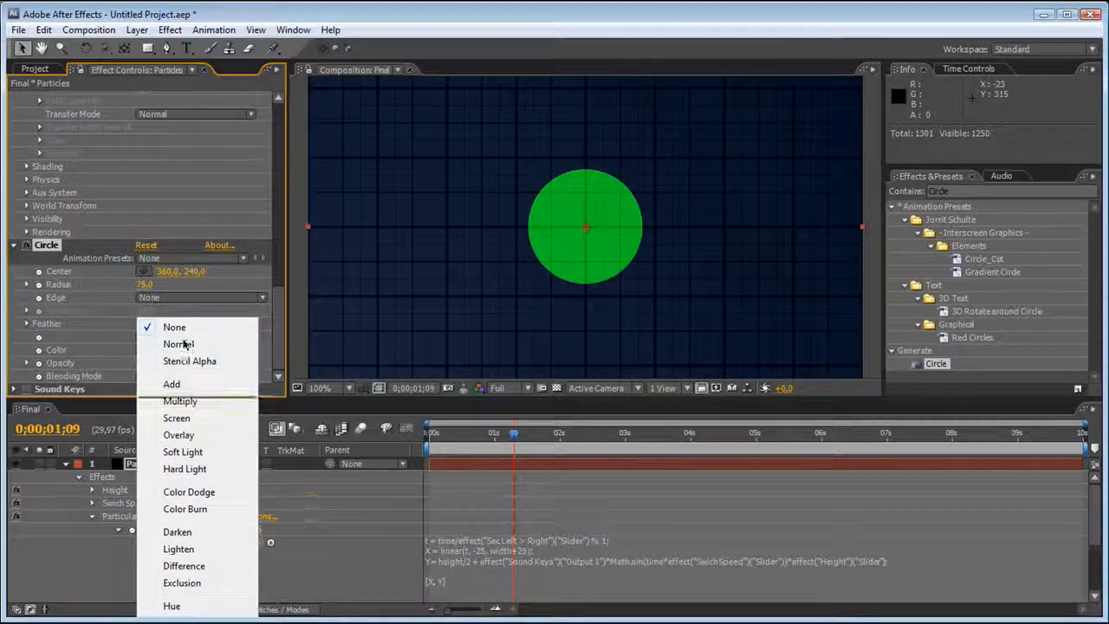
{"action": "left_click", "coordinate": [182, 343]}
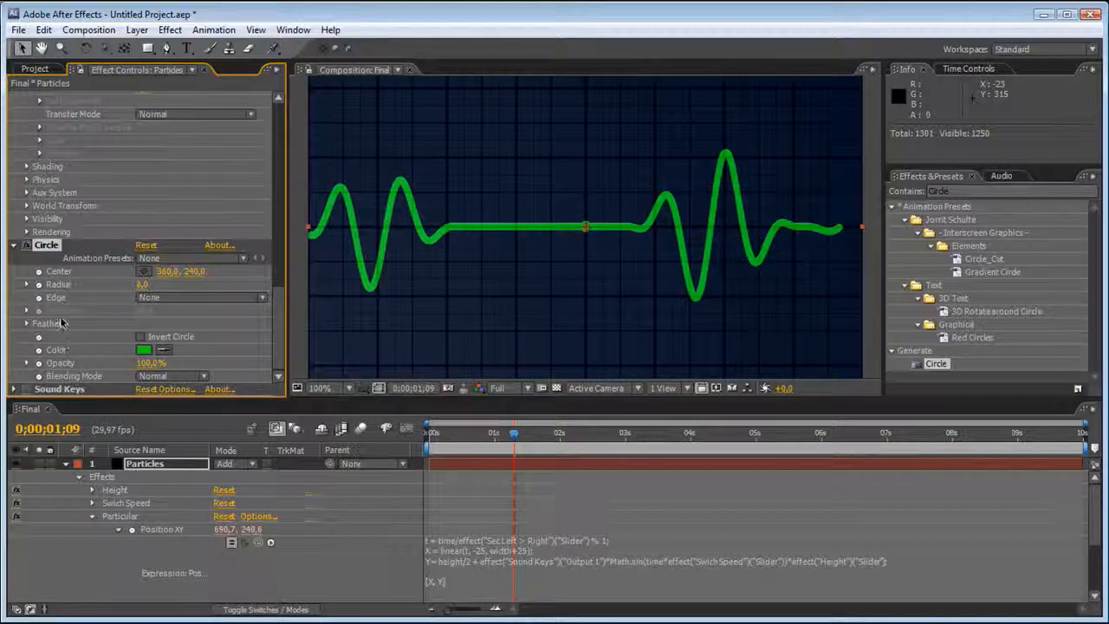
Add an expression to the Circle's Center that links it to Particular's Position XY.
{"action": "left_click", "coordinate": [42, 272], "text": "alt"}
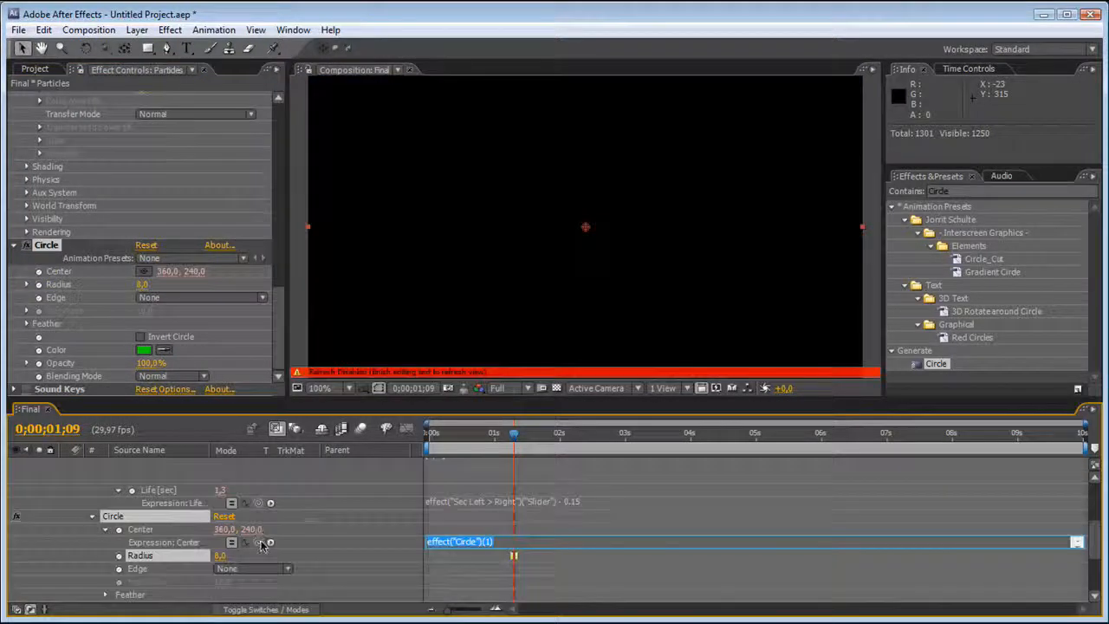
{"action": "left_click_drag", "start_coordinate": [257, 541], "coordinate": [163, 488]}
{"action": "left_click", "coordinate": [464, 567]}
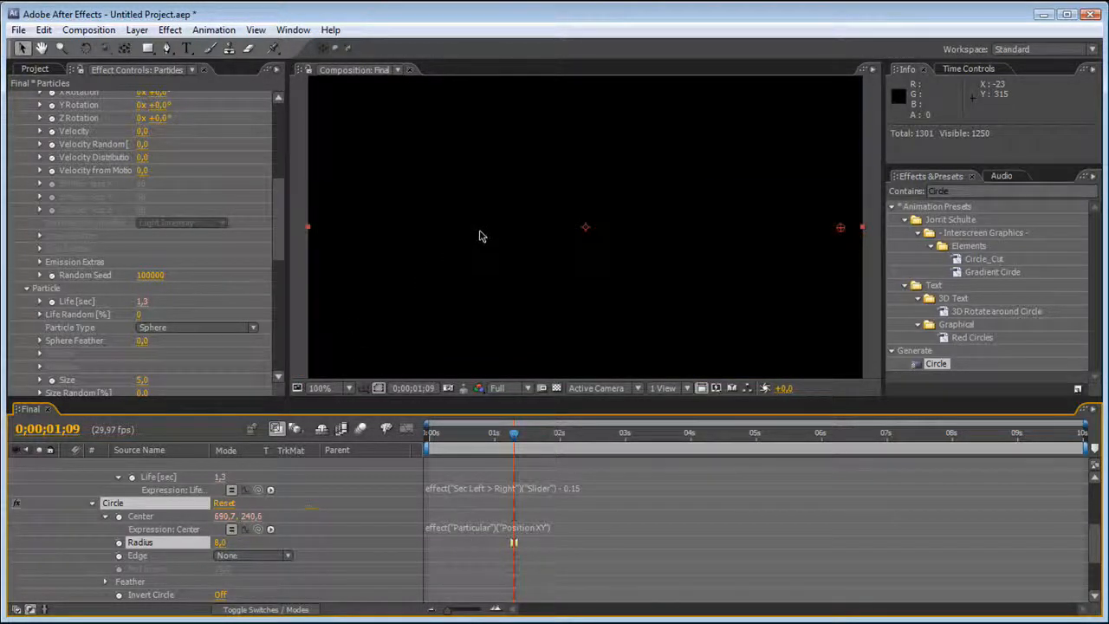
{"action": "left_click", "coordinate": [837, 240]}
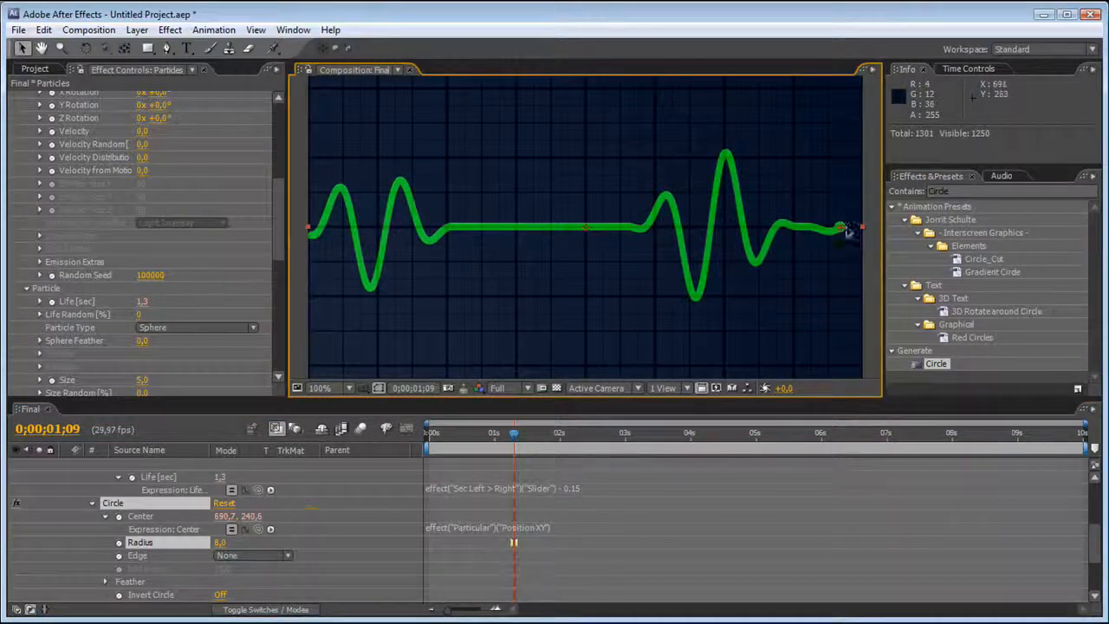
{"action": "left_click", "coordinate": [864, 241]}
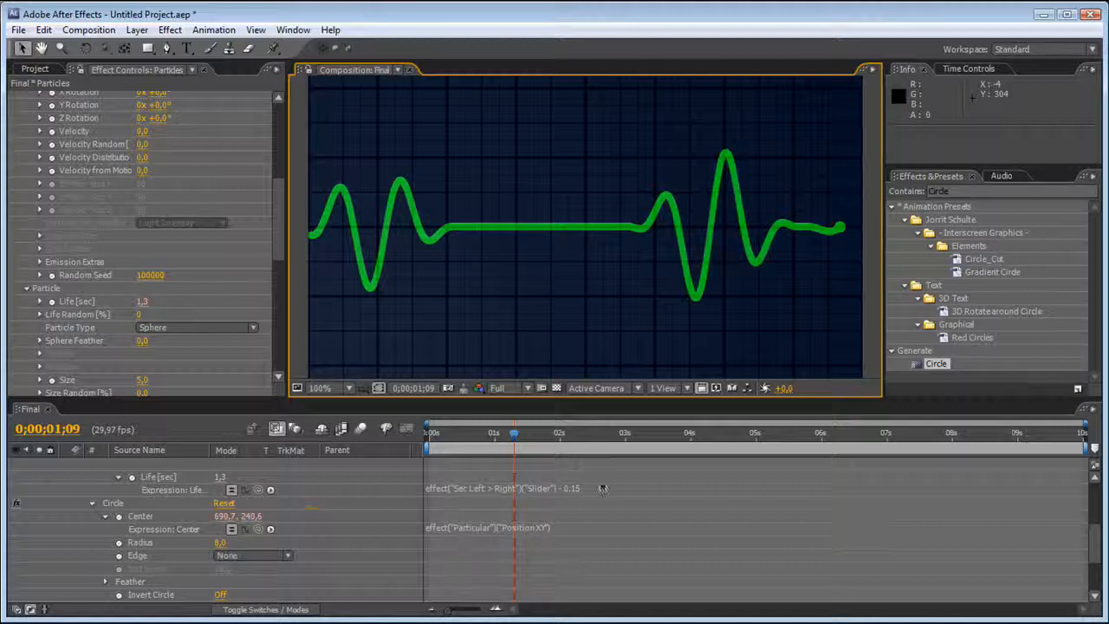
Set the Circle's Radius to 10.
{"action": "left_click", "coordinate": [219, 542]}
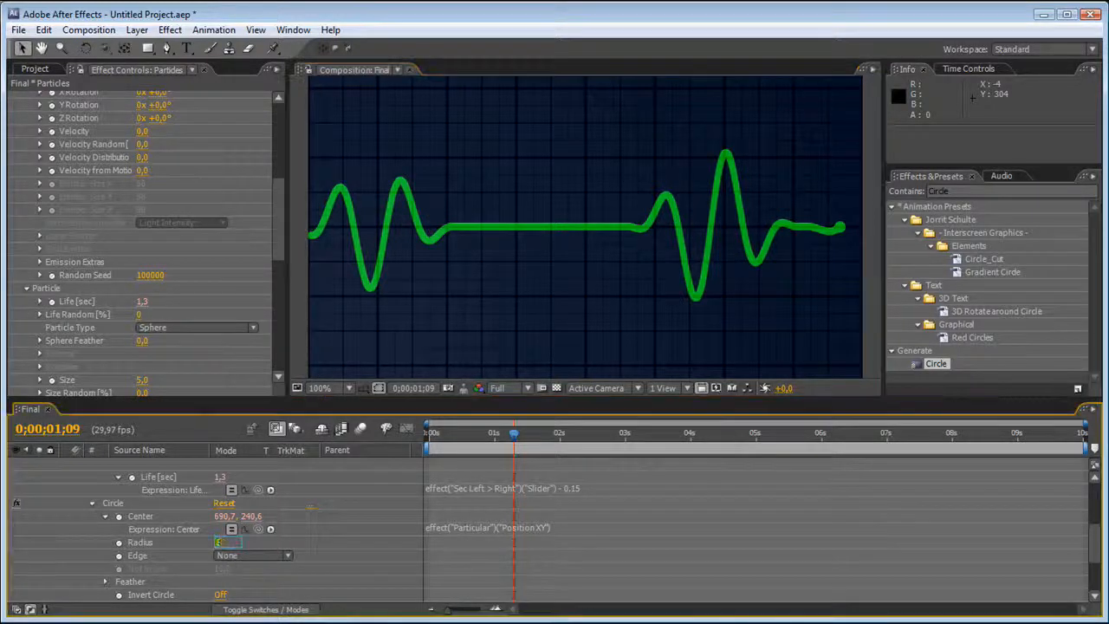
{"action": "type", "text": "10"}
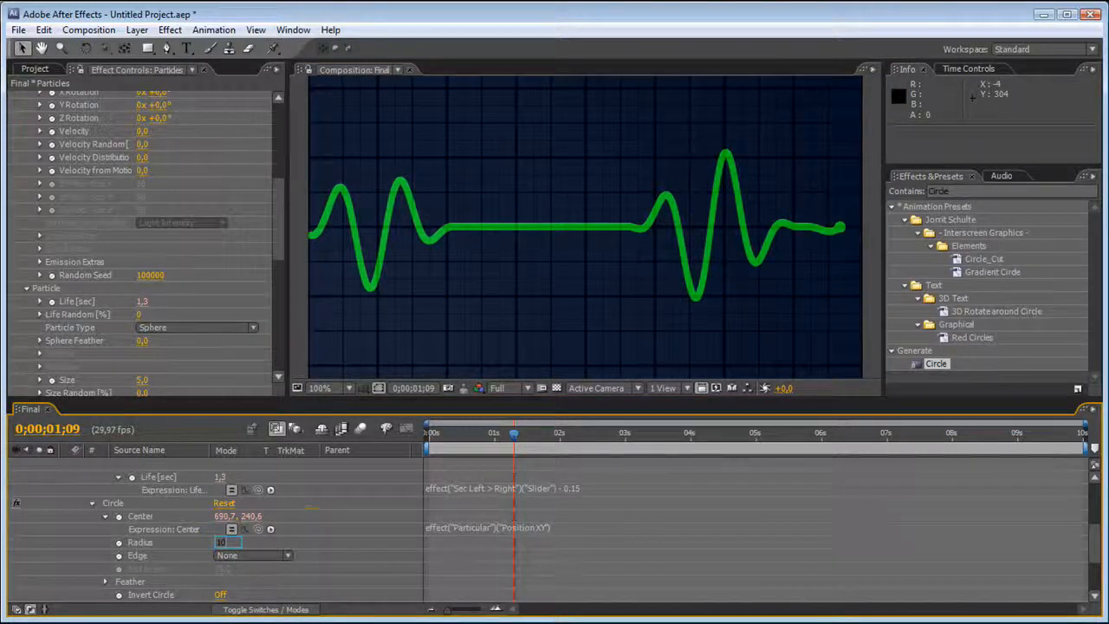
{"action": "left_click", "coordinate": [448, 559]}
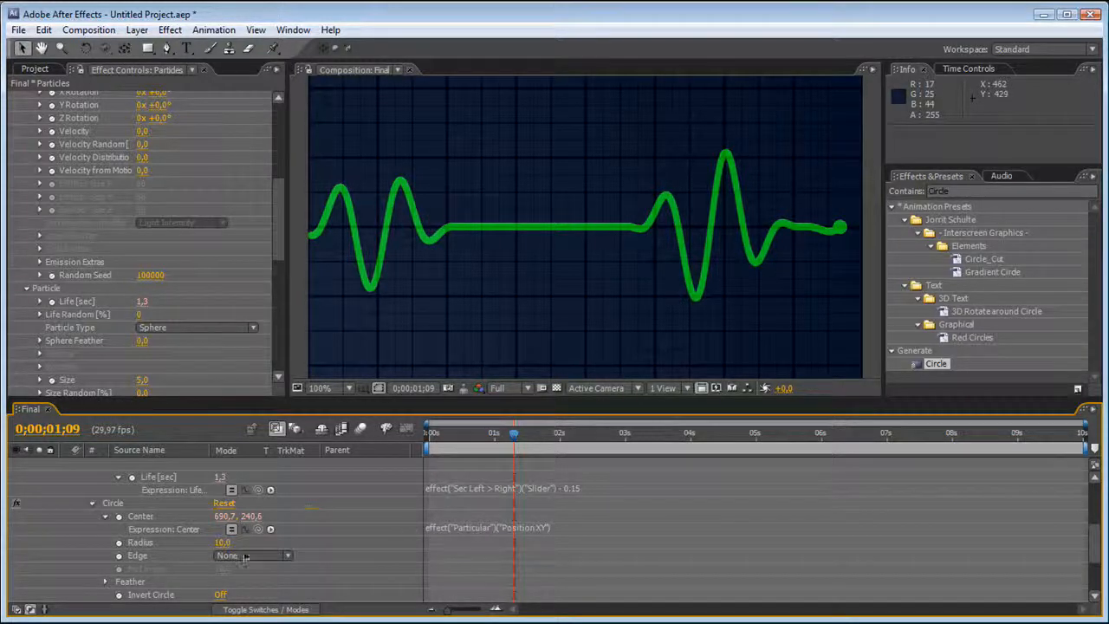
Give the Circle's Radius the expression 10 +effect("Sound Keys")("Output 2")*8.
{"action": "left_click", "coordinate": [118, 543], "text": "alt"}
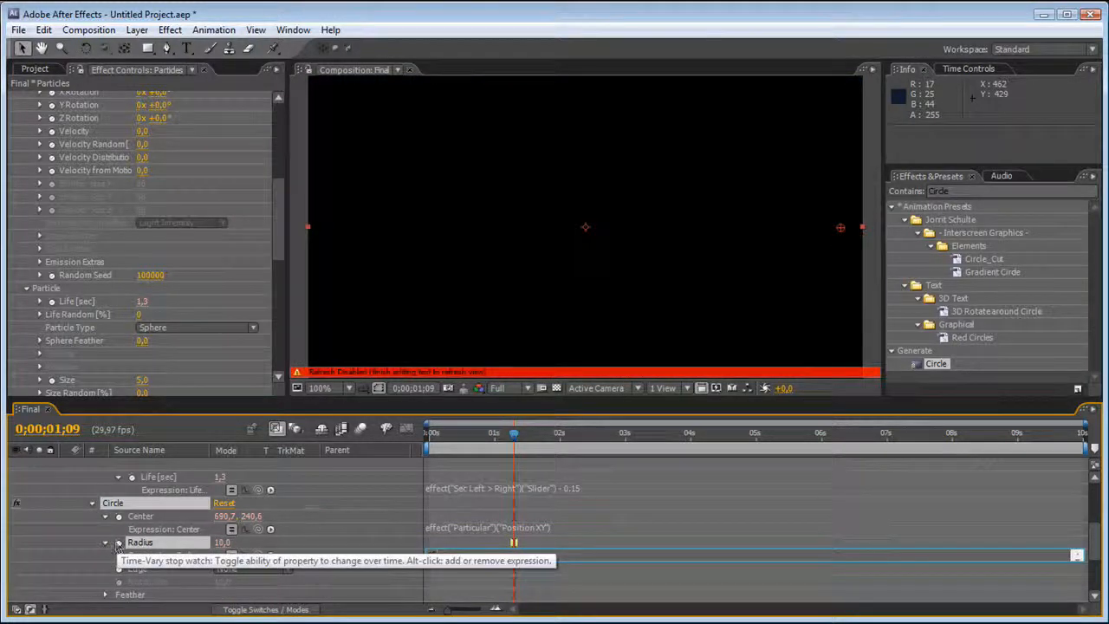
{"action": "type", "text": "10 +"}
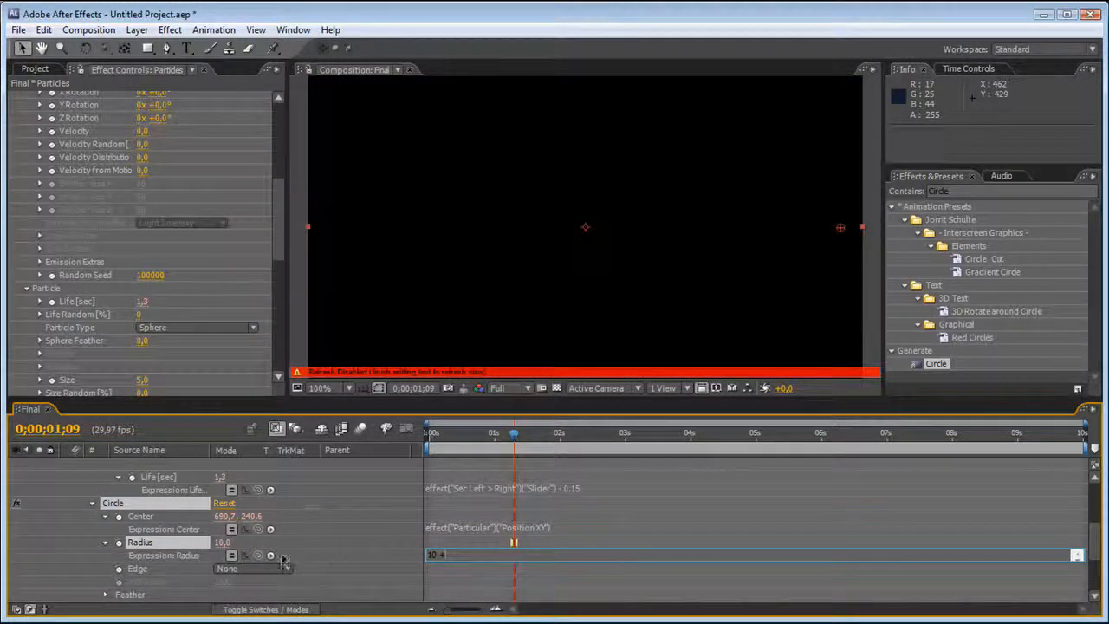
{"action": "left_click_drag", "start_coordinate": [257, 555], "coordinate": [185, 575]}
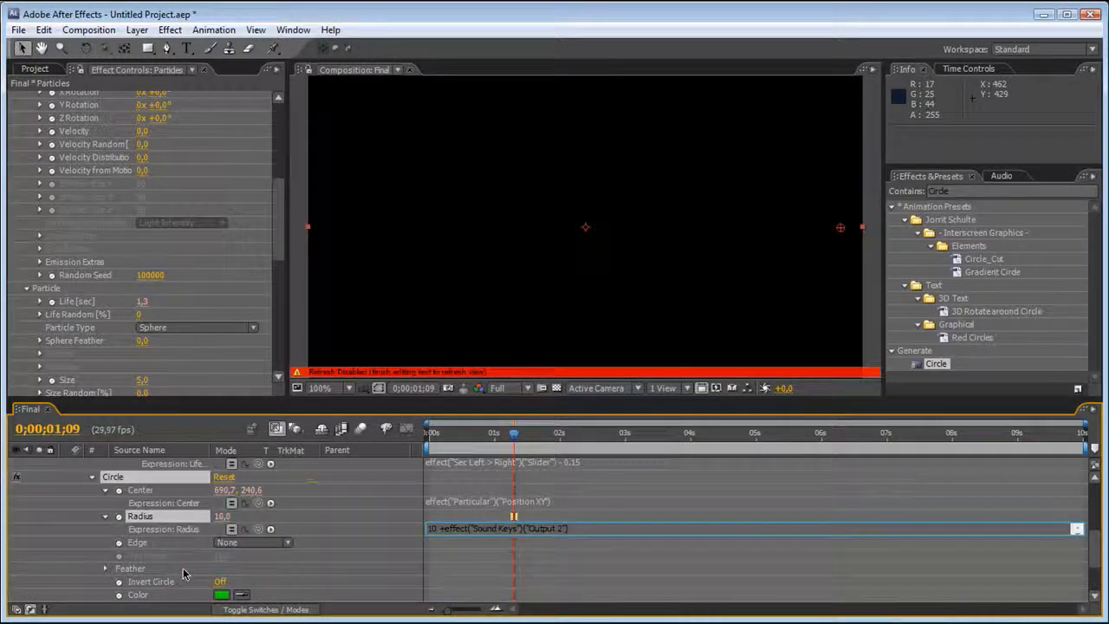
{"action": "type", "text": "*"}
{"action": "left_click", "coordinate": [558, 518]}
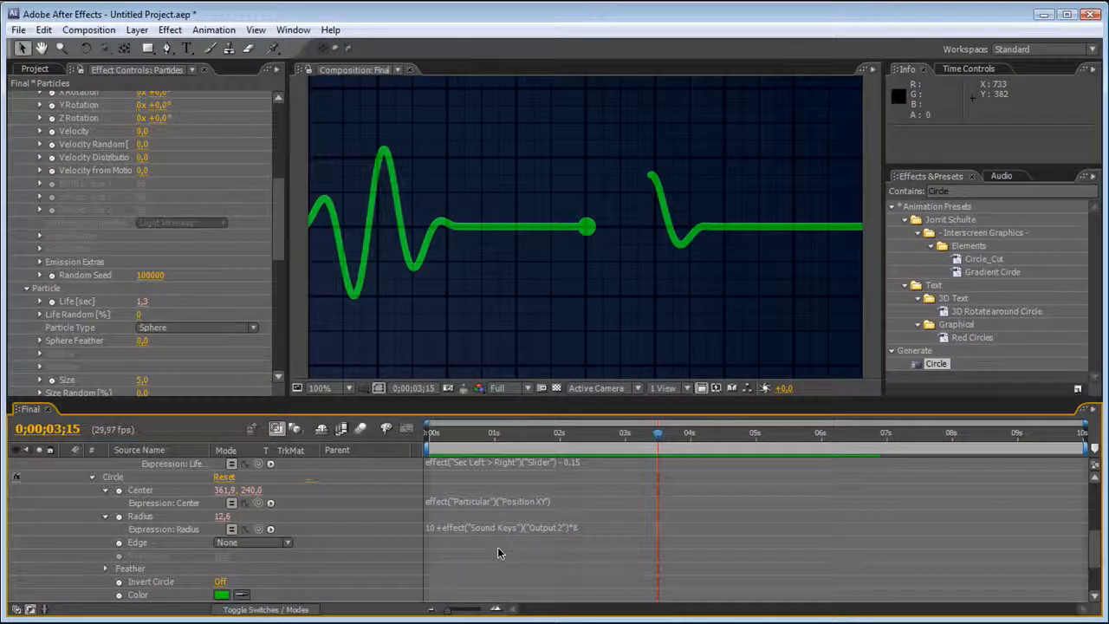
Preview the pulsing circle on the line, move the current time to 0;00;01;19 and review the Radius expression's multiplier.
{"action": "key", "text": "KP_0"}
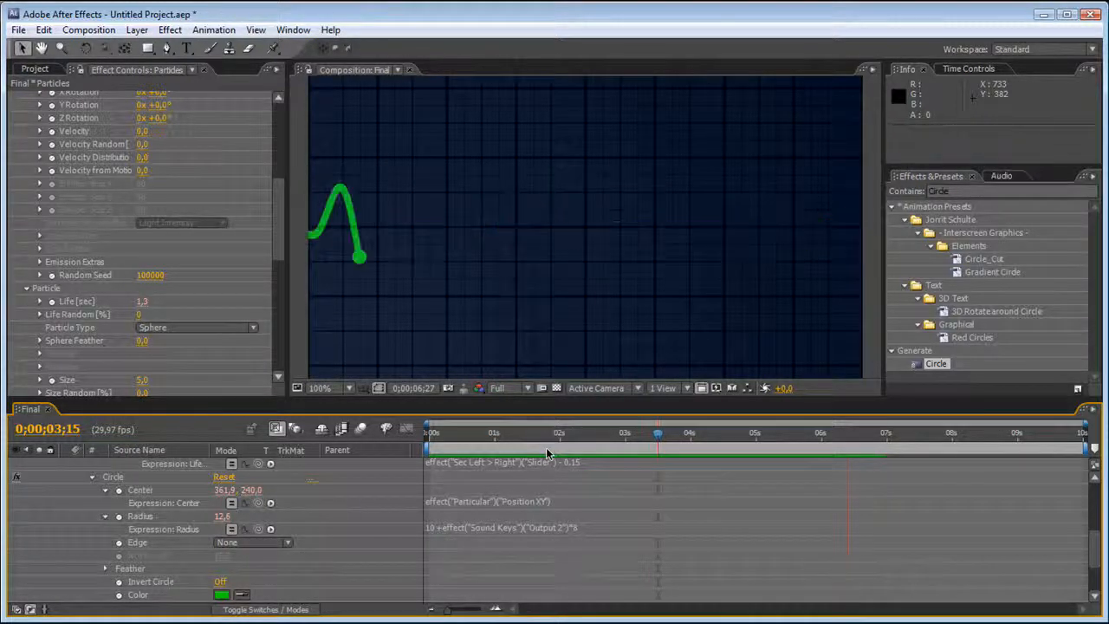
{"action": "key", "text": "space"}
{"action": "left_click_drag", "start_coordinate": [588, 435], "coordinate": [535, 443]}
{"action": "left_click", "coordinate": [575, 529]}
{"action": "left_click", "coordinate": [575, 530]}
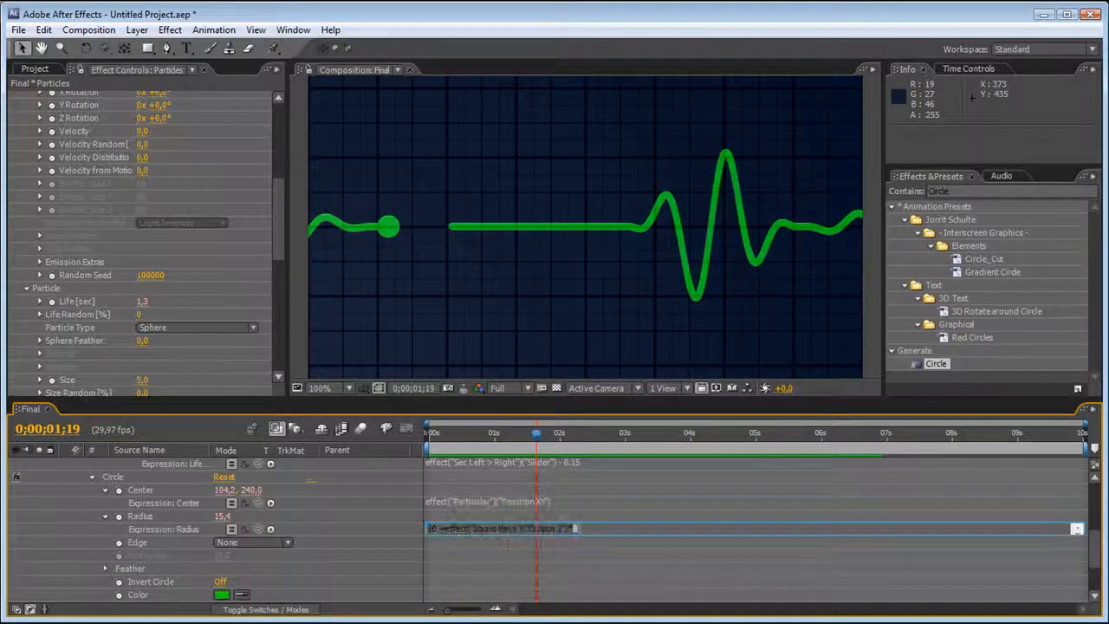
{"action": "left_click", "coordinate": [580, 516]}
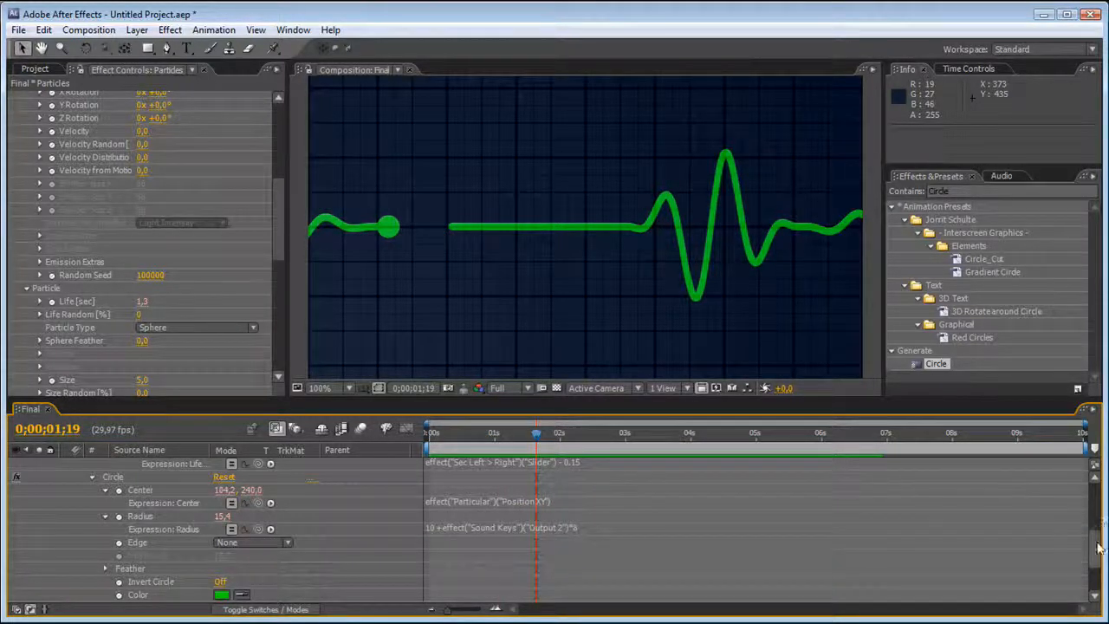
Enlarge the composition view and collapse the Particular and Circle effect settings.
{"action": "left_click_drag", "start_coordinate": [497, 397], "coordinate": [497, 475]}
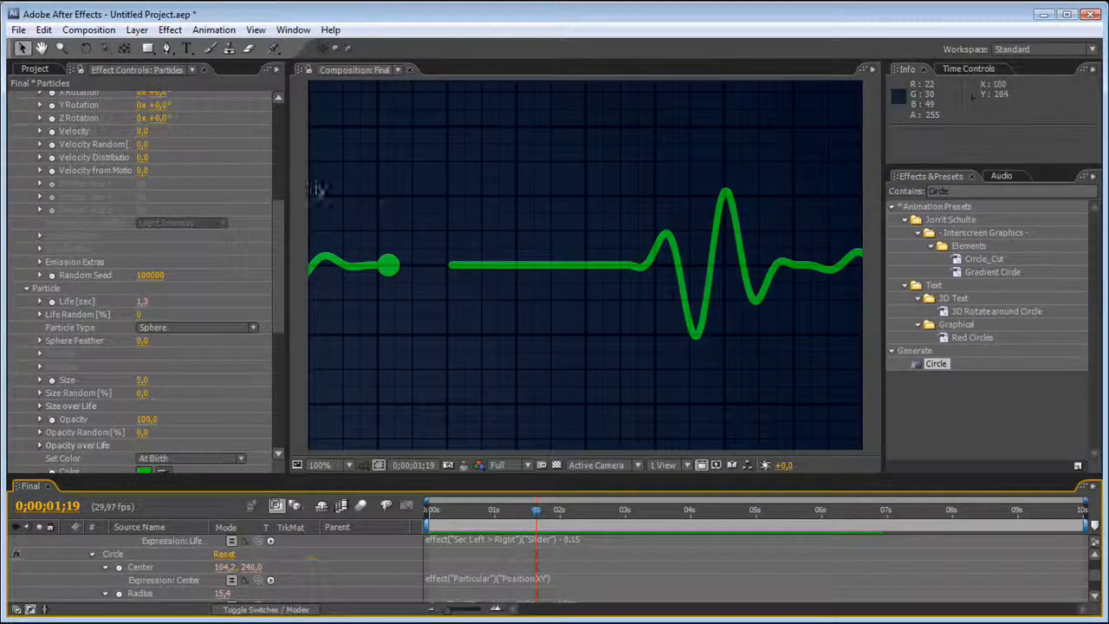
{"action": "left_click_drag", "start_coordinate": [278, 224], "coordinate": [270, 135]}
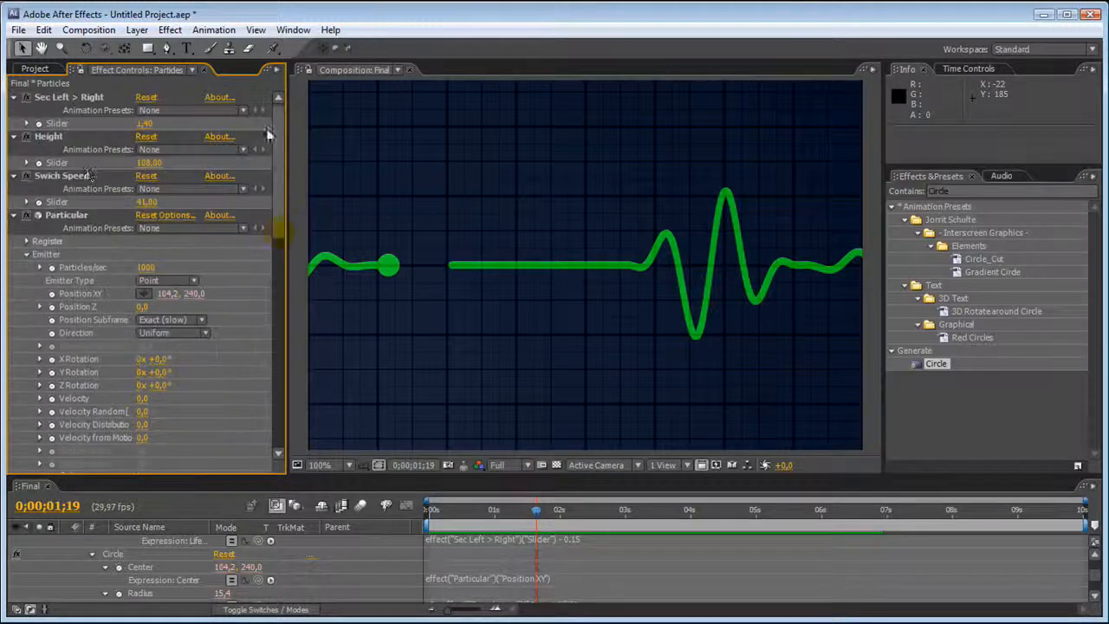
{"action": "left_click", "coordinate": [14, 215]}
{"action": "left_click", "coordinate": [13, 228]}
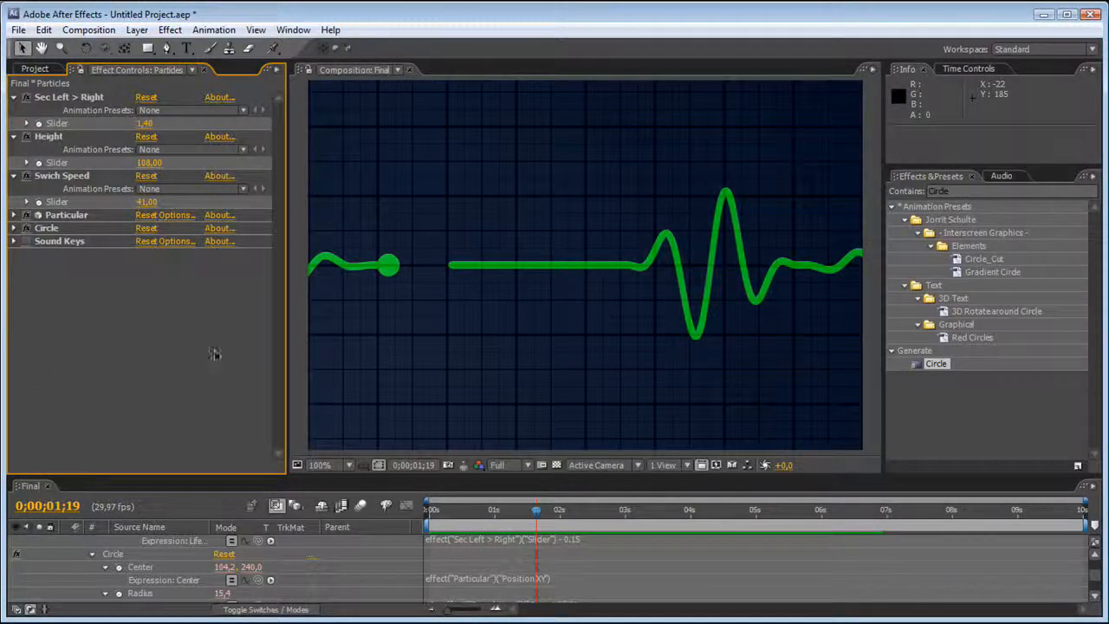
Find the Stylize Glow effect and add it to the Particles layer between Circle and Sound Keys.
{"action": "left_click_drag", "start_coordinate": [984, 191], "coordinate": [853, 190]}
{"action": "type", "text": "Glow"}
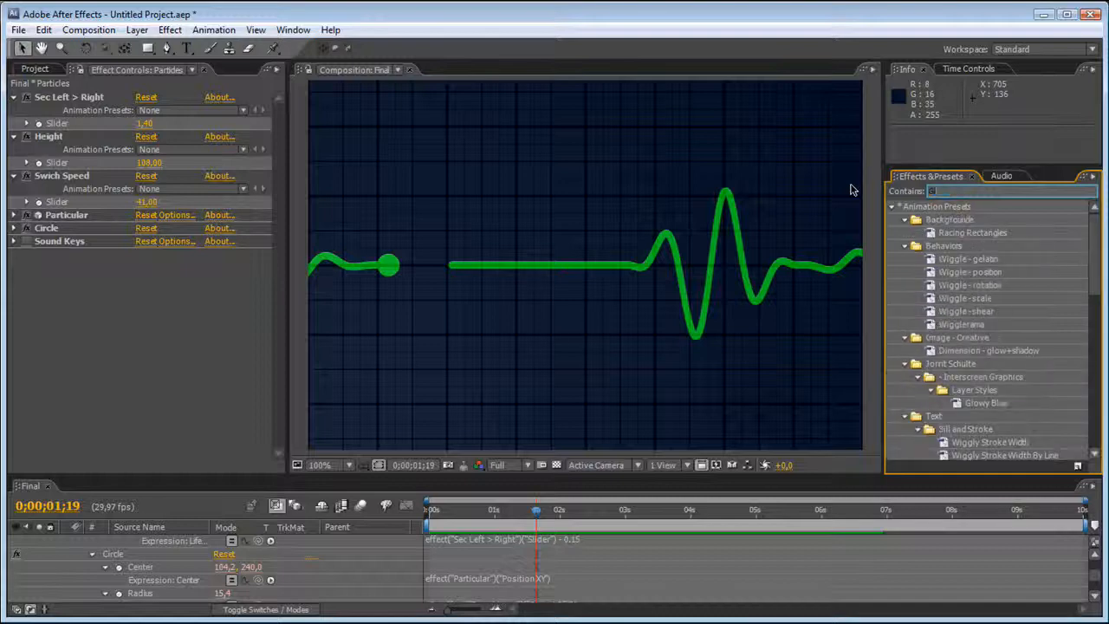
{"action": "left_click", "coordinate": [892, 207]}
{"action": "left_click_drag", "start_coordinate": [934, 233], "coordinate": [151, 241]}
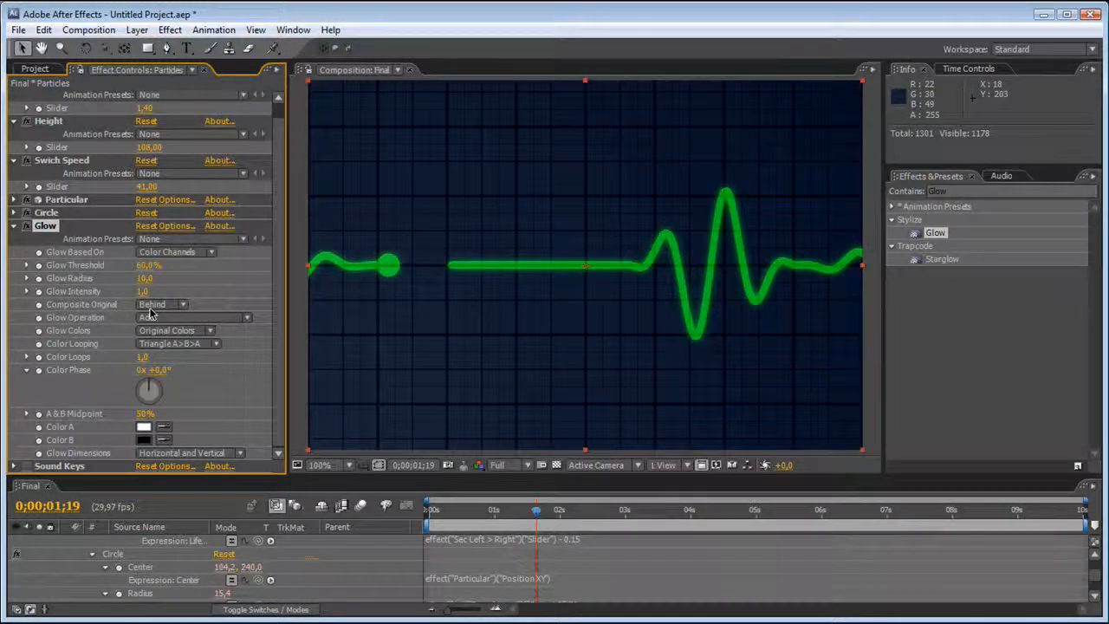
Set Glow Radius to 32 and Glow Threshold to 53.3%, and compare the line with and without the glow.
{"action": "mouse_move", "coordinate": [145, 278]}
{"action": "left_mouse_down"}
{"action": "mouse_move", "coordinate": [136, 275]}
{"action": "mouse_move", "coordinate": [158, 275]}
{"action": "left_mouse_up"}
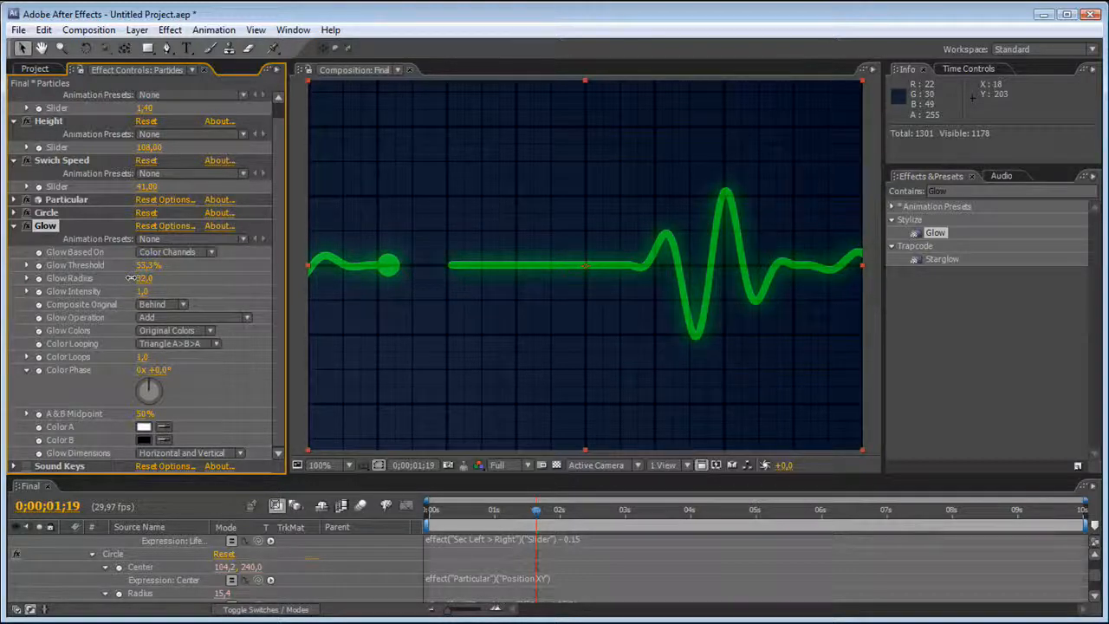
{"action": "scroll", "coordinate": [680, 305], "scroll_direction": "down", "scroll_amount": 1}
{"action": "scroll", "coordinate": [677, 309], "scroll_direction": "up", "scroll_amount": 1}
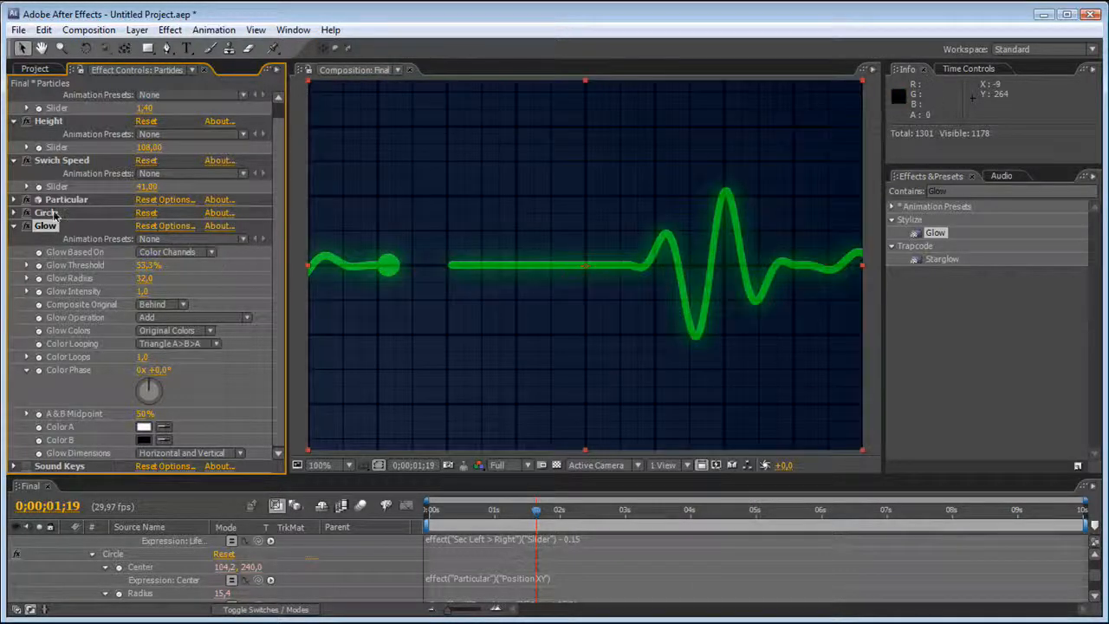
{"action": "left_click", "coordinate": [27, 226]}
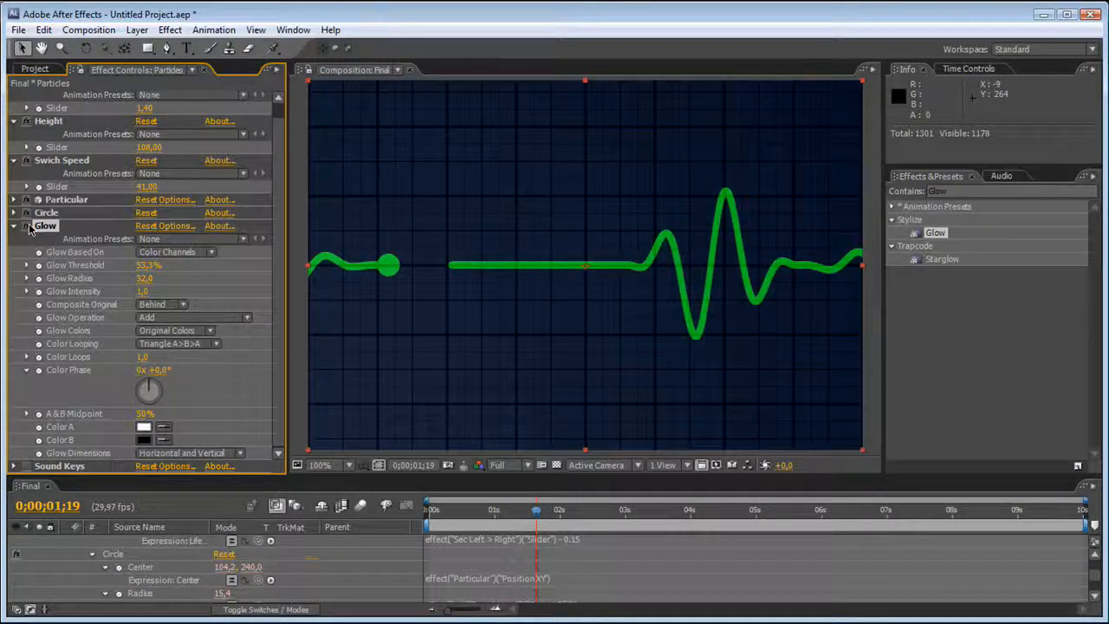
{"action": "left_click", "coordinate": [26, 226]}
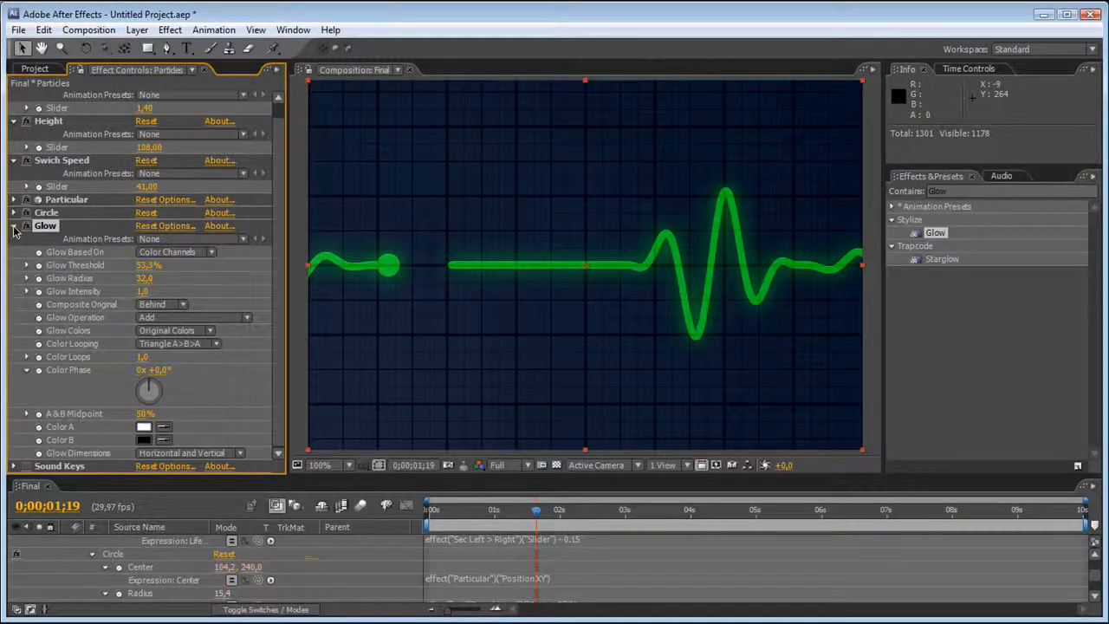
Collapse the Glow settings and the Particles layer's properties, and leave all layers deselected.
{"action": "left_click", "coordinate": [14, 226]}
{"action": "left_click", "coordinate": [22, 305]}
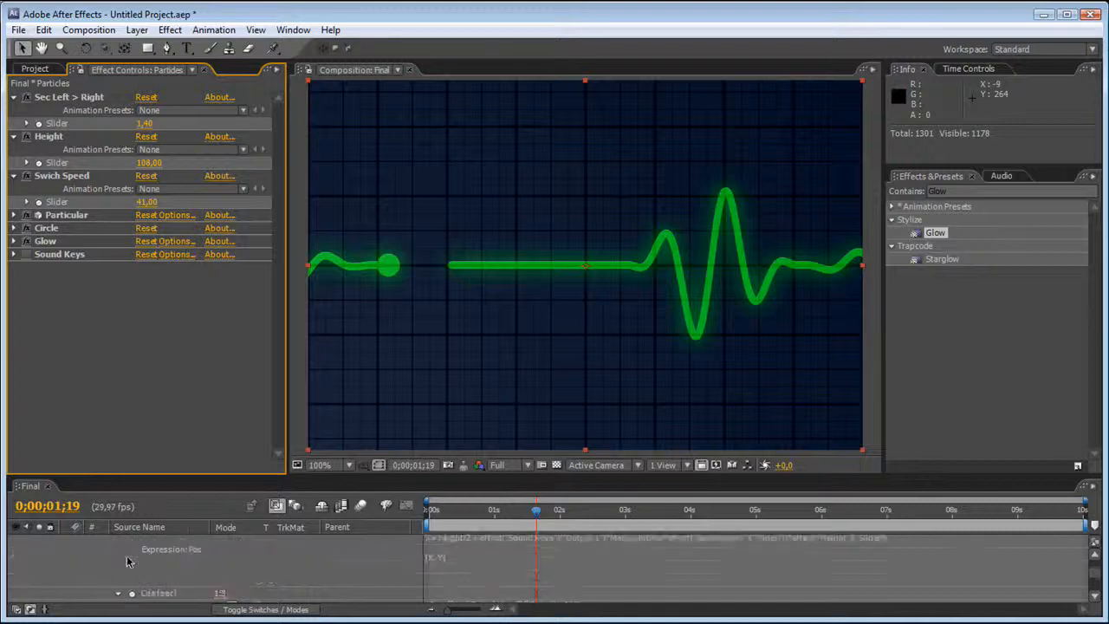
{"action": "scroll", "coordinate": [119, 546], "scroll_direction": "up", "scroll_amount": 6}
{"action": "left_click", "coordinate": [67, 542]}
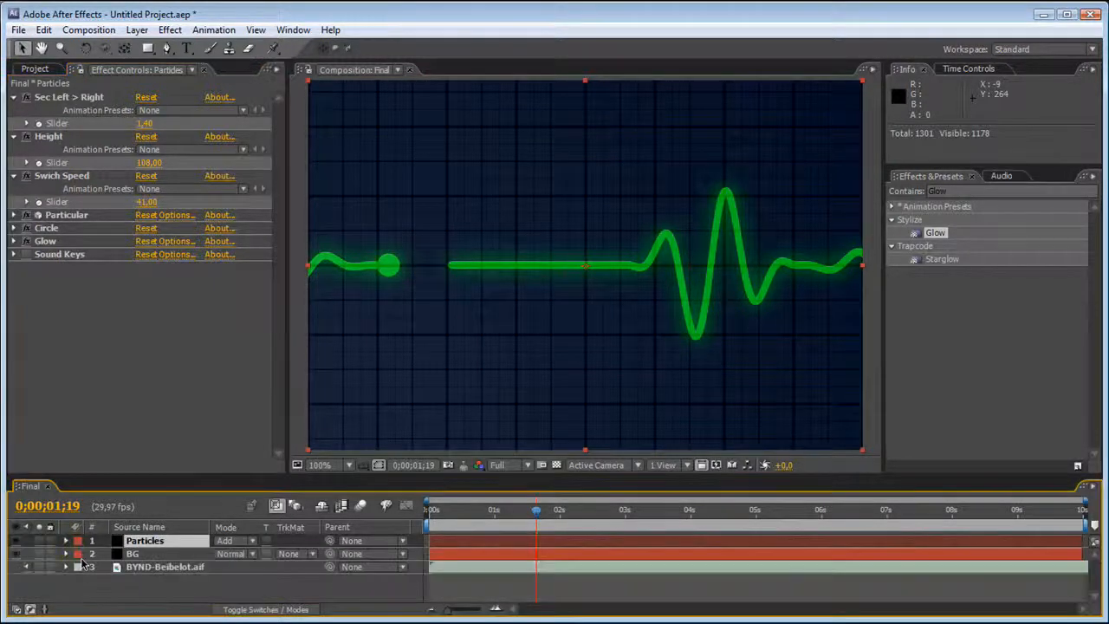
{"action": "left_click", "coordinate": [89, 582]}
Add a text layer reading "Heart Beat Monitor" above the line in the composition.
{"action": "left_click", "coordinate": [186, 47]}
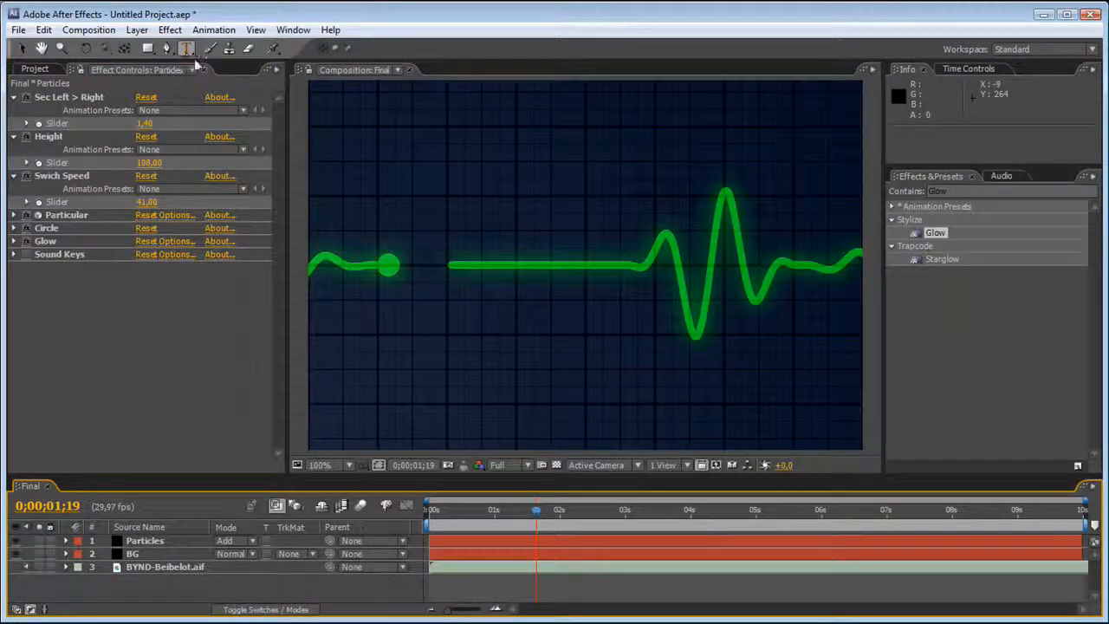
{"action": "left_click", "coordinate": [401, 136]}
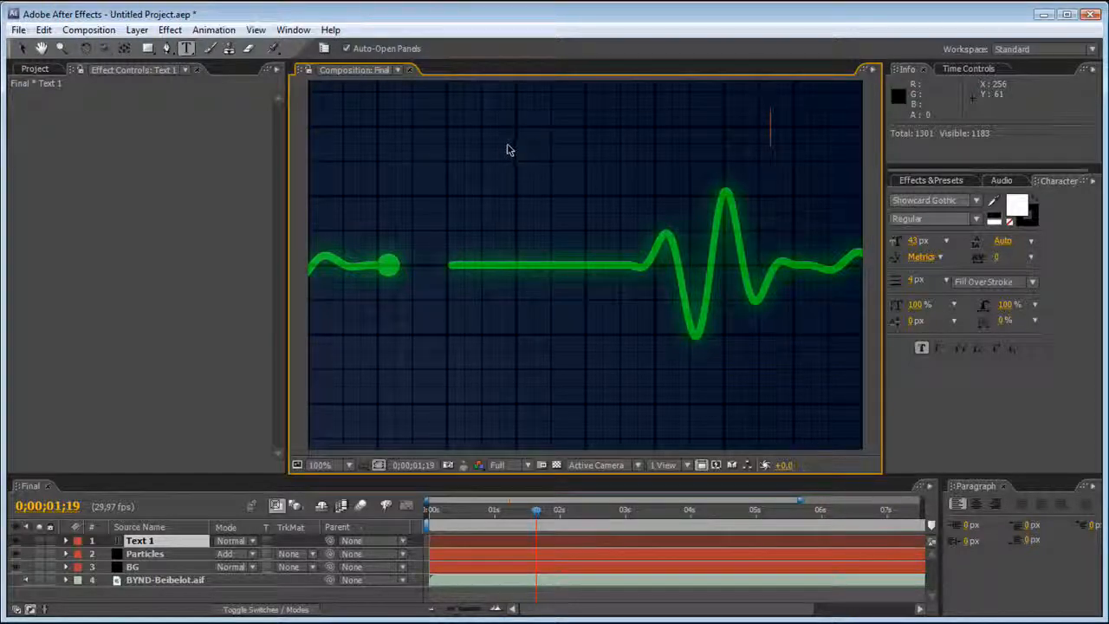
{"action": "type", "text": "HEART BEAT MONITOR"}
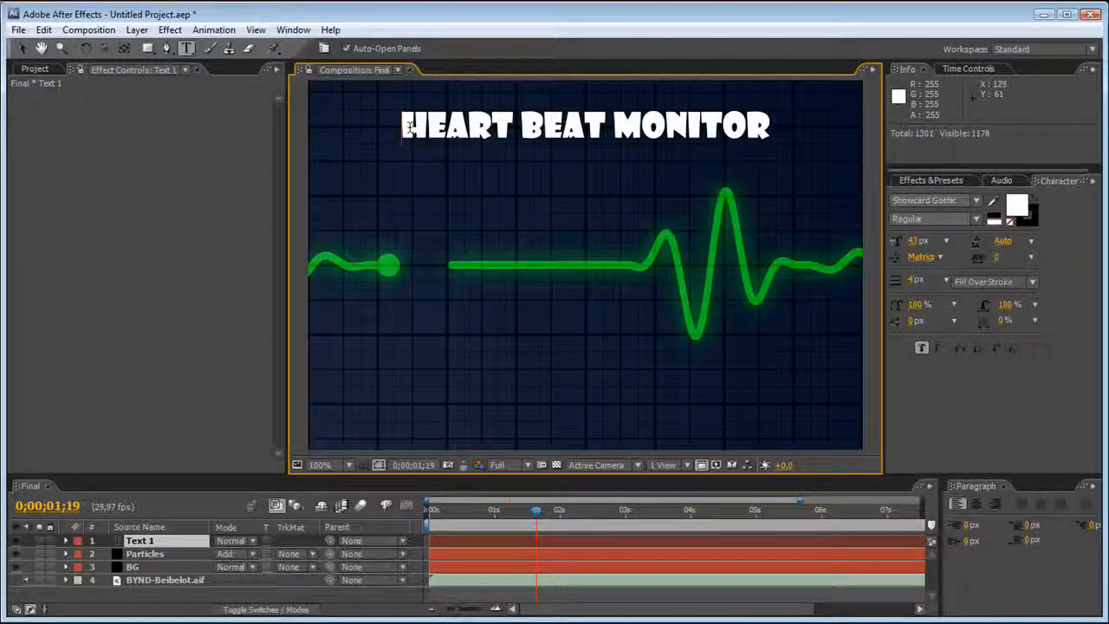
Replace the space between "Heart" and "Beat" in the title with a hyphen and finish the text editing.
{"action": "left_click_drag", "start_coordinate": [410, 127], "coordinate": [669, 129]}
{"action": "left_click_drag", "start_coordinate": [509, 131], "coordinate": [521, 133]}
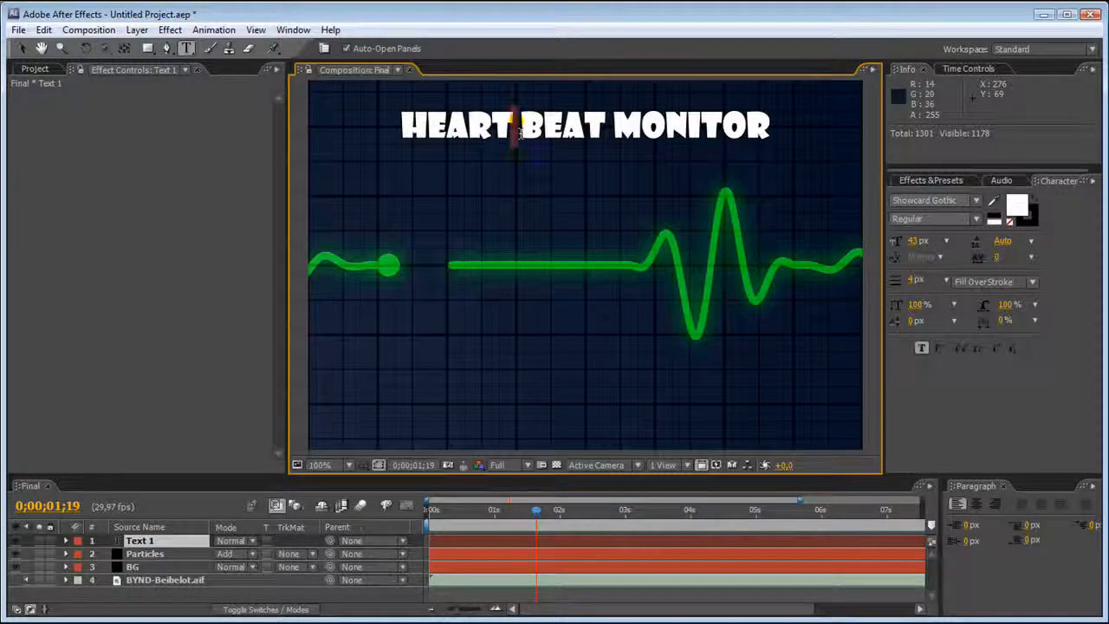
{"action": "type", "text": "-"}
{"action": "left_click_drag", "start_coordinate": [401, 127], "coordinate": [780, 128]}
{"action": "left_click", "coordinate": [22, 47]}
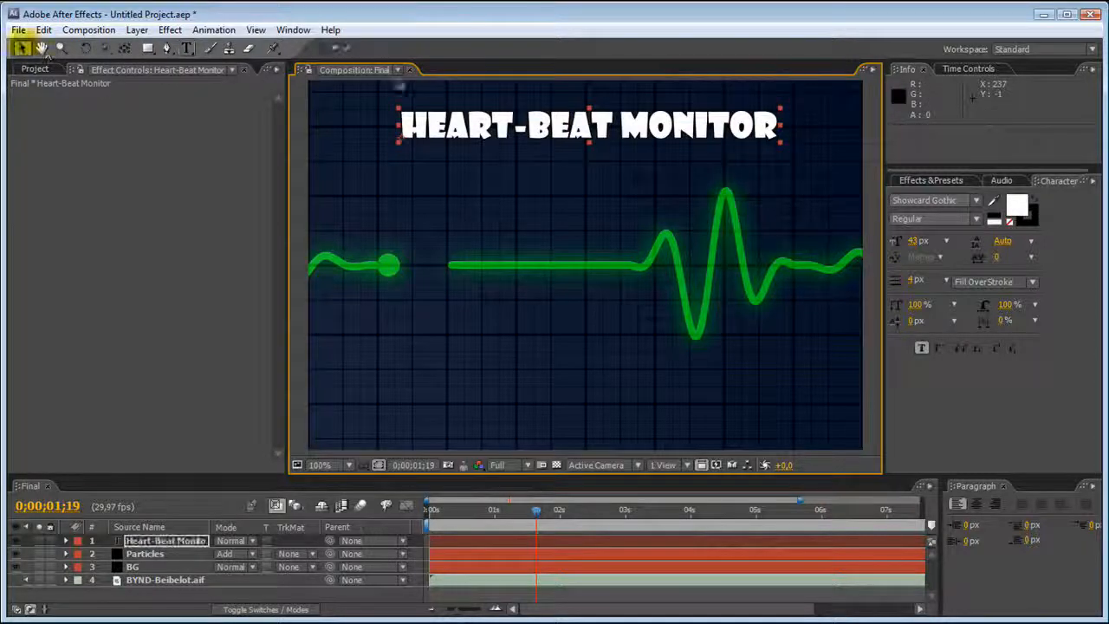
Browse the font families for the title text and settle on Terminal.
{"action": "scroll", "coordinate": [940, 204], "scroll_direction": "down", "scroll_amount": 1}
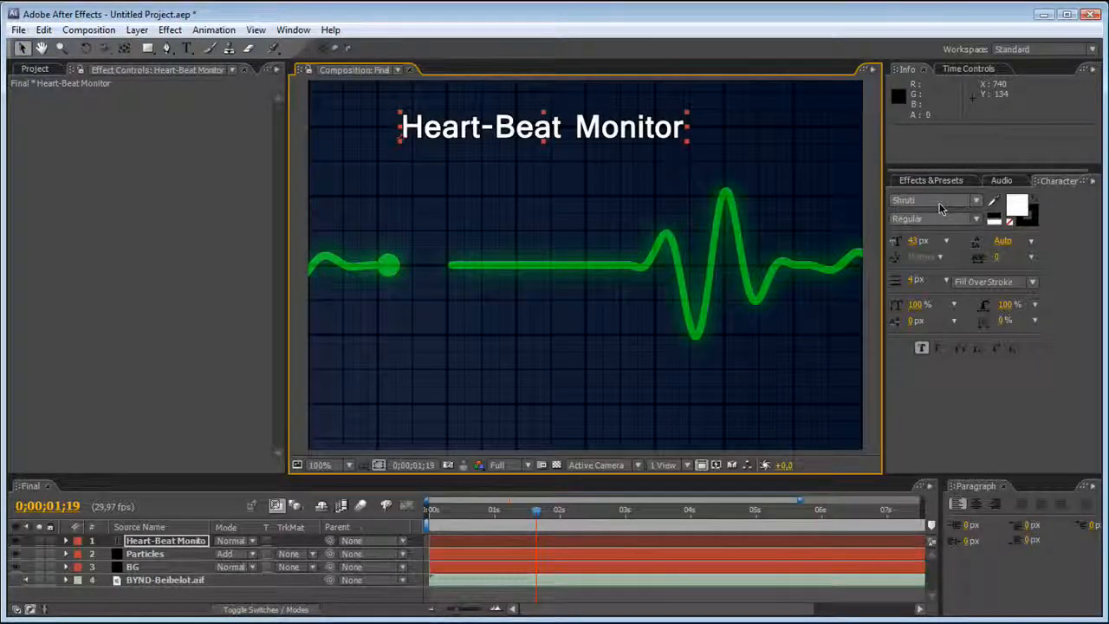
{"action": "scroll", "coordinate": [941, 205], "scroll_direction": "down", "scroll_amount": 3}
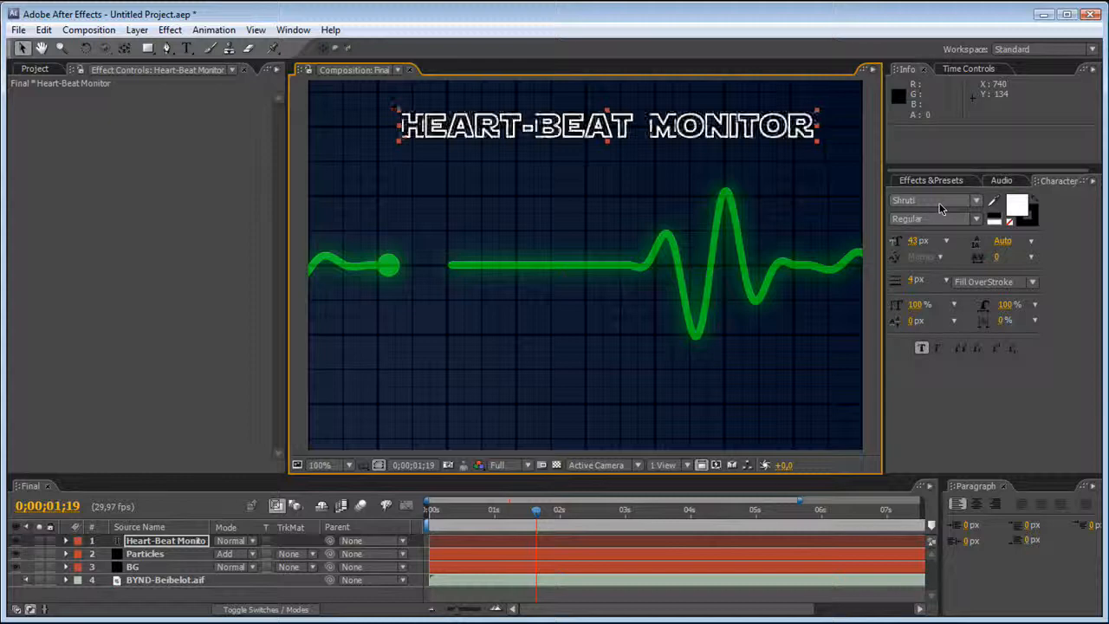
{"action": "scroll", "coordinate": [940, 206], "scroll_direction": "down", "scroll_amount": 4}
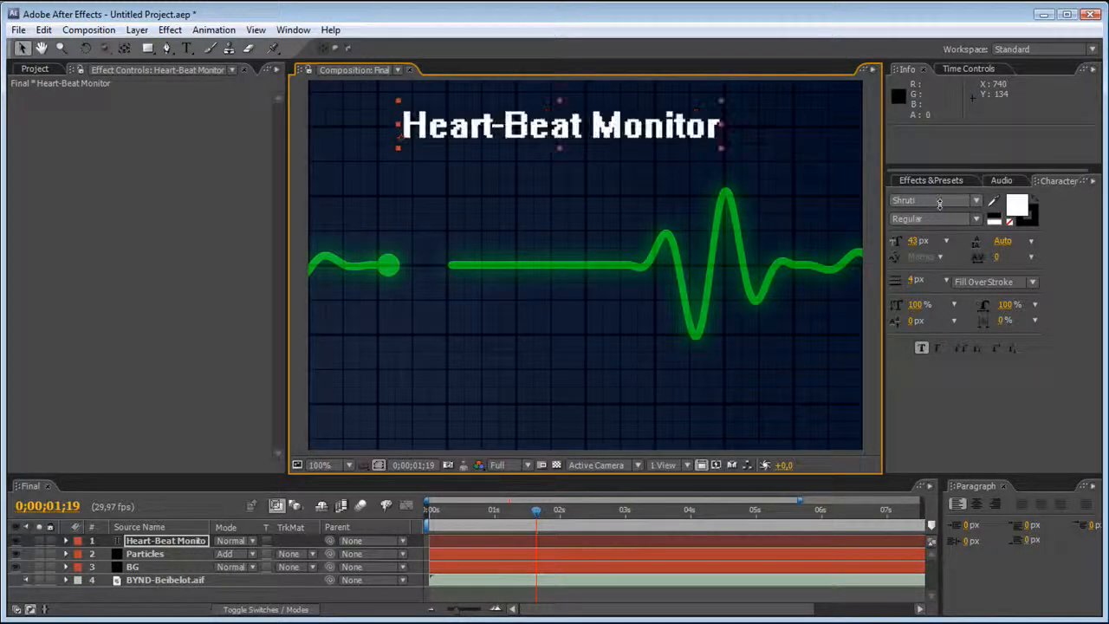
{"action": "scroll", "coordinate": [939, 202], "scroll_direction": "down", "scroll_amount": 4}
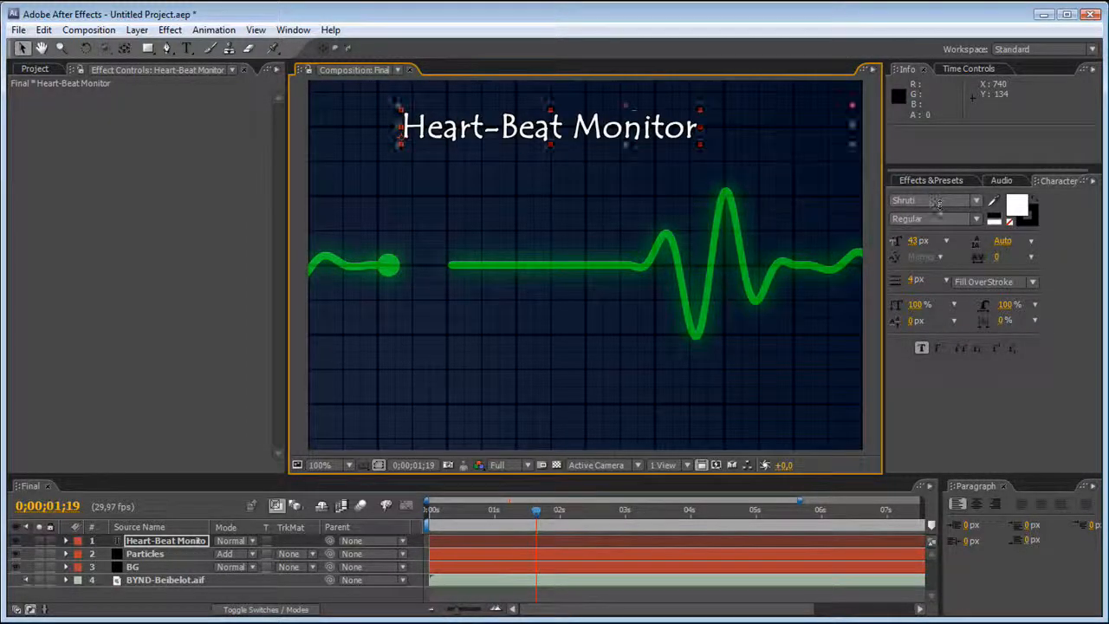
{"action": "scroll", "coordinate": [937, 203], "scroll_direction": "down", "scroll_amount": 4}
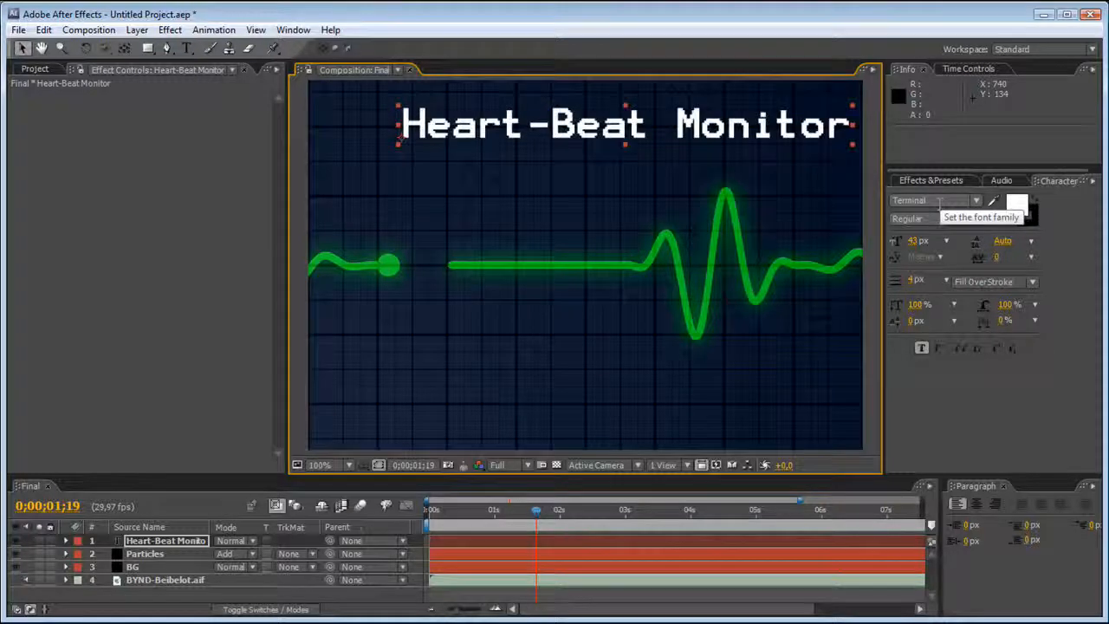
Reduce the title's font size to 35 px and reposition it centred near the composition's upper edge.
{"action": "left_click_drag", "start_coordinate": [700, 144], "coordinate": [681, 137]}
{"action": "left_click", "coordinate": [911, 244]}
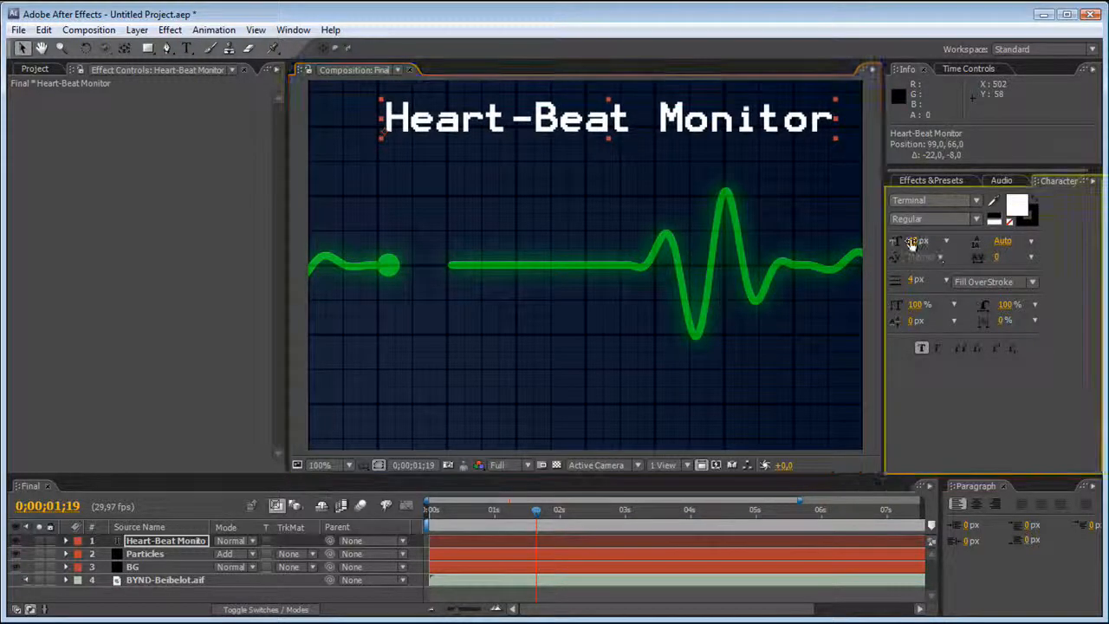
{"action": "left_click_drag", "start_coordinate": [911, 245], "coordinate": [904, 240]}
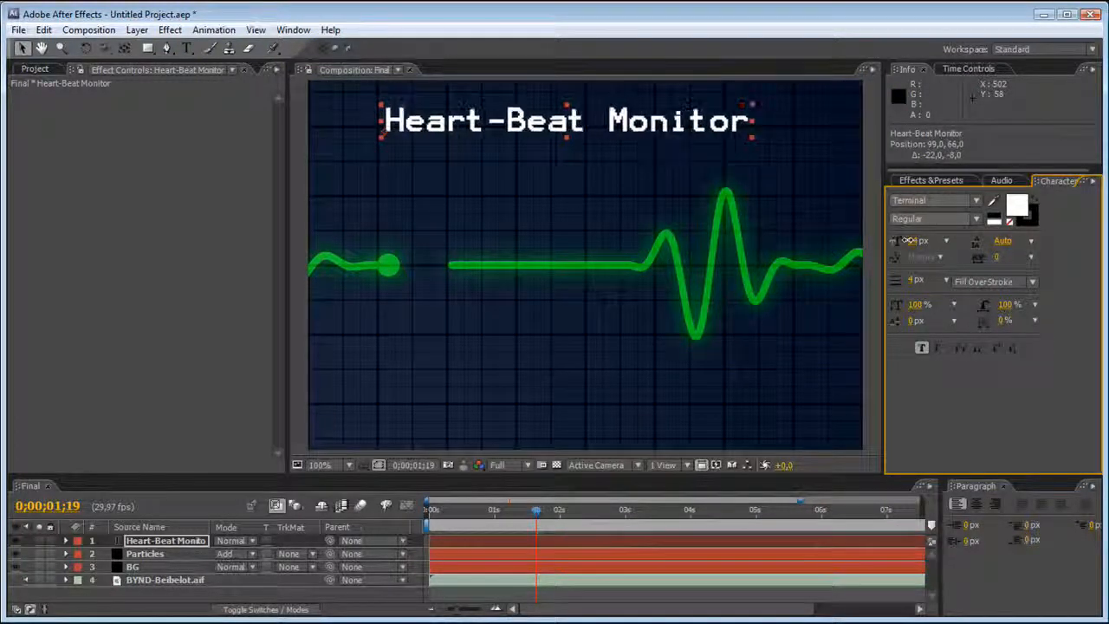
{"action": "left_click_drag", "start_coordinate": [665, 128], "coordinate": [688, 118]}
{"action": "key", "text": "comma"}
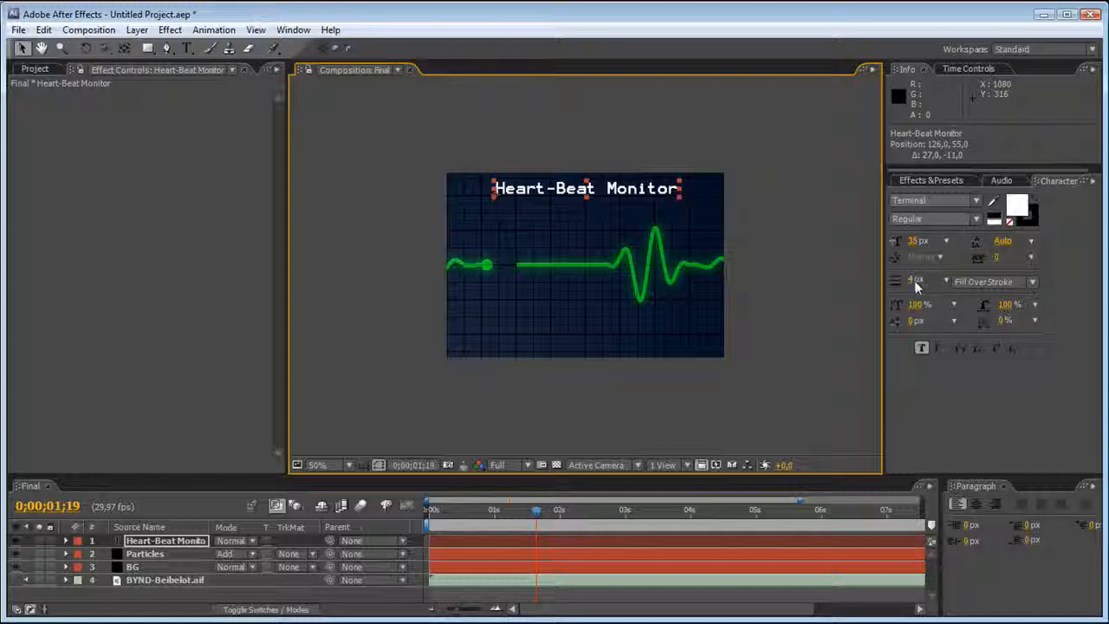
Set the title's stroke width to 0 px and font size to 29 px, and shift it slightly to the right.
{"action": "left_click_drag", "start_coordinate": [915, 285], "coordinate": [903, 286]}
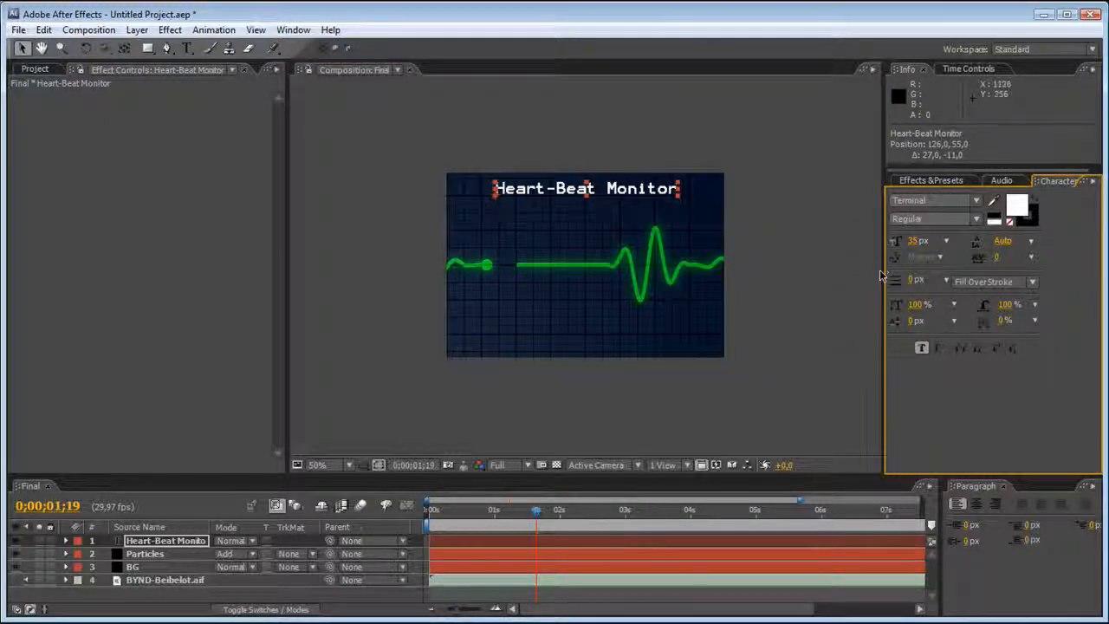
{"action": "key", "text": "period"}
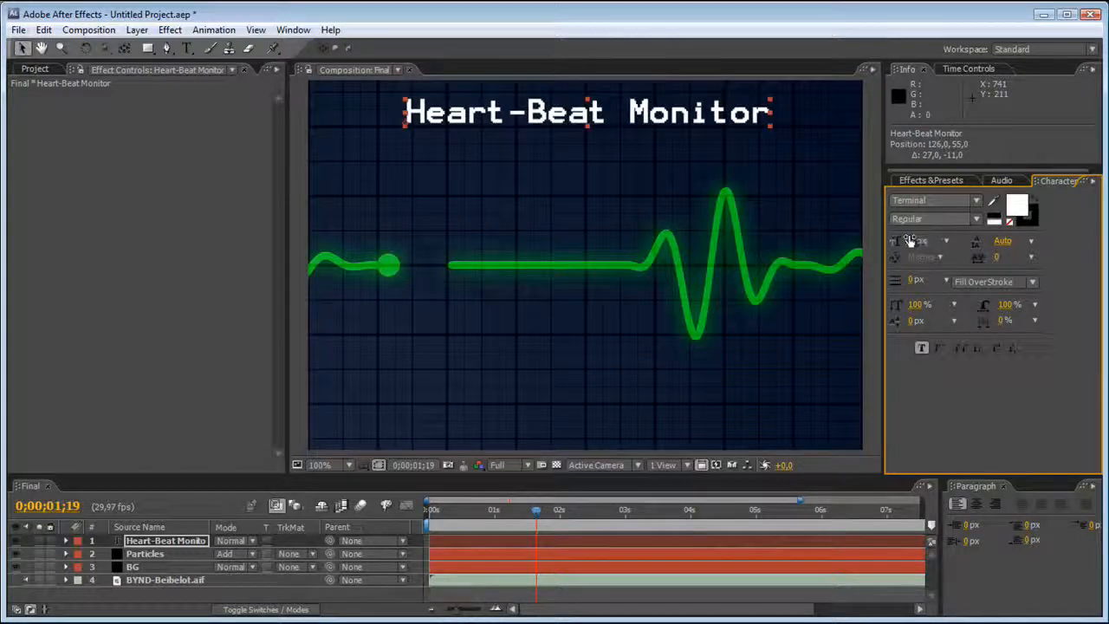
{"action": "left_click_drag", "start_coordinate": [909, 240], "coordinate": [907, 236]}
{"action": "left_click_drag", "start_coordinate": [594, 112], "coordinate": [610, 112]}
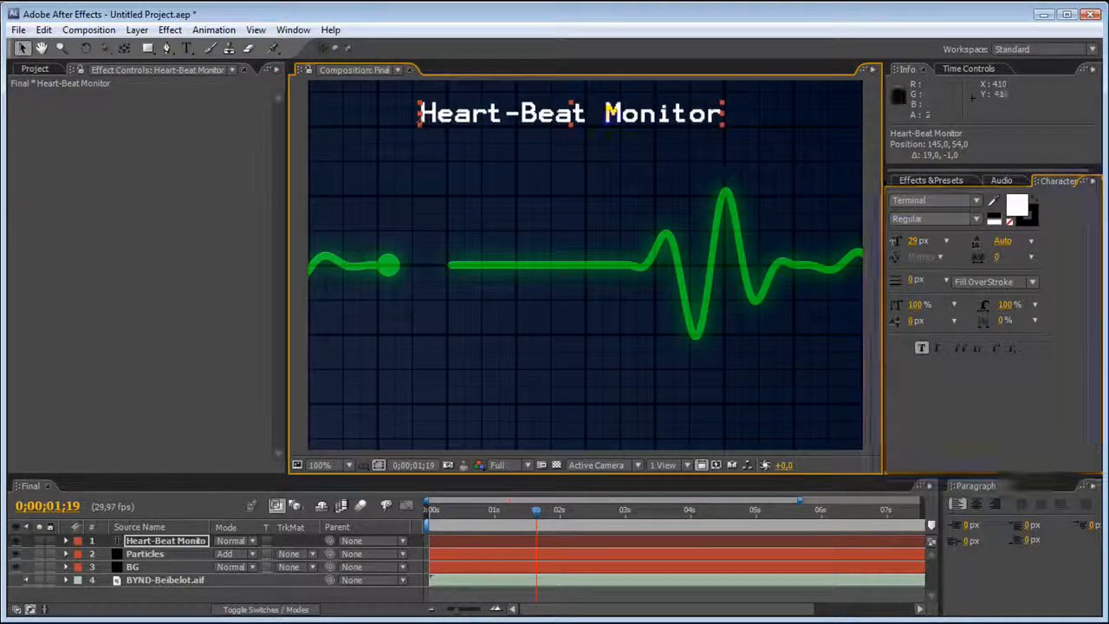
Tighten the title's tracking to -75, recentre it above the line at about 184, 52, and deselect it.
{"action": "left_click_drag", "start_coordinate": [987, 250], "coordinate": [946, 256]}
{"action": "left_click_drag", "start_coordinate": [650, 115], "coordinate": [681, 117]}
{"action": "key", "text": "comma"}
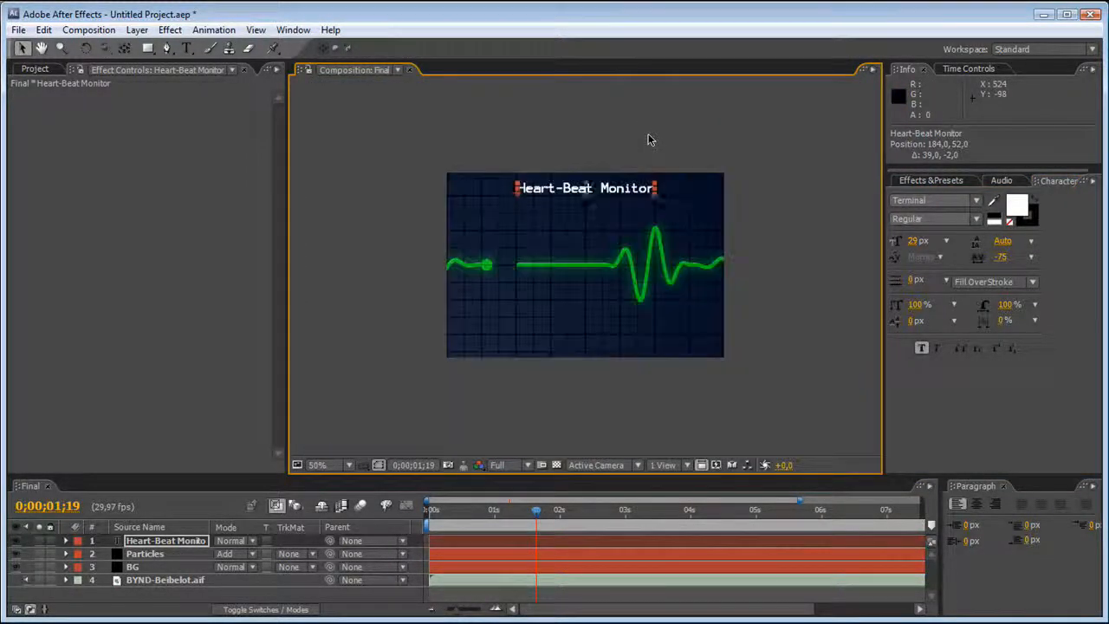
{"action": "left_click", "coordinate": [648, 134]}
{"action": "scroll", "coordinate": [648, 134], "scroll_direction": "down", "scroll_amount": 1}
{"action": "scroll", "coordinate": [647, 142], "scroll_direction": "up", "scroll_amount": 1}
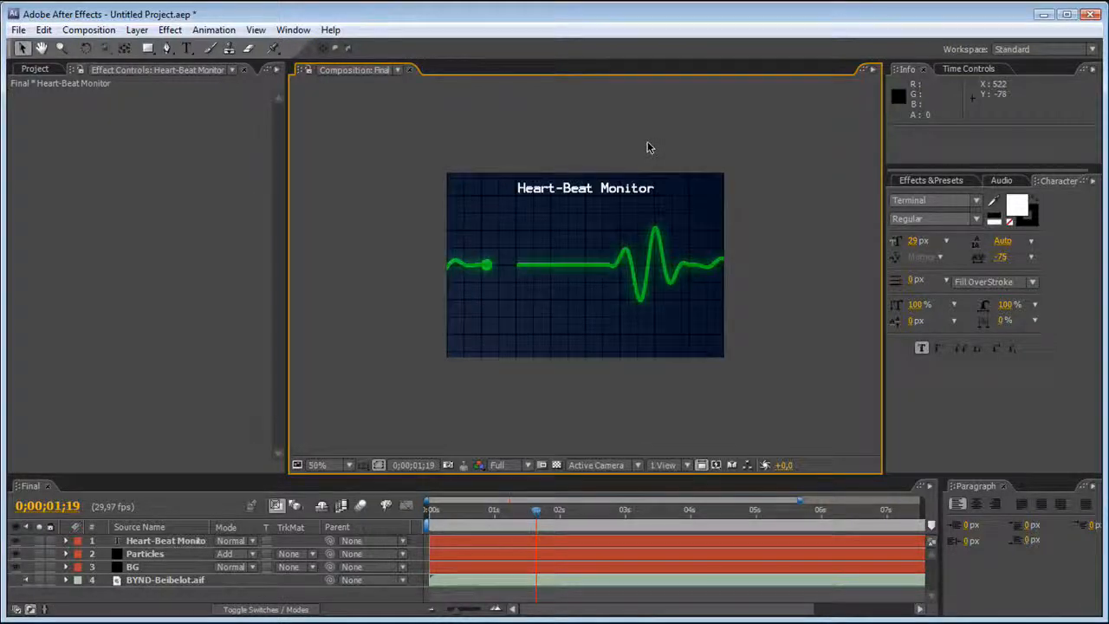
{"action": "key", "text": "period"}
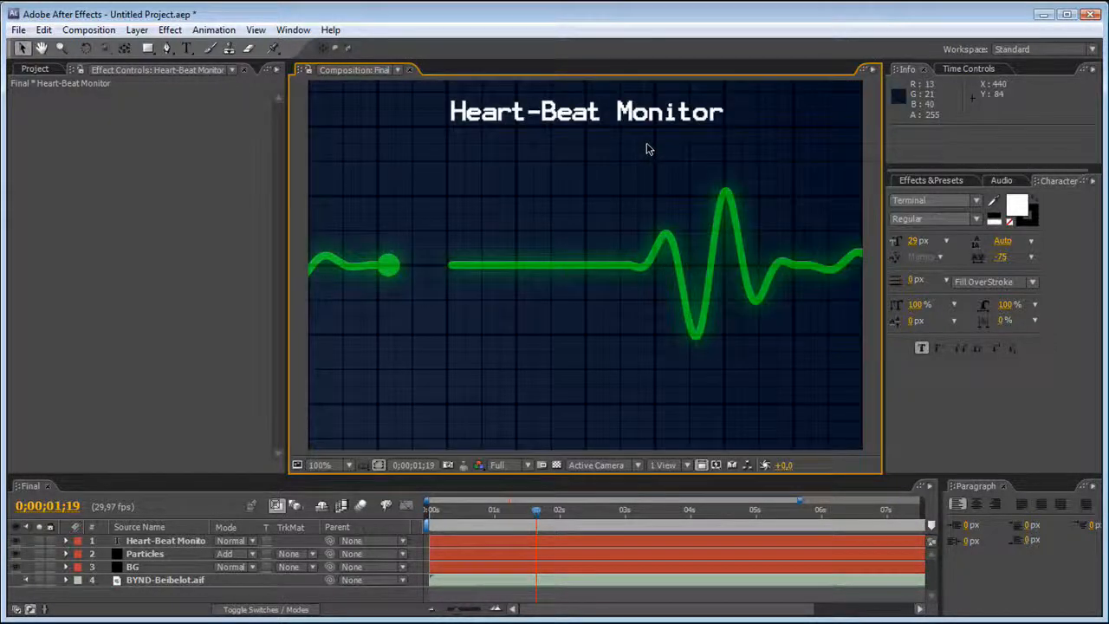
{"action": "left_click", "coordinate": [156, 596]}
{"action": "key", "text": "ctrl+y"}
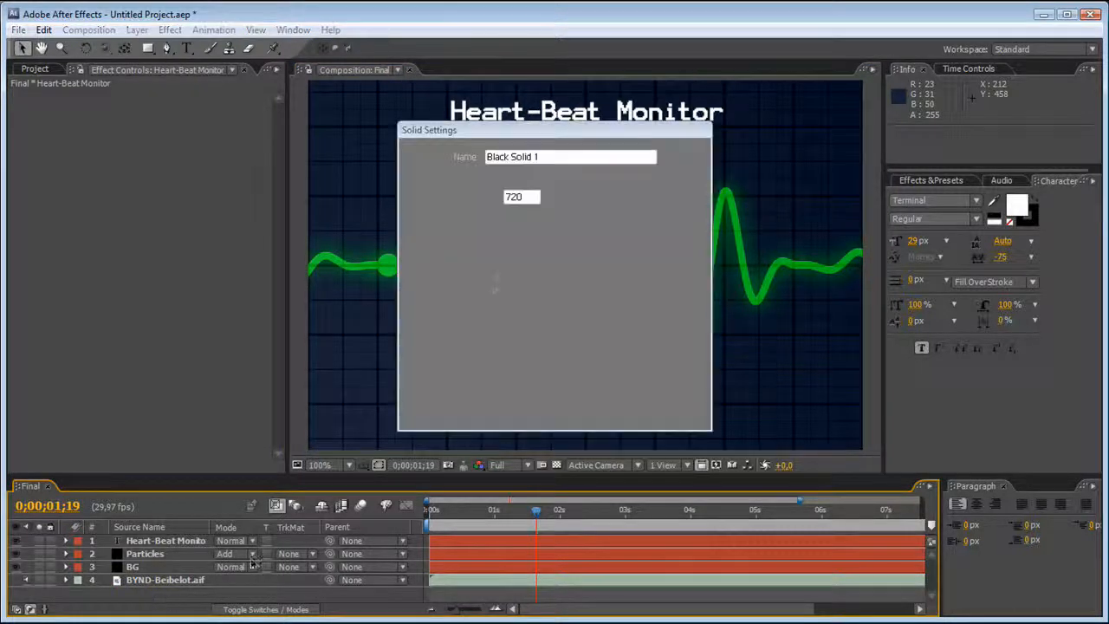
{"action": "left_click", "coordinate": [661, 408]}
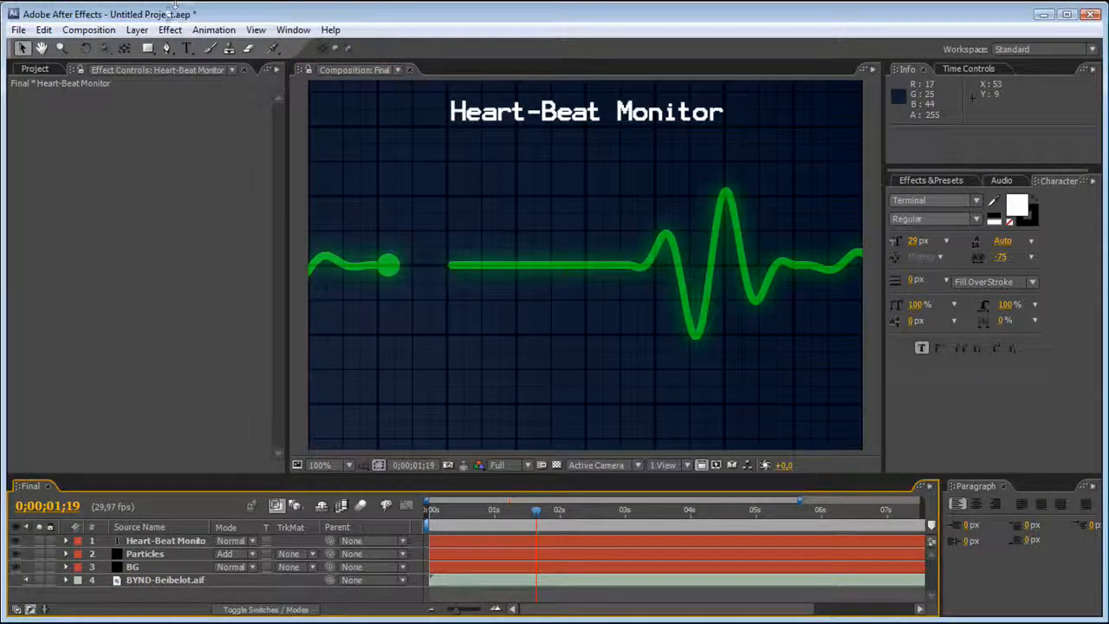
Add a new adjustment layer on top of the composition and rename it "CC".
{"action": "left_click", "coordinate": [137, 29]}
{"action": "mouse_move", "coordinate": [157, 48]}
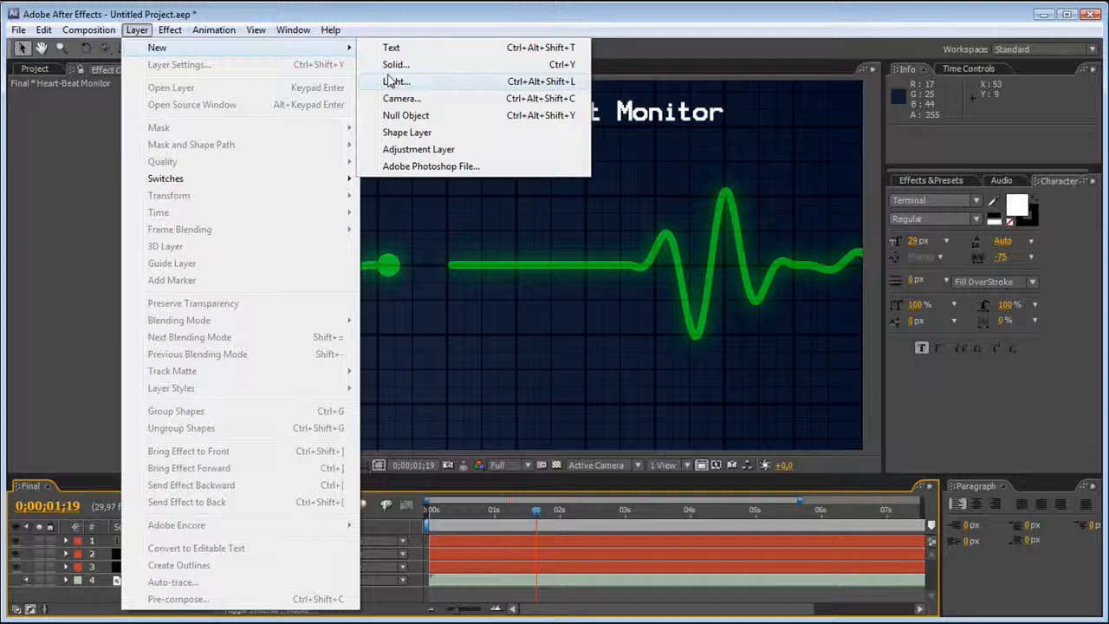
{"action": "left_click", "coordinate": [423, 151]}
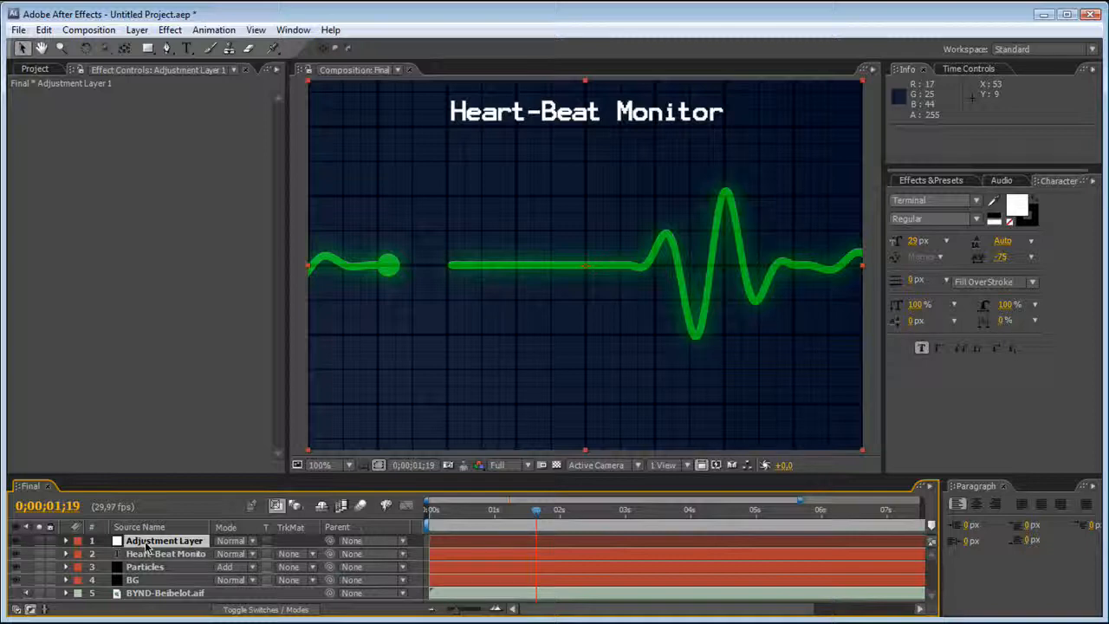
{"action": "key", "text": "Return"}
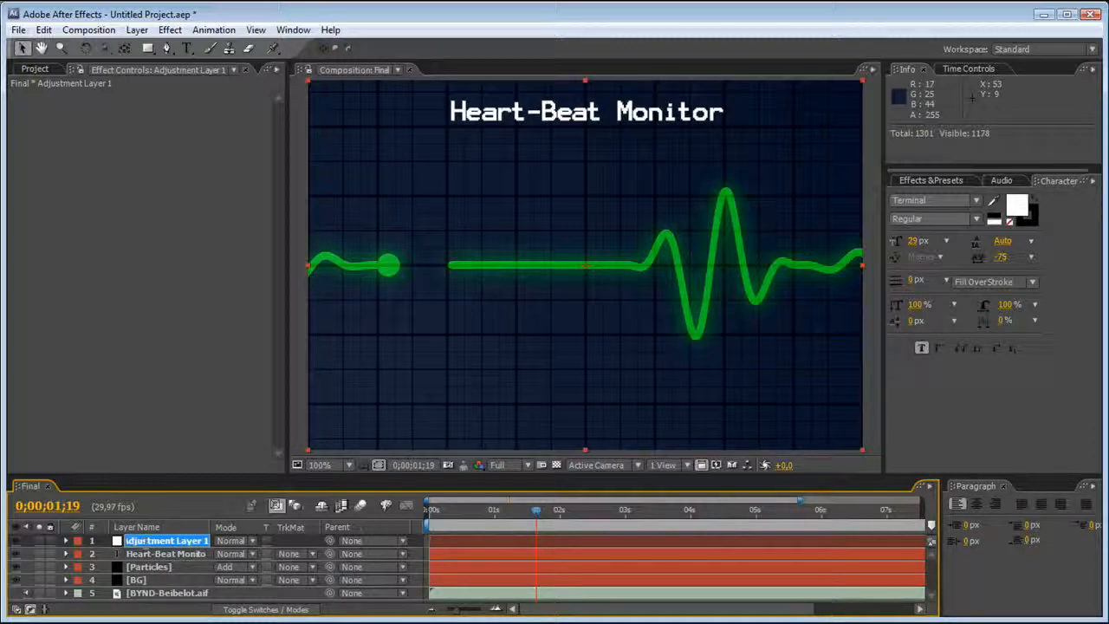
{"action": "type", "text": "V"}
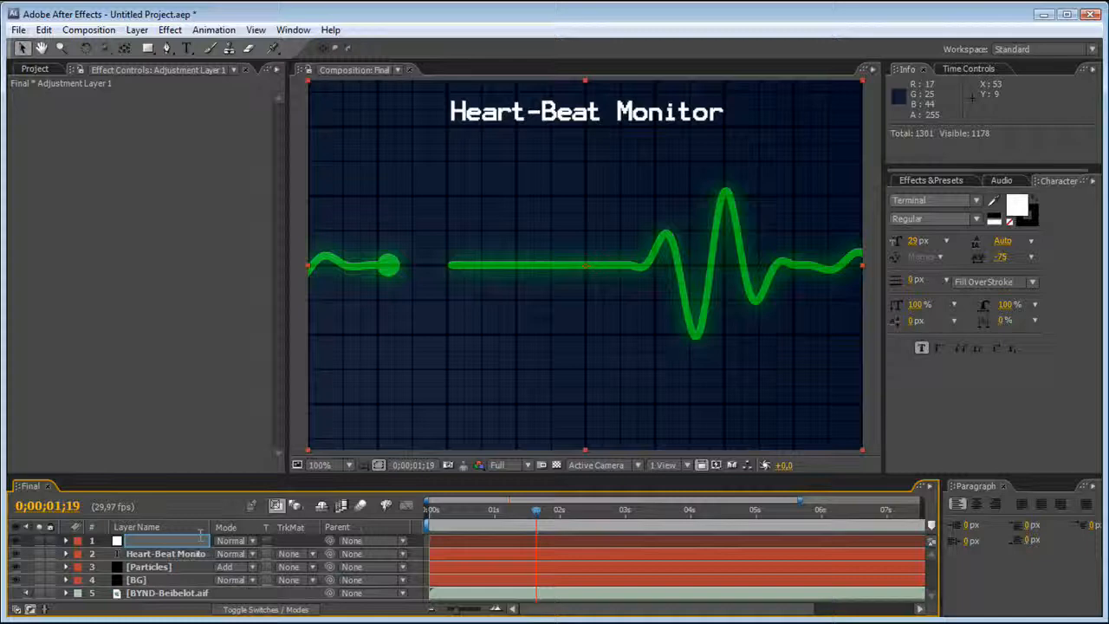
{"action": "left_click", "coordinate": [97, 435]}
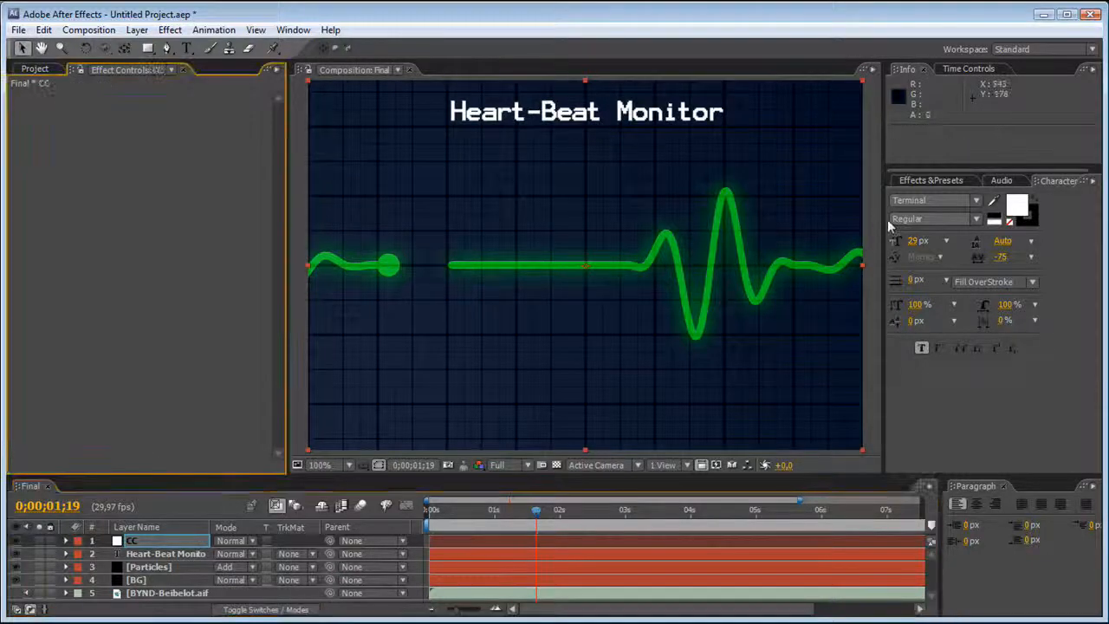
Add an elliptical mask filling the whole frame to the CC layer, and collapse the layer's properties.
{"action": "left_click", "coordinate": [927, 182]}
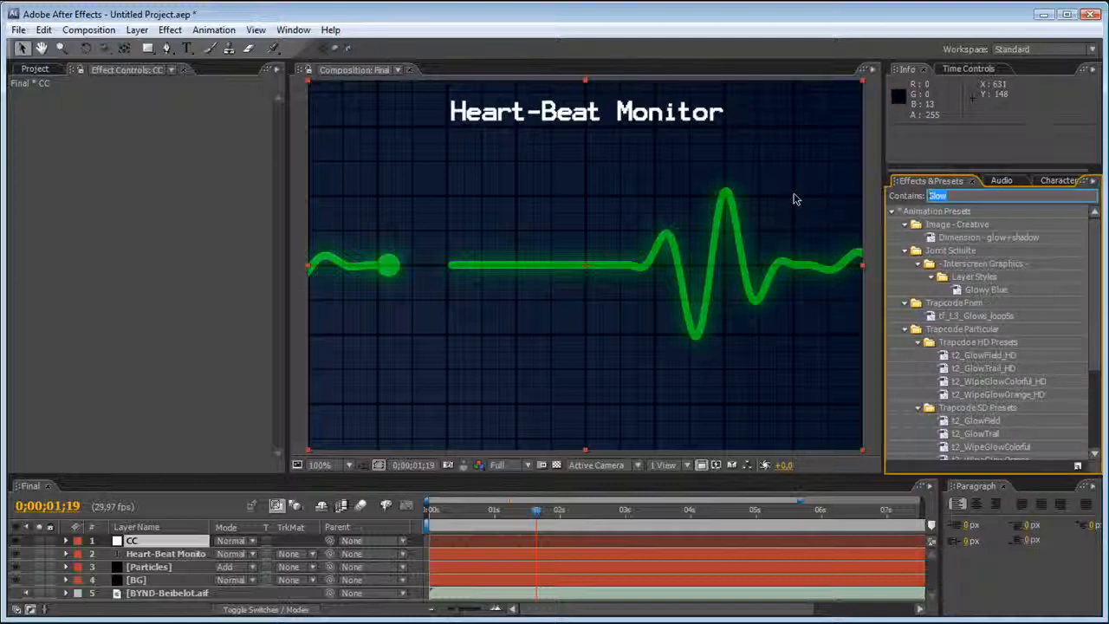
{"action": "left_click", "coordinate": [154, 49]}
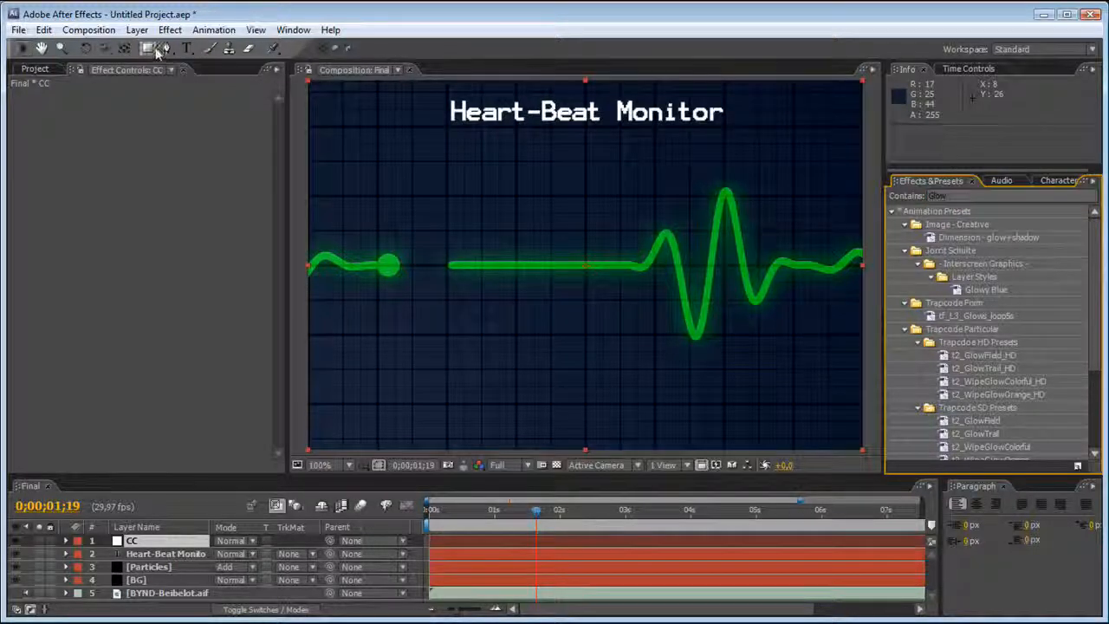
{"action": "left_click_drag", "start_coordinate": [153, 52], "coordinate": [186, 83]}
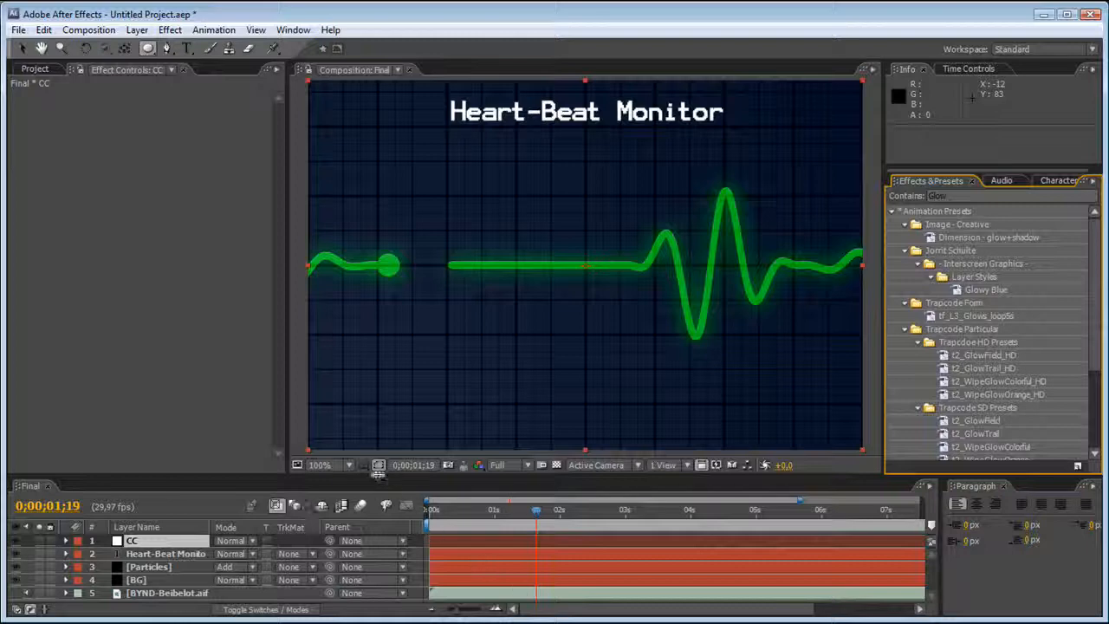
{"action": "left_click", "coordinate": [198, 542]}
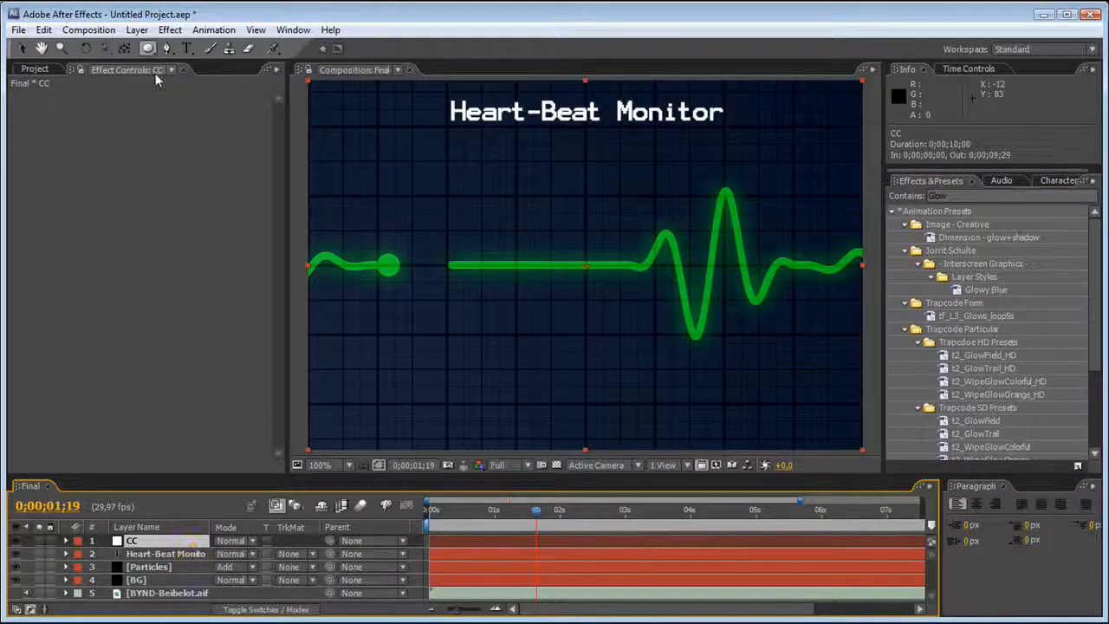
{"action": "double_click", "coordinate": [148, 49]}
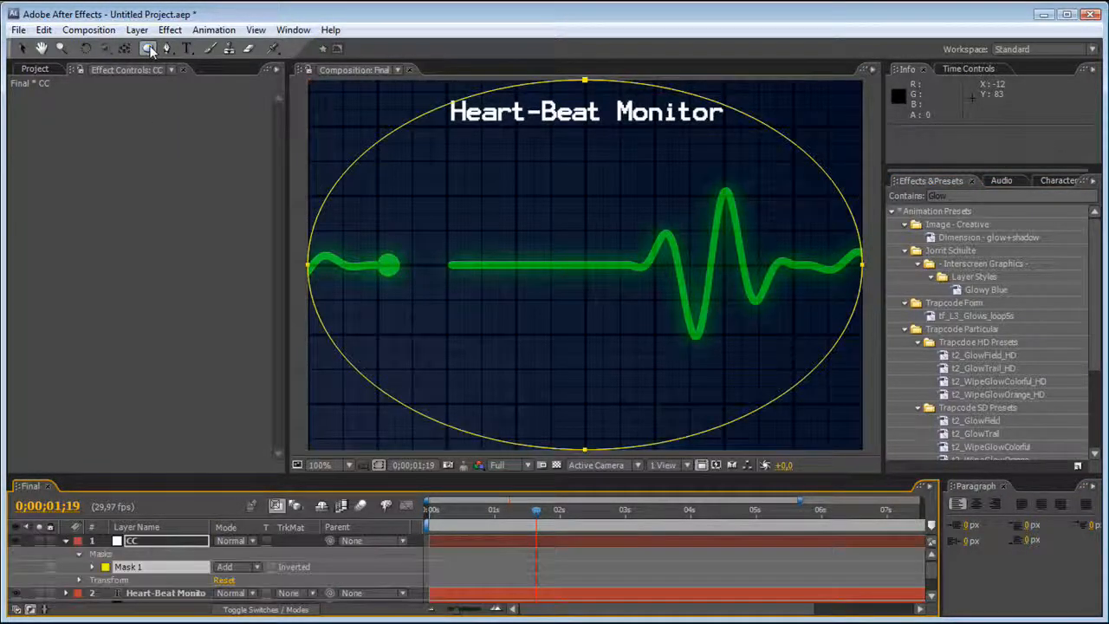
{"action": "key", "text": "v"}
{"action": "left_click", "coordinate": [160, 541]}
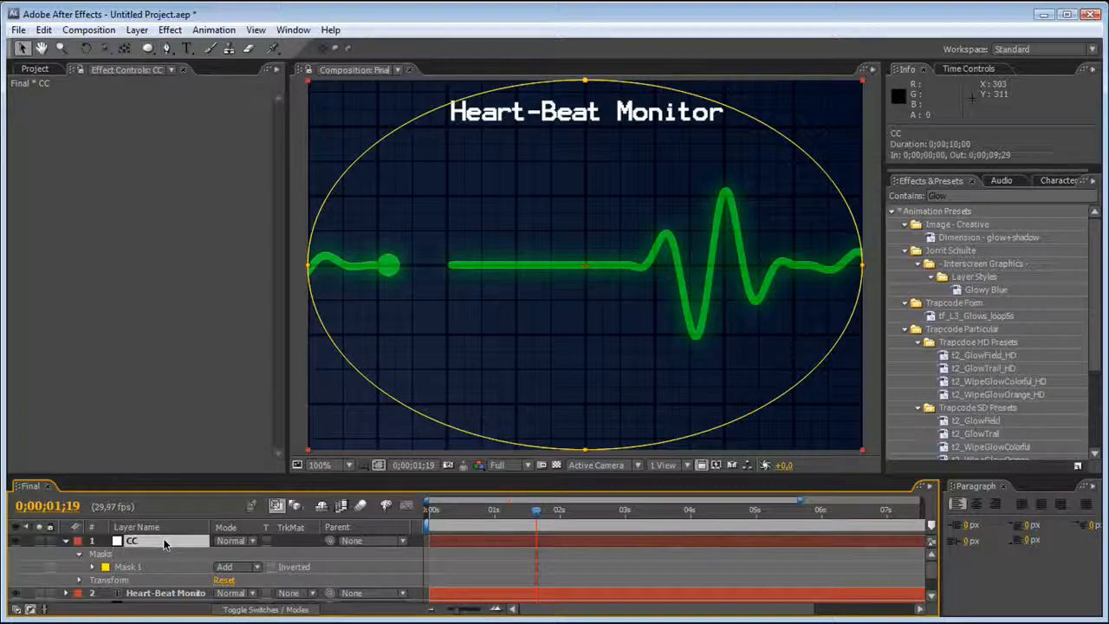
{"action": "left_click", "coordinate": [277, 569]}
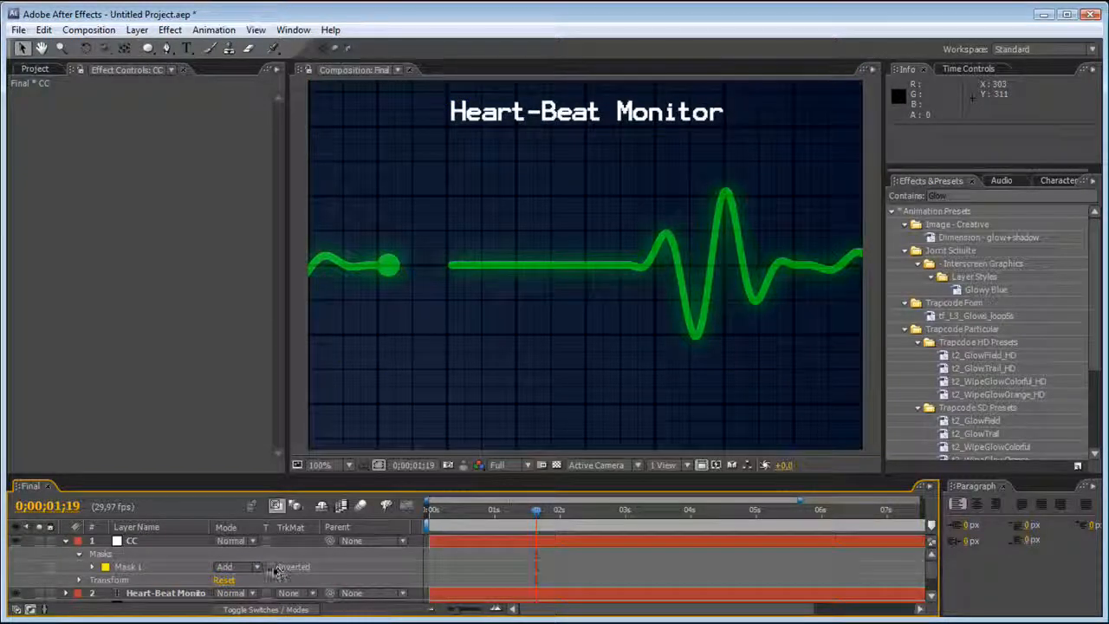
{"action": "left_click", "coordinate": [65, 540]}
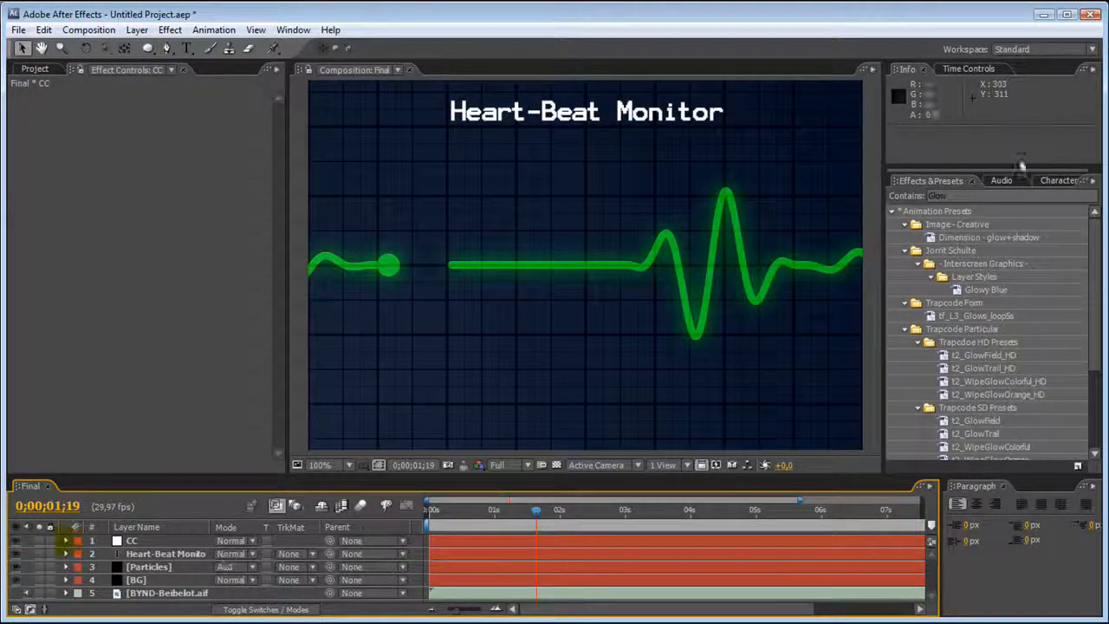
Find the Brightness & Contrast effect by searching for "Contr" and apply it to the CC adjustment layer.
{"action": "left_click", "coordinate": [954, 184]}
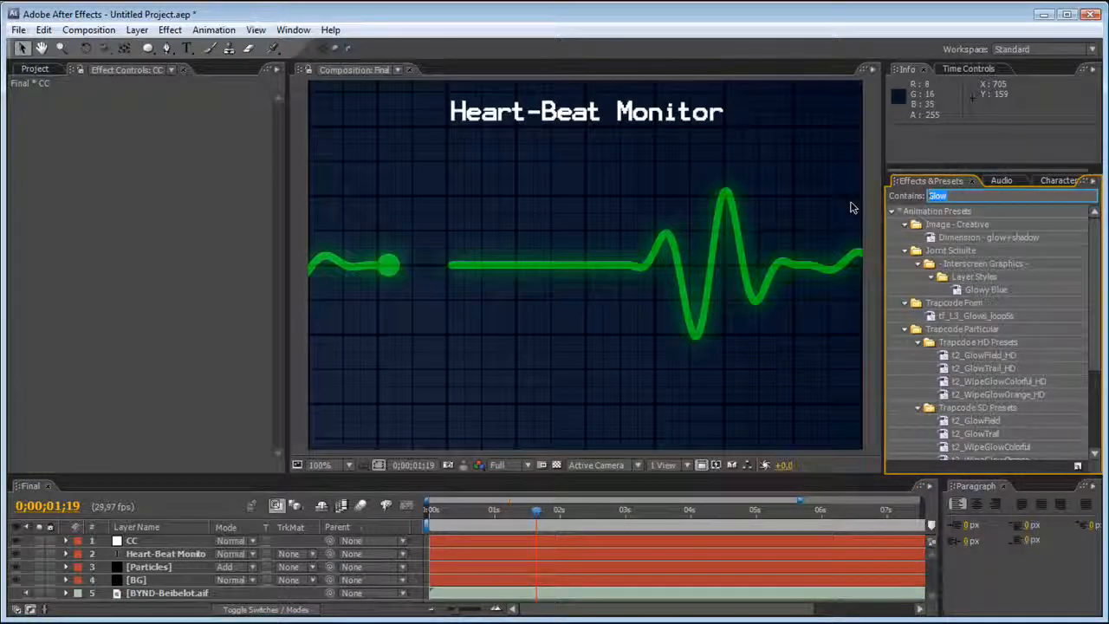
{"action": "type", "text": "Contr"}
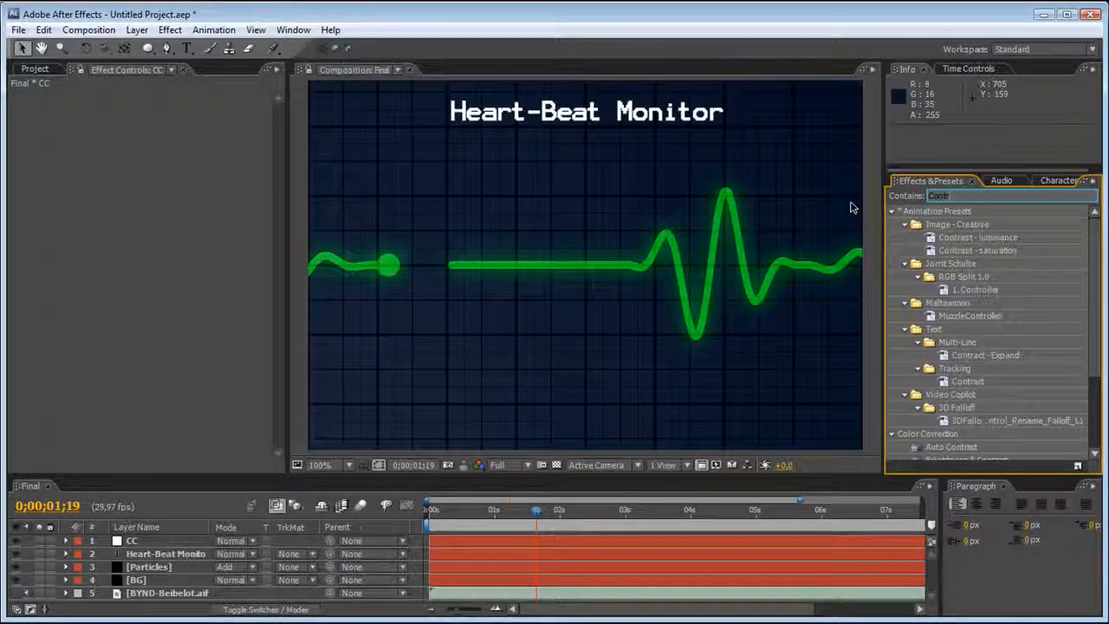
{"action": "left_click", "coordinate": [1099, 353]}
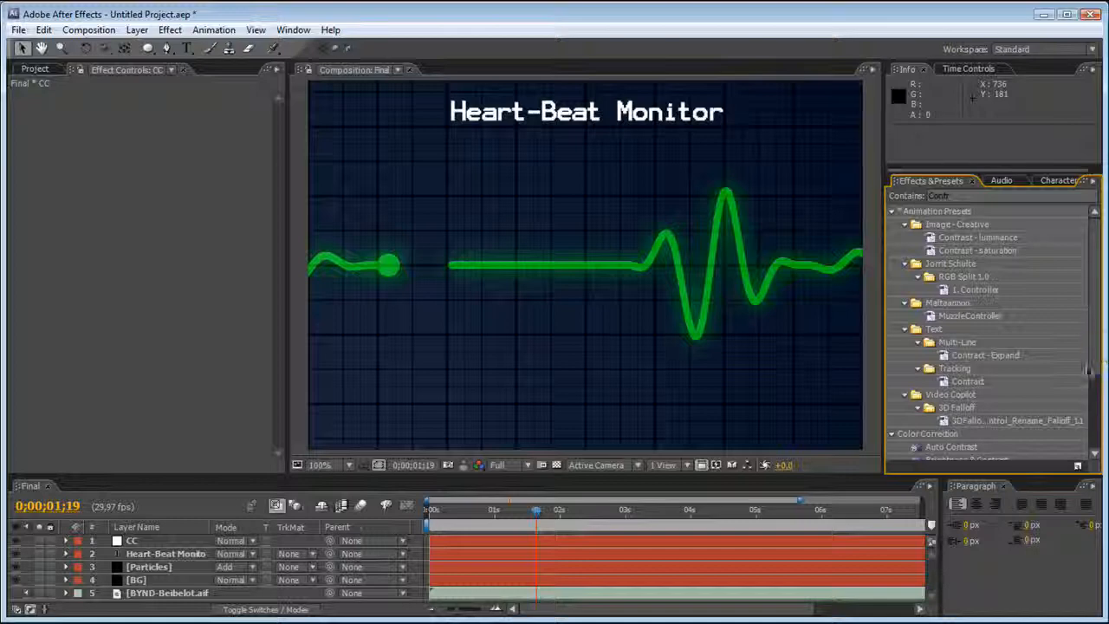
{"action": "scroll", "coordinate": [1093, 371], "scroll_direction": "down", "scroll_amount": 1}
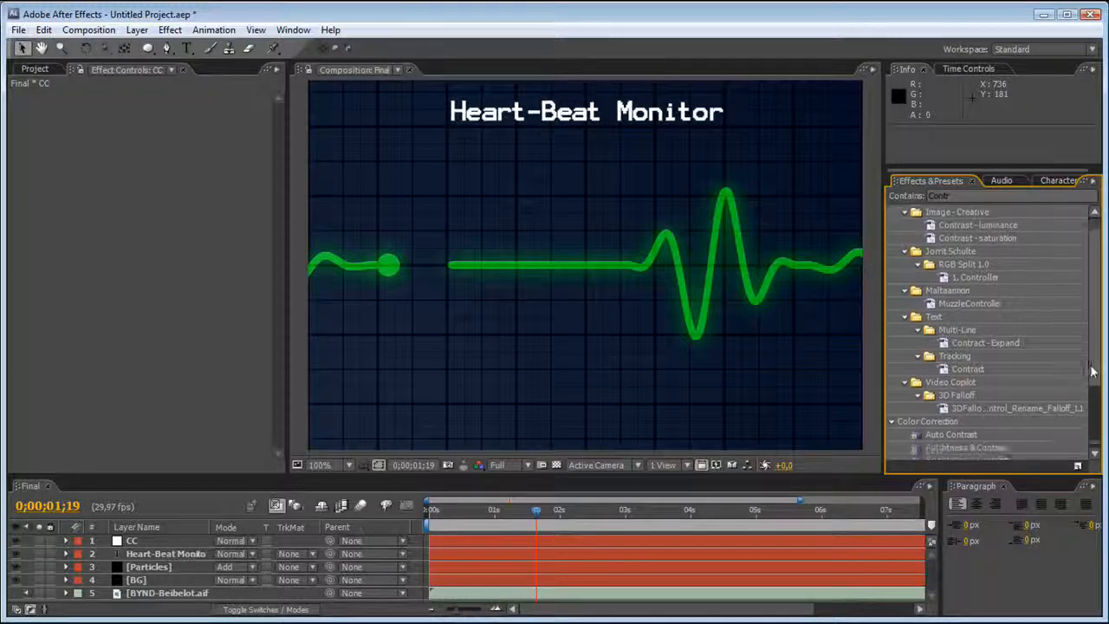
{"action": "scroll", "coordinate": [1091, 364], "scroll_direction": "down", "scroll_amount": 3}
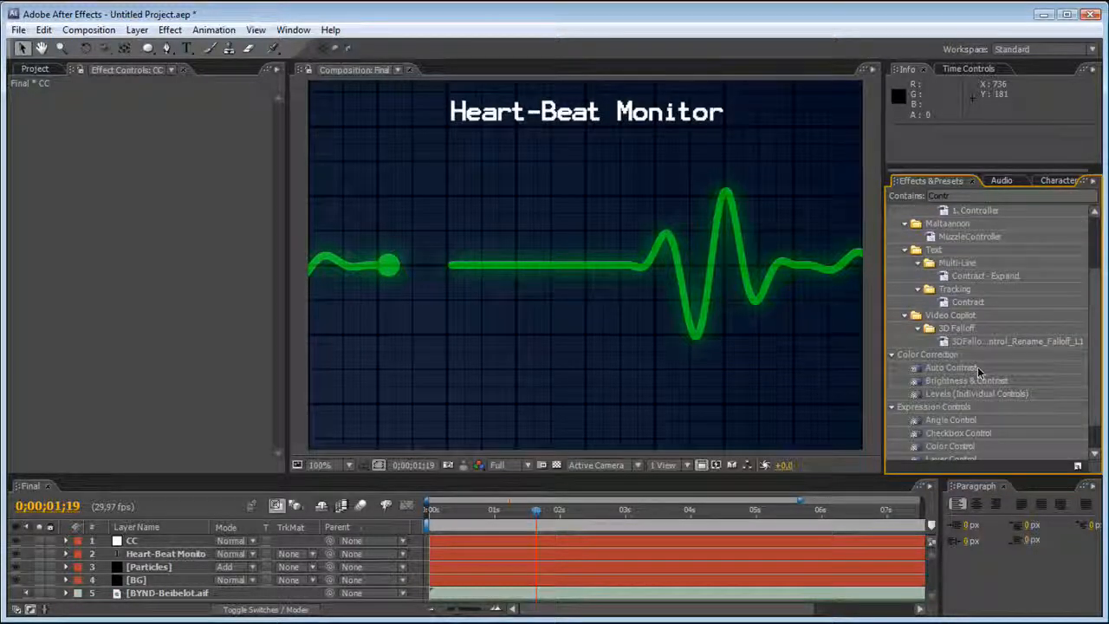
{"action": "left_click_drag", "start_coordinate": [965, 381], "coordinate": [146, 542]}
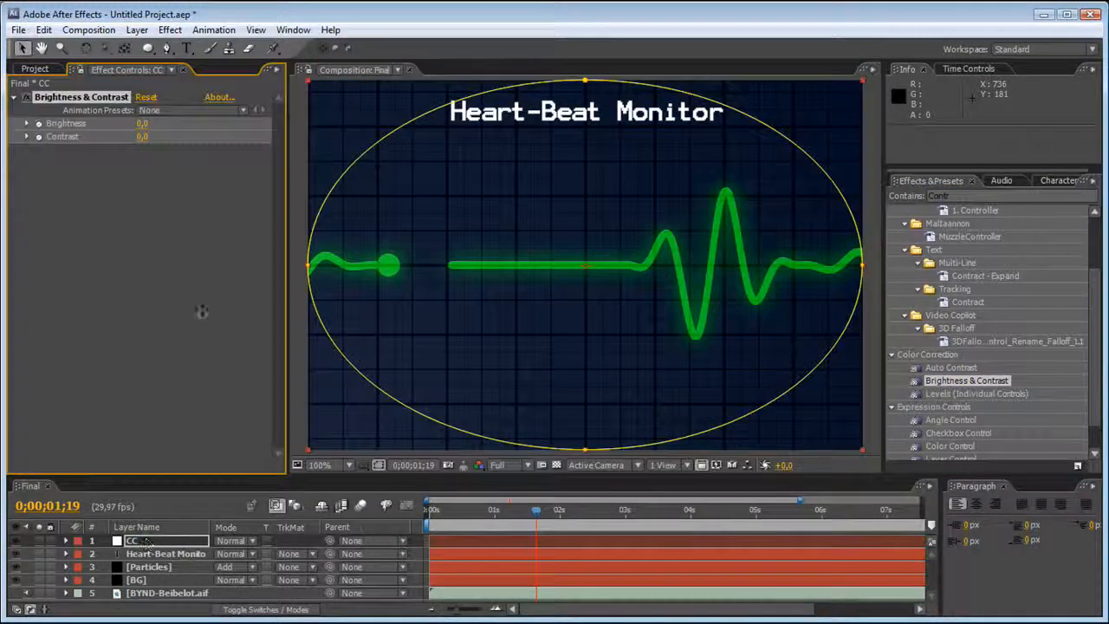
Set the CC layer's brightness to -7 and contrast to 15, and hide the mask outline in the composition view.
{"action": "left_click_drag", "start_coordinate": [142, 137], "coordinate": [155, 138]}
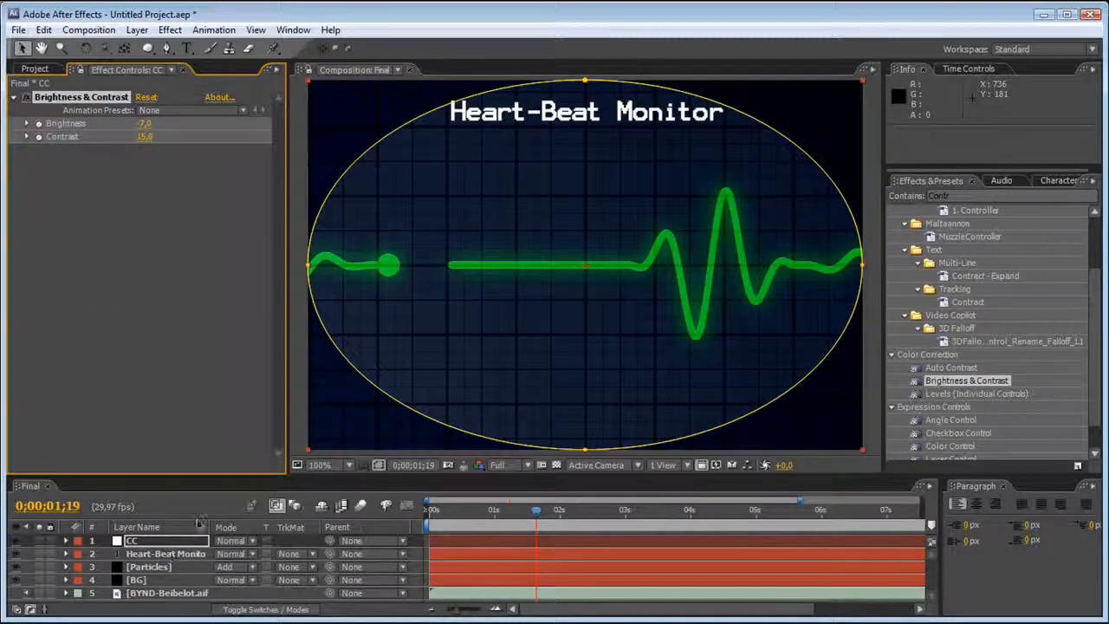
{"action": "left_click", "coordinate": [378, 466]}
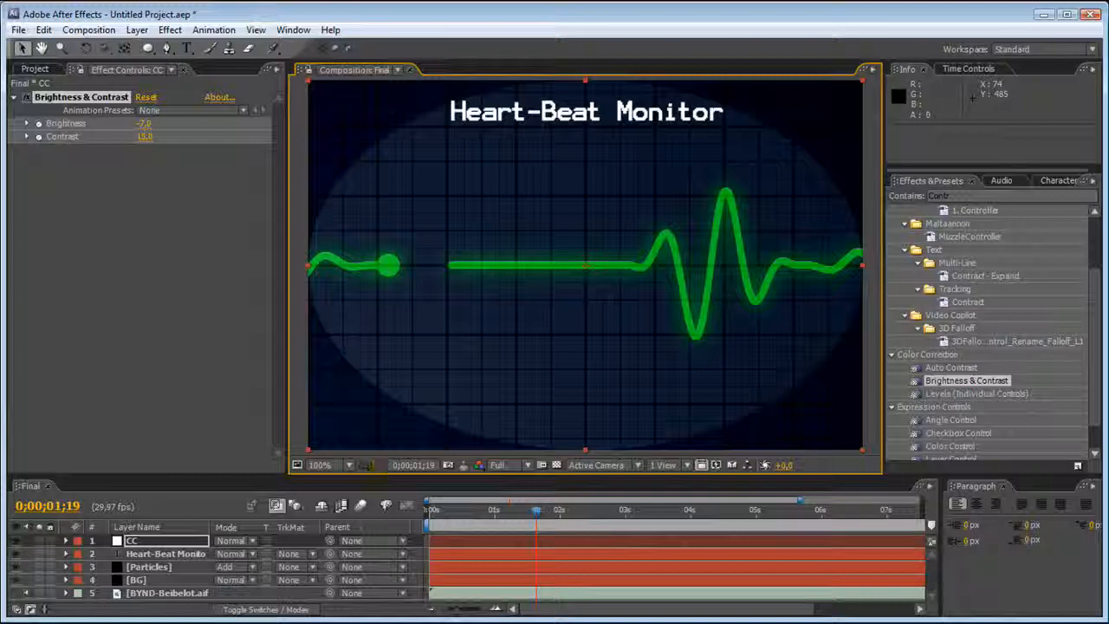
Feather the CC layer's elliptical mask by 75 pixels in both directions.
{"action": "key", "text": "f"}
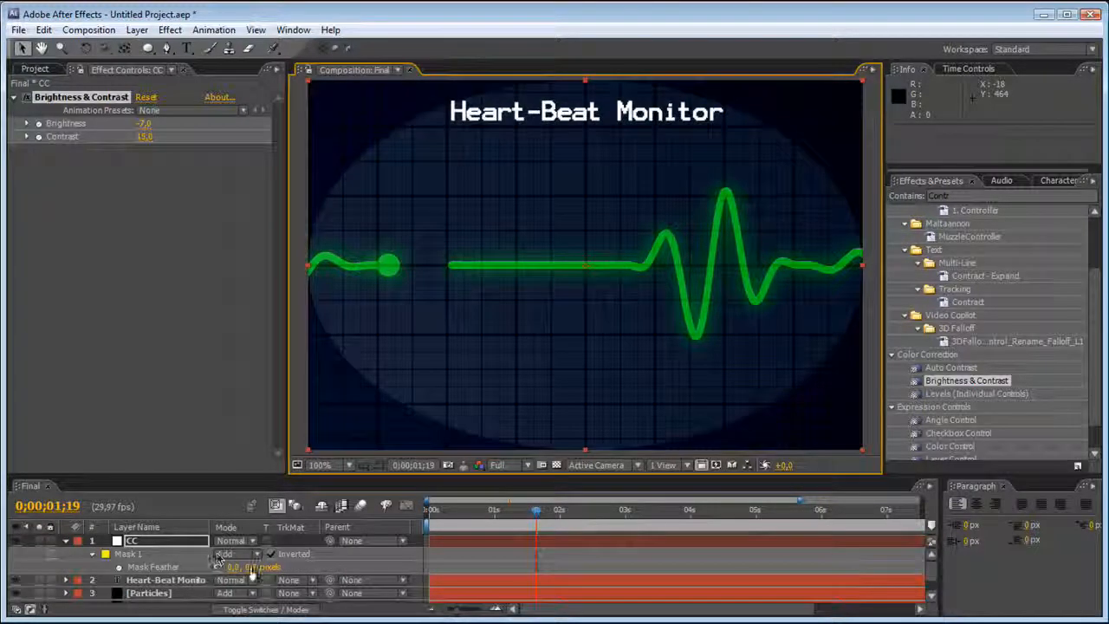
{"action": "left_click_drag", "start_coordinate": [282, 561], "coordinate": [297, 559]}
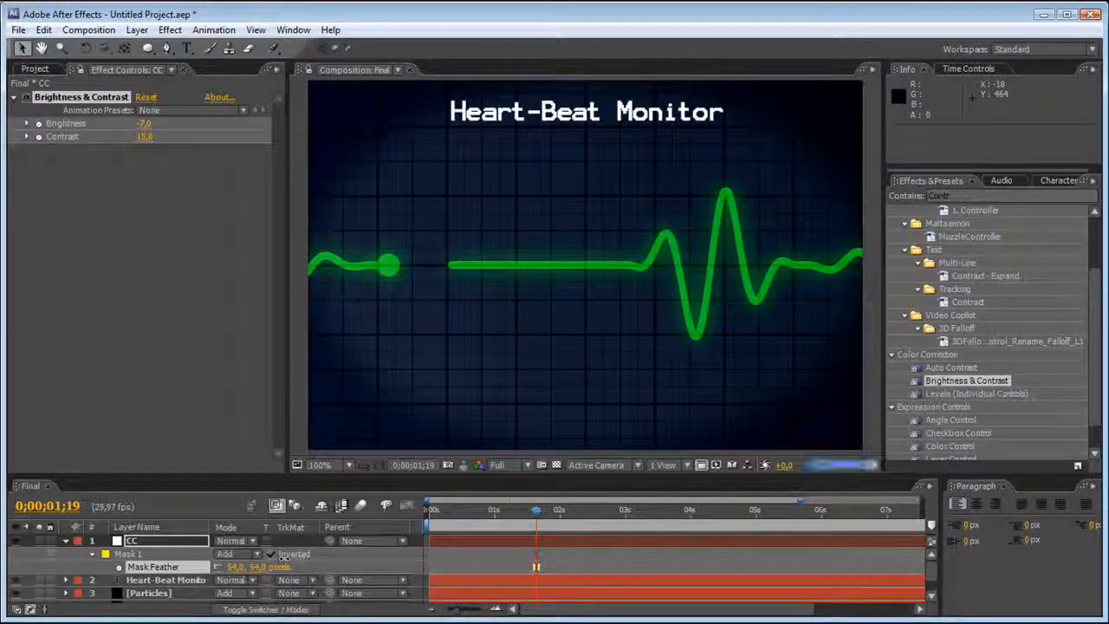
{"action": "left_click", "coordinate": [465, 548]}
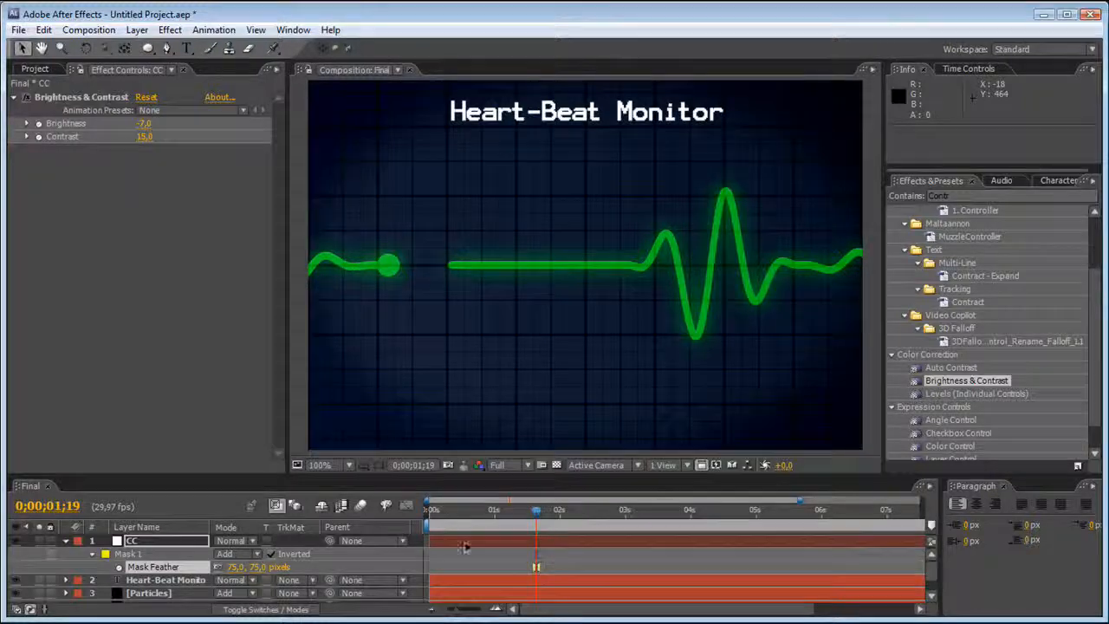
Find Fast Blur by searching for "Fast b", apply it to CC below Brightness & Contrast, and set blurriness 8 with Repeat Edge Pixels on.
{"action": "left_click_drag", "start_coordinate": [961, 197], "coordinate": [893, 206]}
{"action": "type", "text": "Fast b"}
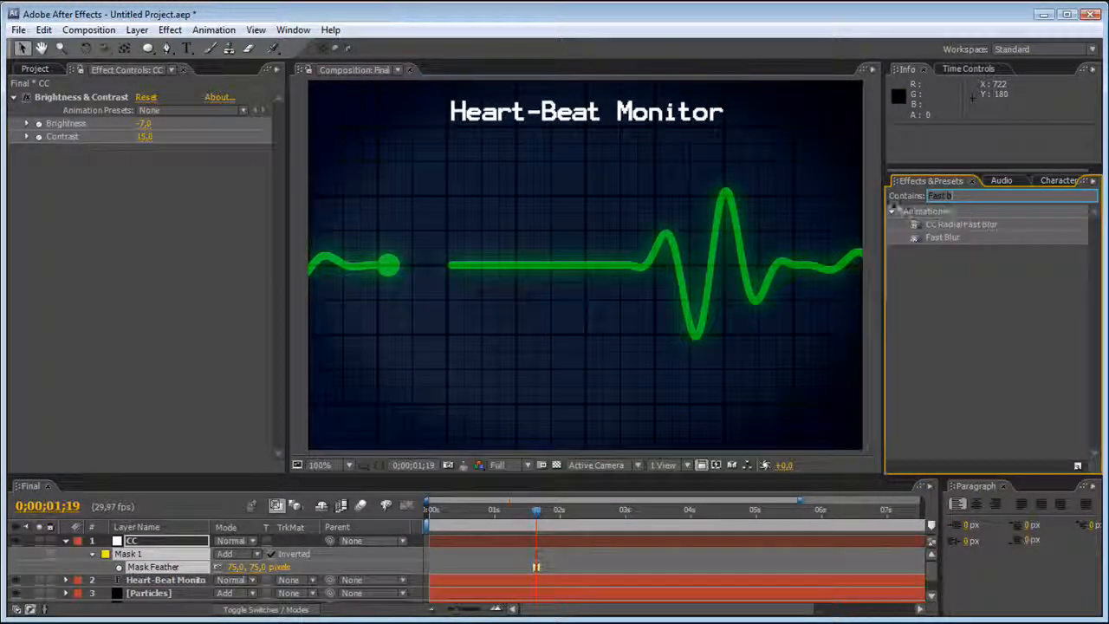
{"action": "left_click_drag", "start_coordinate": [942, 237], "coordinate": [125, 234]}
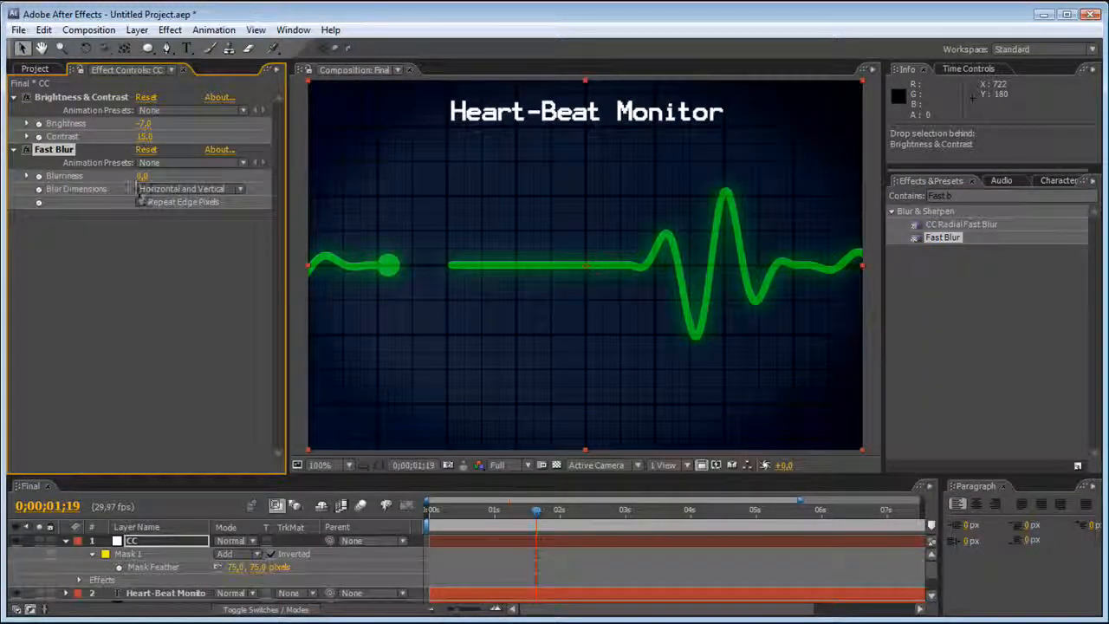
{"action": "left_click_drag", "start_coordinate": [143, 176], "coordinate": [148, 176]}
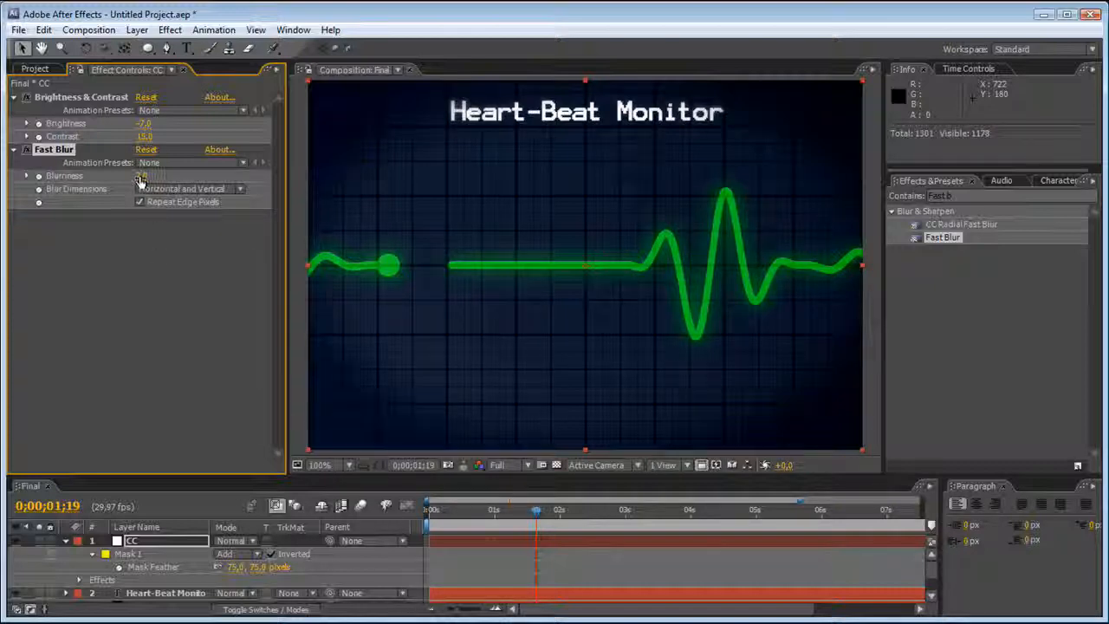
{"action": "left_click_drag", "start_coordinate": [147, 176], "coordinate": [129, 175]}
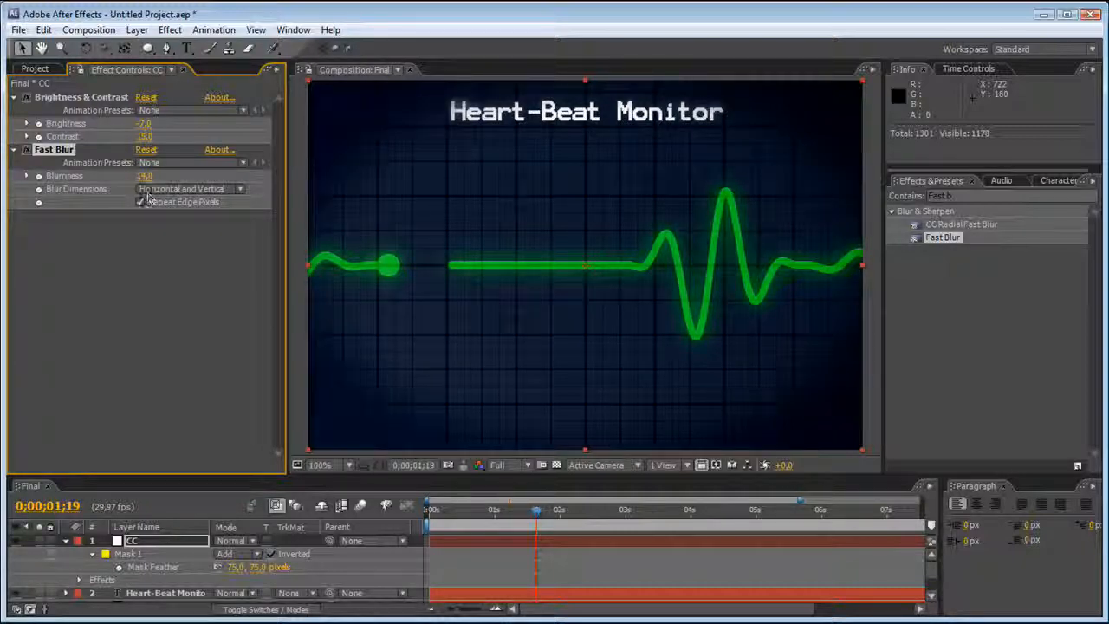
{"action": "left_click", "coordinate": [143, 176]}
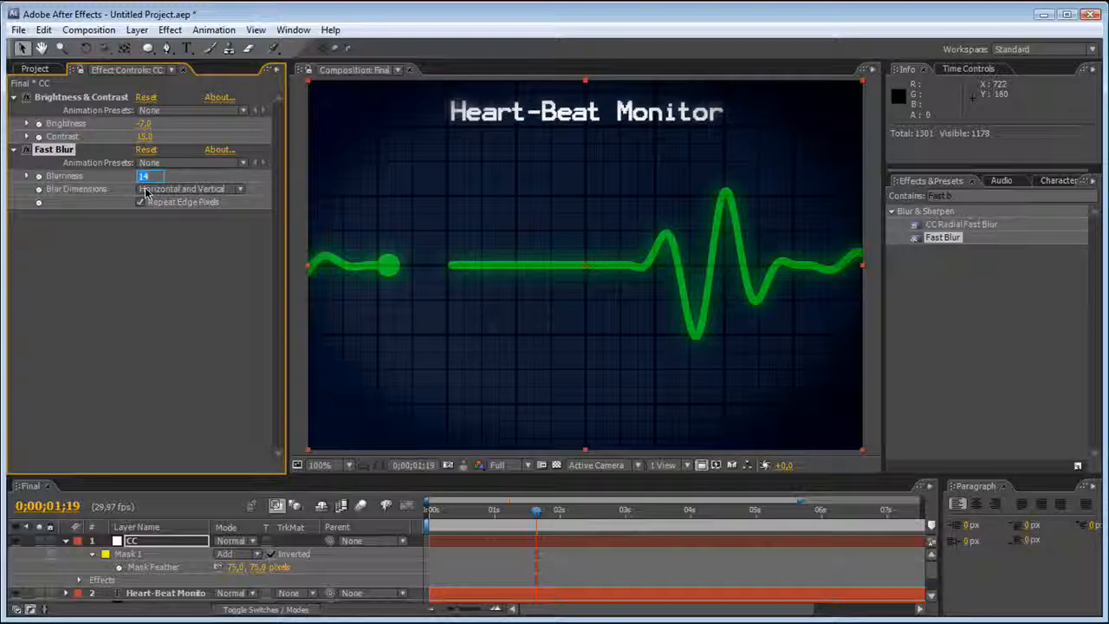
{"action": "key", "text": "Return"}
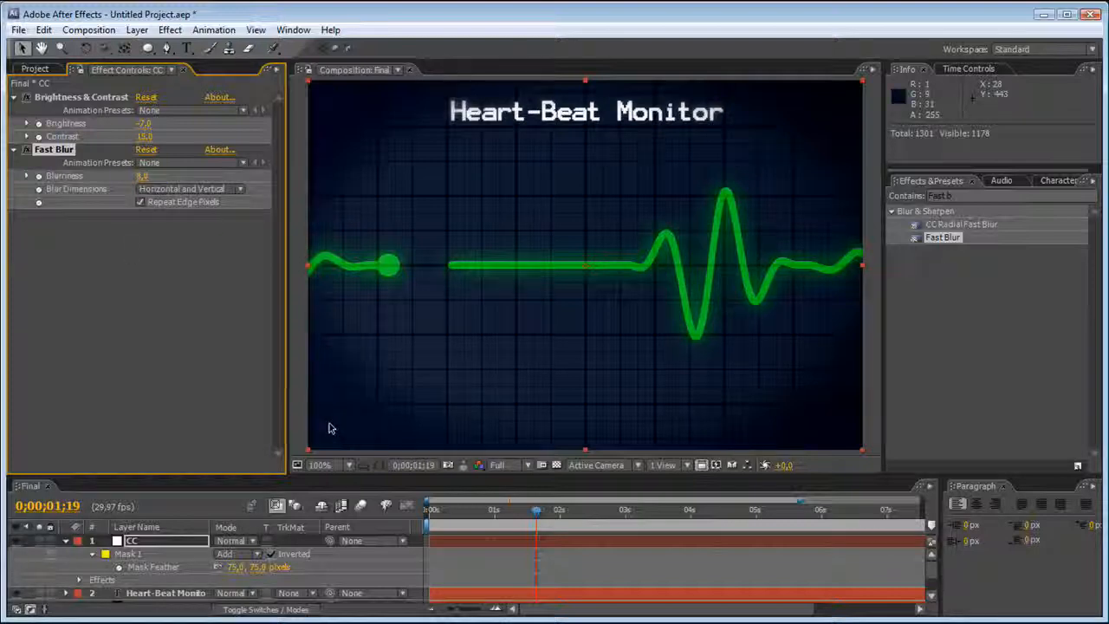
Deselect the CC layer and collapse its timeline properties and the settings of both its effects.
{"action": "scroll", "coordinate": [338, 418], "scroll_direction": "down", "scroll_amount": 1}
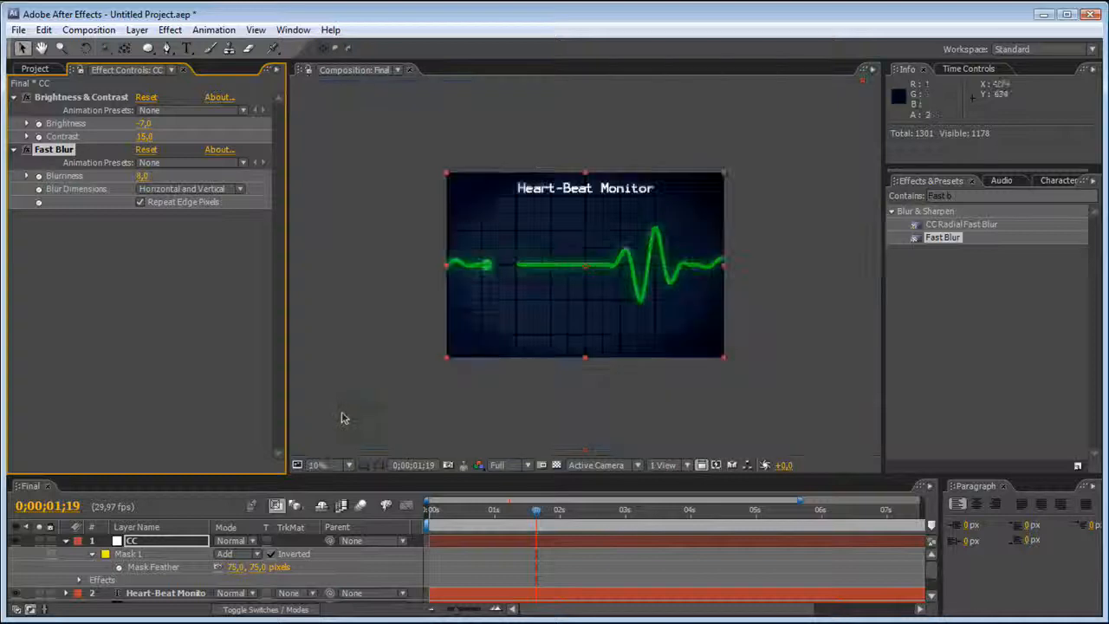
{"action": "left_click", "coordinate": [341, 413]}
{"action": "scroll", "coordinate": [341, 412], "scroll_direction": "up", "scroll_amount": 1}
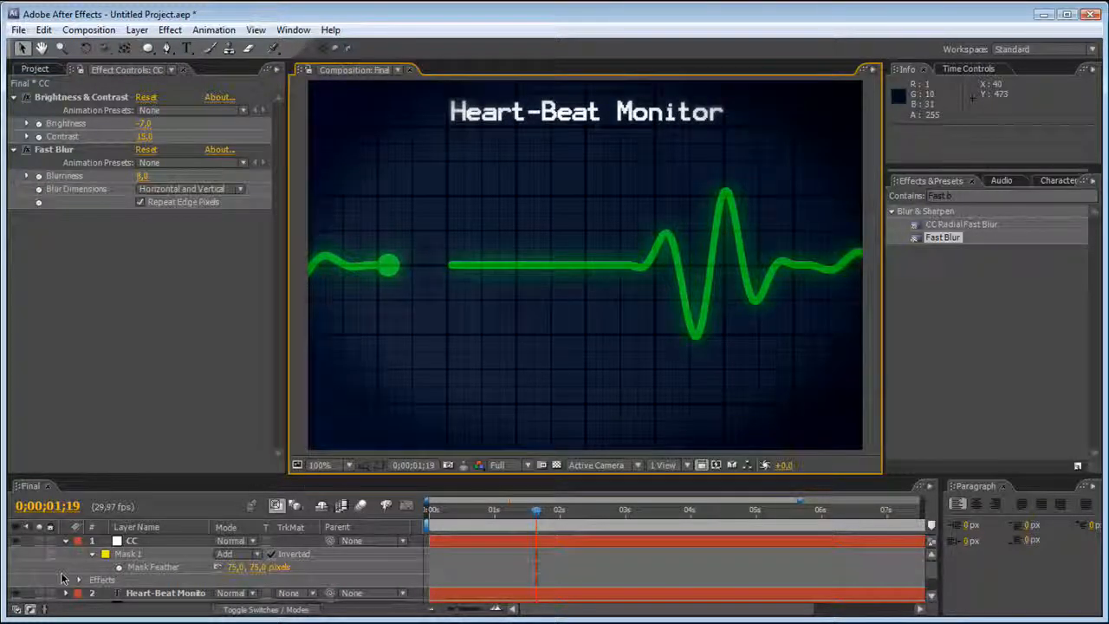
{"action": "left_click", "coordinate": [65, 541]}
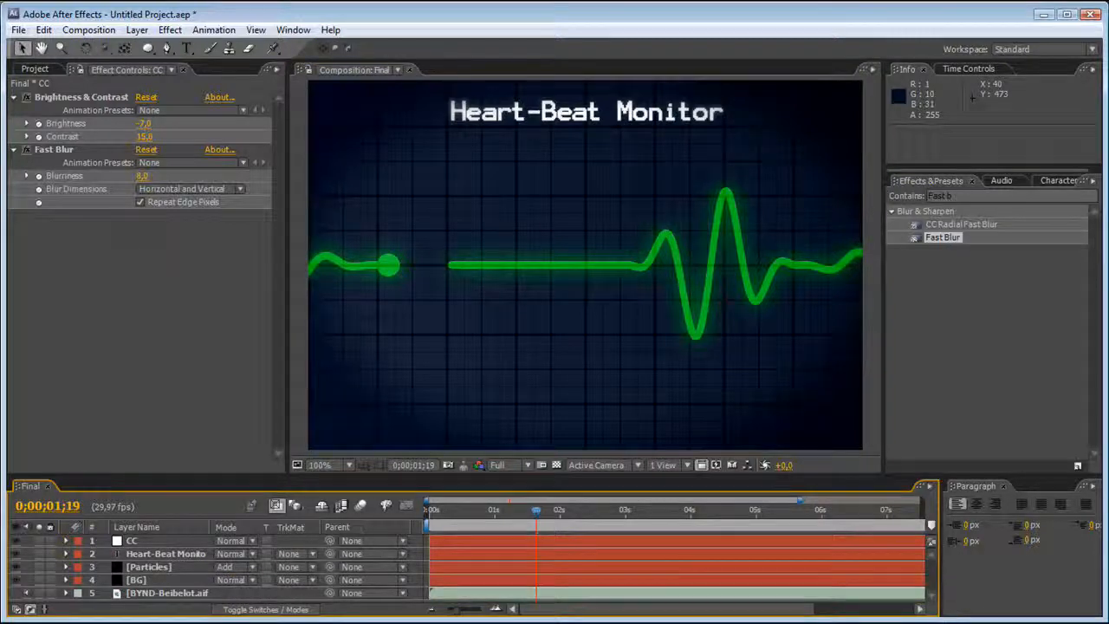
{"action": "left_click", "coordinate": [13, 102]}
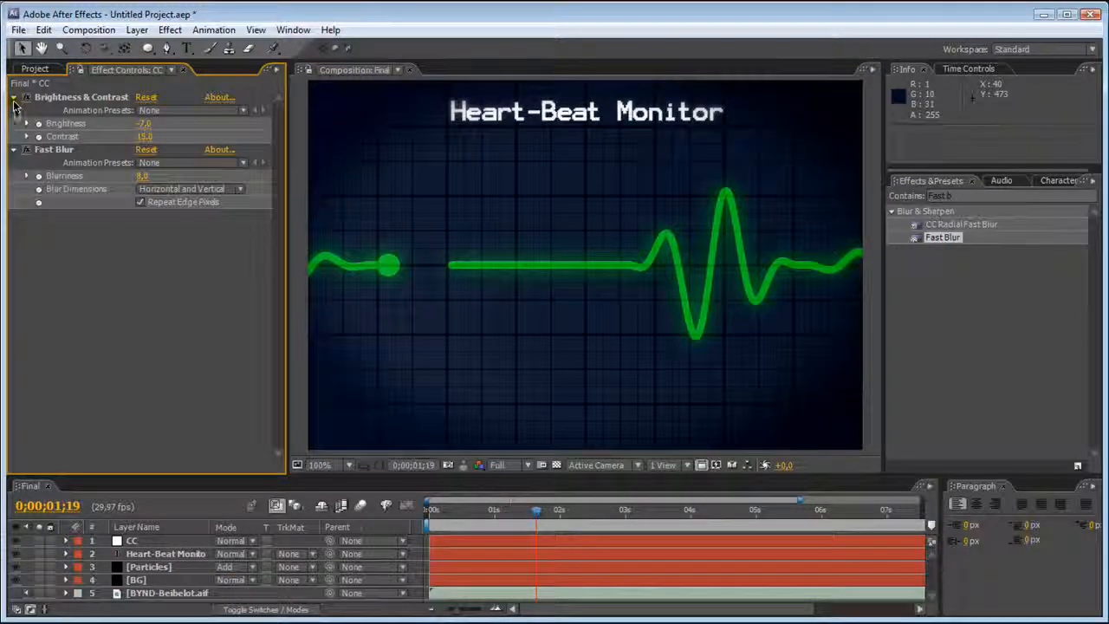
{"action": "left_click", "coordinate": [14, 97]}
{"action": "left_click", "coordinate": [13, 110]}
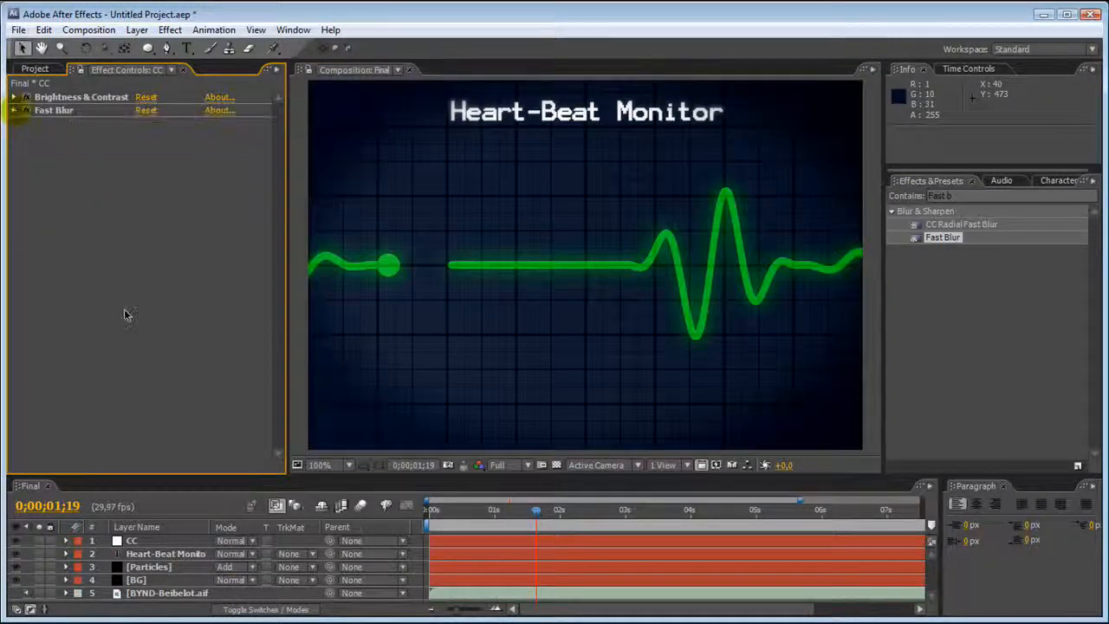
Scrub through the composition and play a preview from the first frame to examine the animated heart-beat line.
{"action": "left_click_drag", "start_coordinate": [145, 475], "coordinate": [152, 491]}
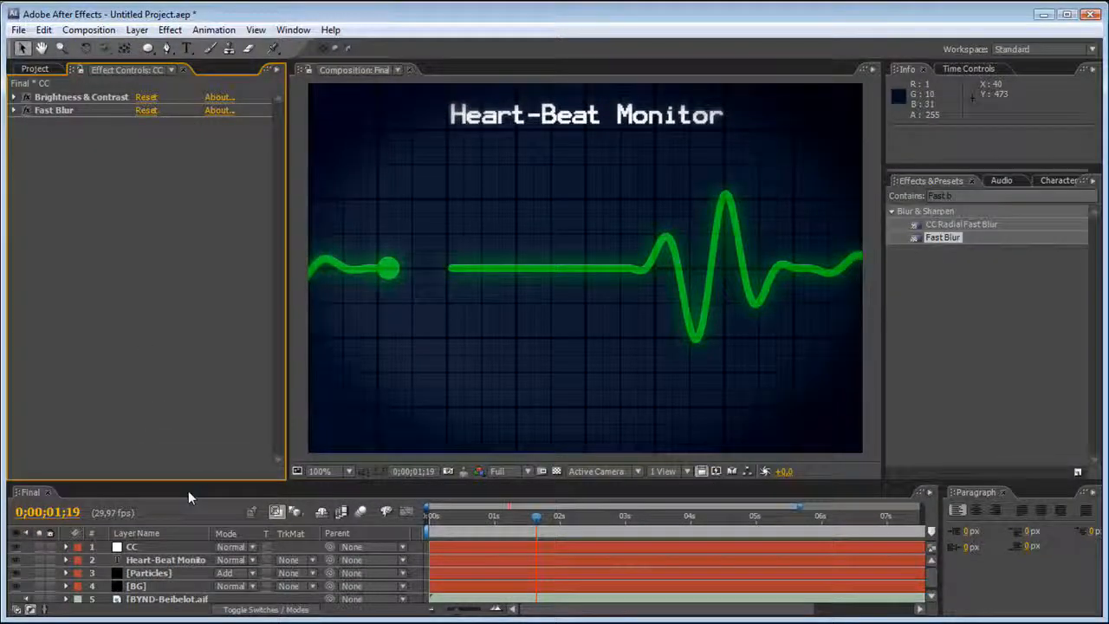
{"action": "left_click_drag", "start_coordinate": [539, 519], "coordinate": [434, 522]}
{"action": "left_click", "coordinate": [563, 518]}
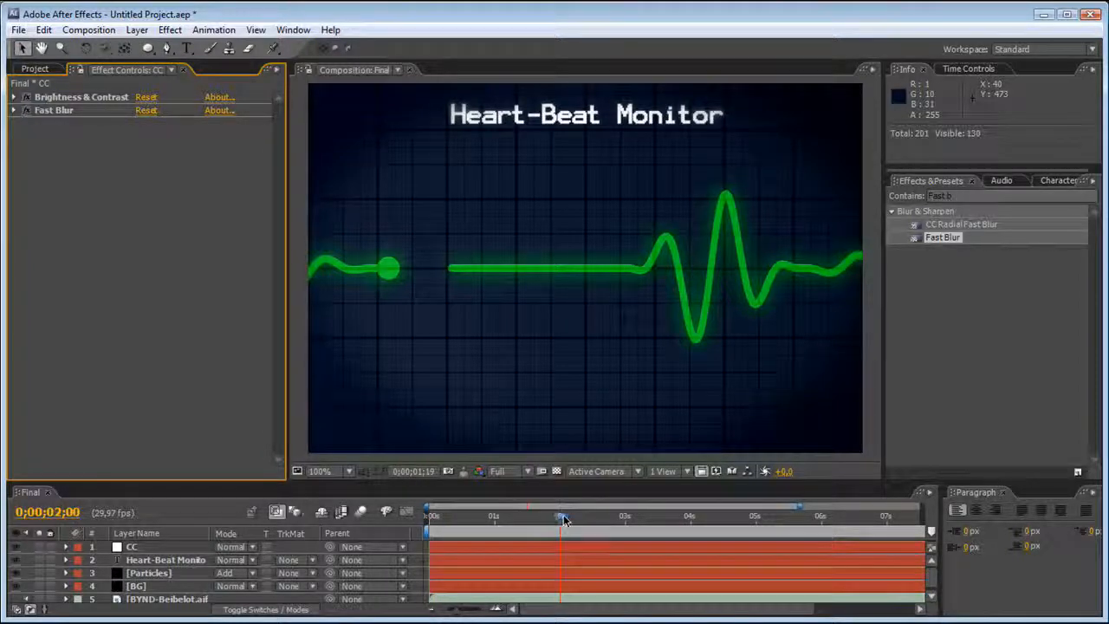
{"action": "left_click", "coordinate": [617, 518]}
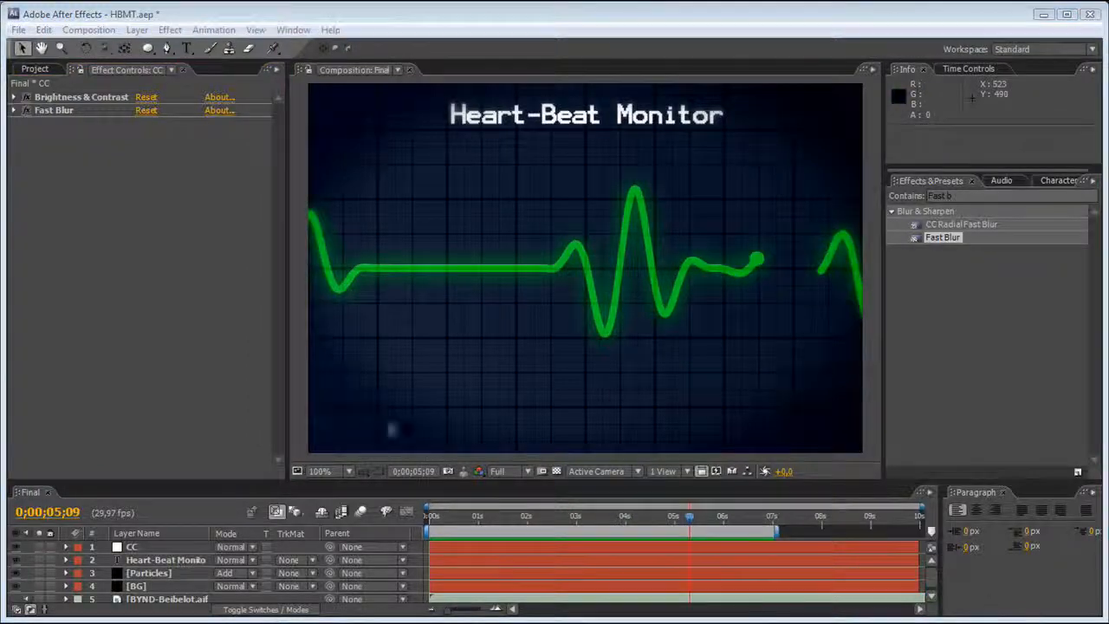
{"action": "left_click_drag", "start_coordinate": [437, 519], "coordinate": [425, 525]}
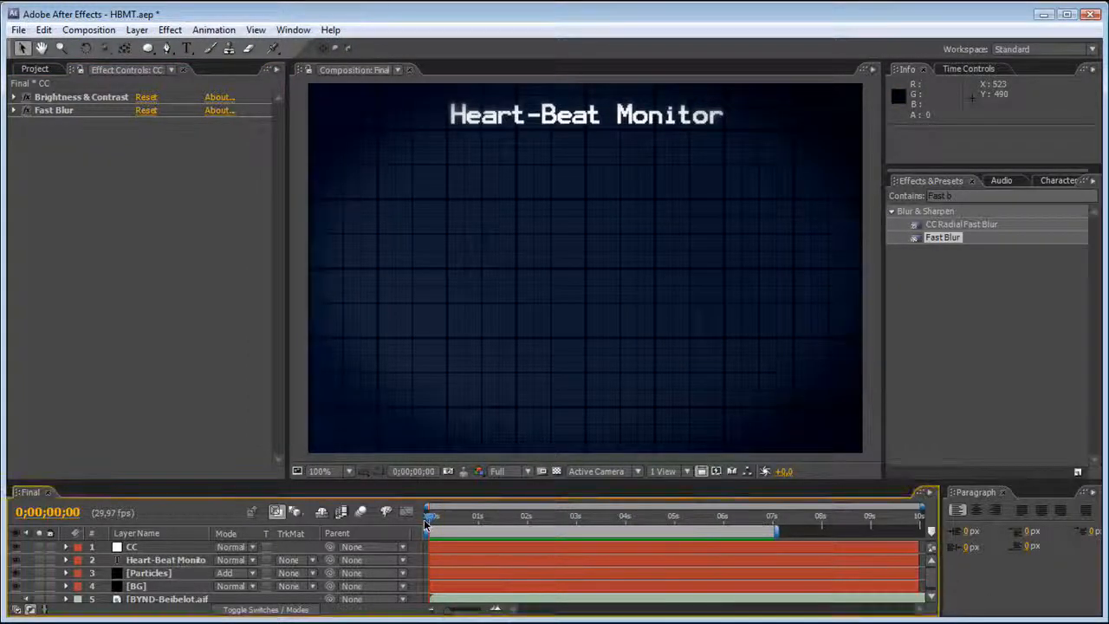
{"action": "key", "text": "KP_0"}
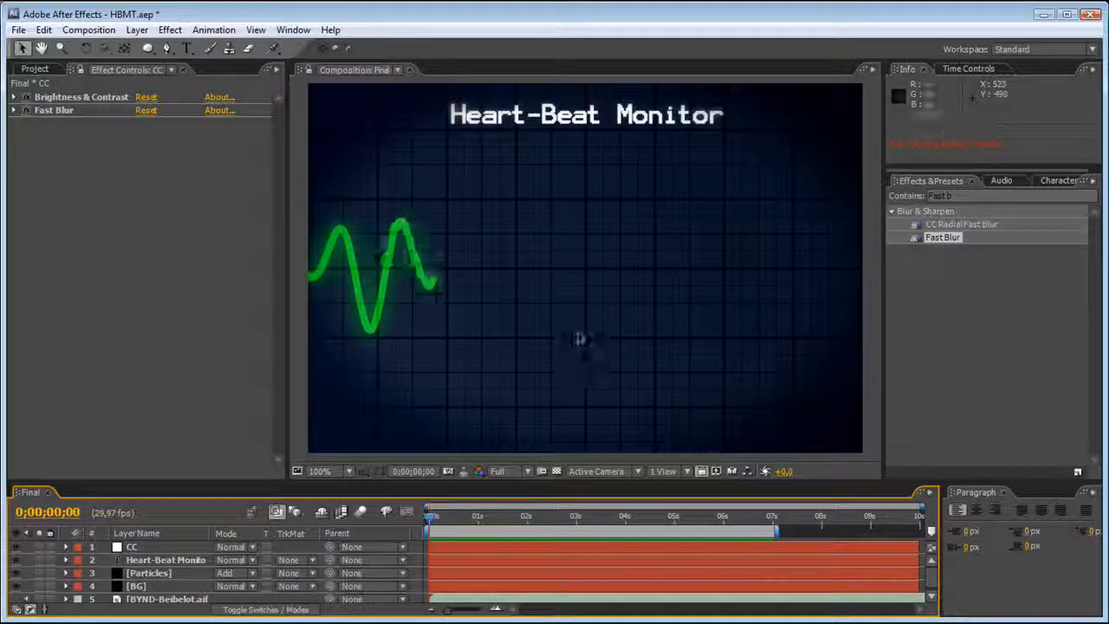
Go to 0;00;06;14, enlarge the timeline area, and reveal the waveform of the BYND-Beibelot.aif audio layer.
{"action": "left_click", "coordinate": [746, 518]}
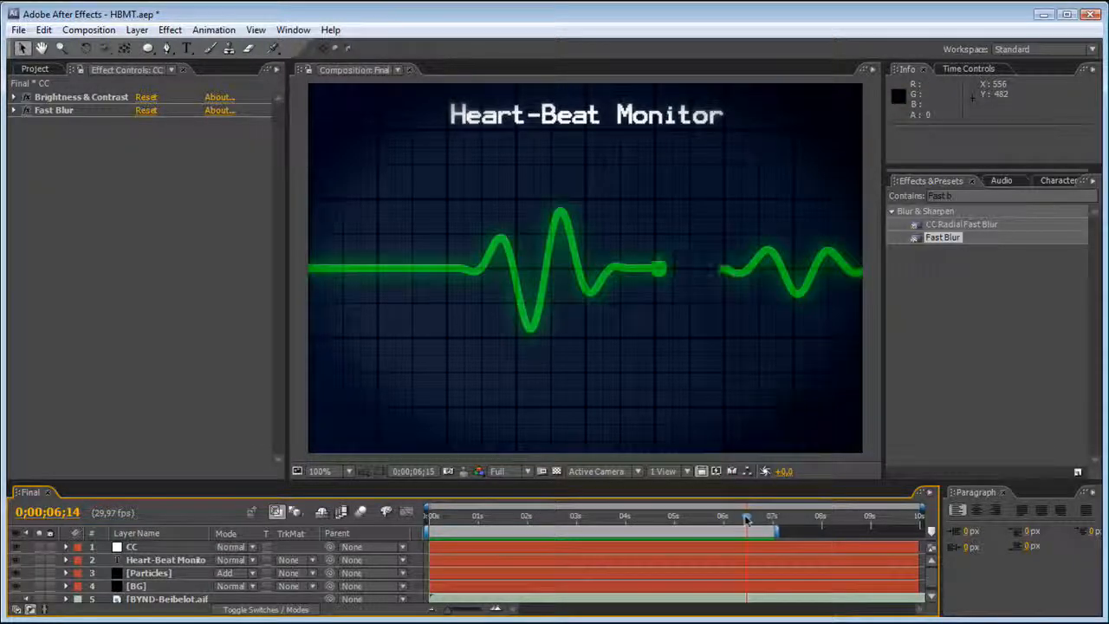
{"action": "left_click_drag", "start_coordinate": [171, 481], "coordinate": [172, 401]}
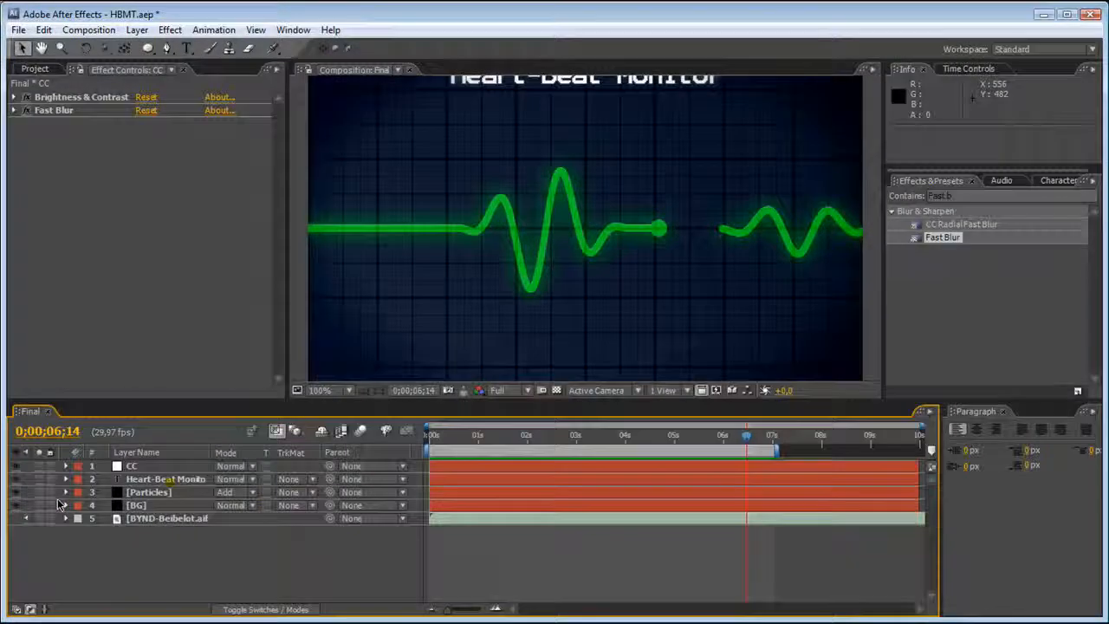
{"action": "left_click", "coordinate": [65, 518]}
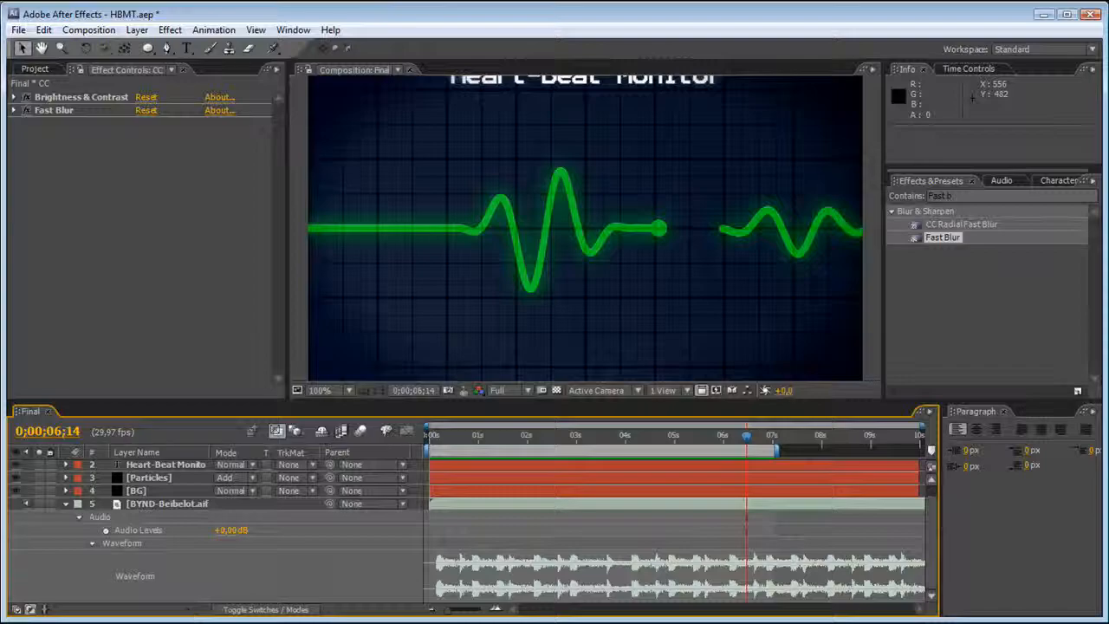